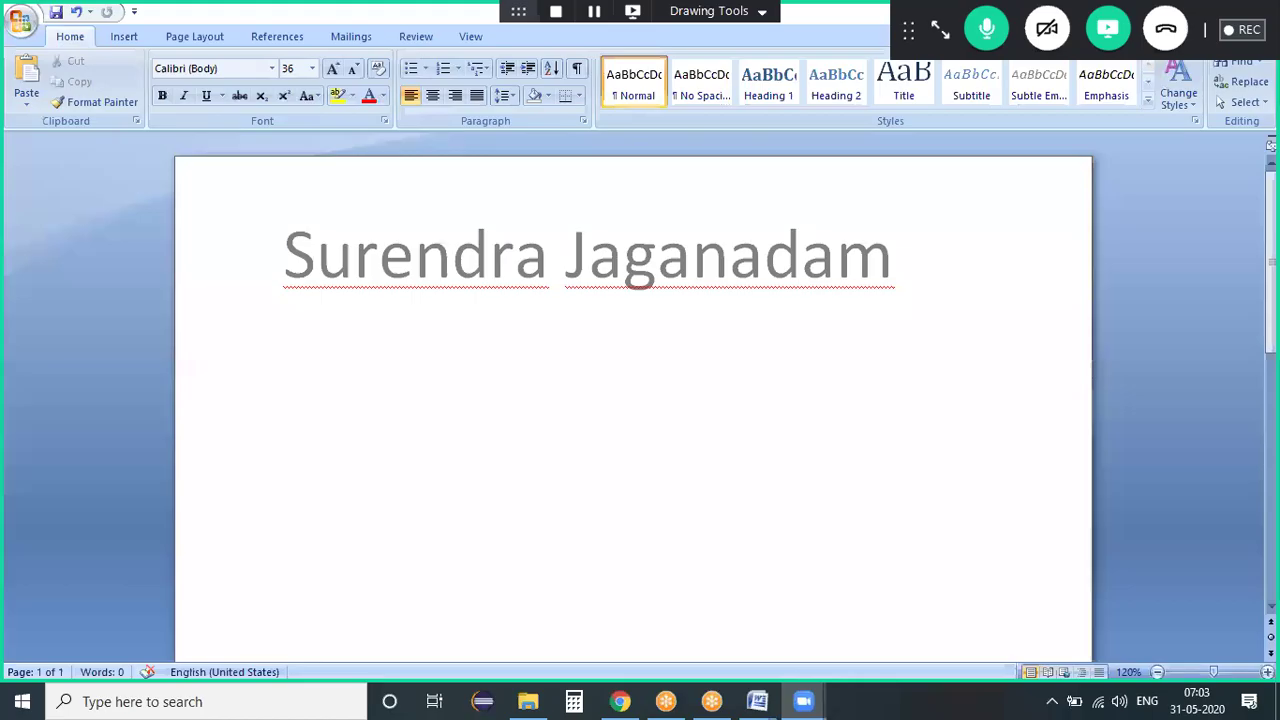
Step: Type the subtitle 'Mobile Automation testing using appium' on the line below the title
left_click(574, 403)
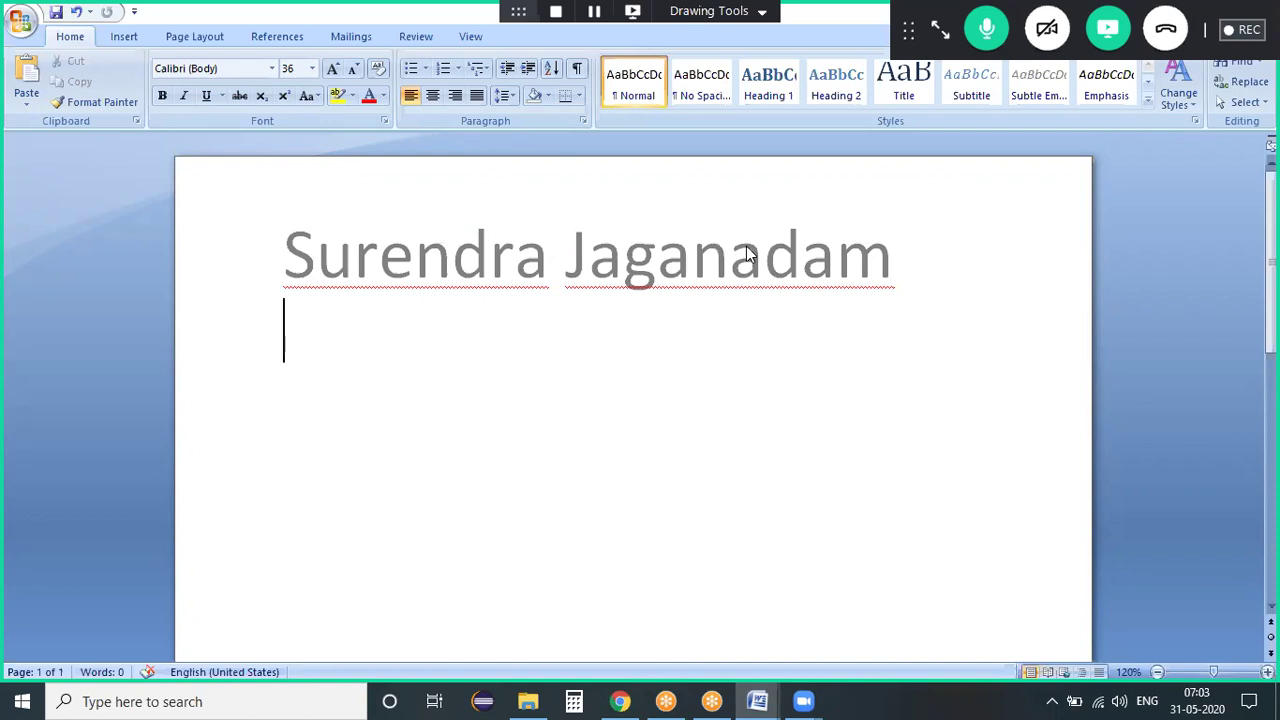
type("t")
key("BackSpace")
type("Mobile Automzt")
key("BackSpace")
key("BackSpace")
type("t")
key("BackSpace")
type("ation")
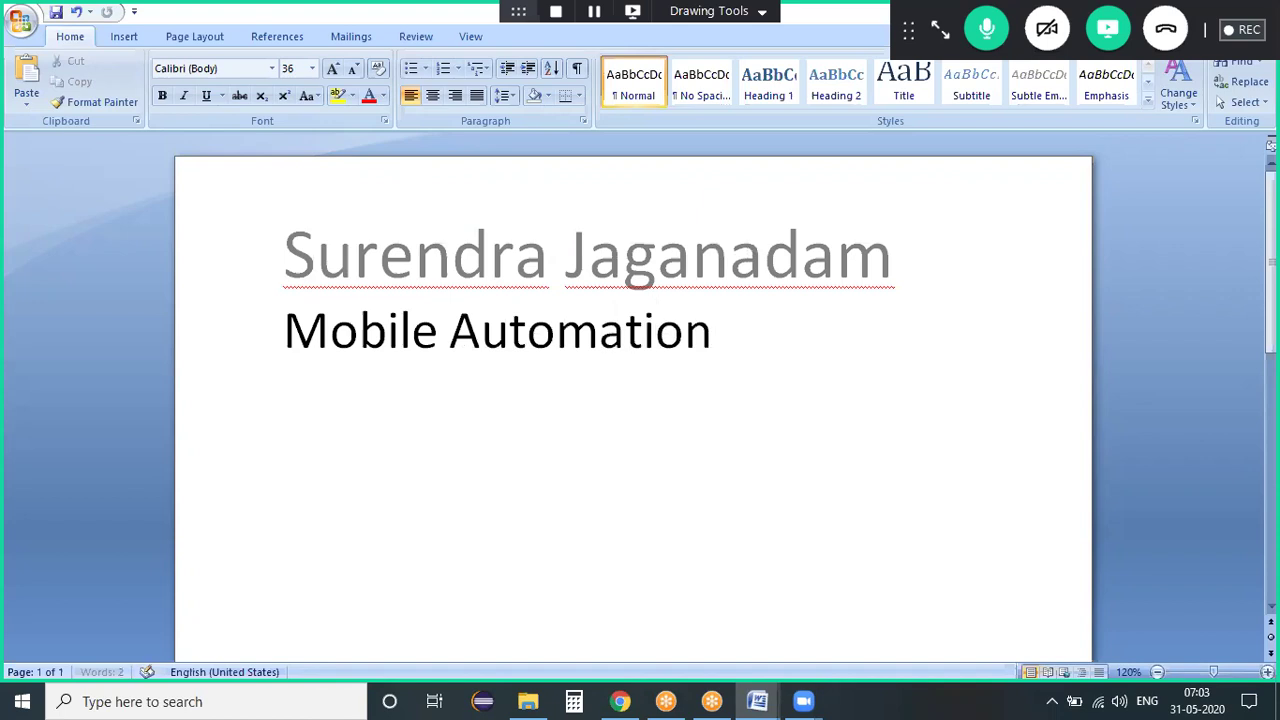
type(" testing using appium")
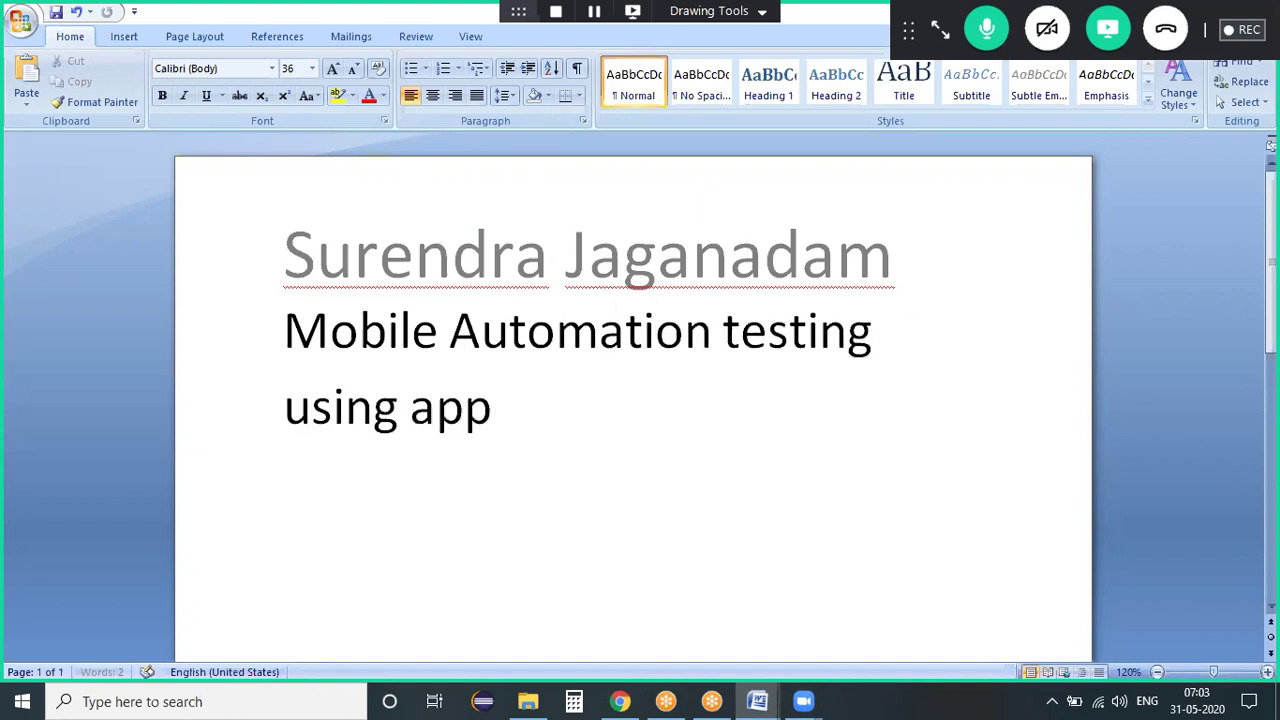
Step: Set the subtitle to font size 20, end it with a colon, and start a new line
key("shift+Up")
key("shift+Home")
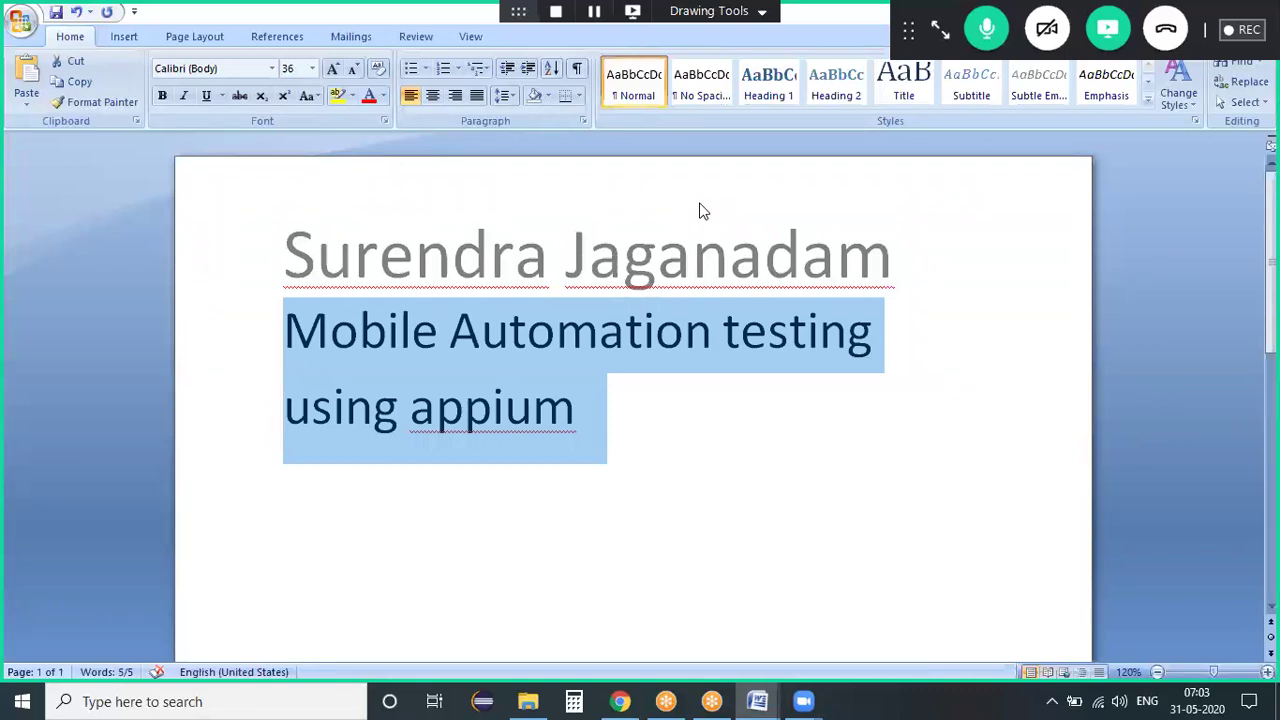
left_click(311, 68)
left_click(290, 213)
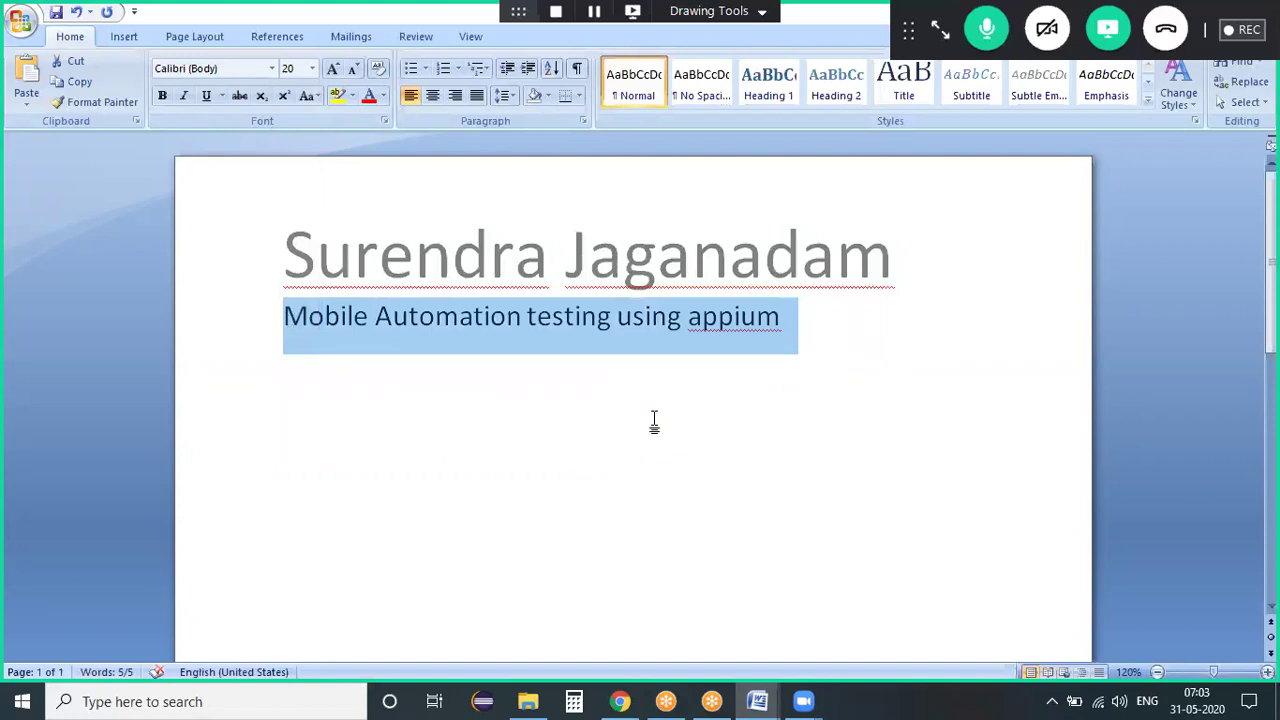
key("End")
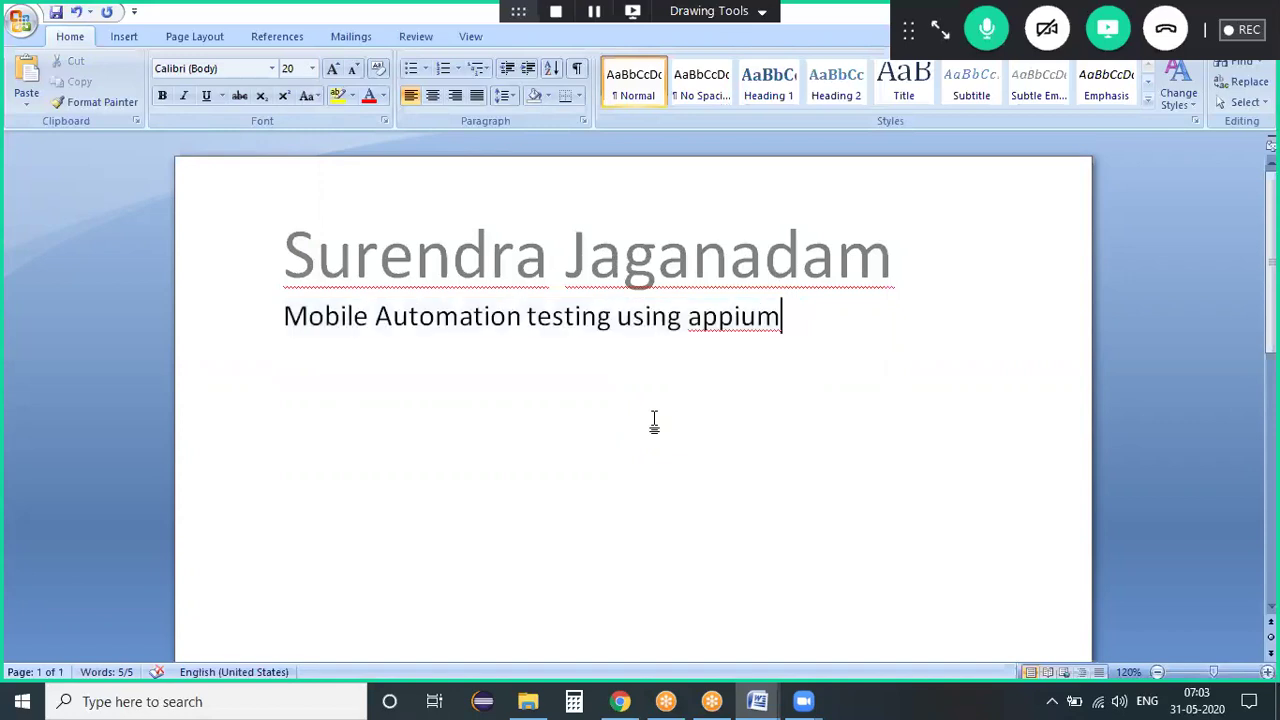
type(":")
key("Return")
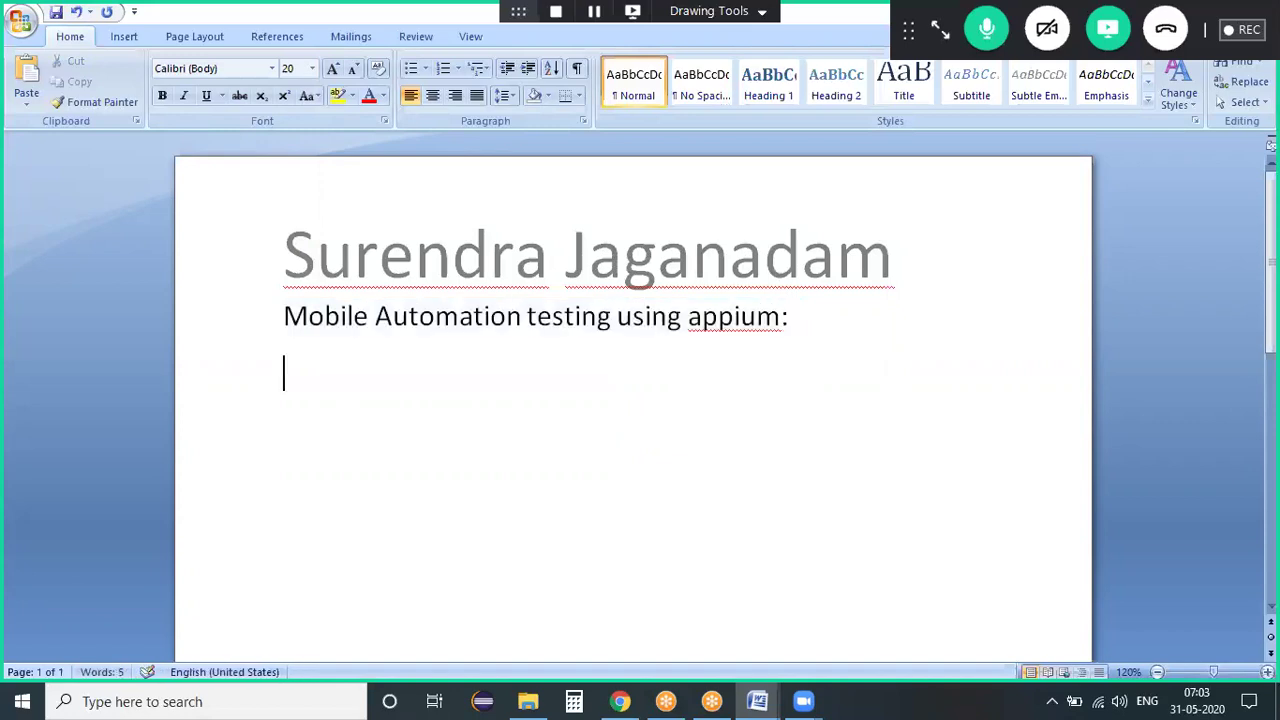
Step: At font size 16, type 'majority of the app or requests from the customer is for a mobile on android n iOS'
left_click(313, 69)
left_click(290, 186)
type("majority of the")
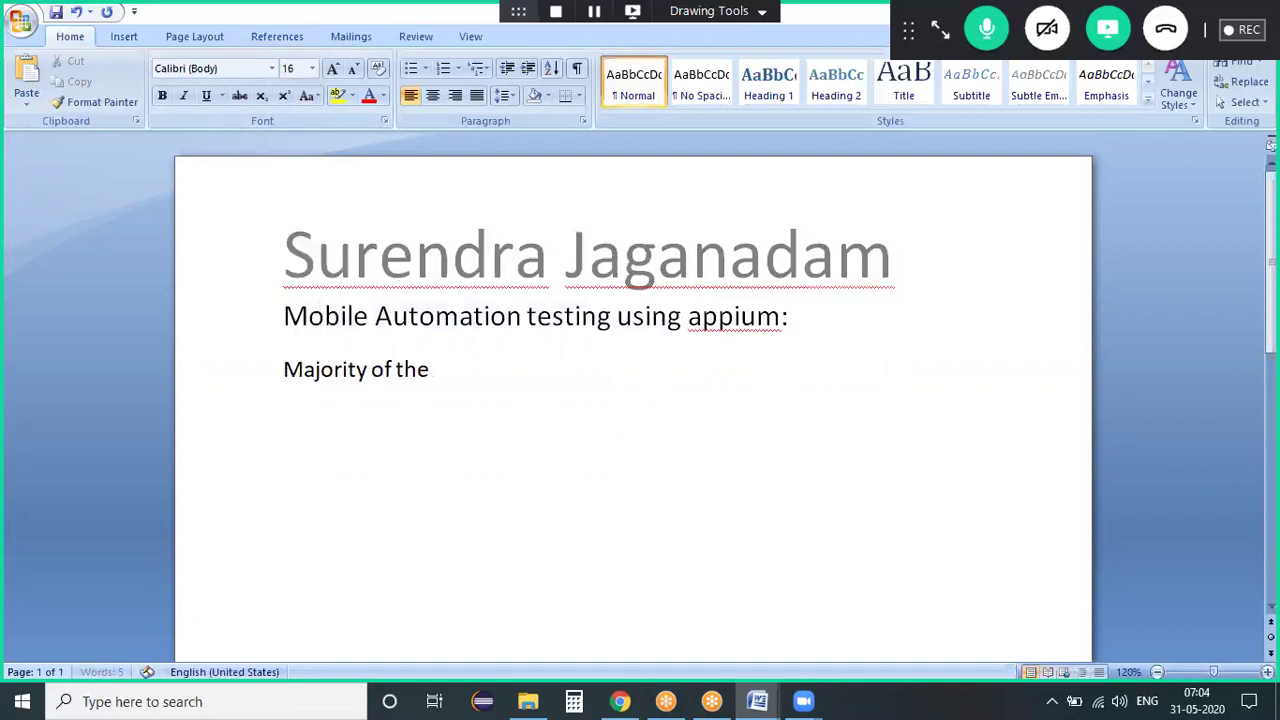
type(" app or req")
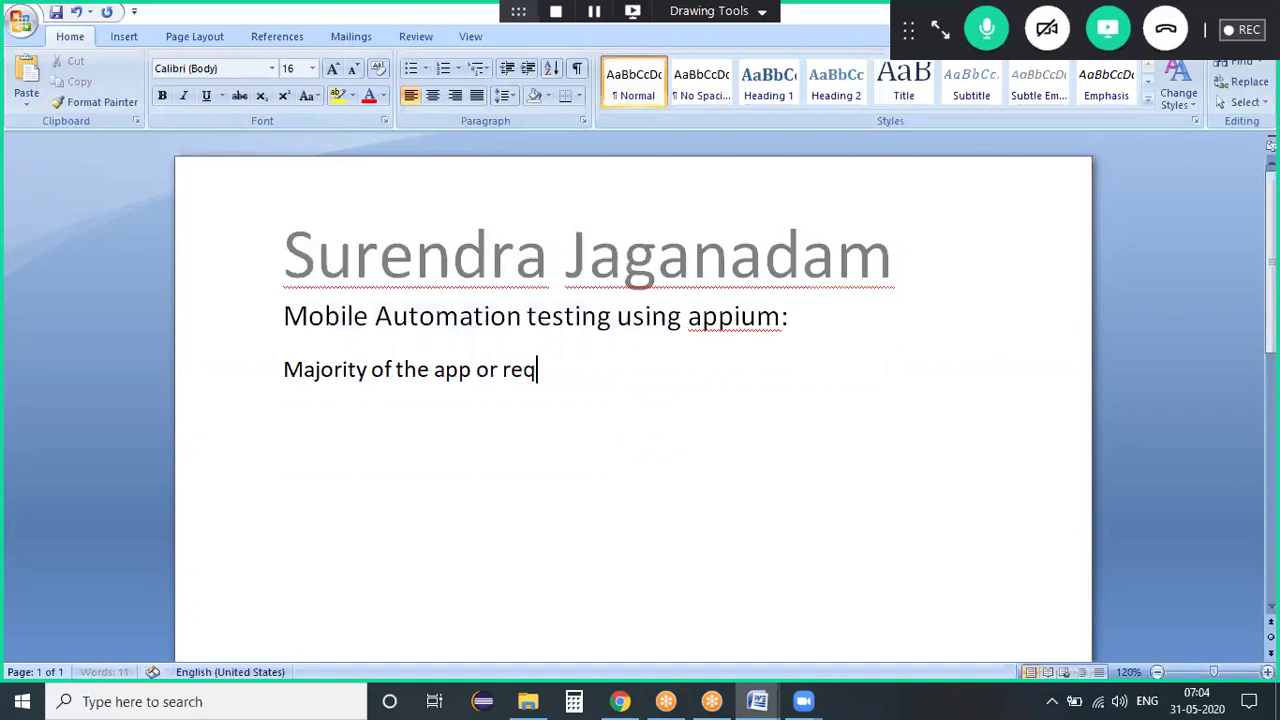
type("uests from the")
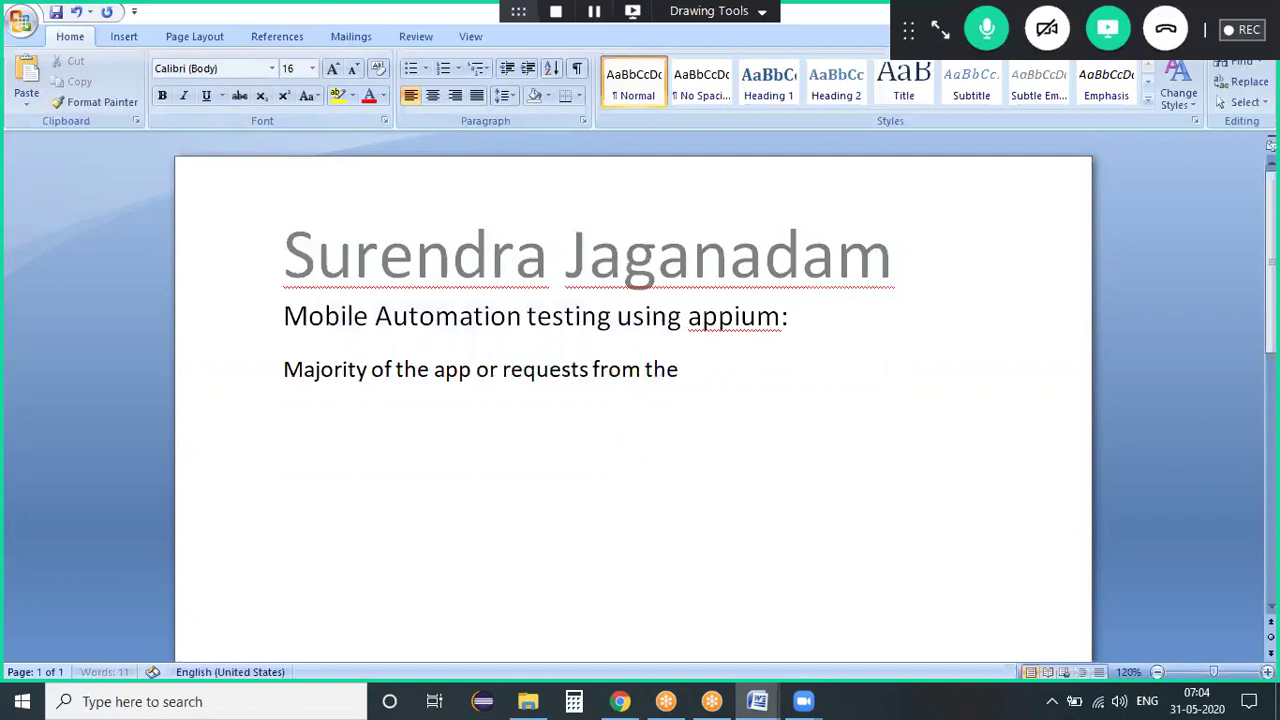
type(" customer is f")
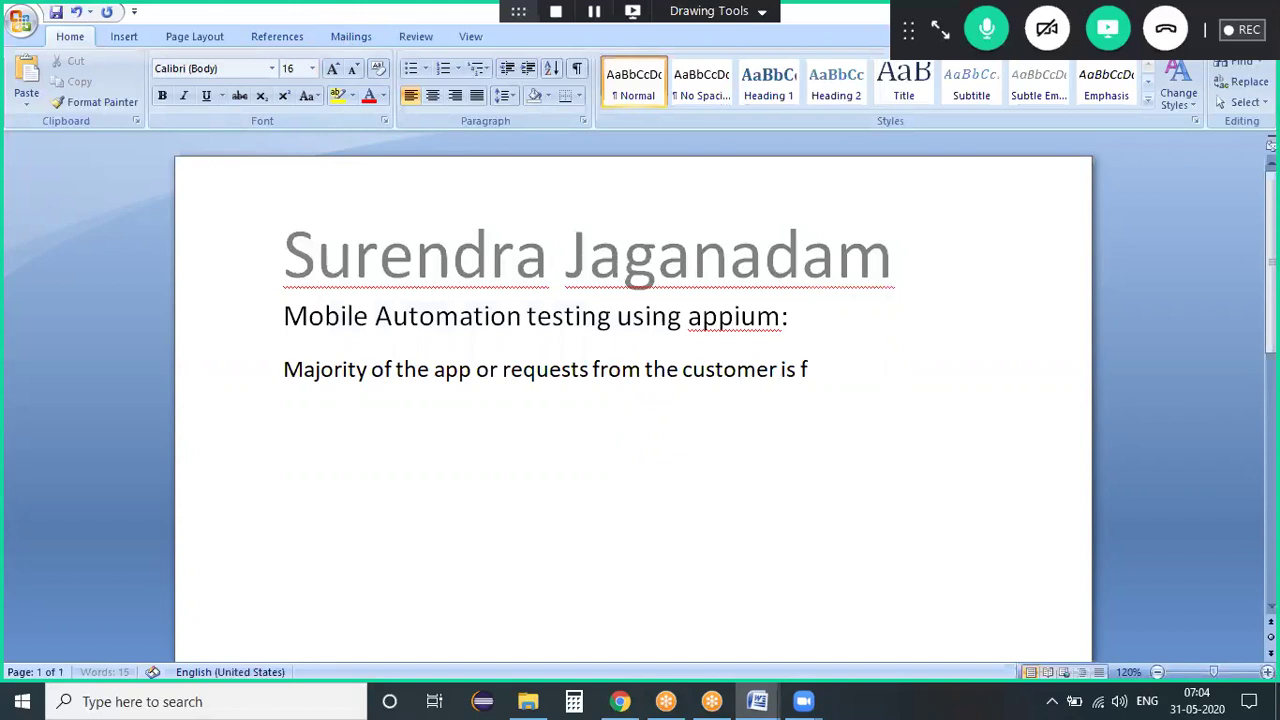
type("or a mobile f")
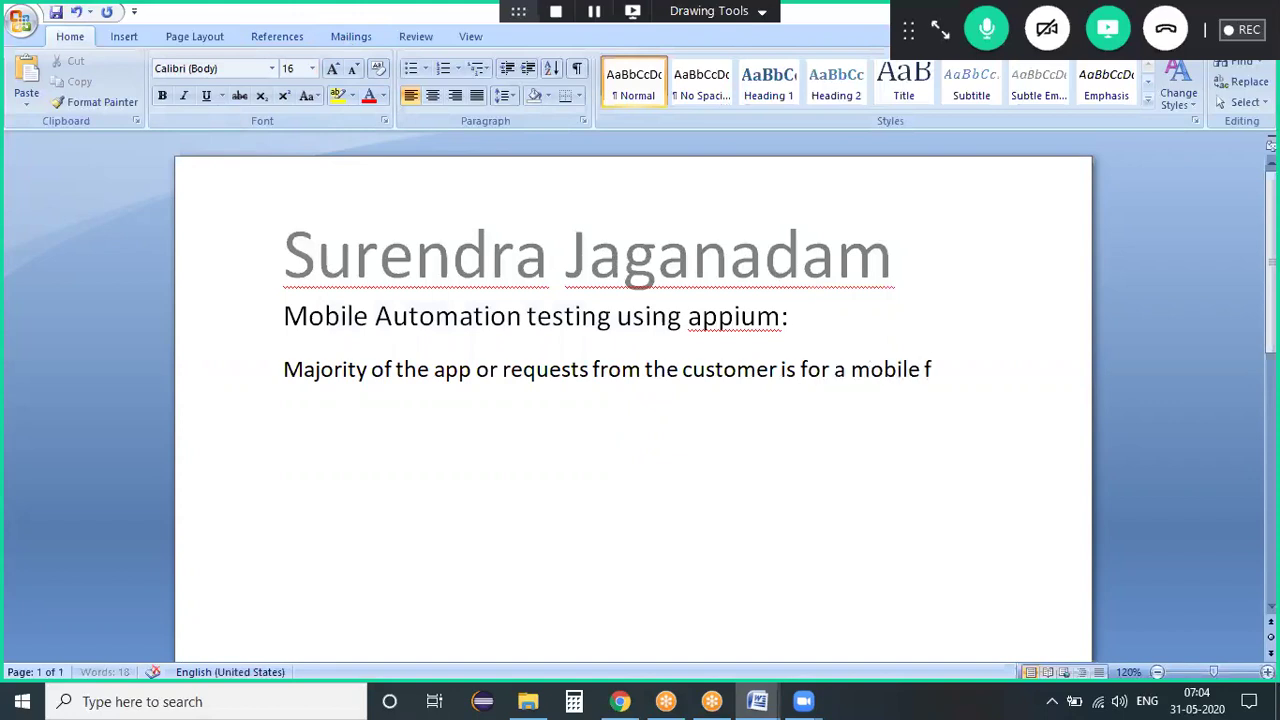
key("BackSpace")
type("on android n")
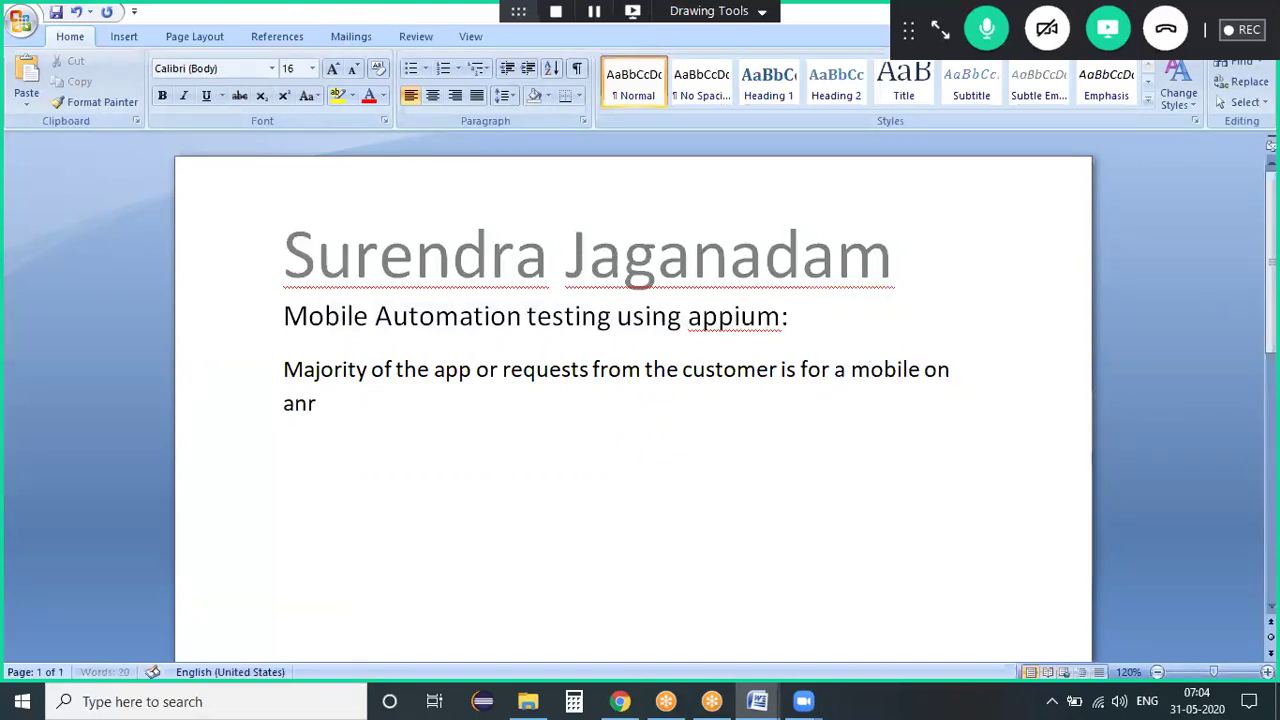
type(" iOS")
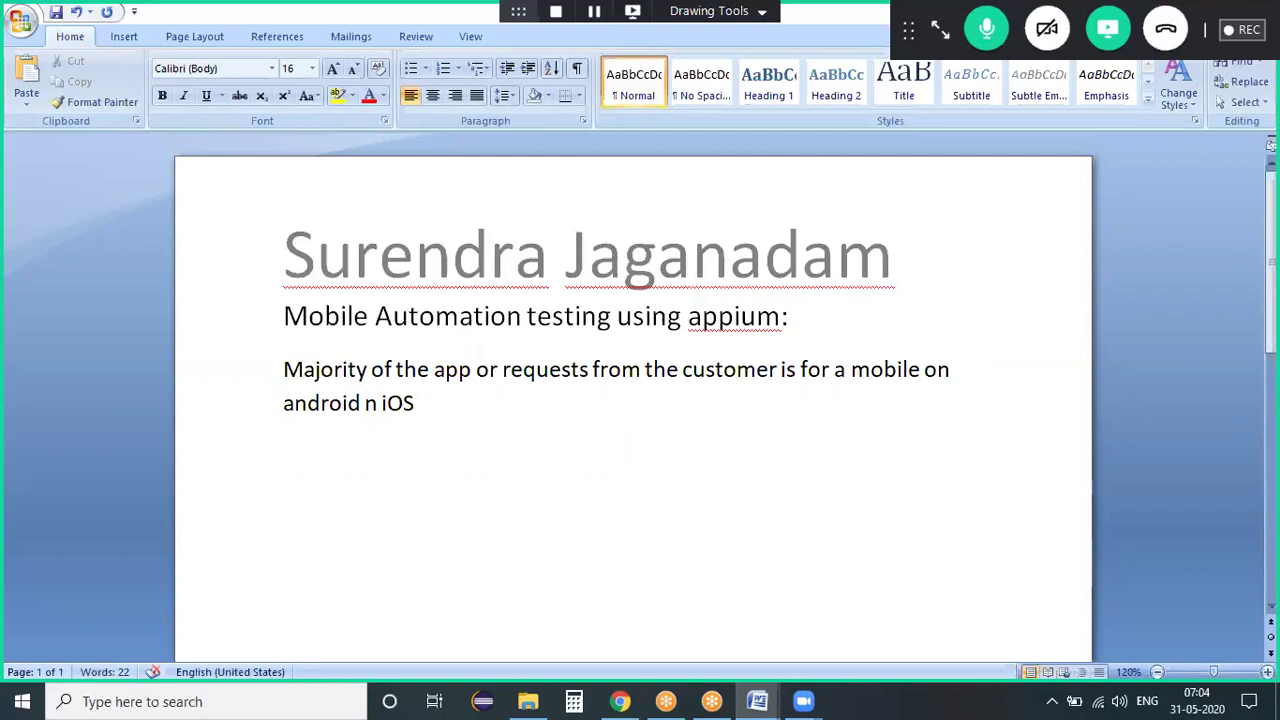
Step: Add the lines 'regression testing concepts??' and 'Why automation testing is required for a web application??'
key("Return")
type("regression testing concepts??")
key("Return")
type("Why au")
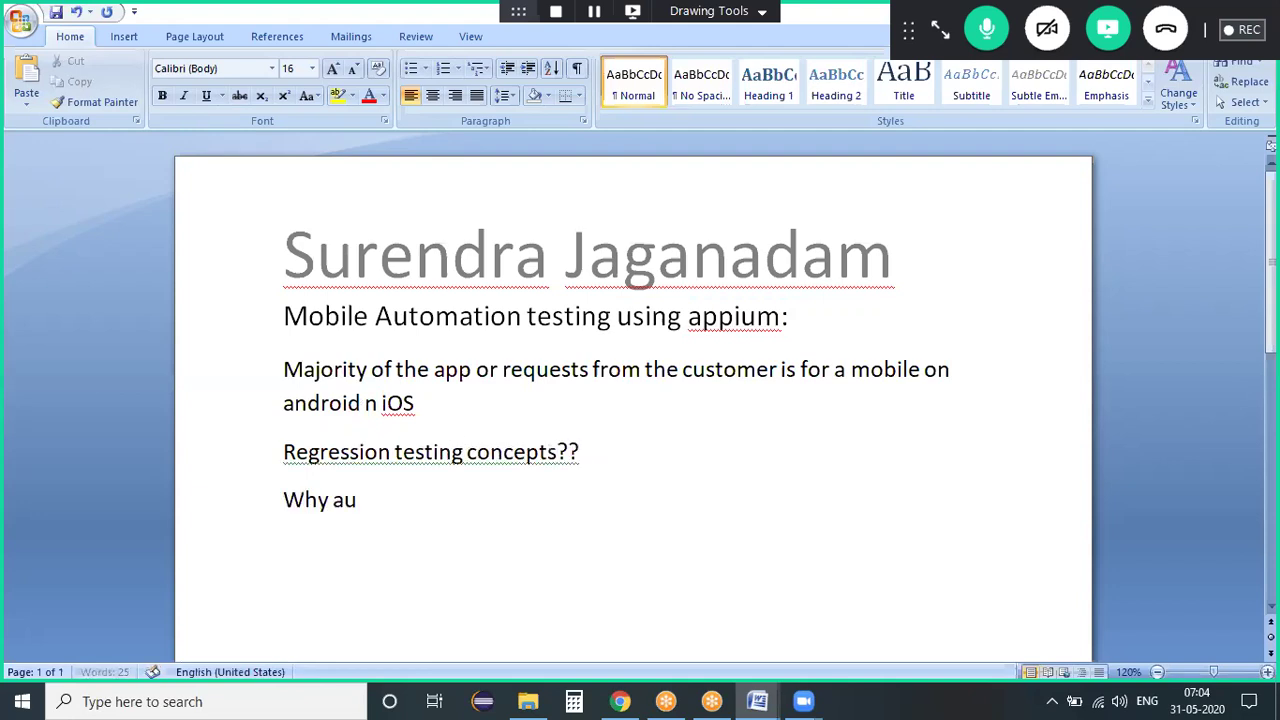
type("tomatio")
key("BackSpace")
type("io")
key("BackSpace")
type("n testing is required for a web application??")
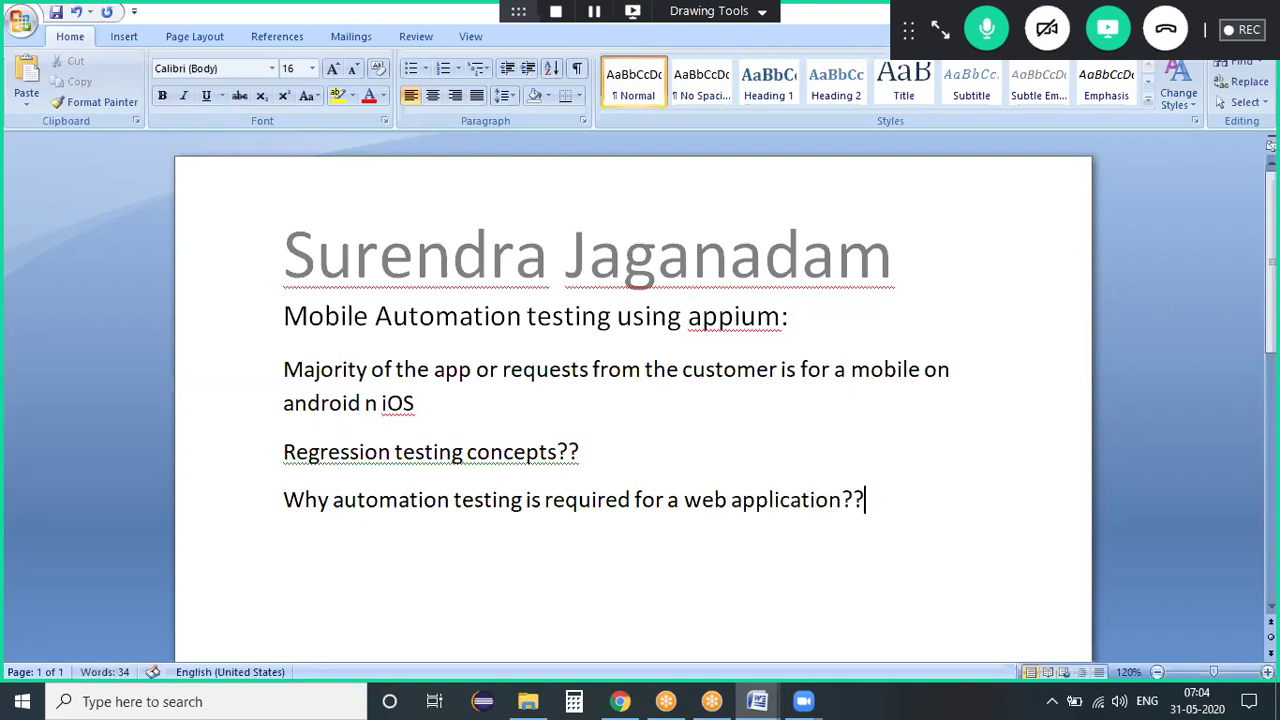
type("v")
Step: Start numbered reason 1: with multiple releases, previous release items are re-run using automation testing
key("BackSpace")
key("Return")
type("1) whenever they ar")
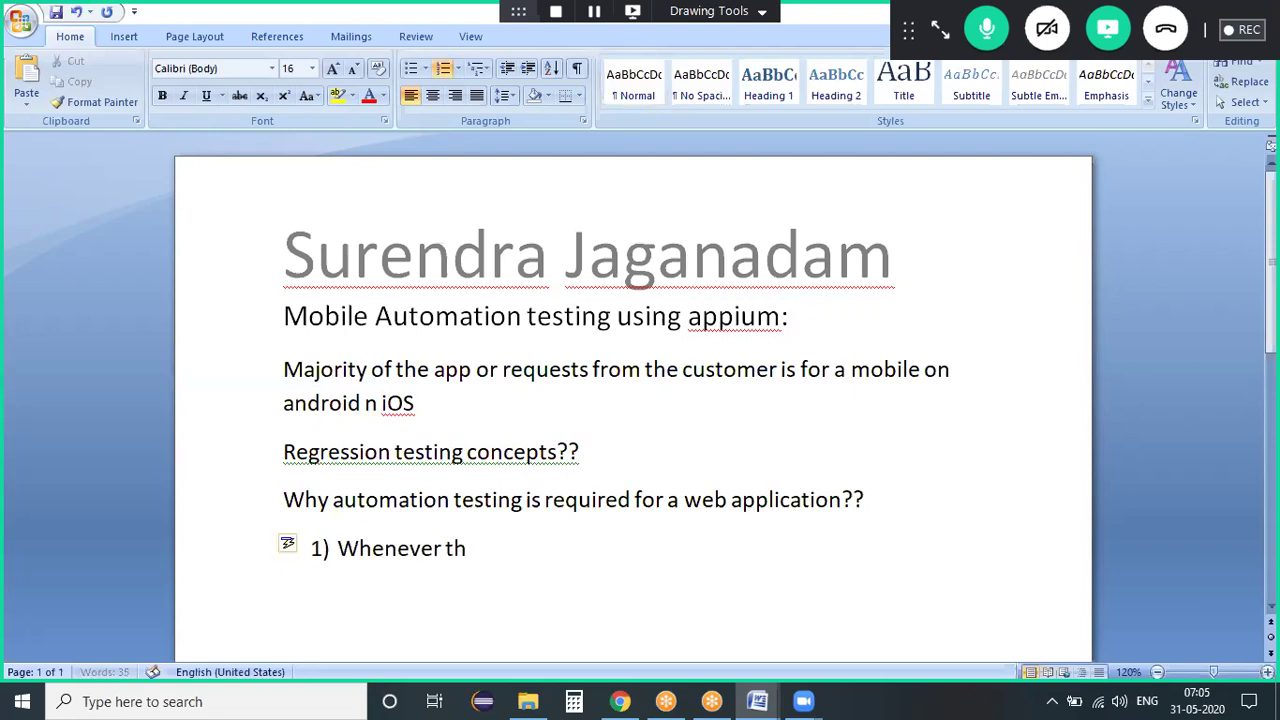
type("e multiple")
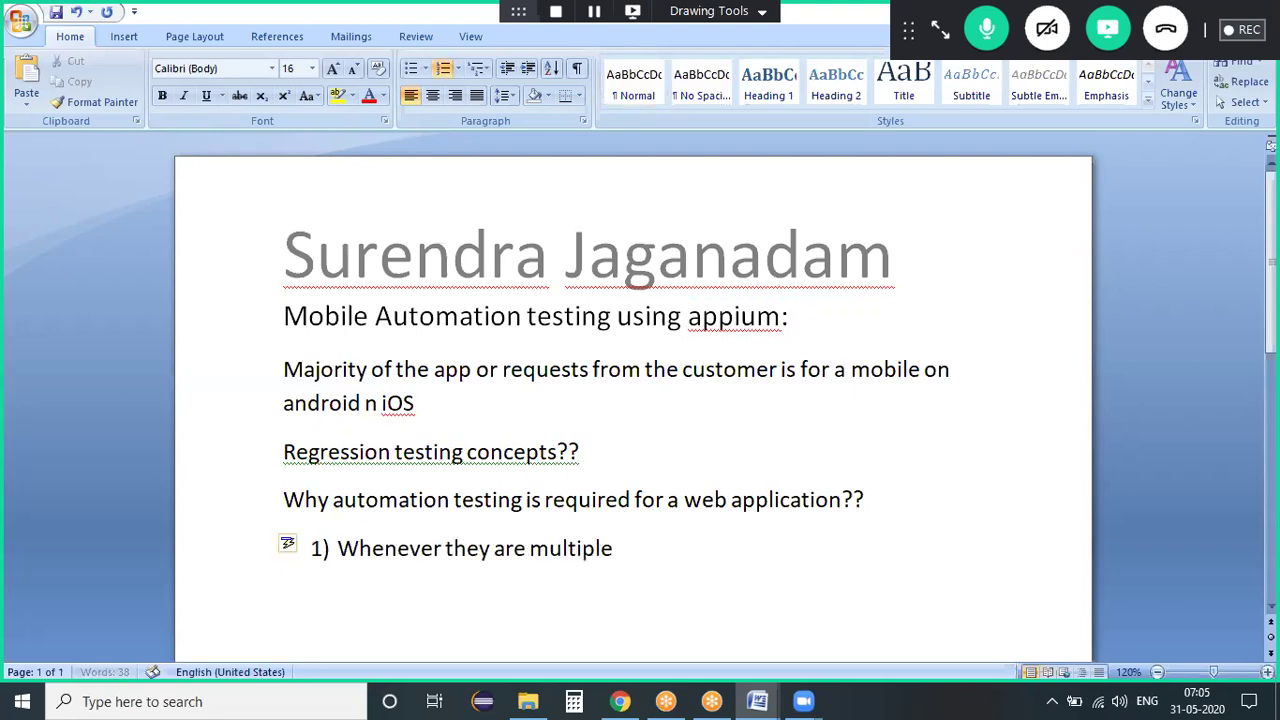
type(" releases to")
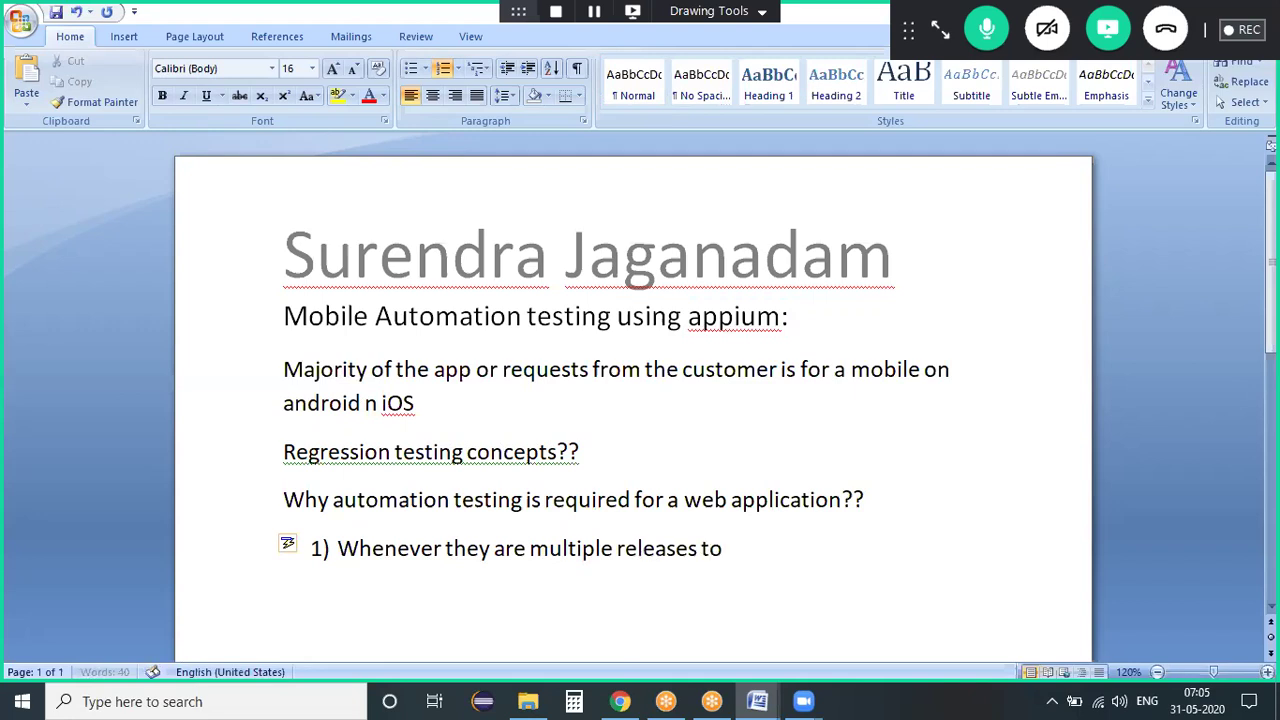
type(" execute pre")
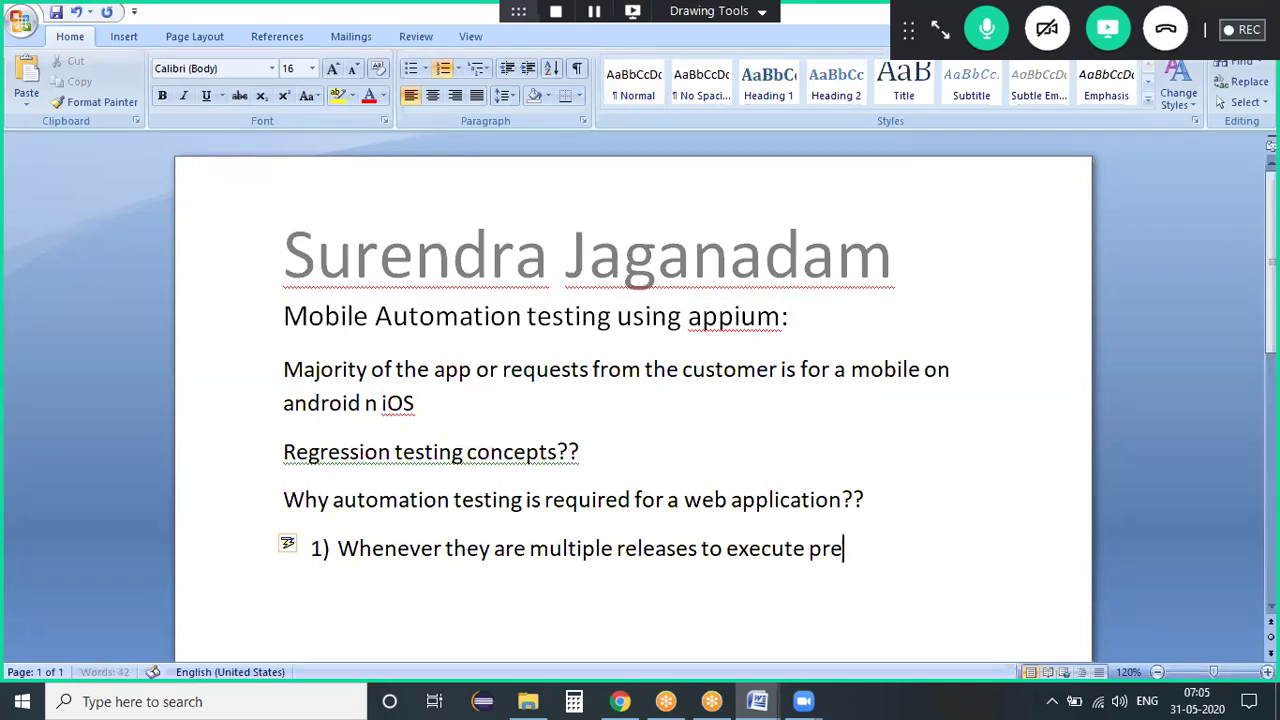
type("vious releas")
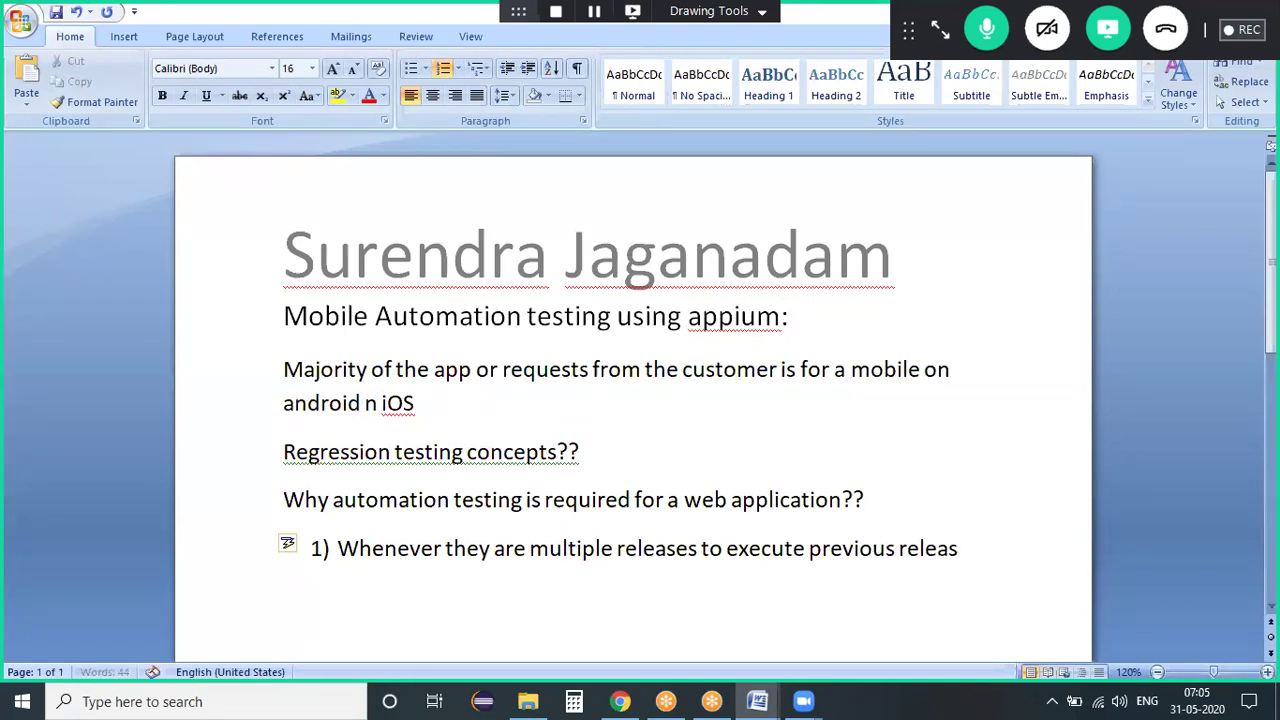
type("eiitems we r using at")
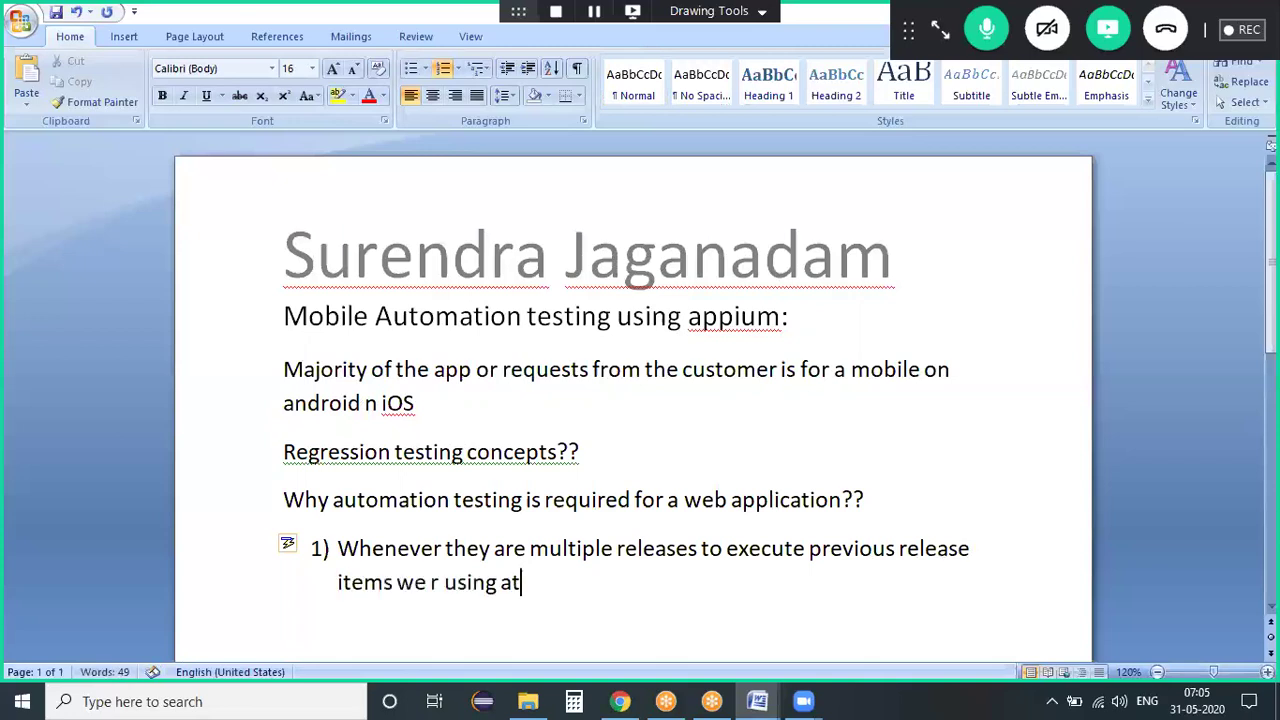
key("BackSpace")
type("utomation testin")
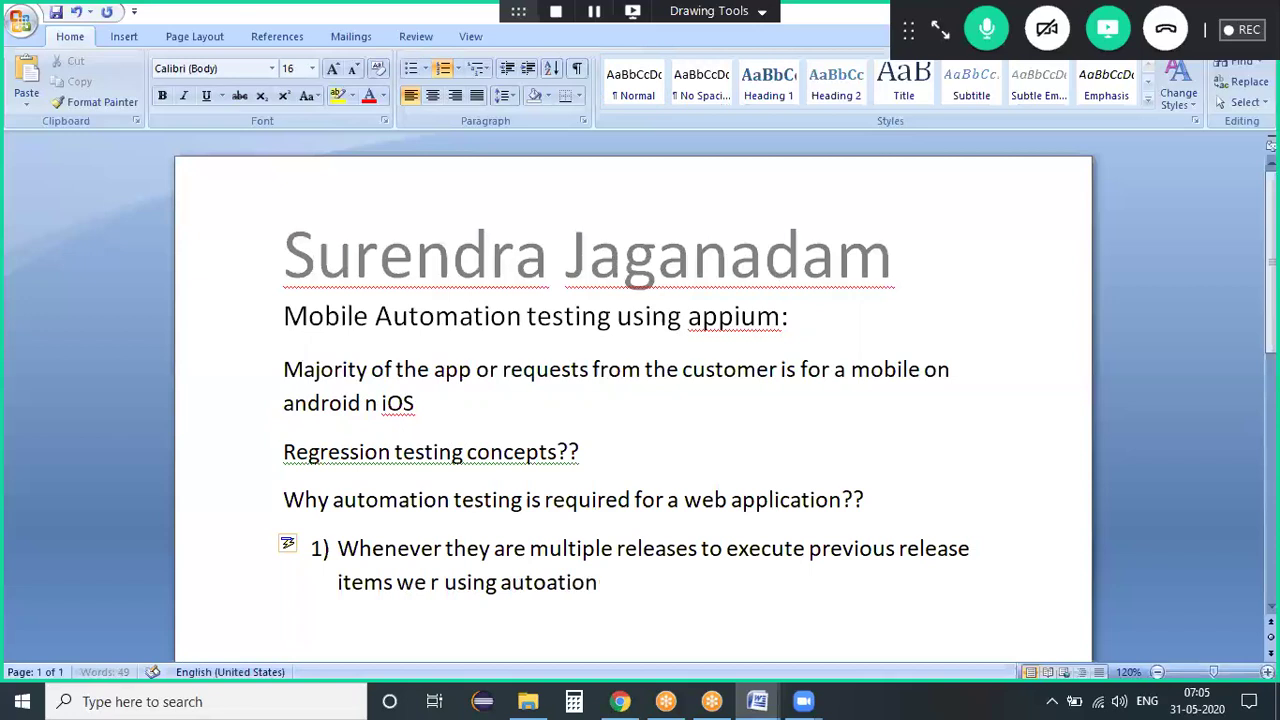
type("g")
Step: Add reason 2, 'it will save execution time', then end the numbered list with a new line
key("Return")
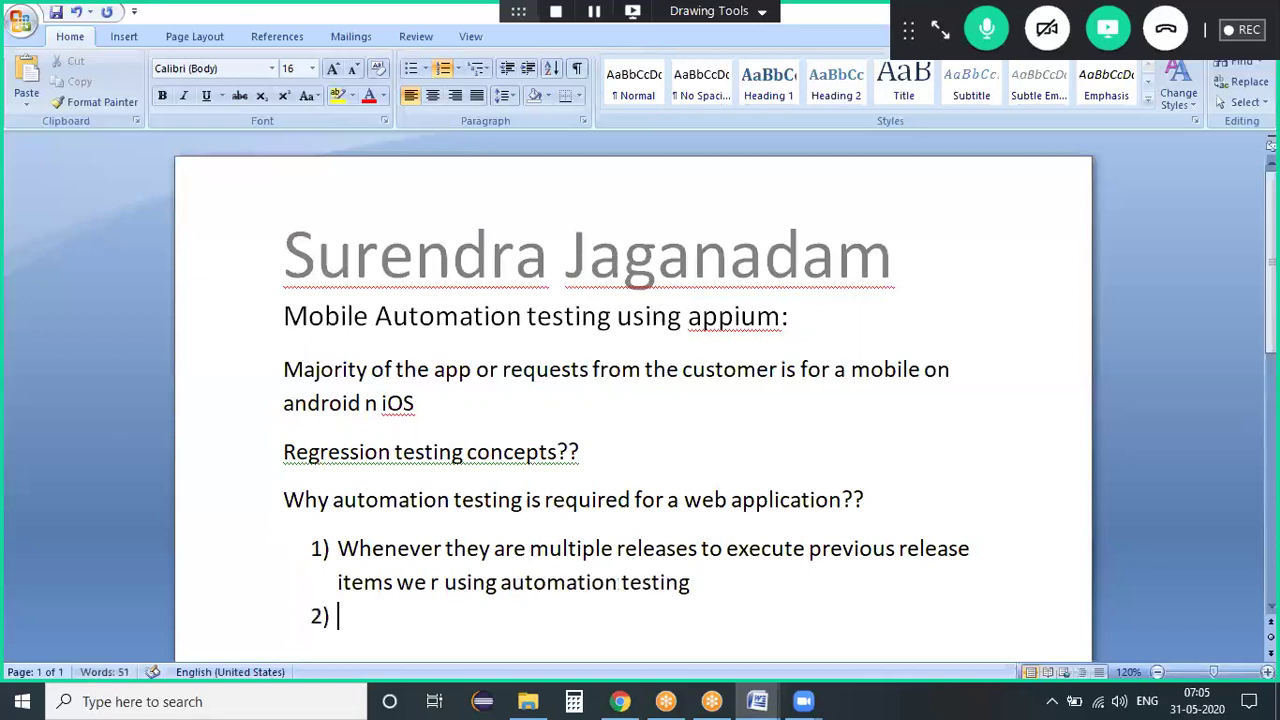
type("it will save execution time")
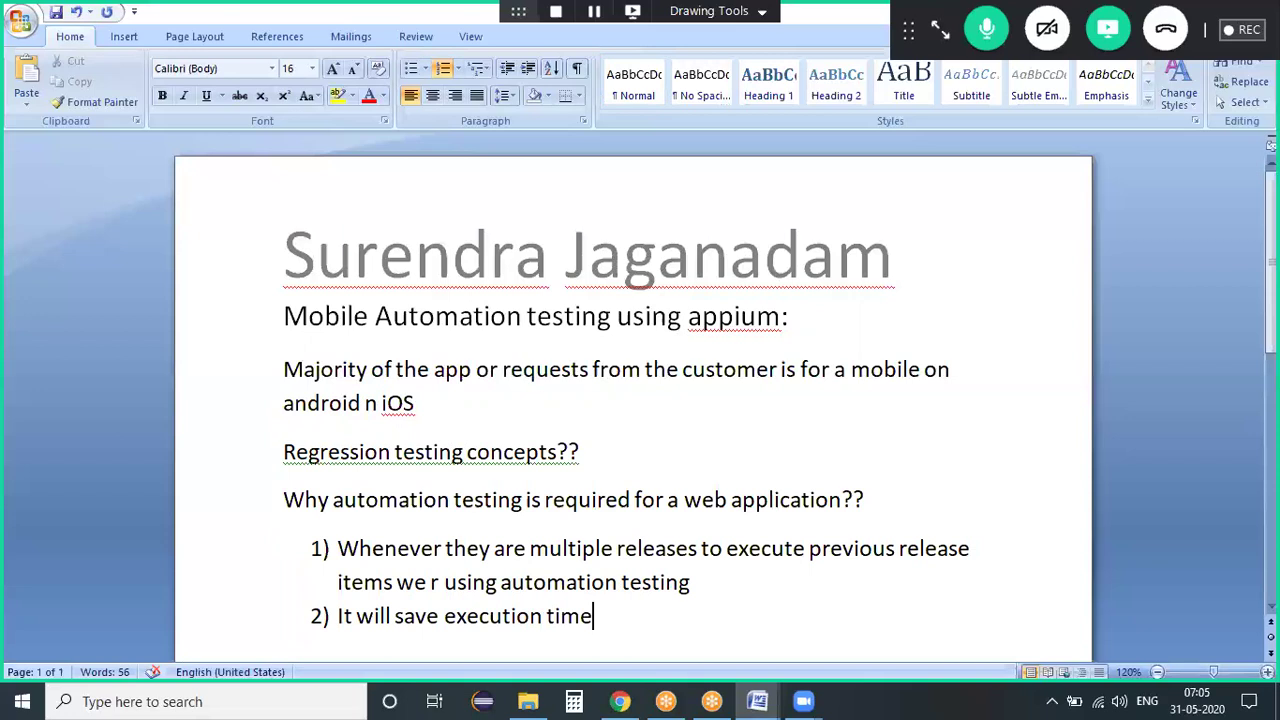
key("shift+Up")
key("shift+Up")
key("shift+Up")
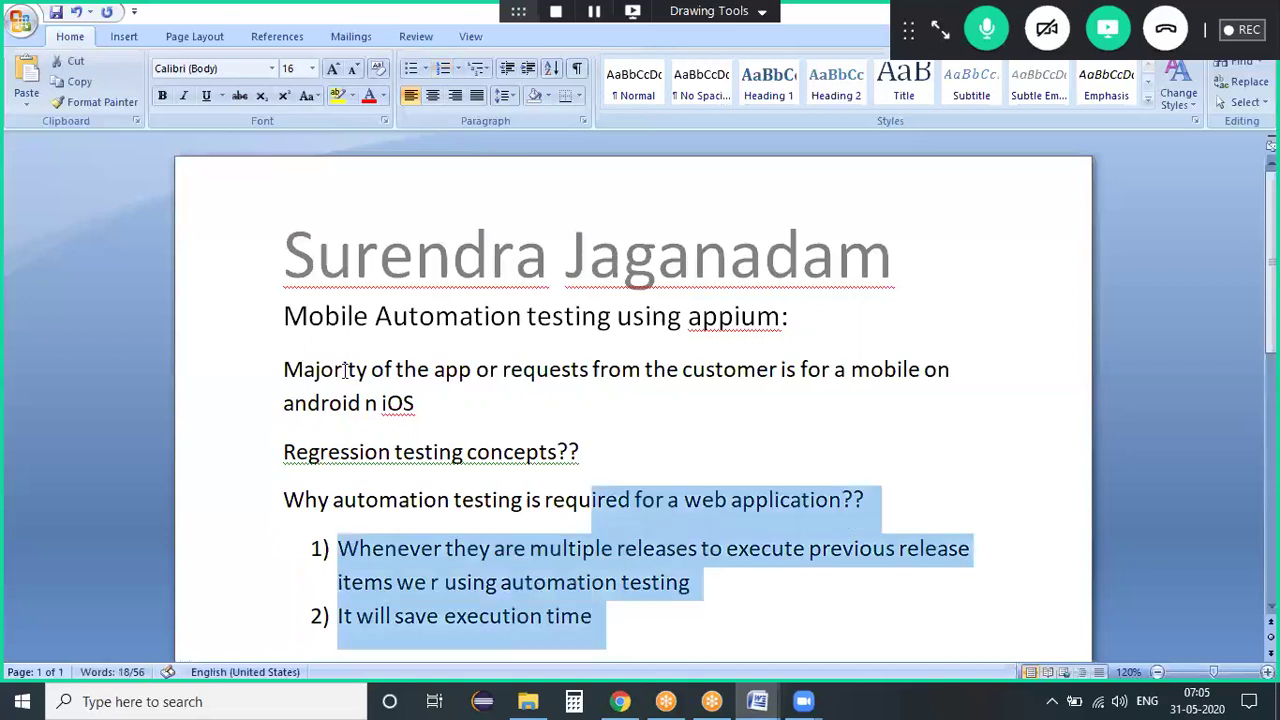
key("Home")
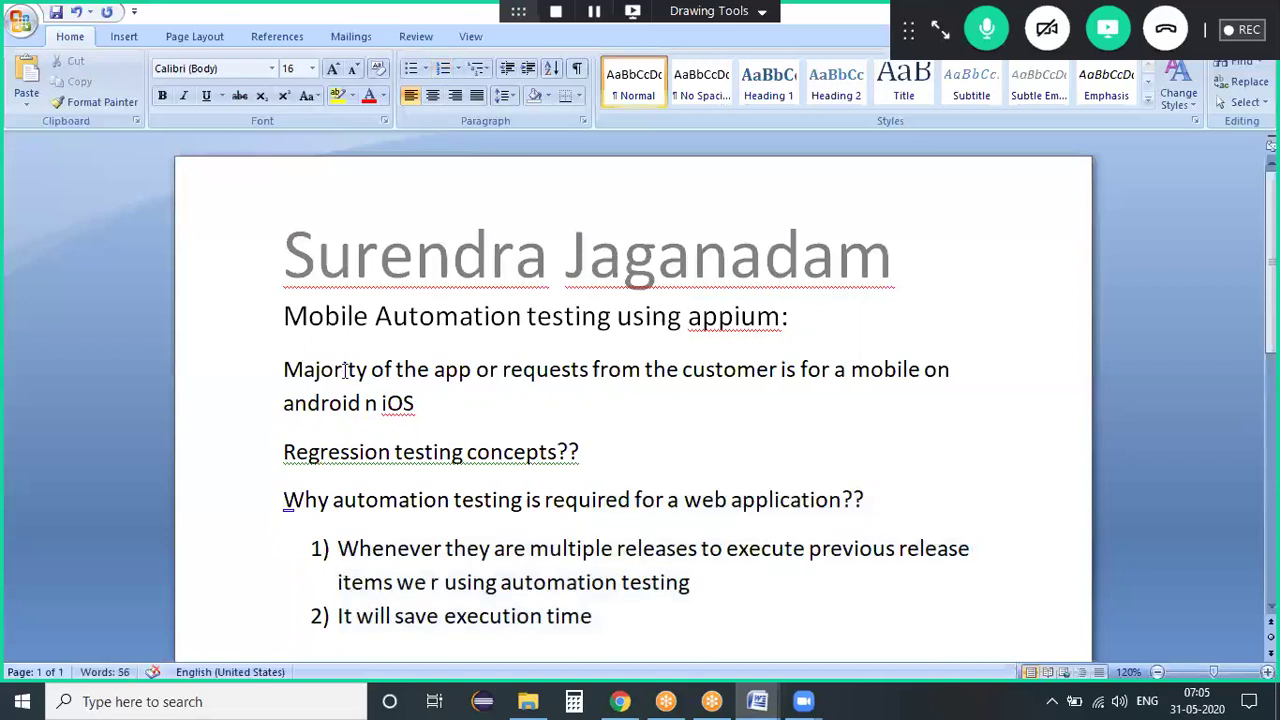
key("Down")
key("Down")
key("Down")
key("End")
key("Return")
key("Return")
Step: Type a note on mobile apps having multiple releases, then replace all earlier notes with 'Appium why not ano'
type("h")
key("BackSpace")
type("t")
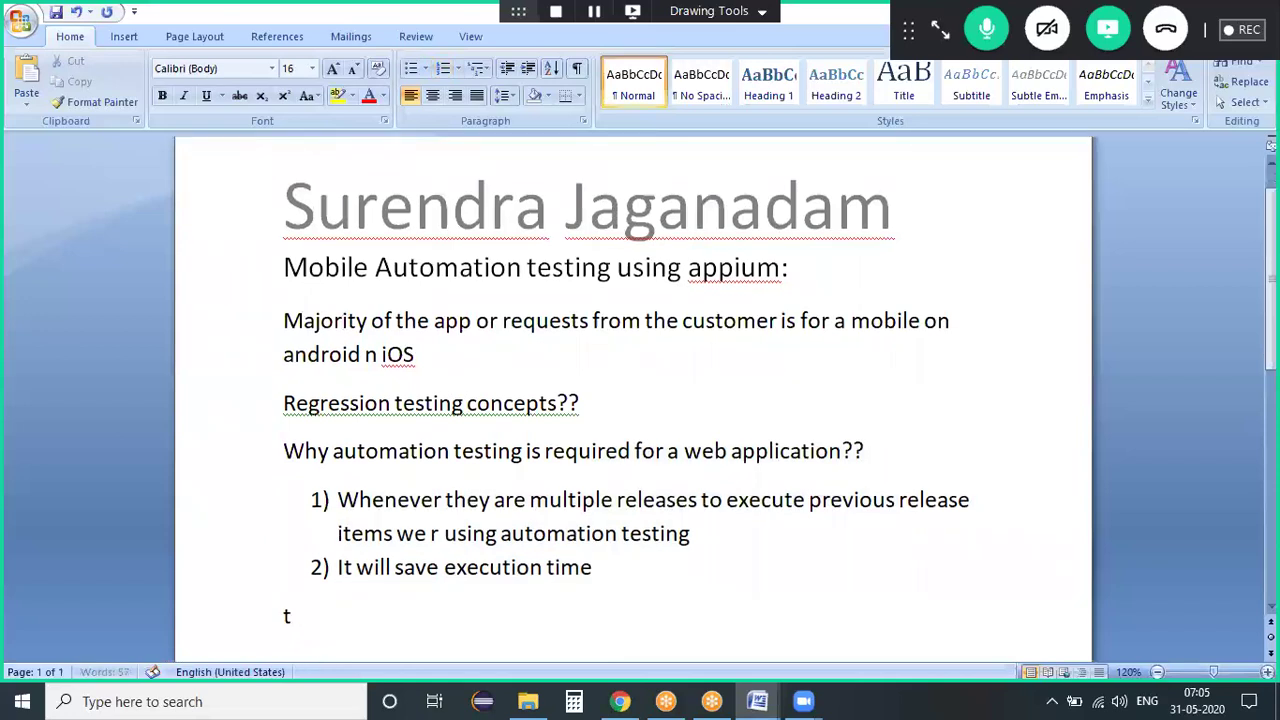
type("hese days mobi")
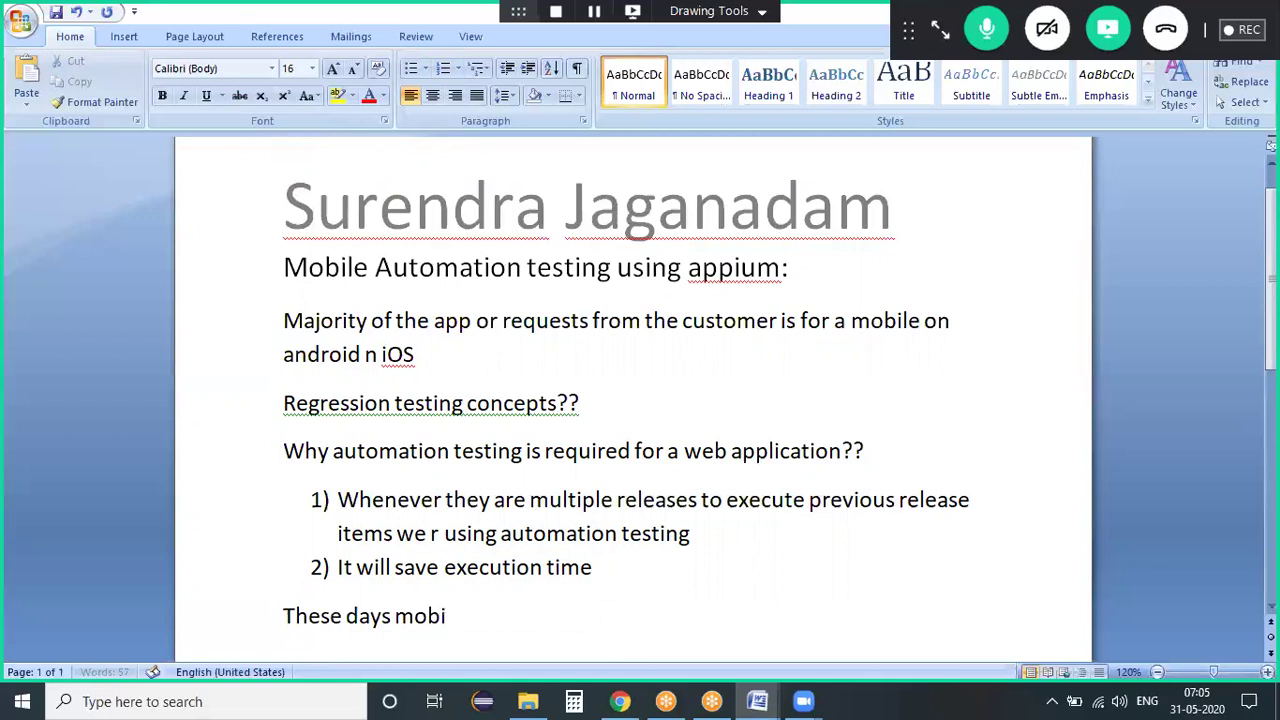
type("le apps also ")
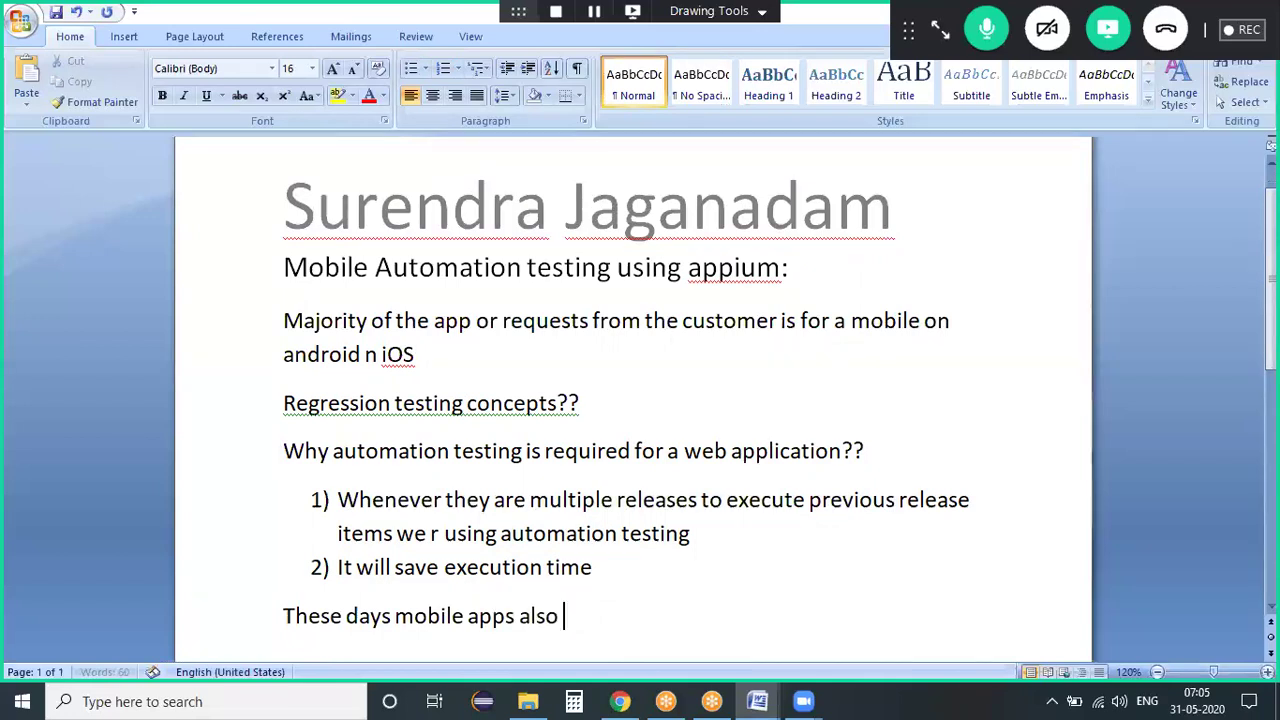
type("have mutliple releases to")
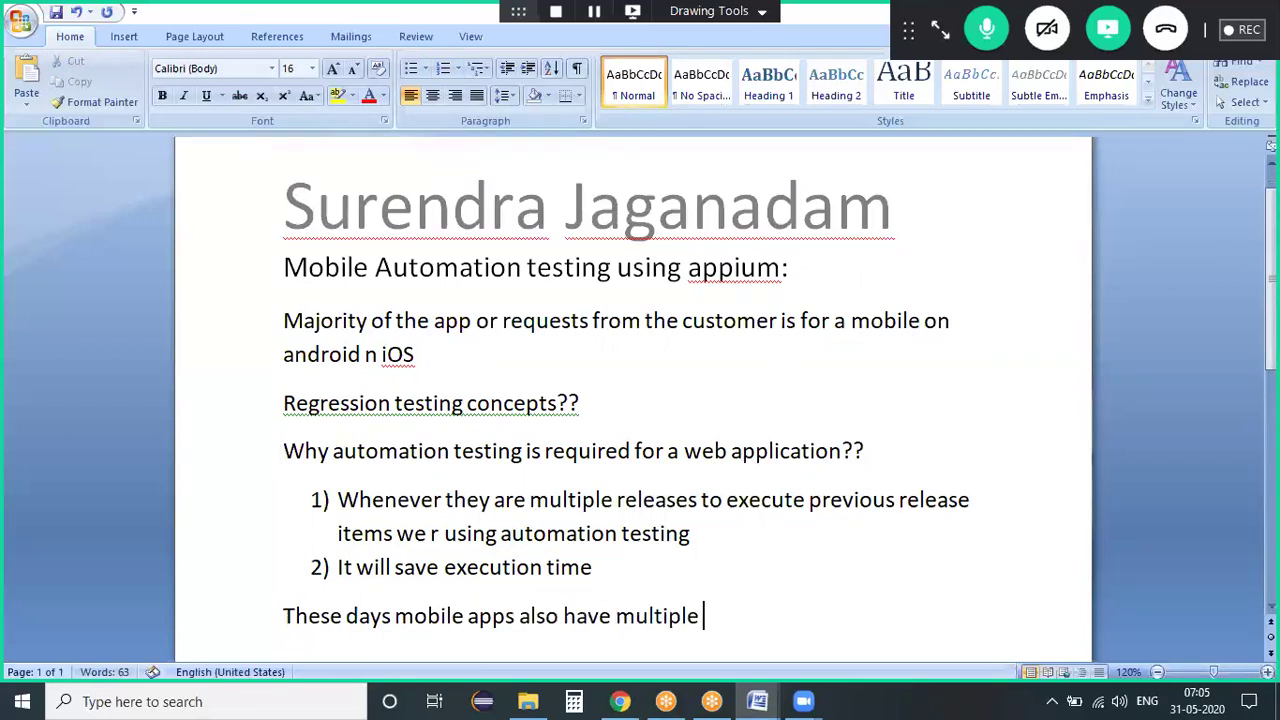
type(" su")
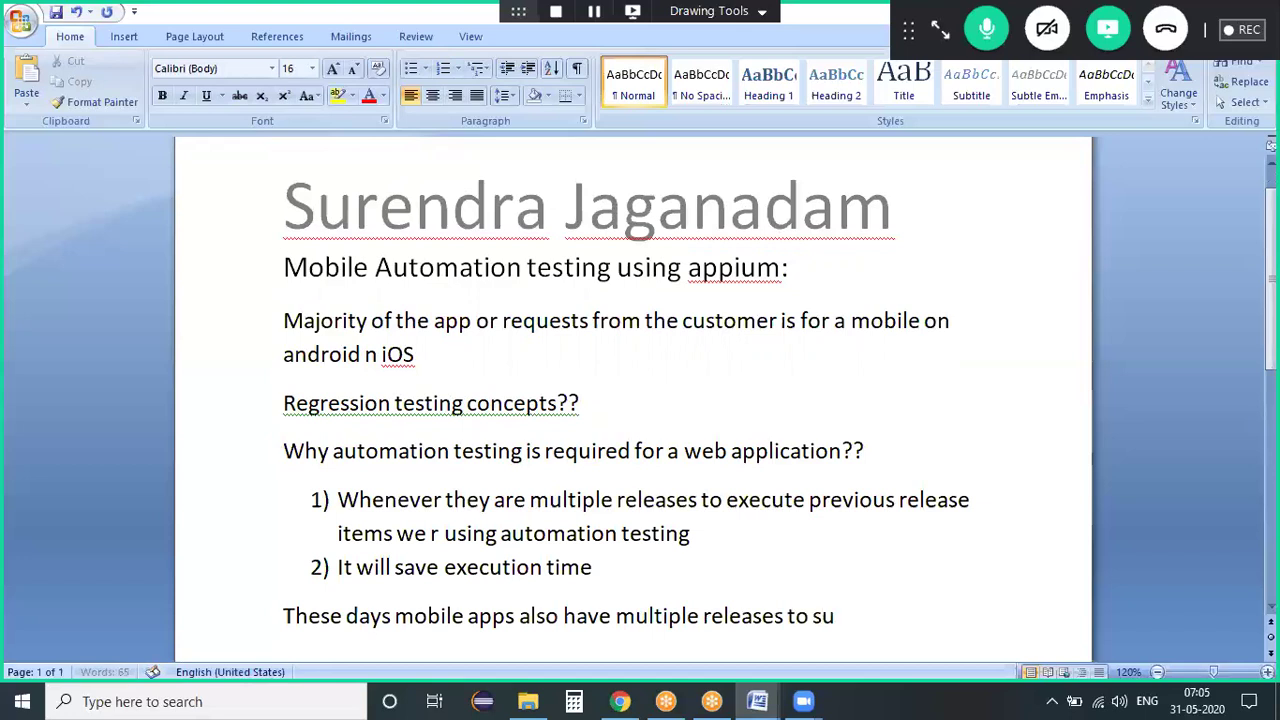
type("pport regrss")
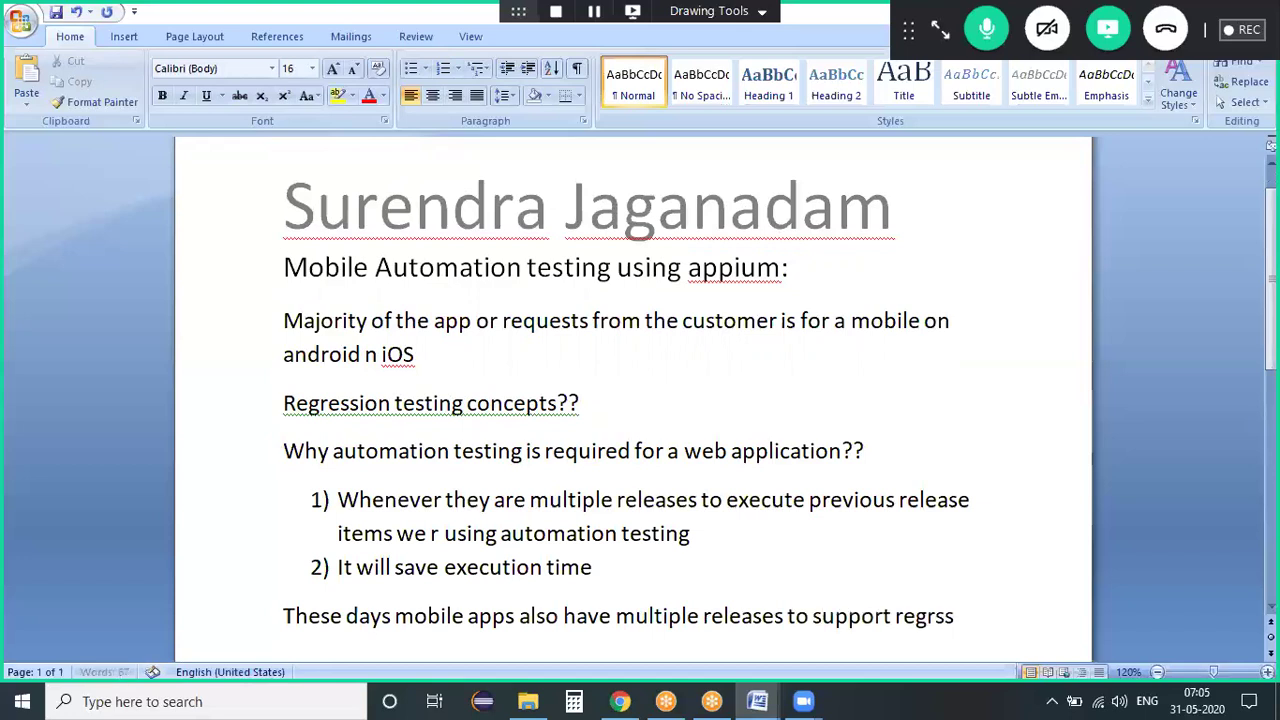
type("sion stuff we")
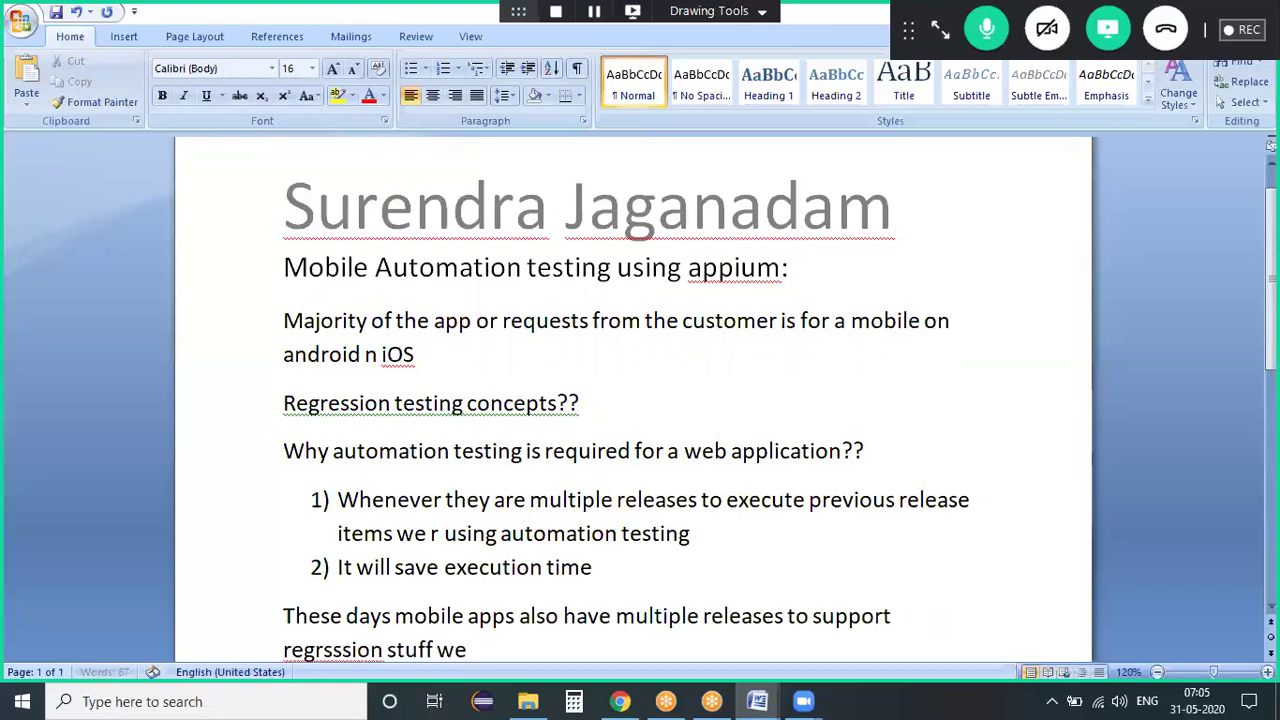
type(" are trying to automate")
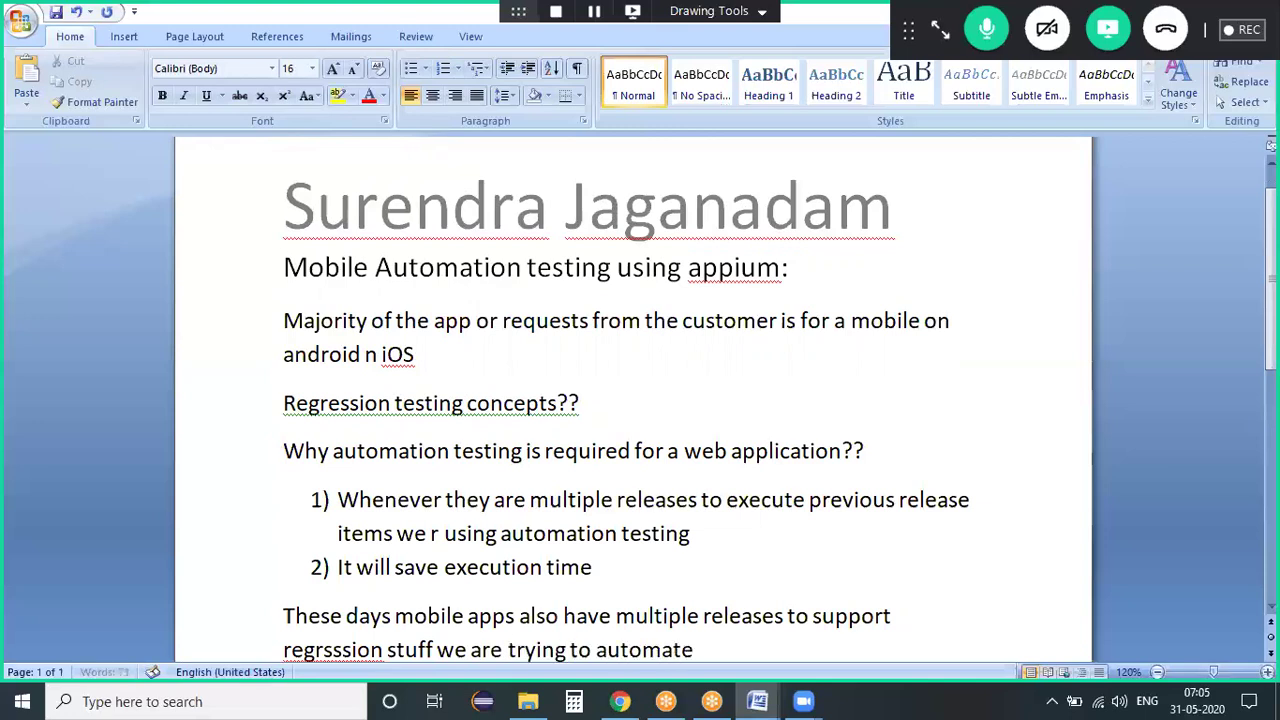
type(" mobile applica")
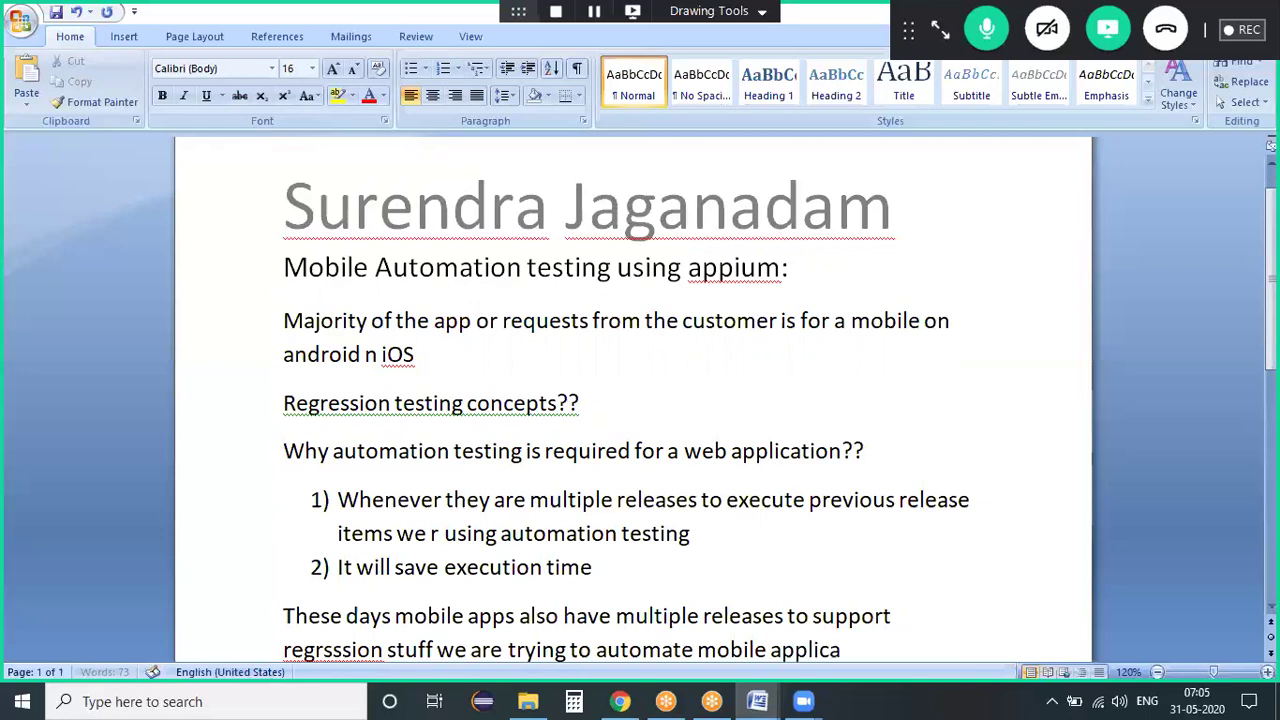
type("tions as well")
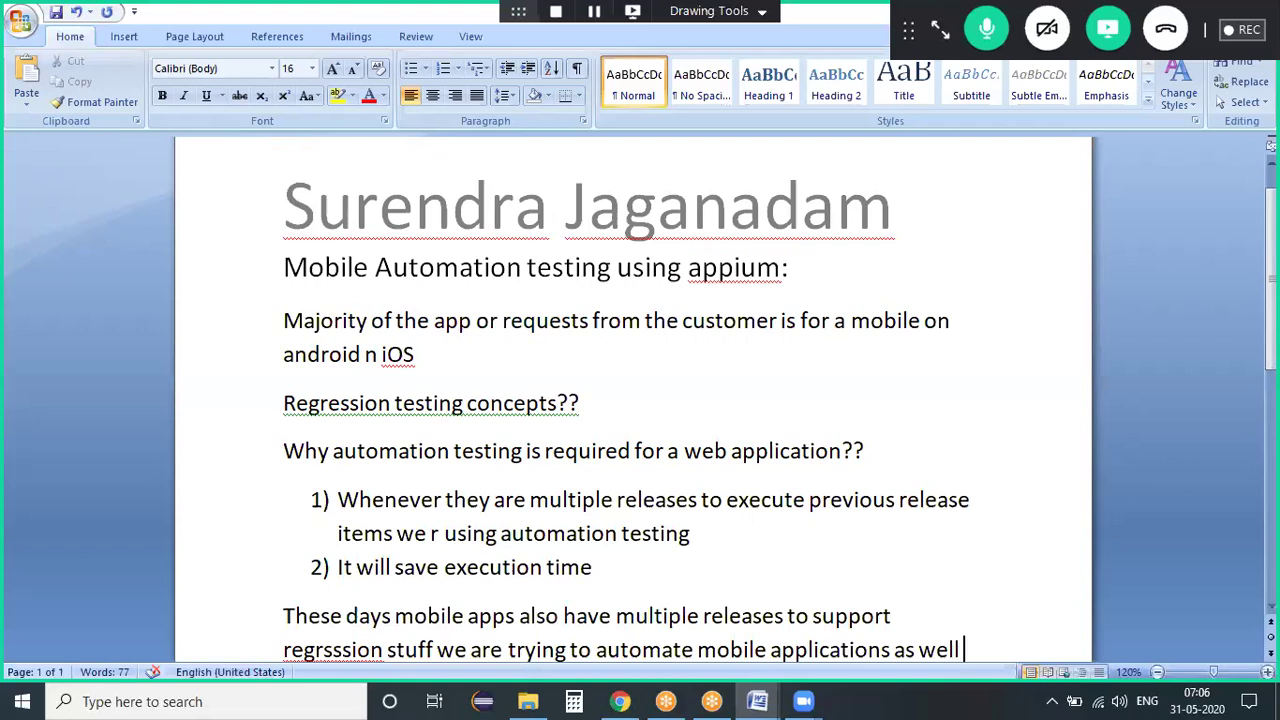
key("ctrl+shift+Up")
key("ctrl+shift+Up")
key("ctrl+shift+Up")
key("ctrl+shift+Up")
key("ctrl+shift+Up")
key("ctrl+shift+Up")
key("ctrl+shift+Up")
type("Appium why not another")
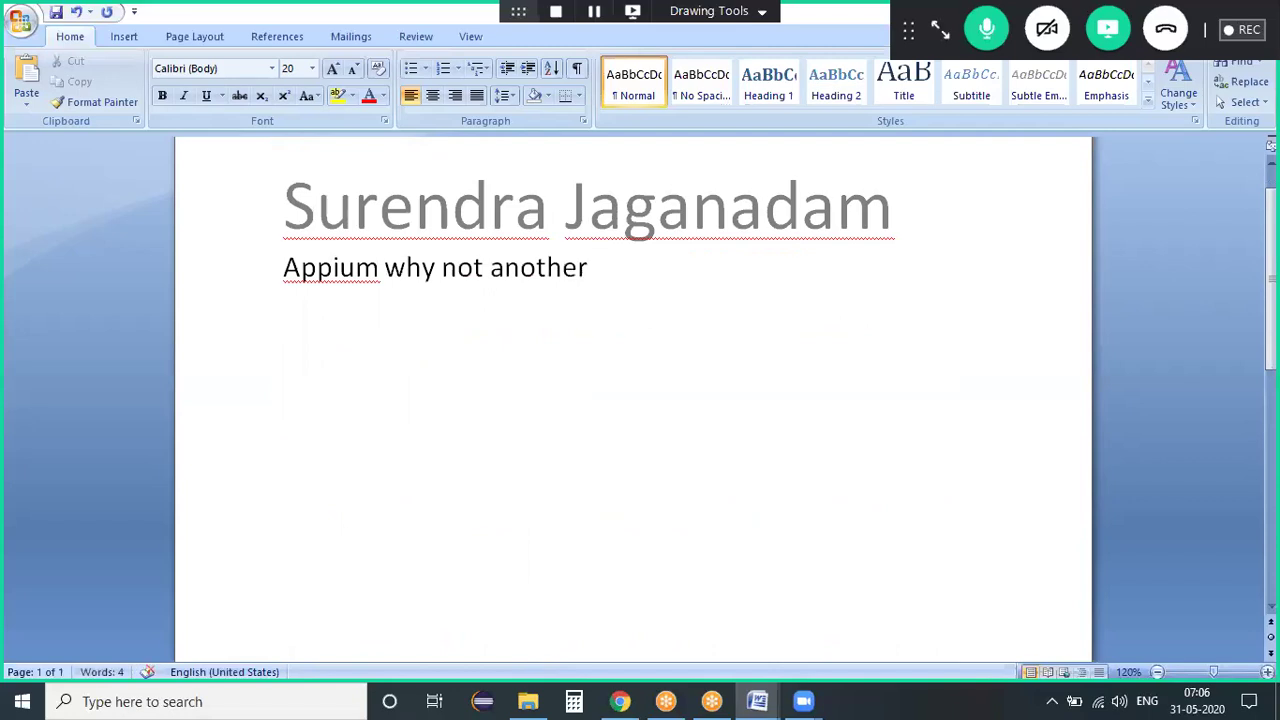
Step: Replace the Appium line with numbered item 1: 95% automate web apps with selenium, so Appium builds on selenium
key("shift+Home")
type("1")
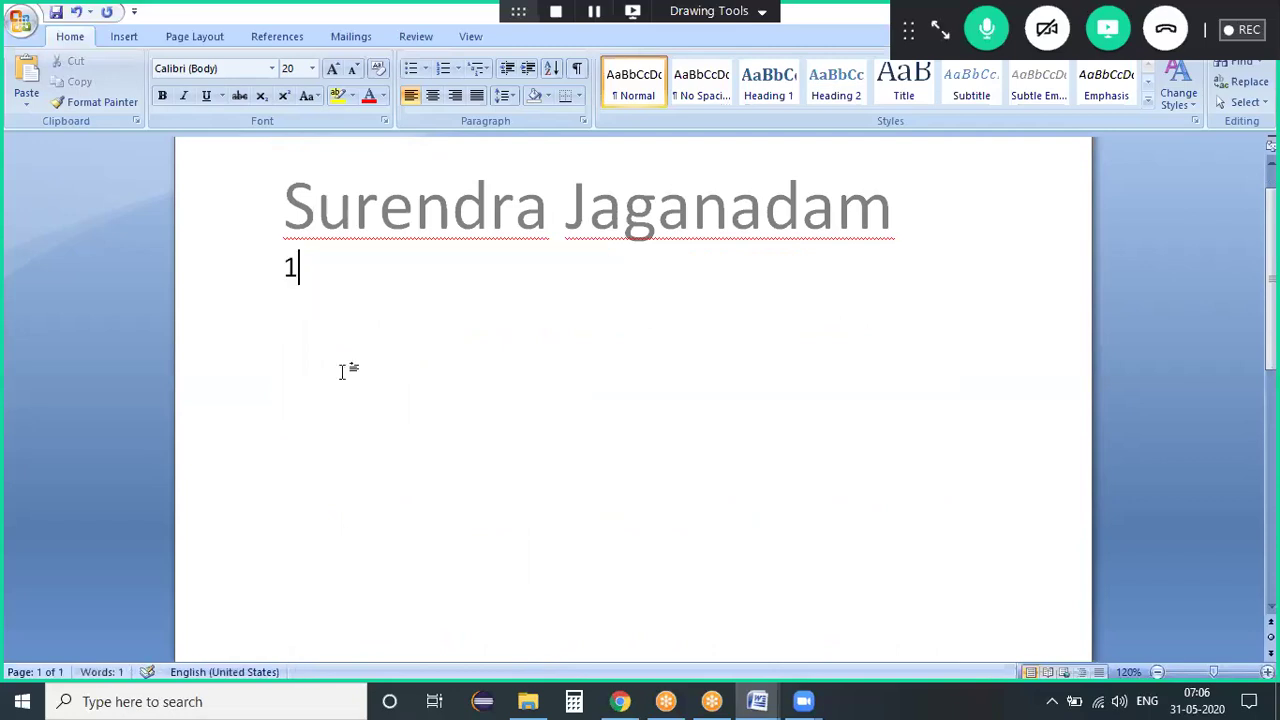
type(") su")
key("BackSpace")
key("BackSpace")
type("usually m")
key("BackSpace")
type("95%")
key("BackSpace")
type("5%")
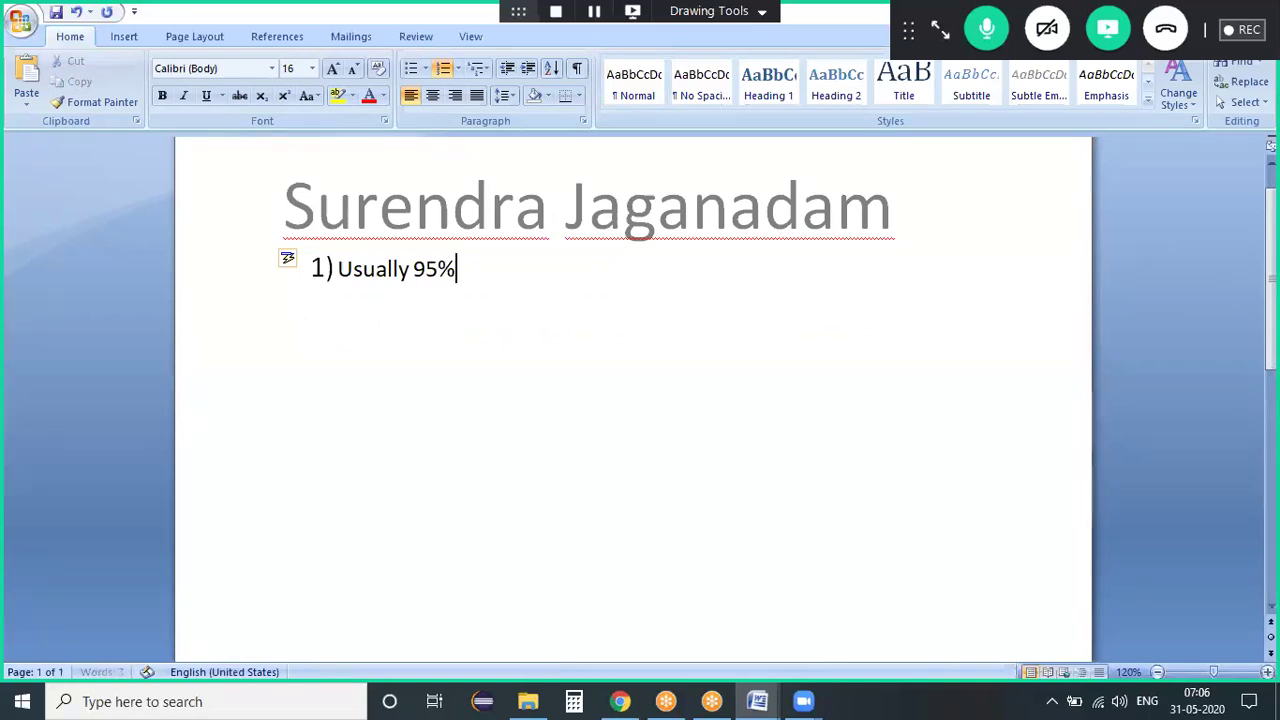
type(" of the real ")
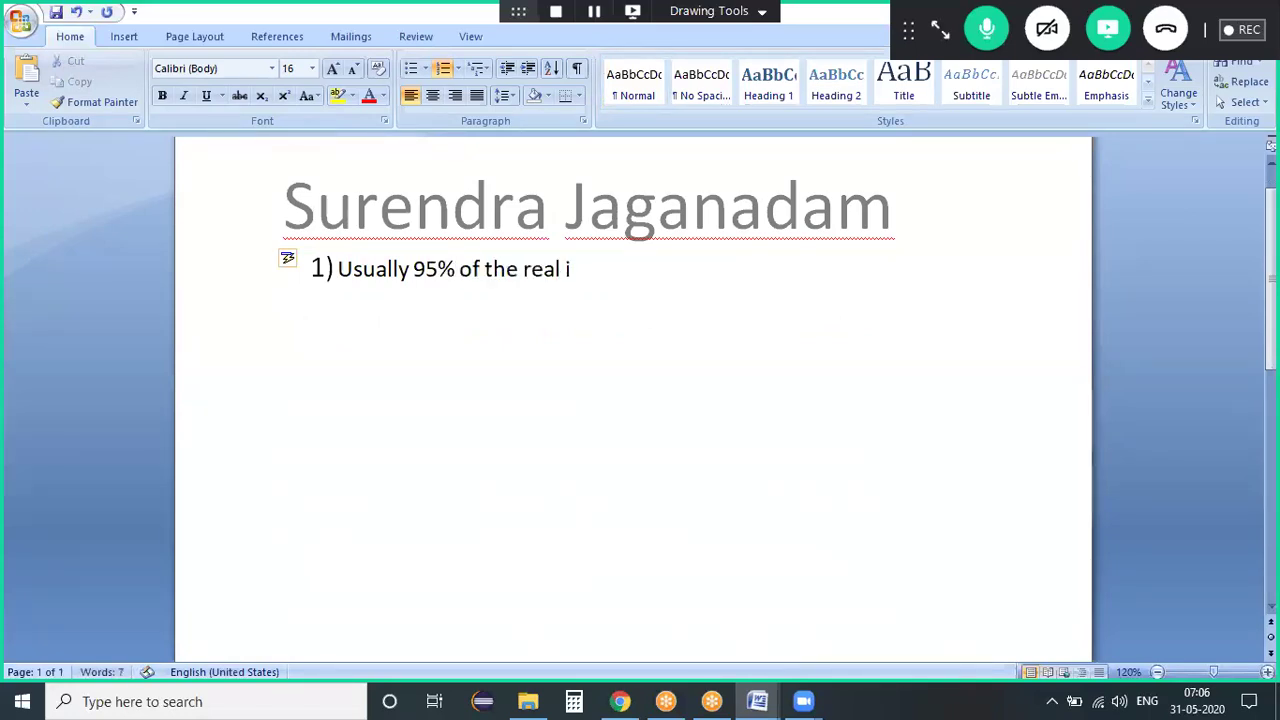
type("world th")
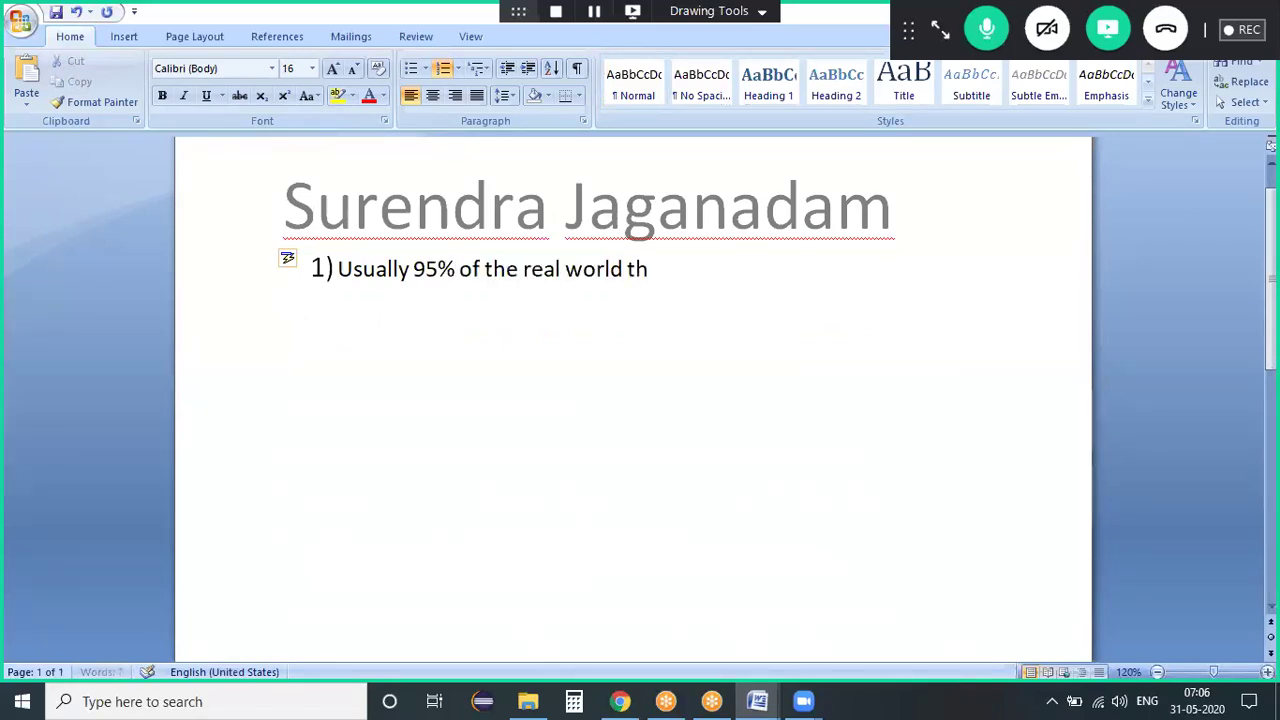
type("ey r automating their a")
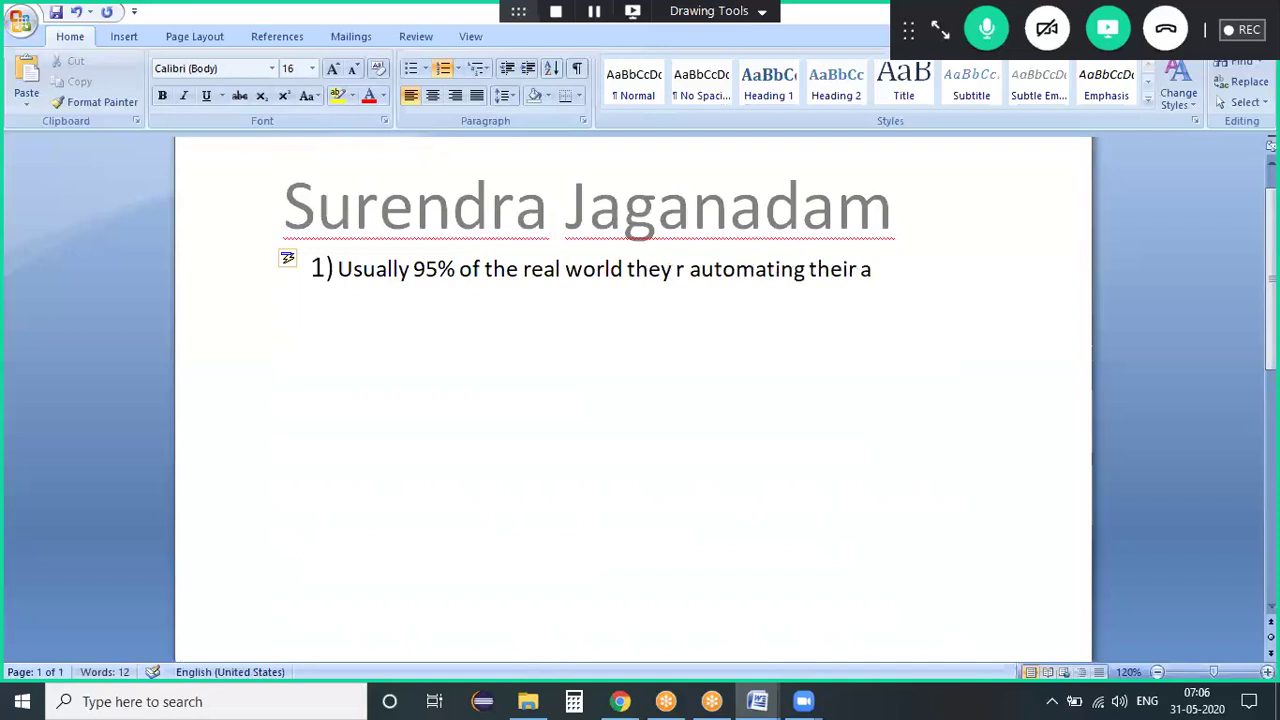
key("BackSpace")
type("web app")
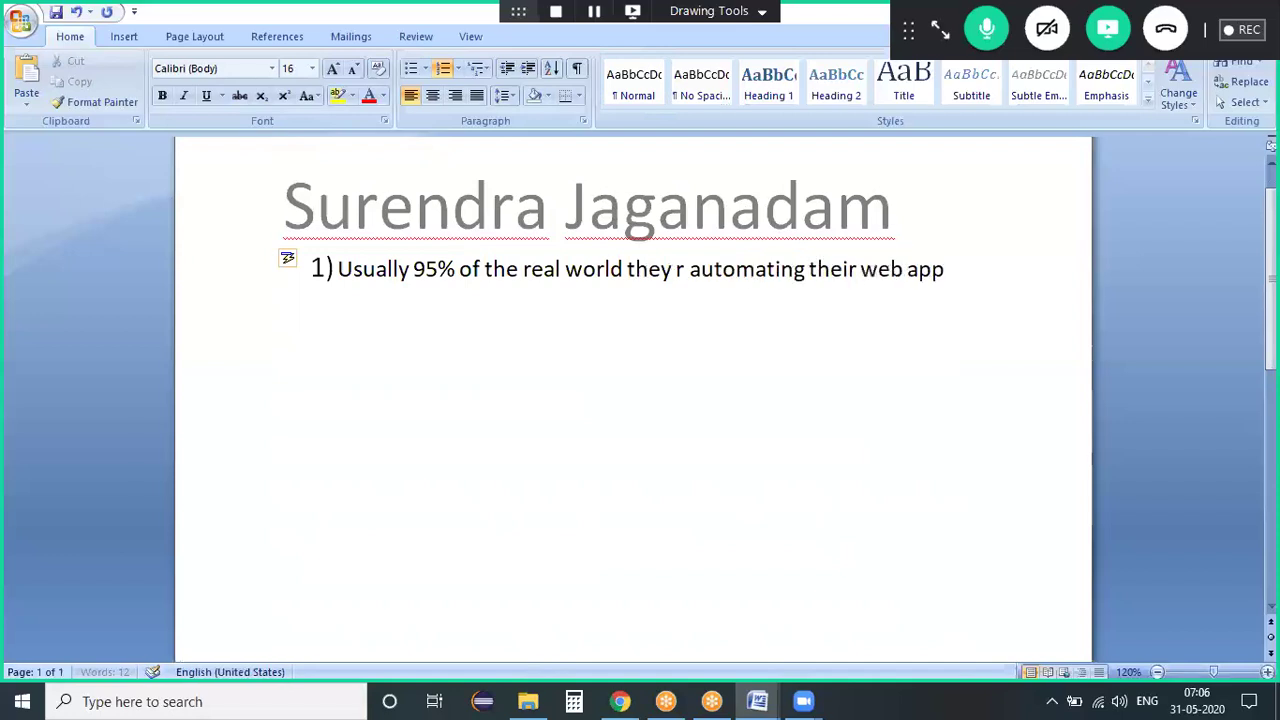
type("s using selnei")
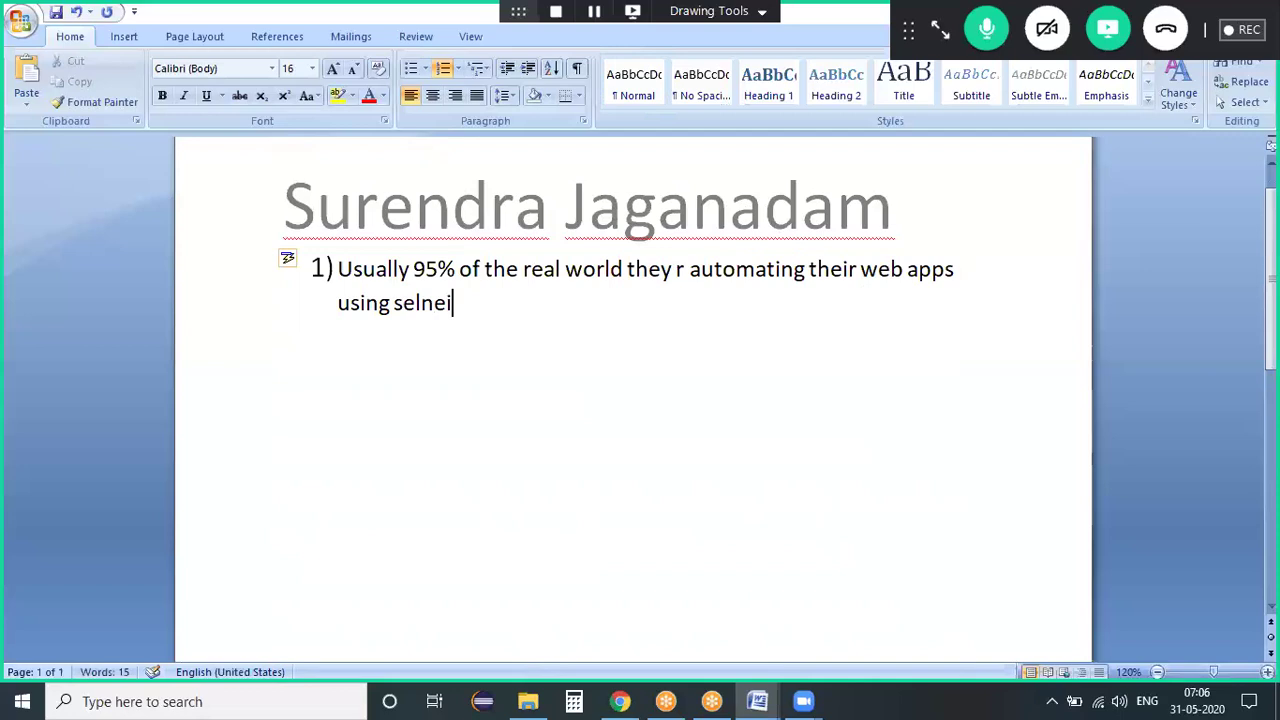
type("um, so theyw")
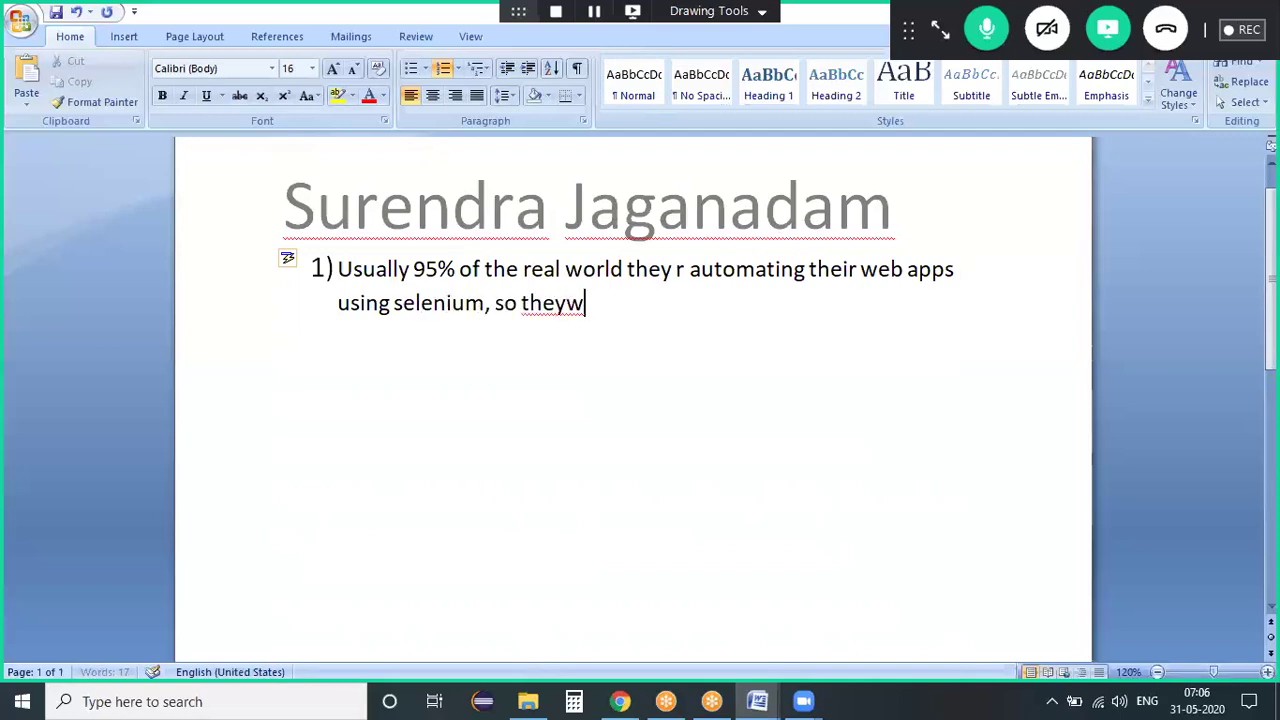
key("BackSpace")
type("want a build")
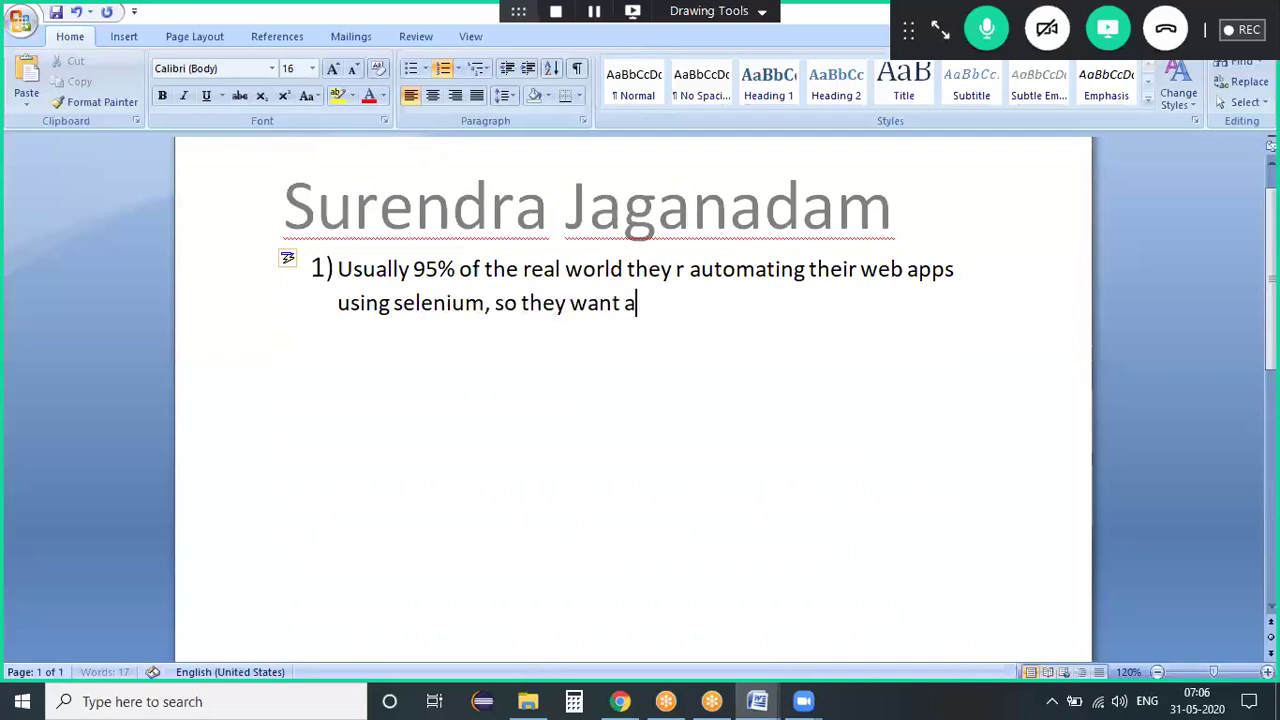
type(" a com")
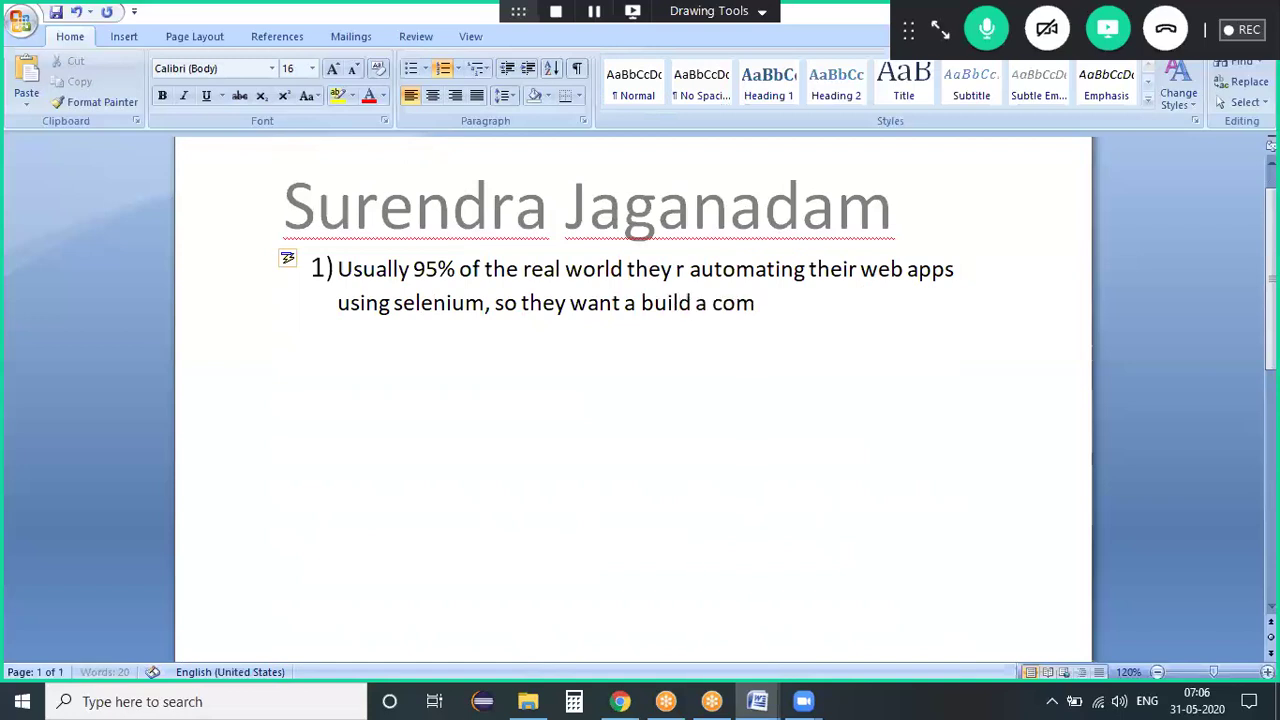
type("mon framewo")
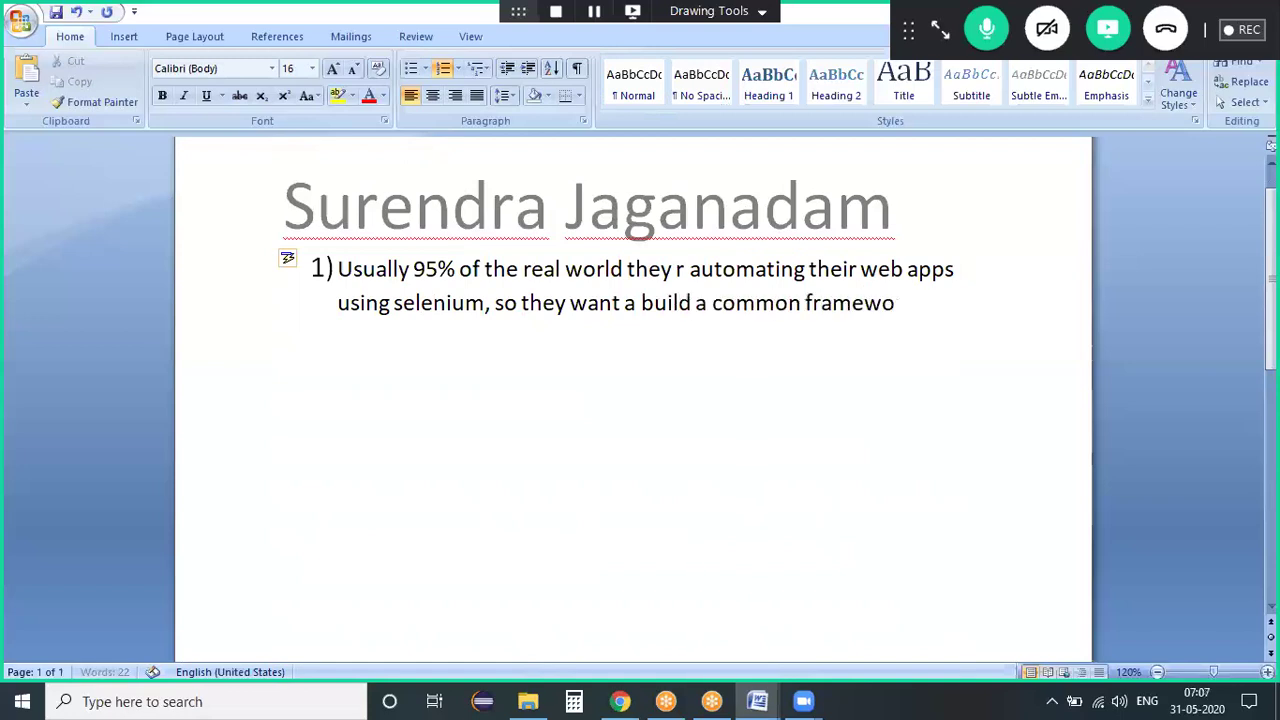
type("rk which will work")
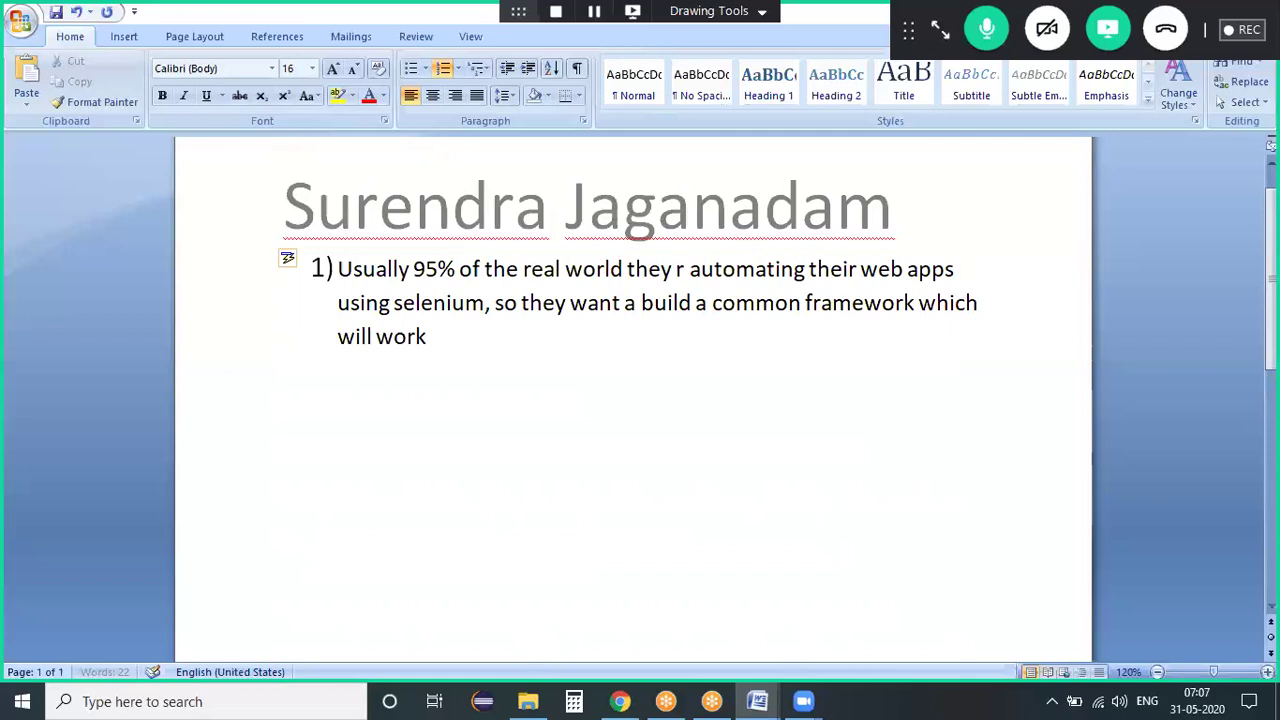
type(" for mobile")
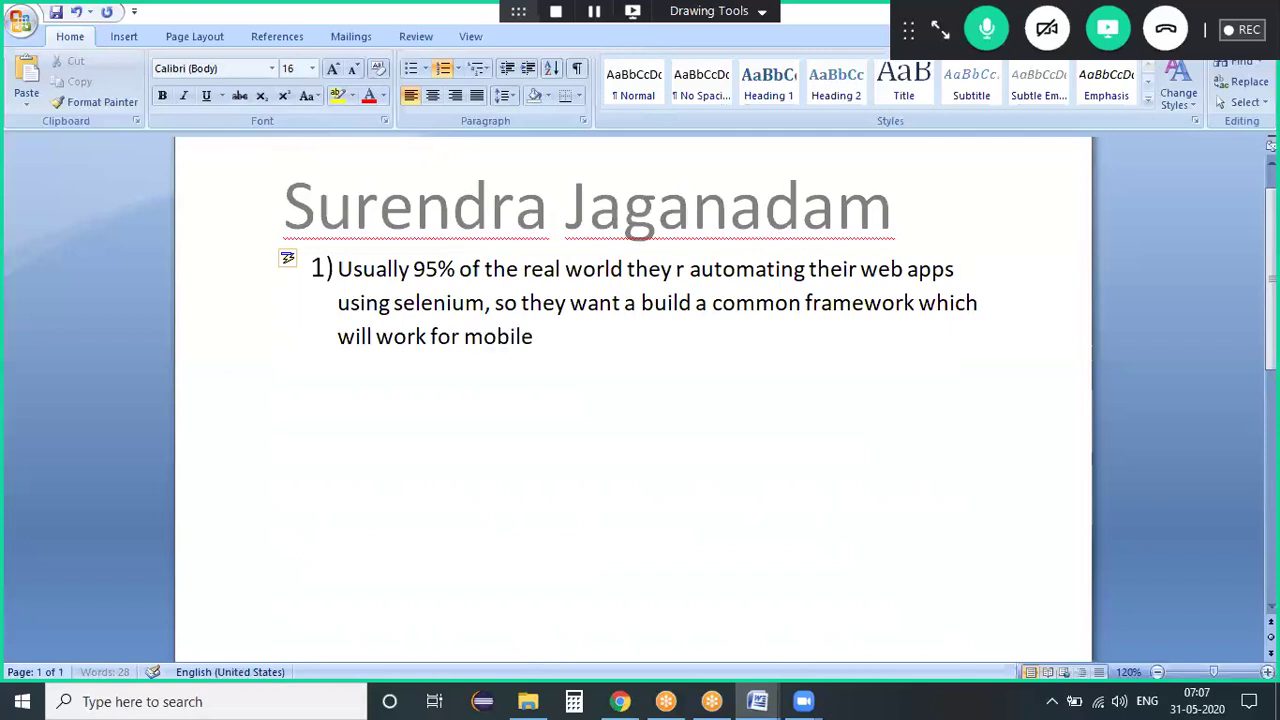
type(" n web applicat")
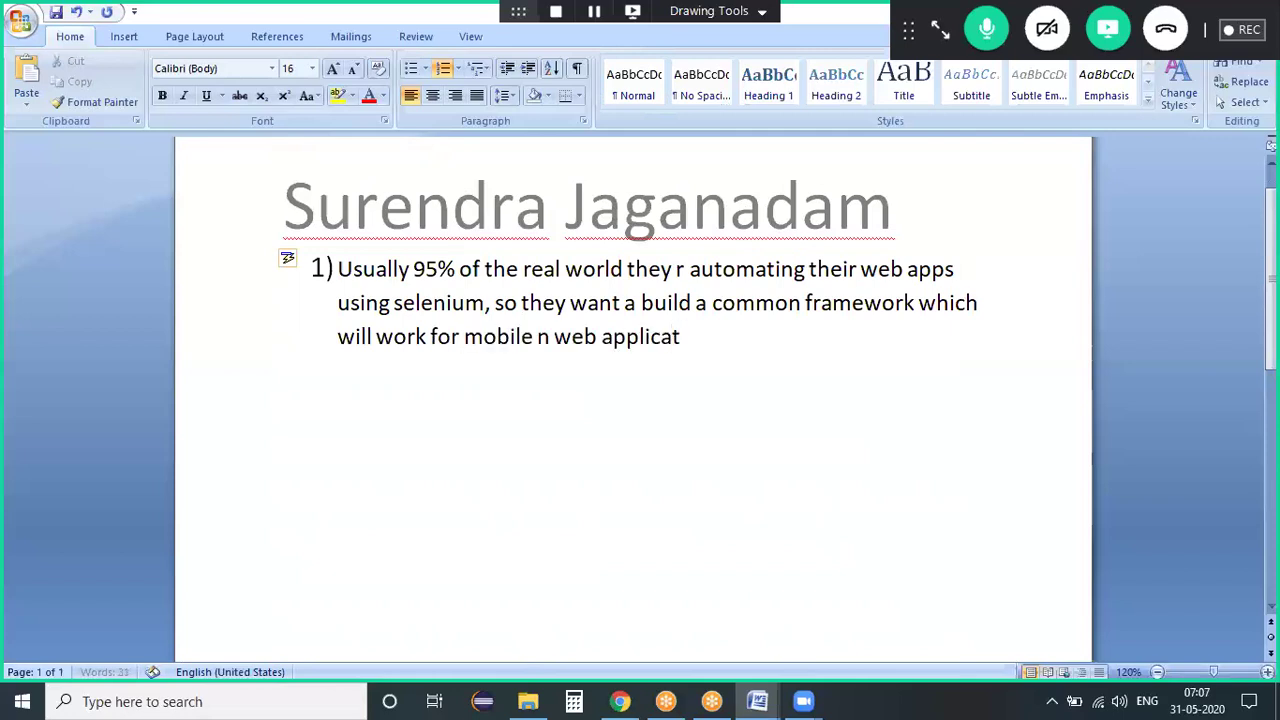
type("ions so ")
type("it sh")
type("ould bui")
type("lt on top o")
type("f selenium...")
type(" Appium i")
type("s a")
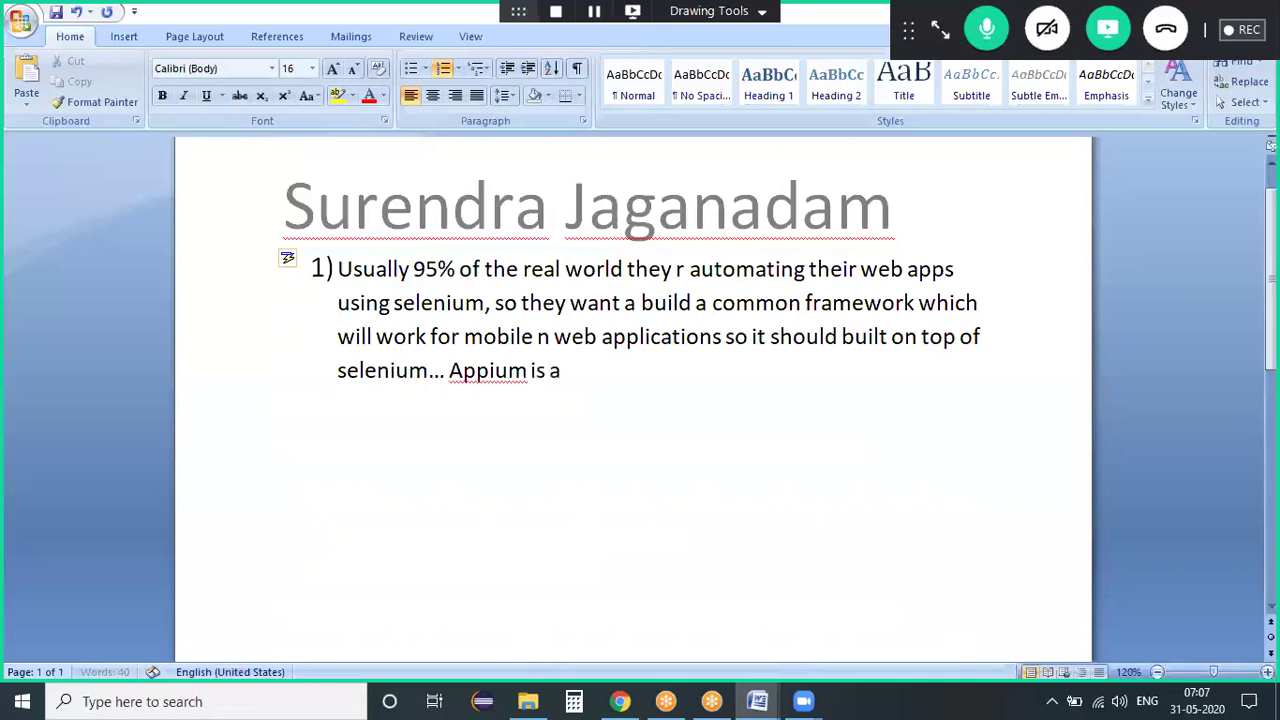
type(" tool which was built on top of s")
key("BackSpace")
type("f seleniu")
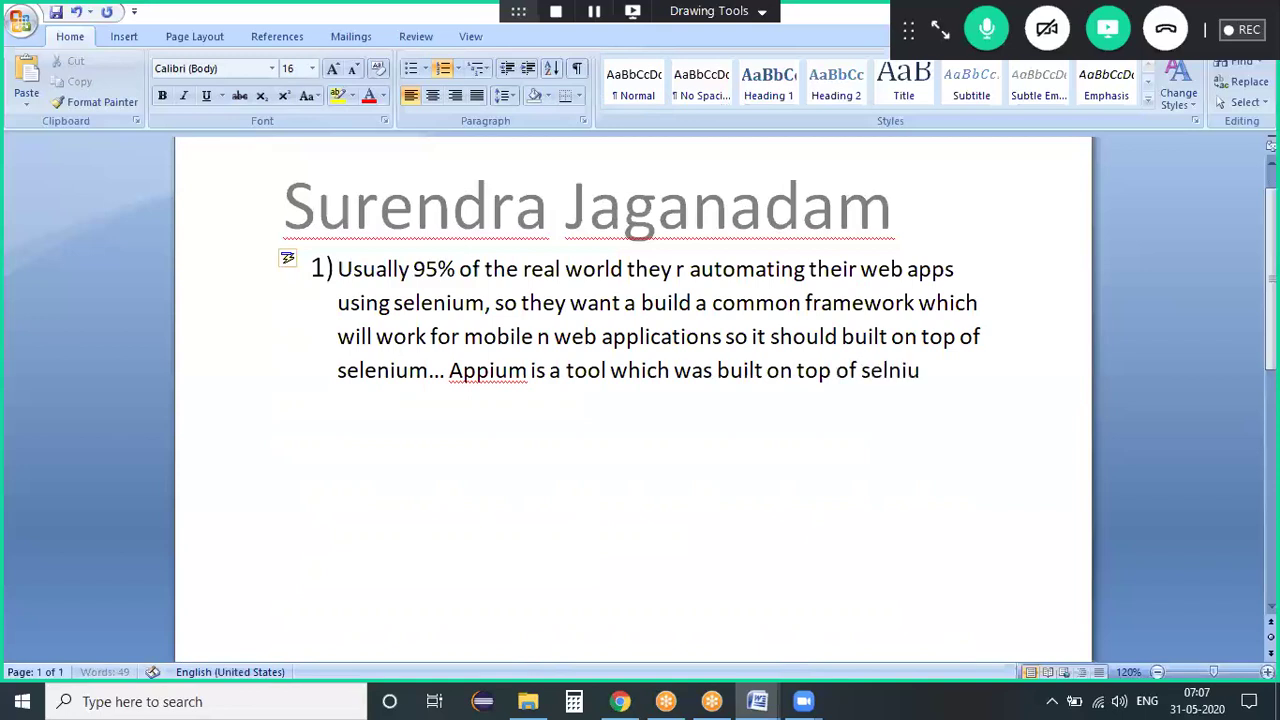
type("m")
key("Return")
Step: Begin item 2 with 'It means if we r good at selenium then we can cover'
type("It means if we")
key("BackSpace")
type("we r good at seleniu")
key("BackSpace")
type("ium then we can cover")
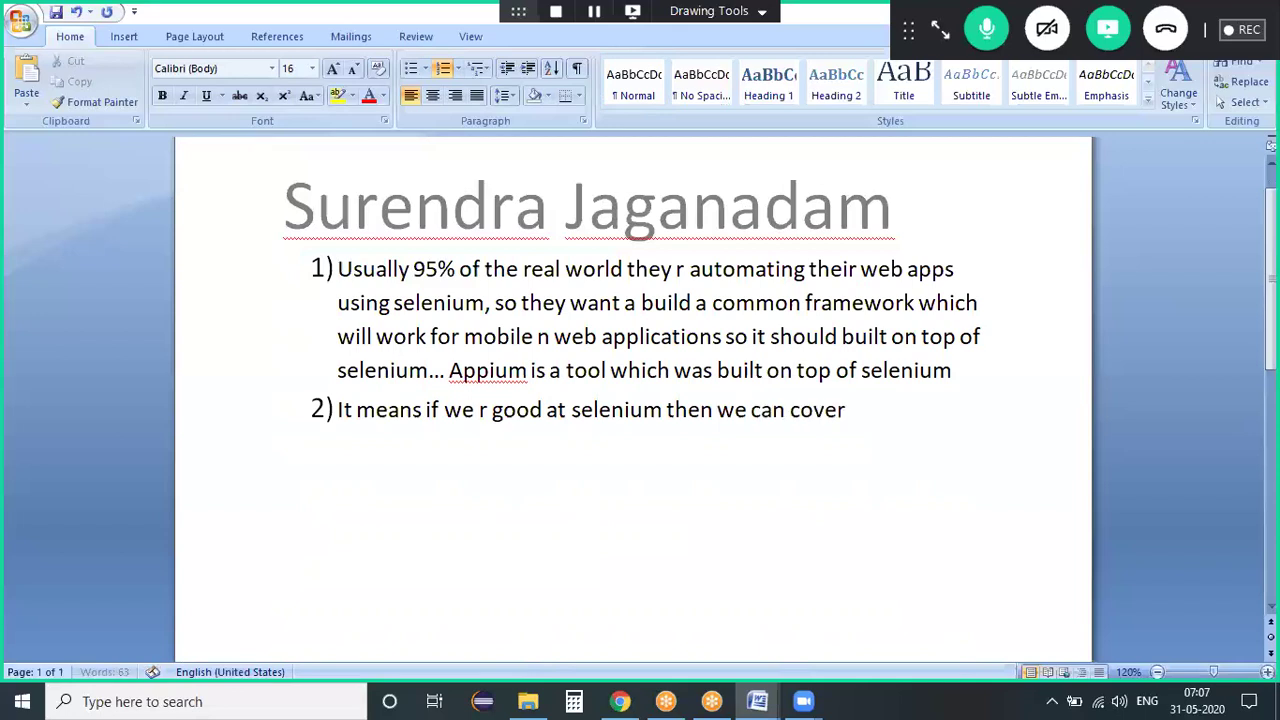
Step: Continue item 2: 60% of mobile automation uses selenium concepts, 40% needs advanced appium concepts like swipe
key("BackSpace")
key("BackSpace")
key("BackSpace")
key("BackSpace")
key("BackSpace")
key("BackSpace")
key("BackSpace")
key("BackSpace")
key("BackSpace")
key("BackSpace")
key("BackSpace")
key("BackSpace")
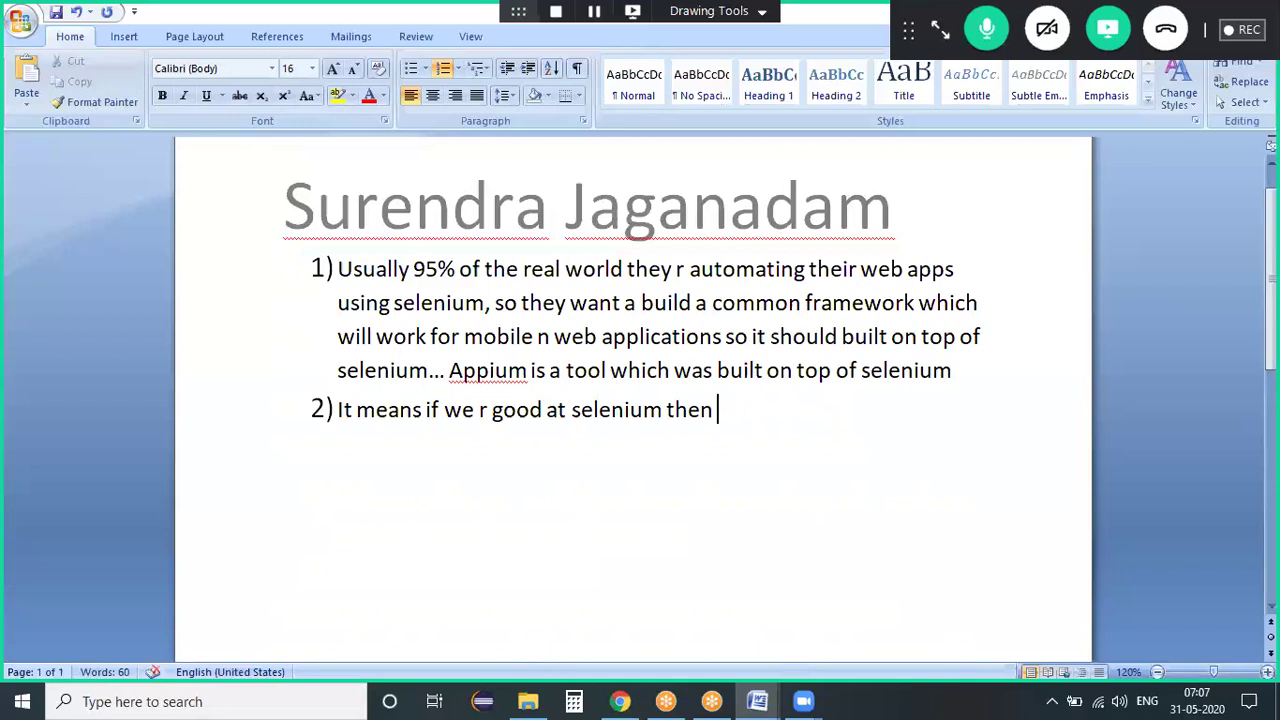
type(", 60% of mobile automa")
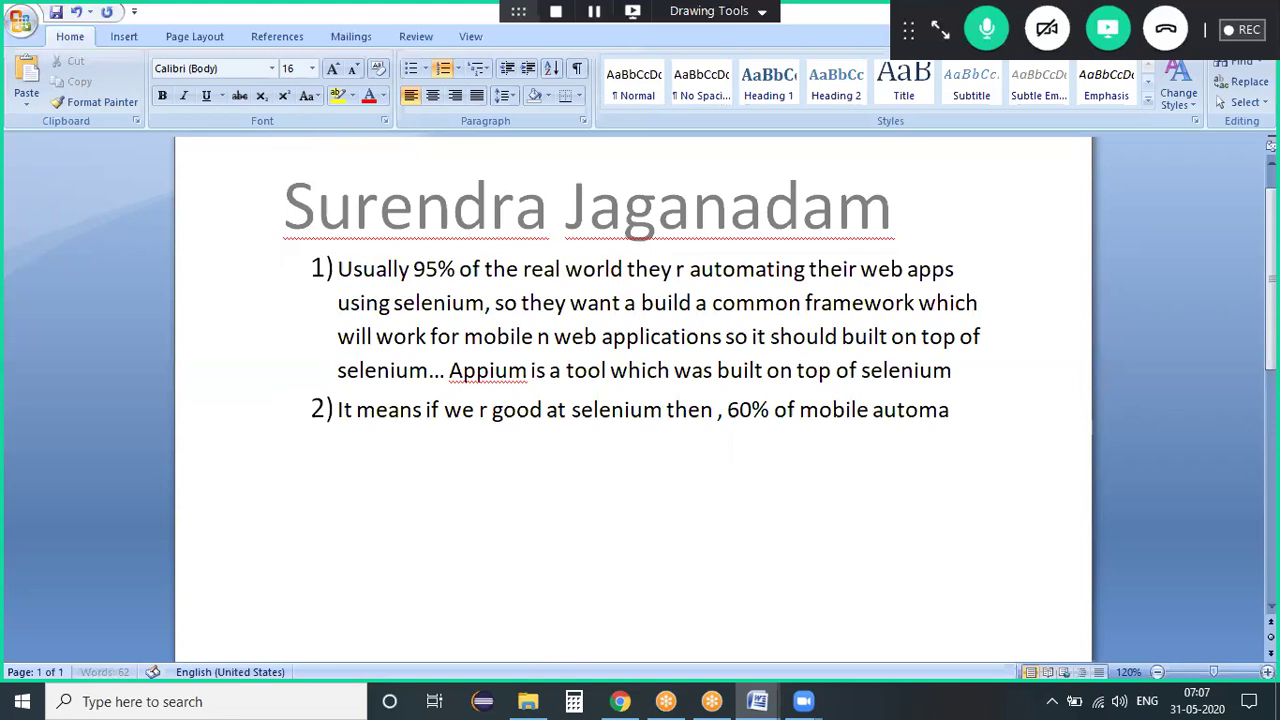
type("tion using sel")
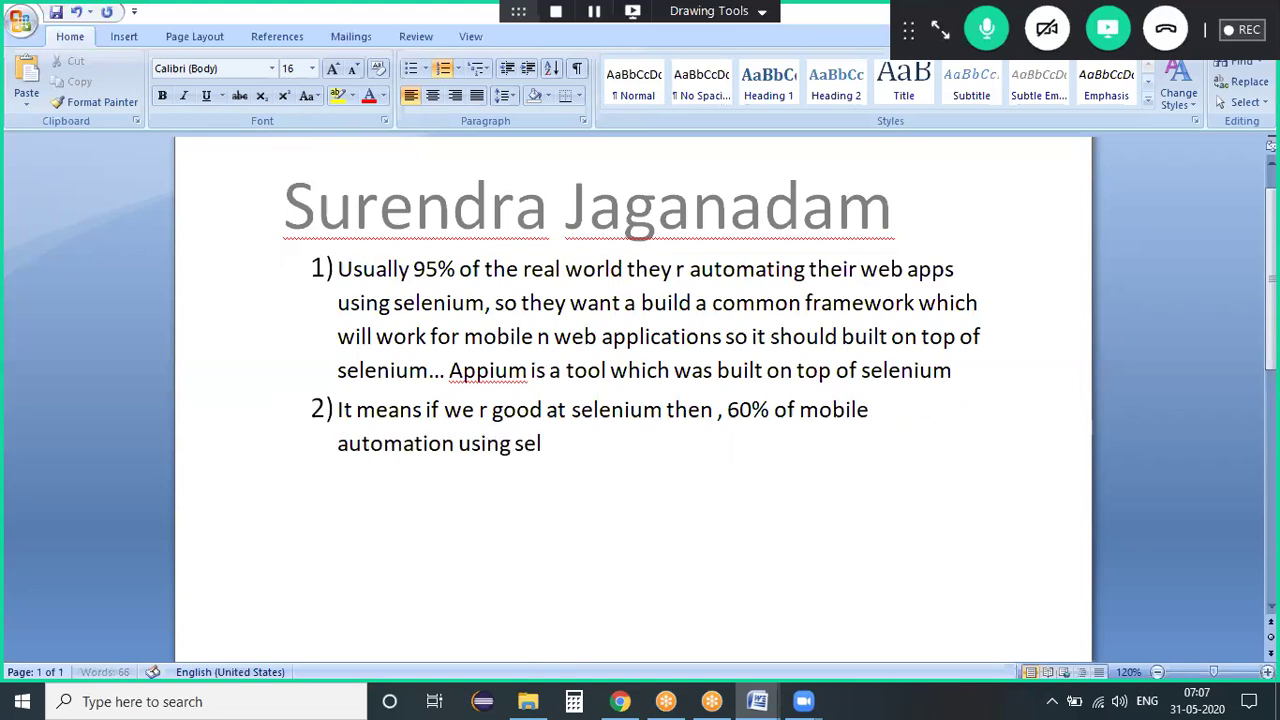
type("enium concepts")
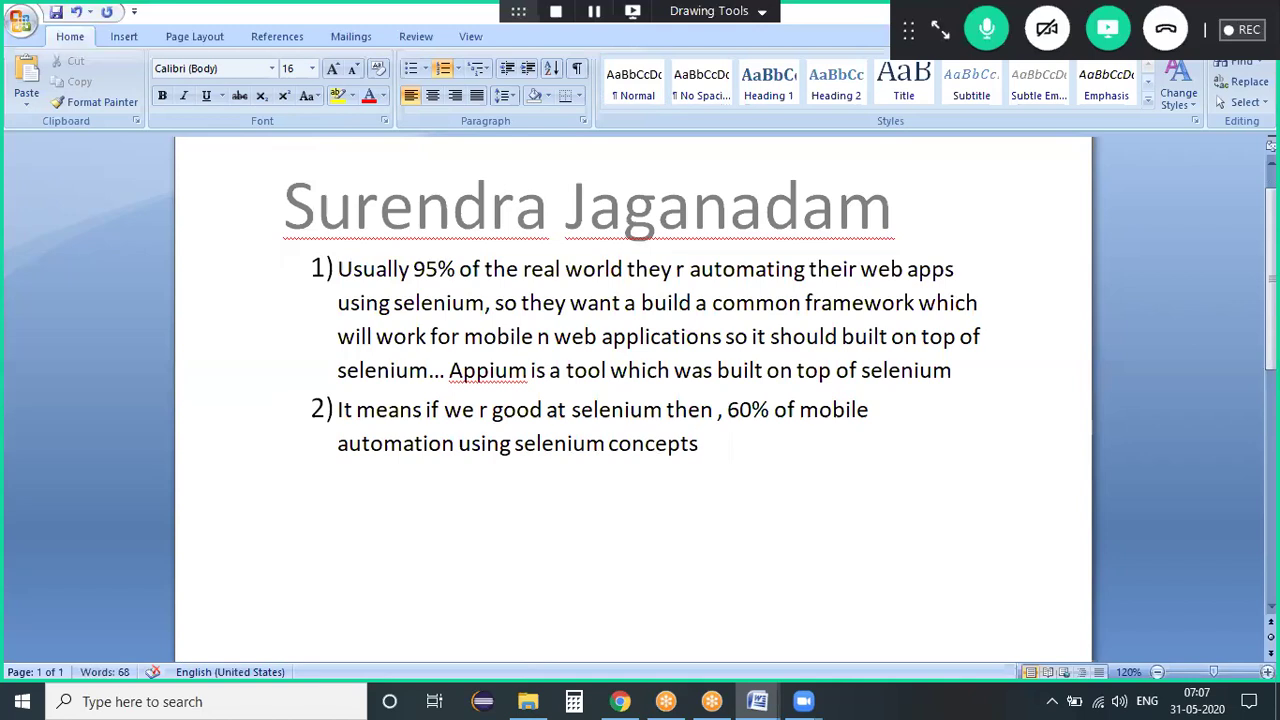
type(", remaining 40")
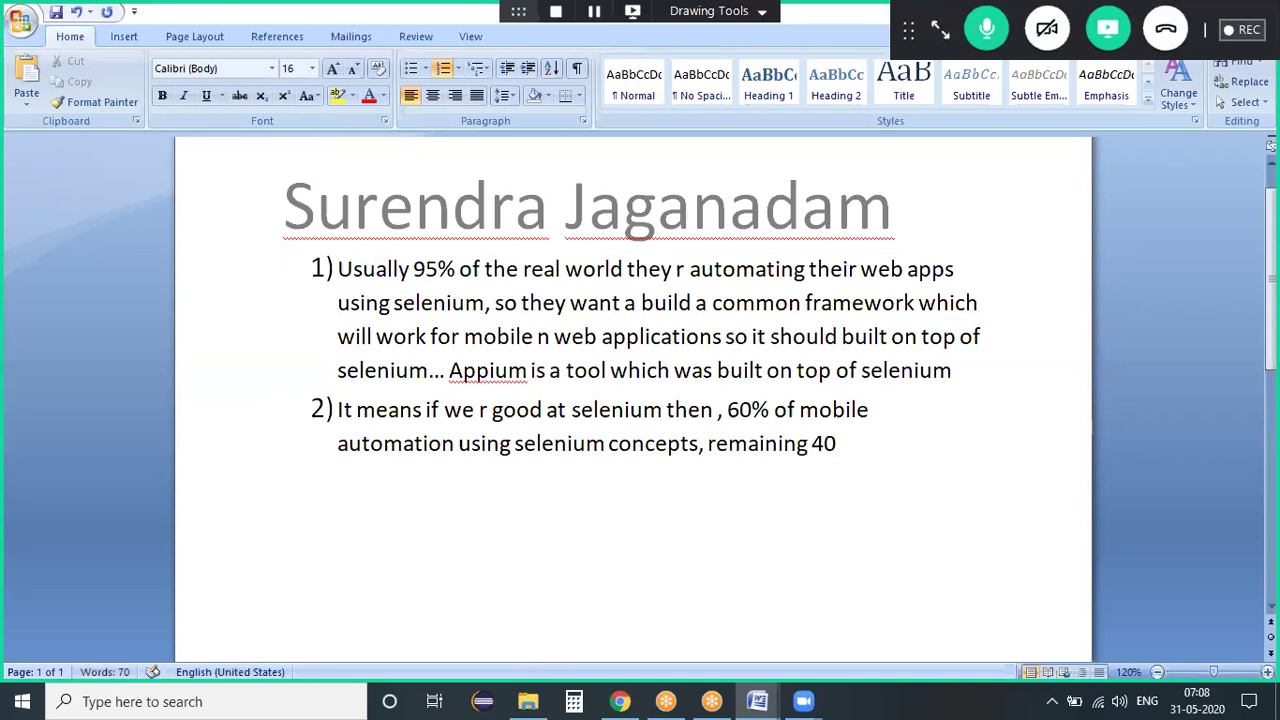
type("% to automat")
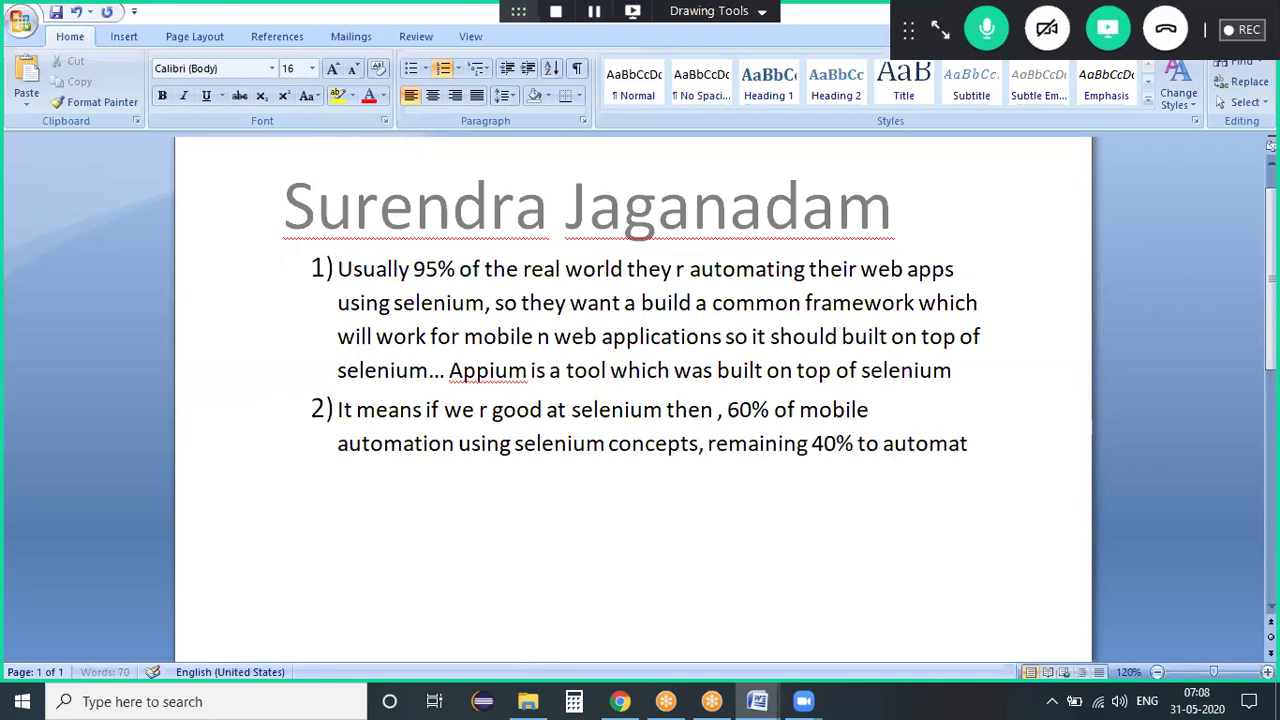
type("e we need to n")
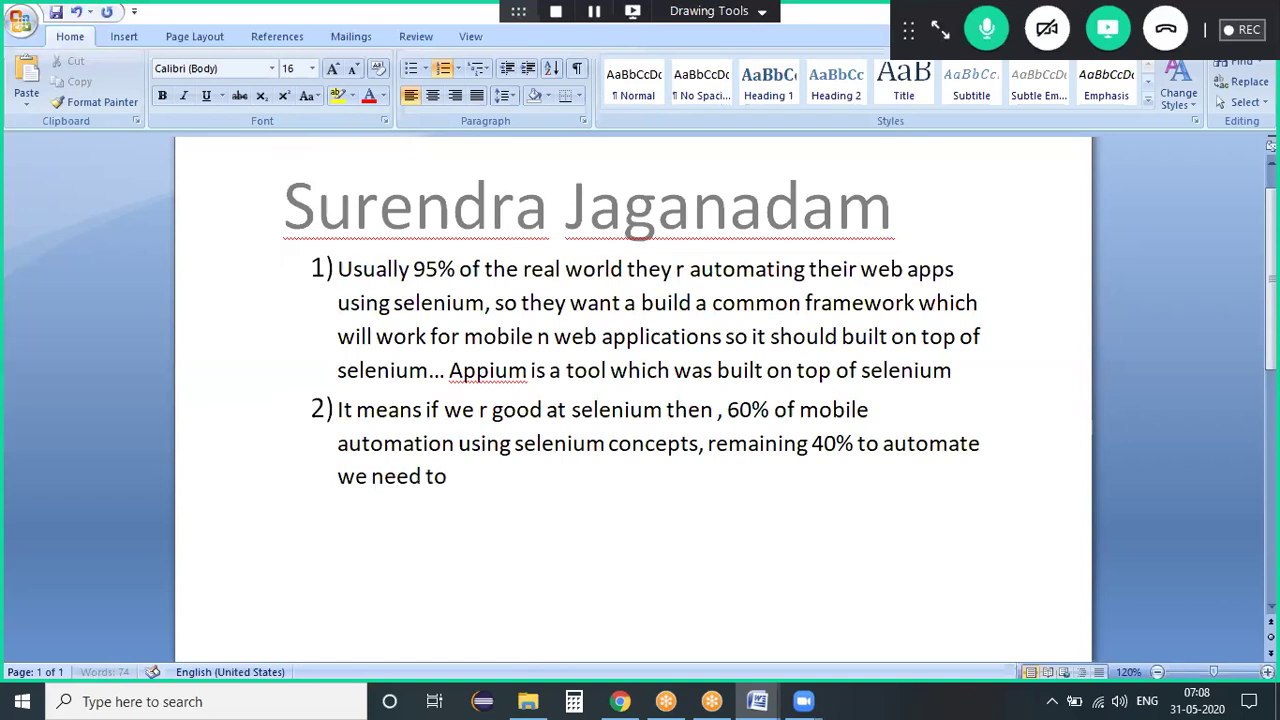
key("BackSpace")
type("l")
key("BackSpace")
type("know about some ad")
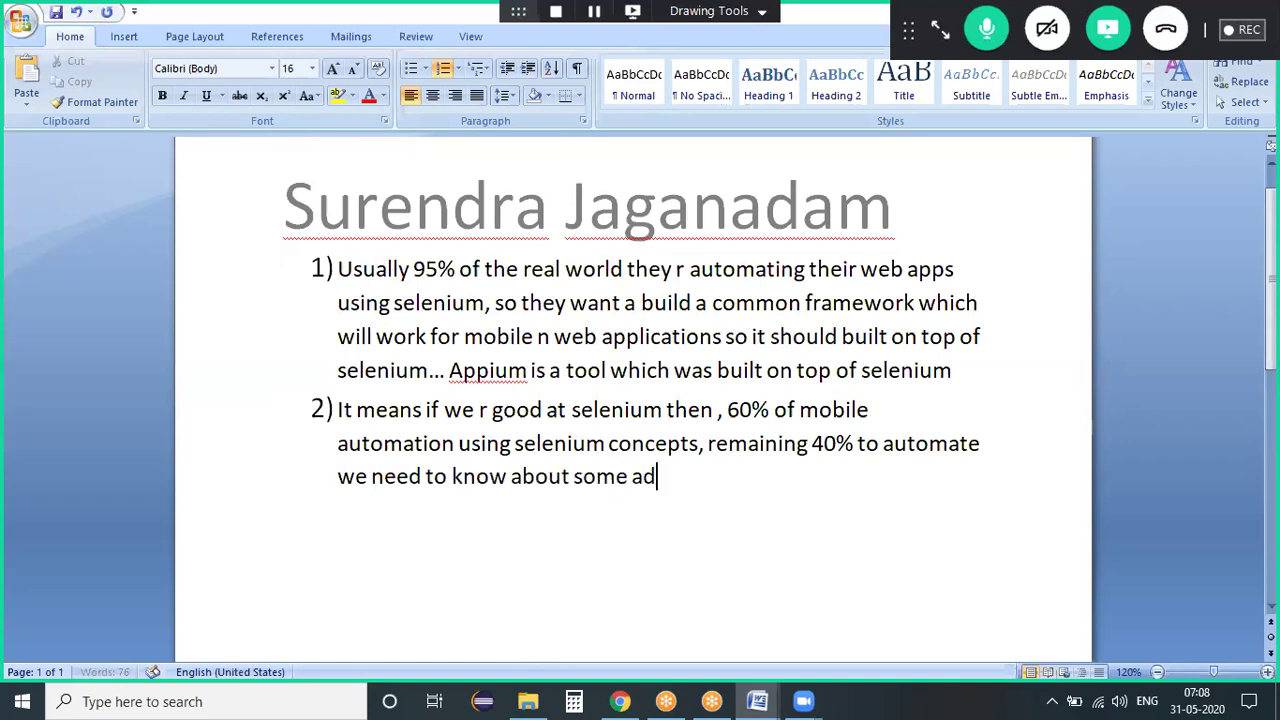
type("vanced conc")
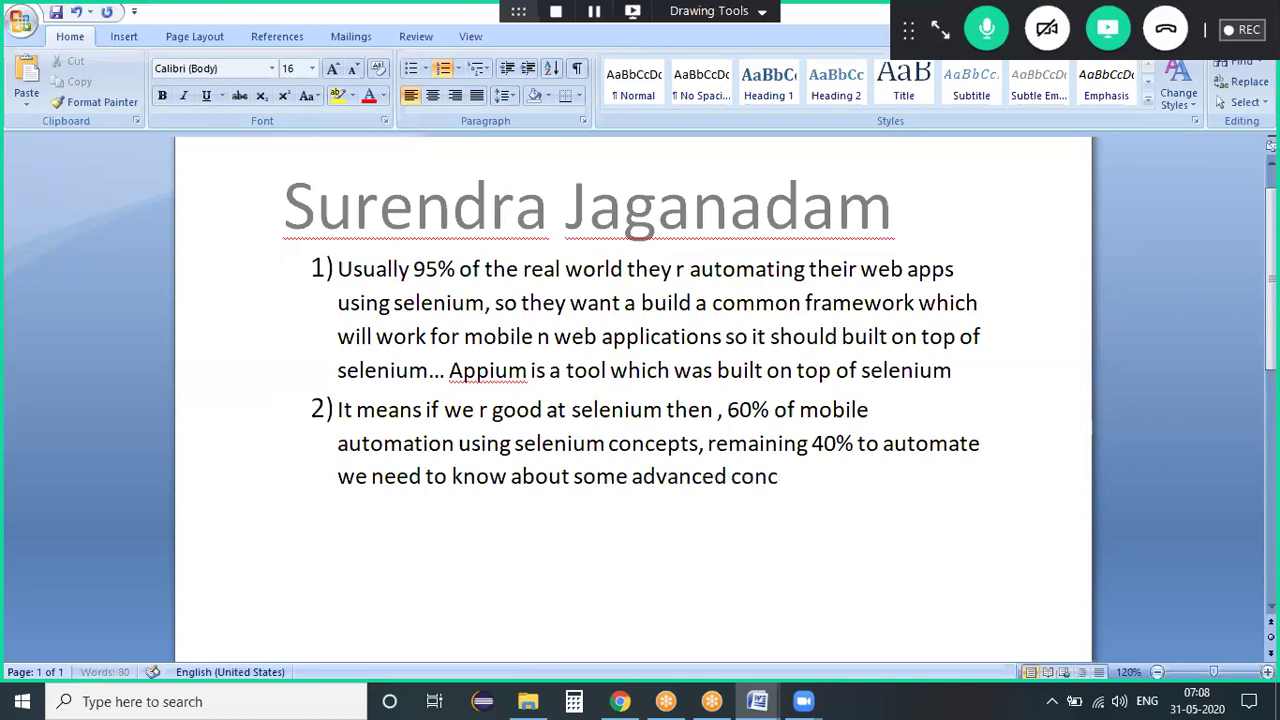
type("epts in appium")
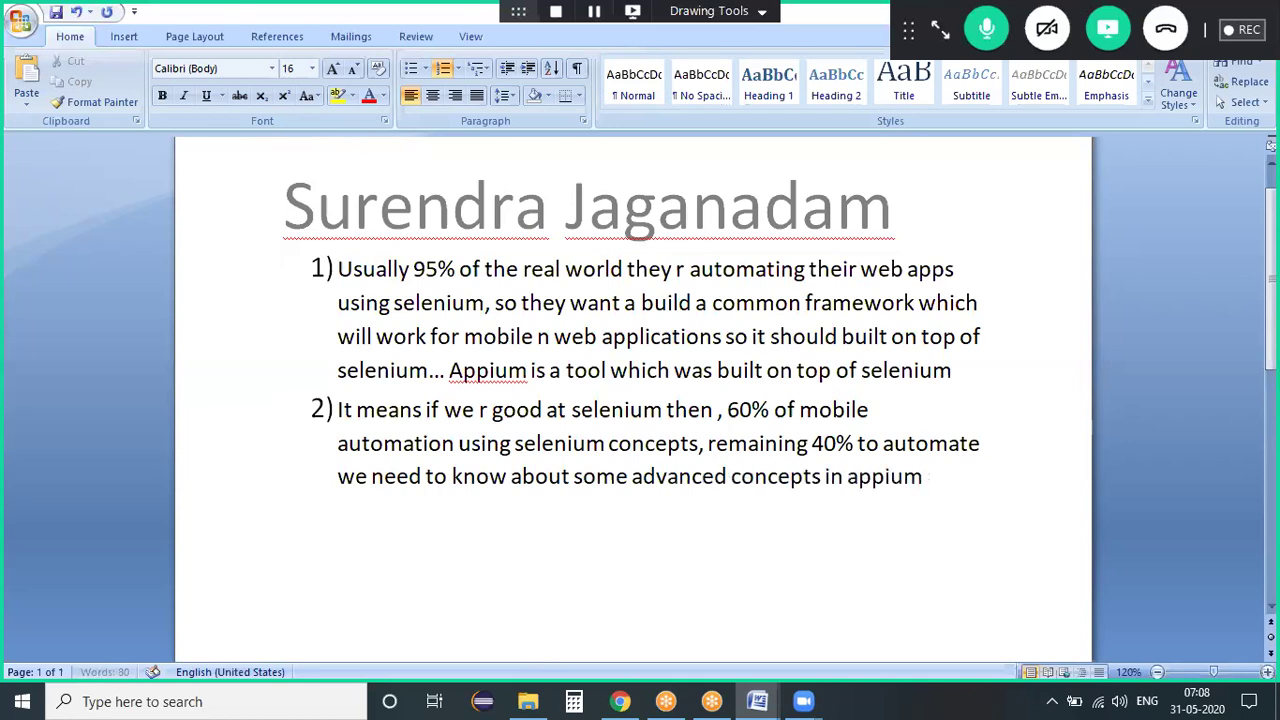
type(" like")
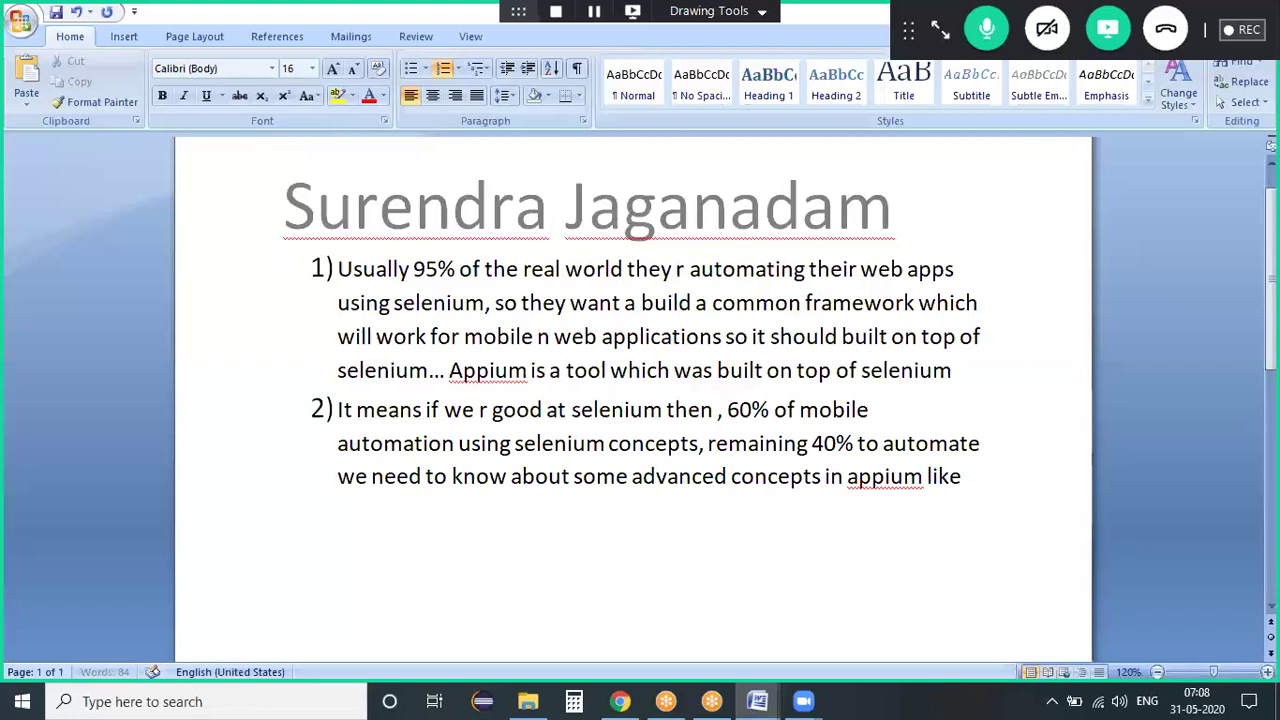
type(" swipe,")
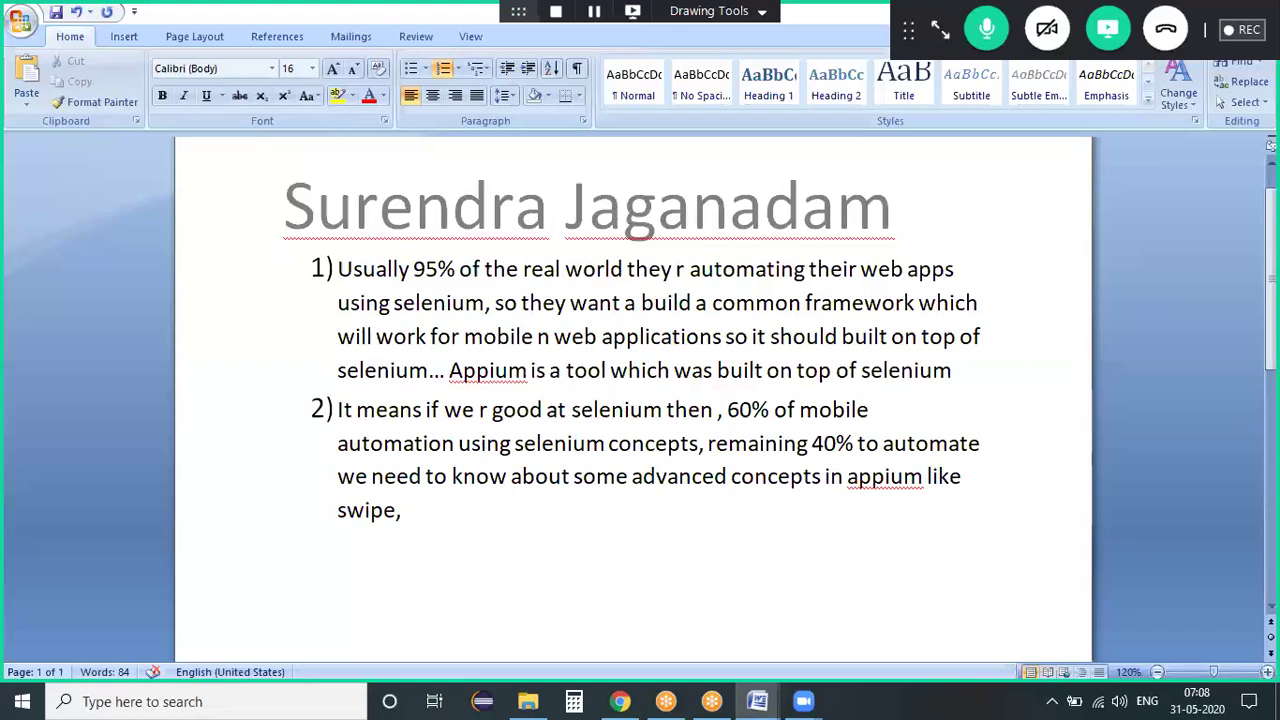
left_click_drag(406, 512, 398, 409)
left_click_drag(342, 371, 342, 371)
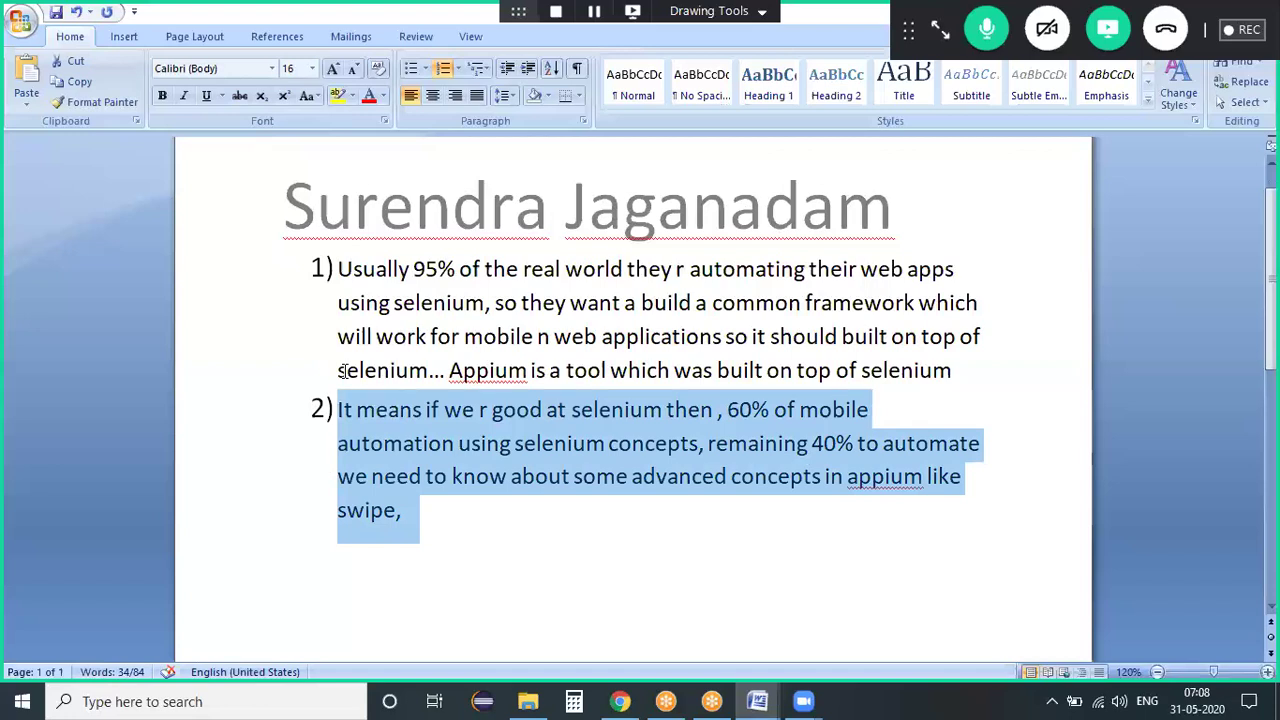
key("Right")
Step: Add point 3: 'if u r good at selenium then u can automate upto 60% of mobile apps.'
key("Return")
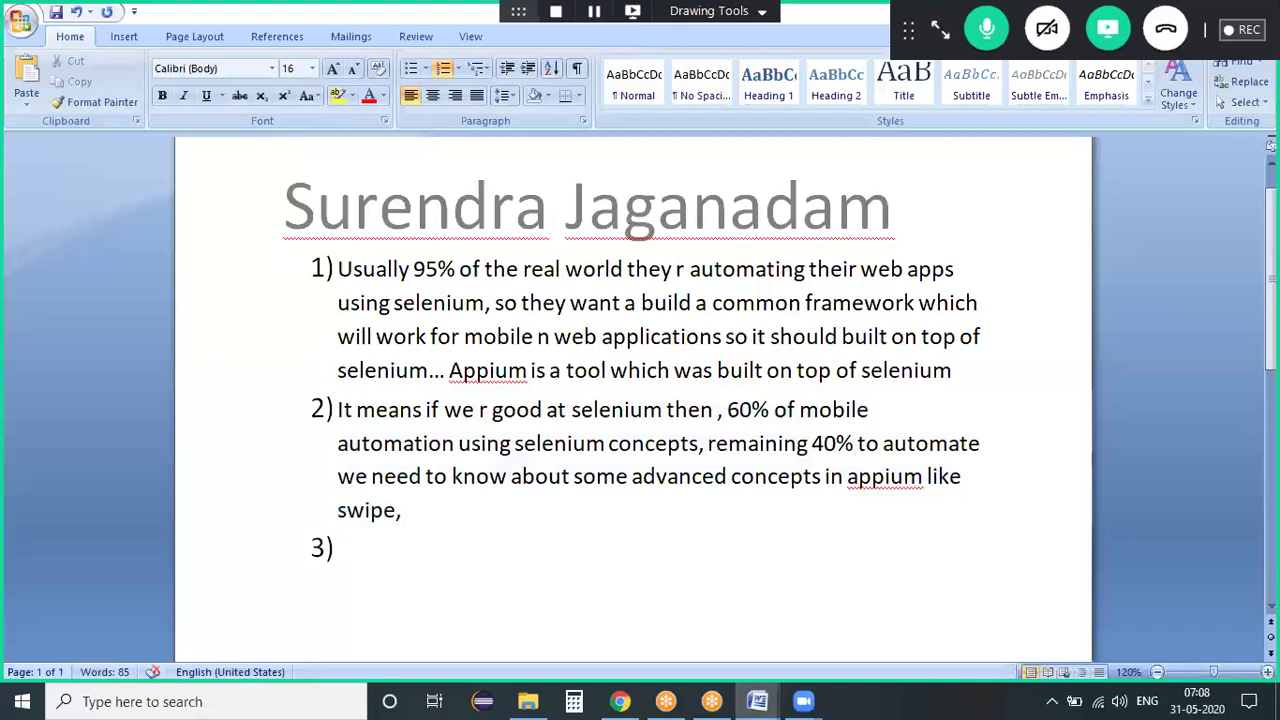
type("selen")
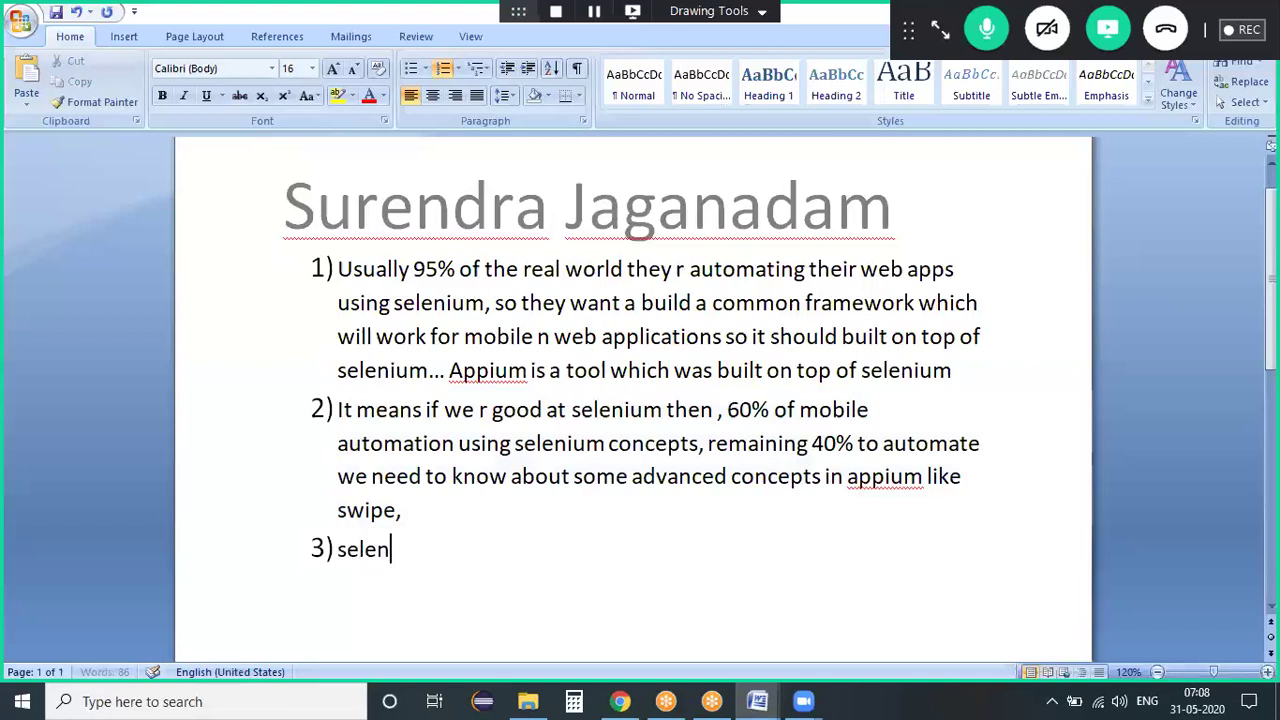
type("ium if u r go")
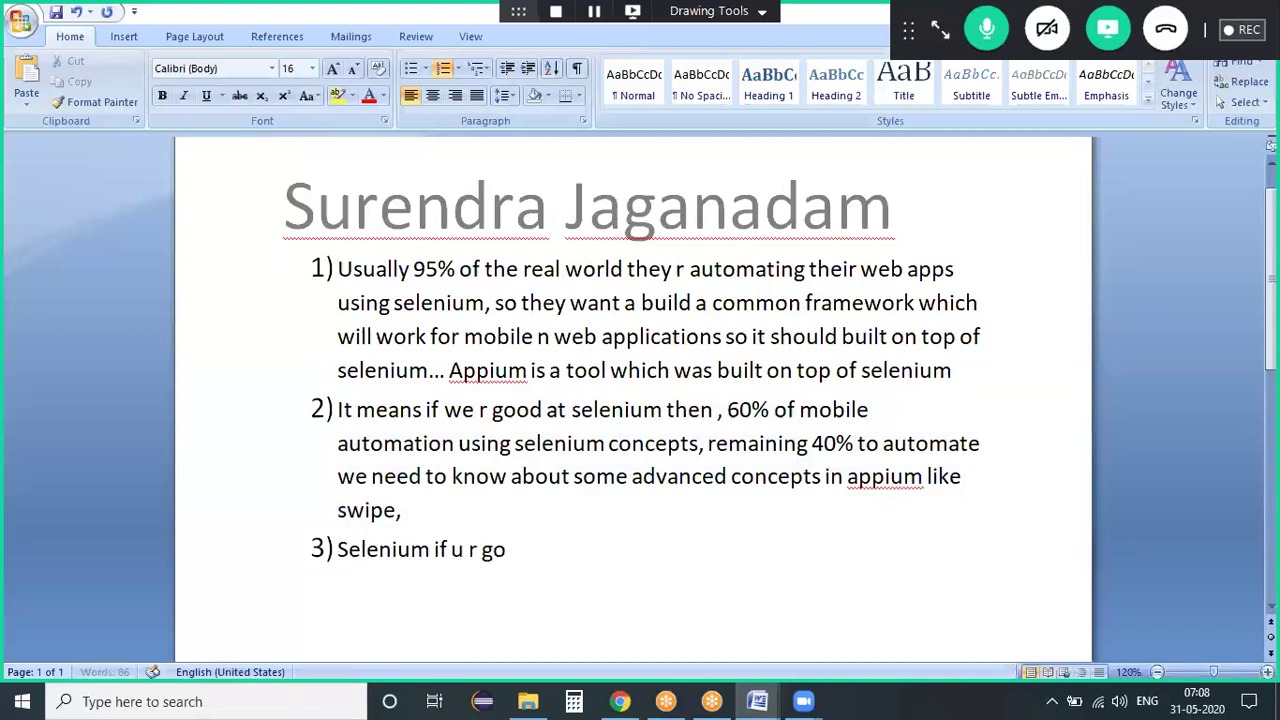
type("od at seleniu")
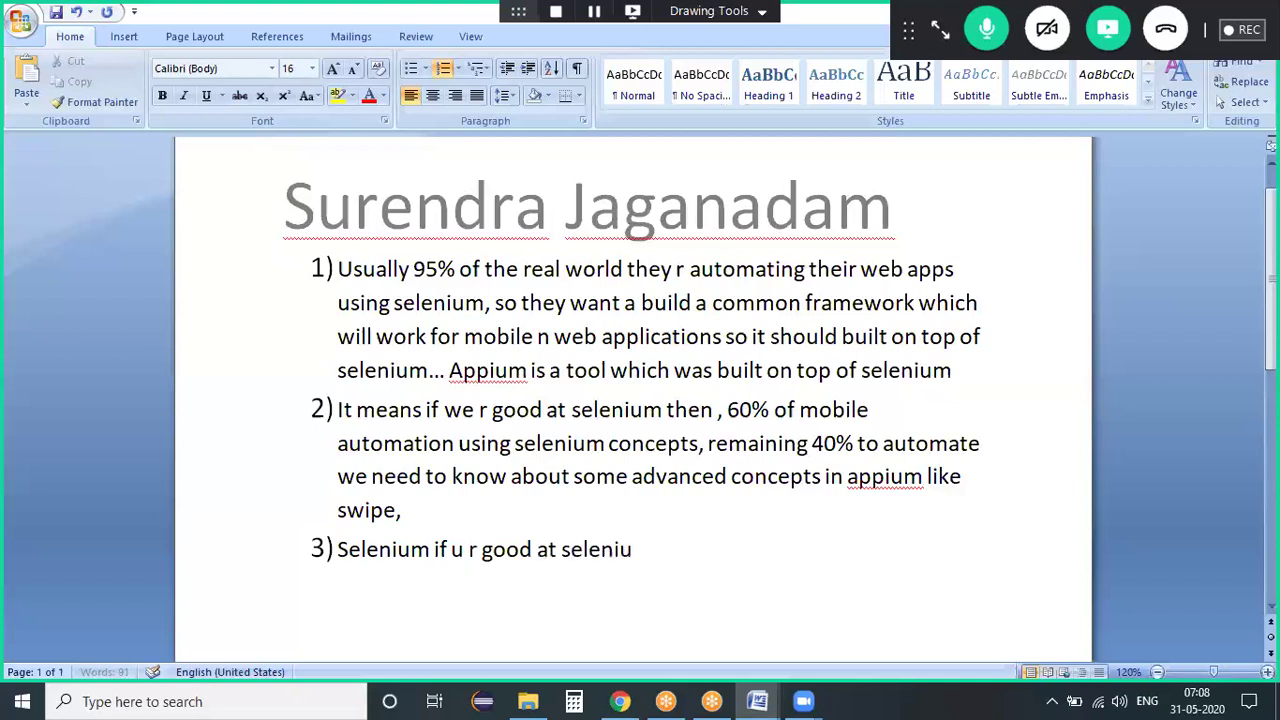
type("m then u can aut")
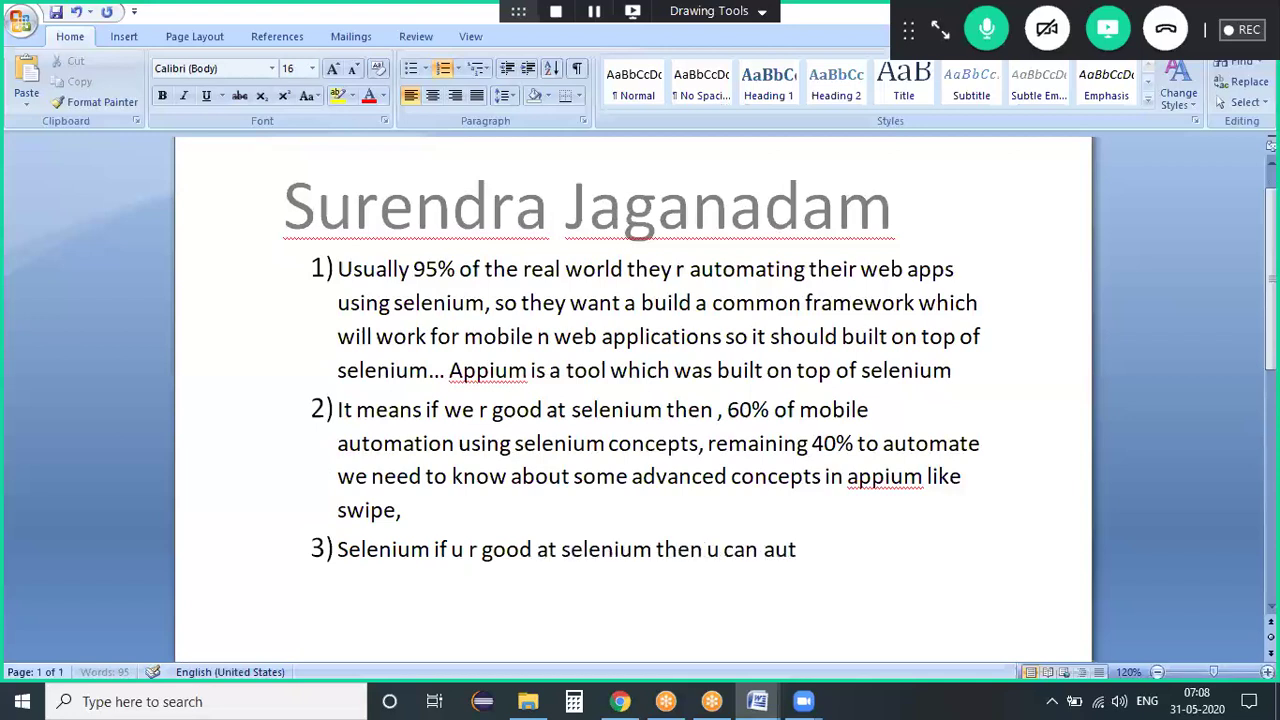
type("omatie up")
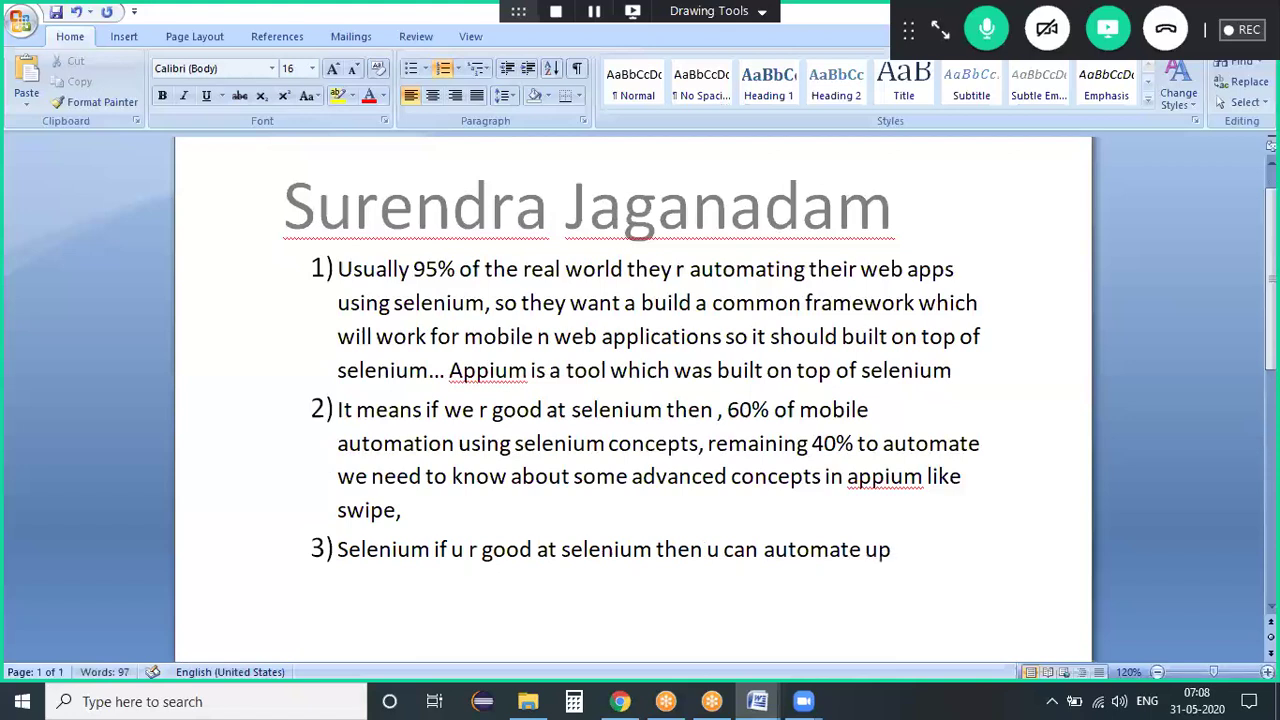
type("to 60% of mo")
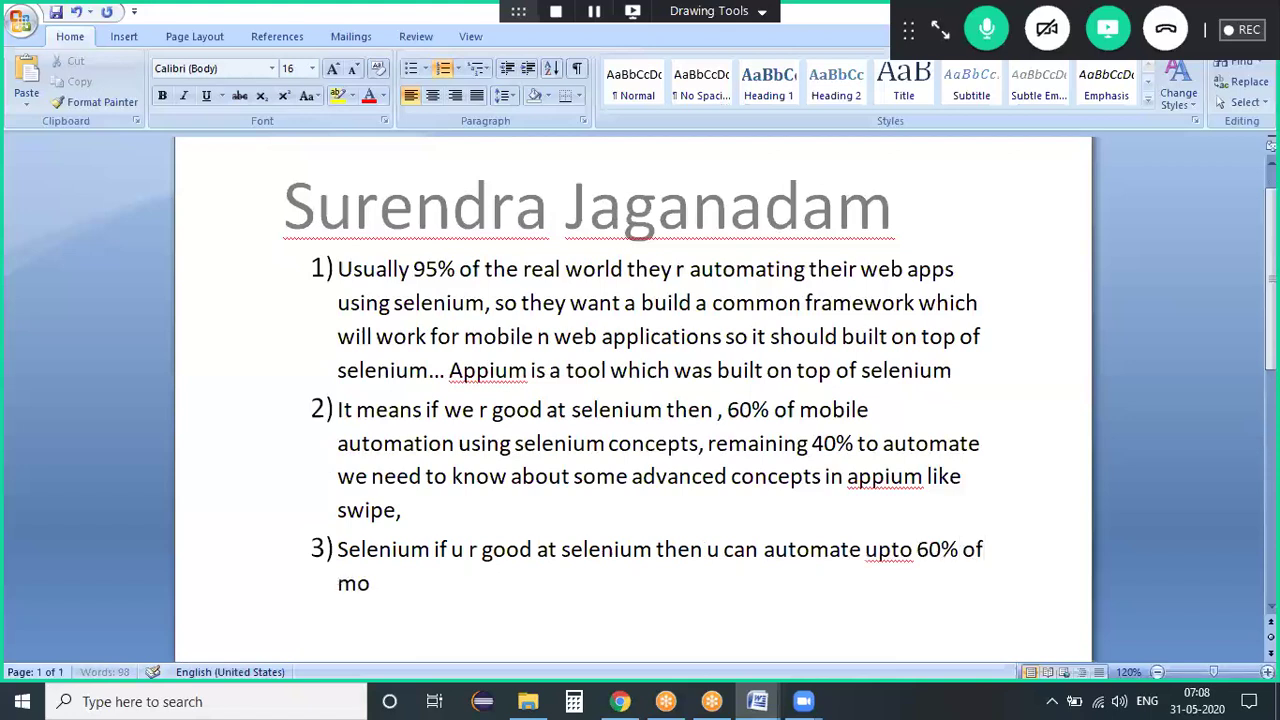
type("bile apps")
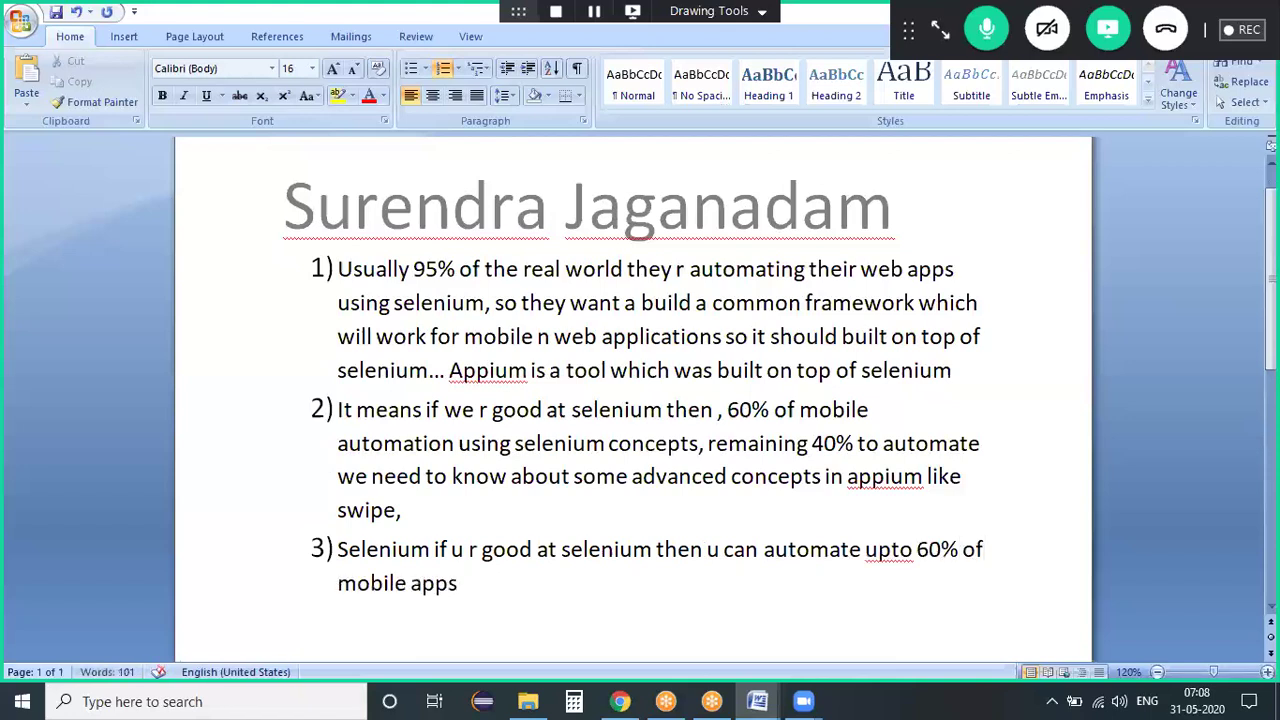
type(".")
key("Return")
Step: Add point 4, 'Using appium we can automate android n iOS OS', then select the whole document
type("usu")
key("BackSpace")
type("ing p")
key("BackSpace")
type("asooium w")
key("BackSpace")
key("BackSpace")
key("BackSpace")
key("BackSpace")
key("BackSpace")
key("BackSpace")
key("BackSpace")
key("BackSpace")
type("ppium we can automate andr")
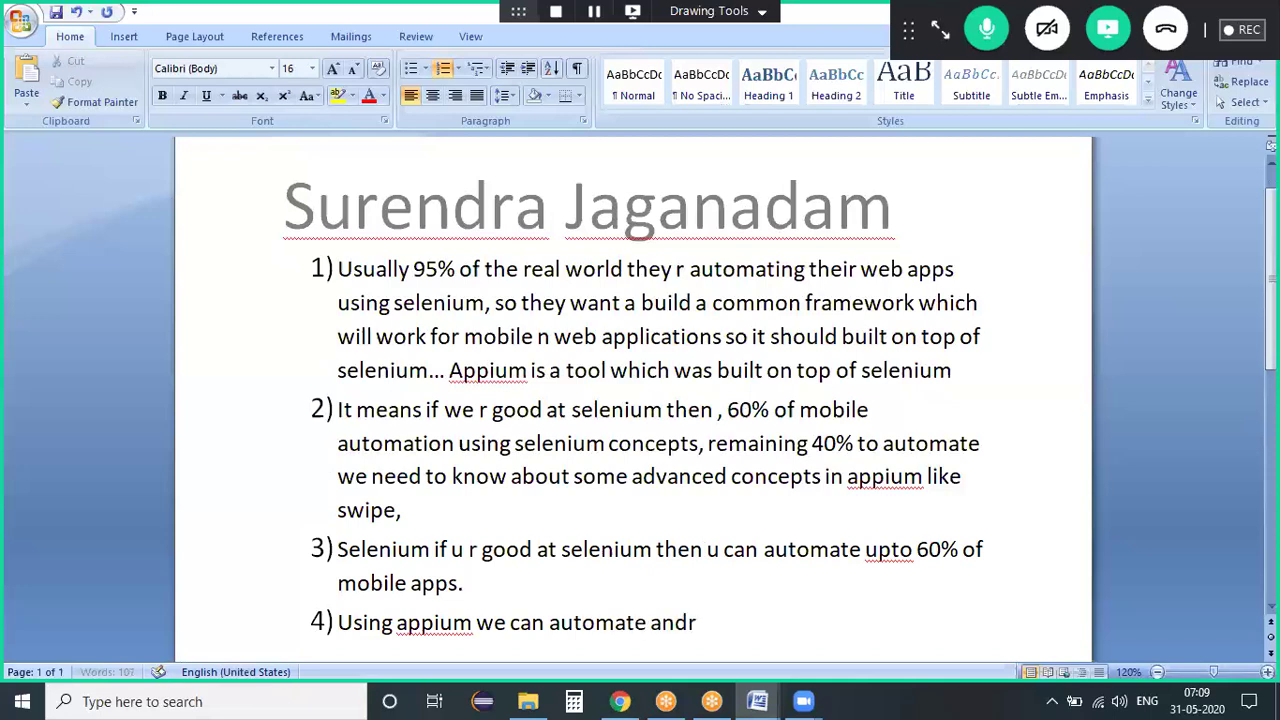
type("oid n iOS OS")
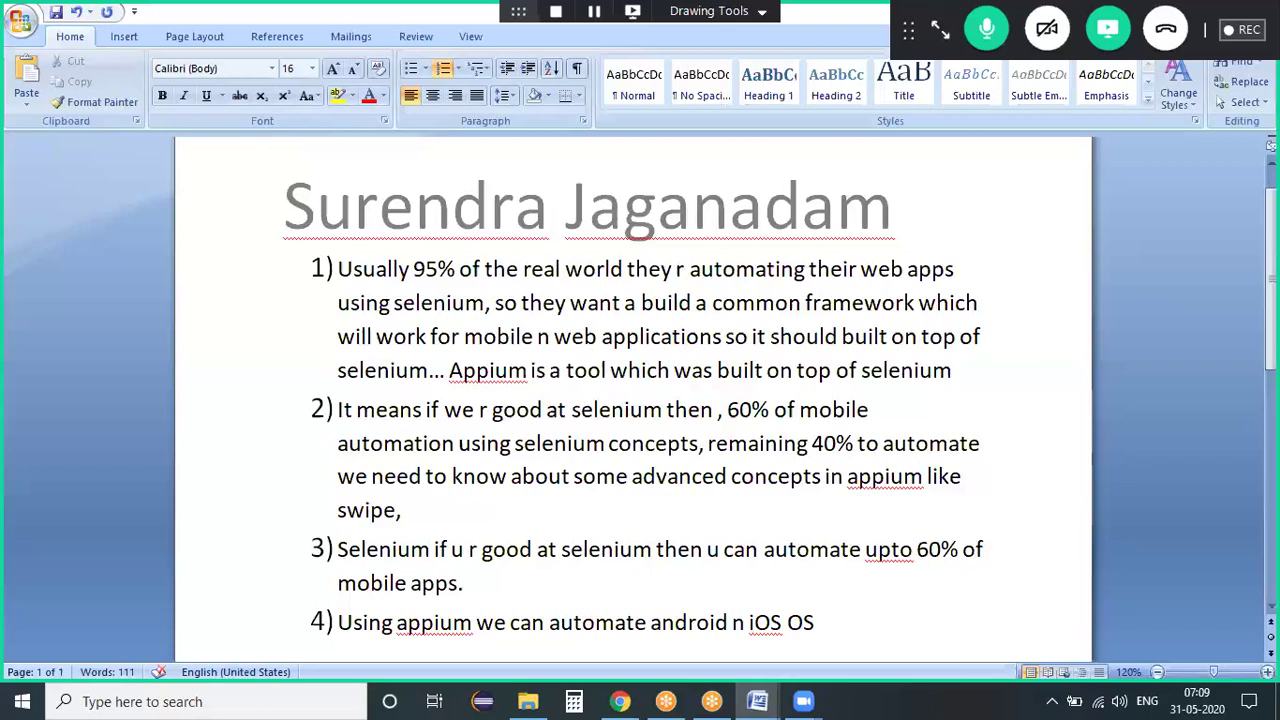
key("ctrl+a")
Step: Delete all notes below the title and bring up the GoToMeeting chat panel
key("Delete")
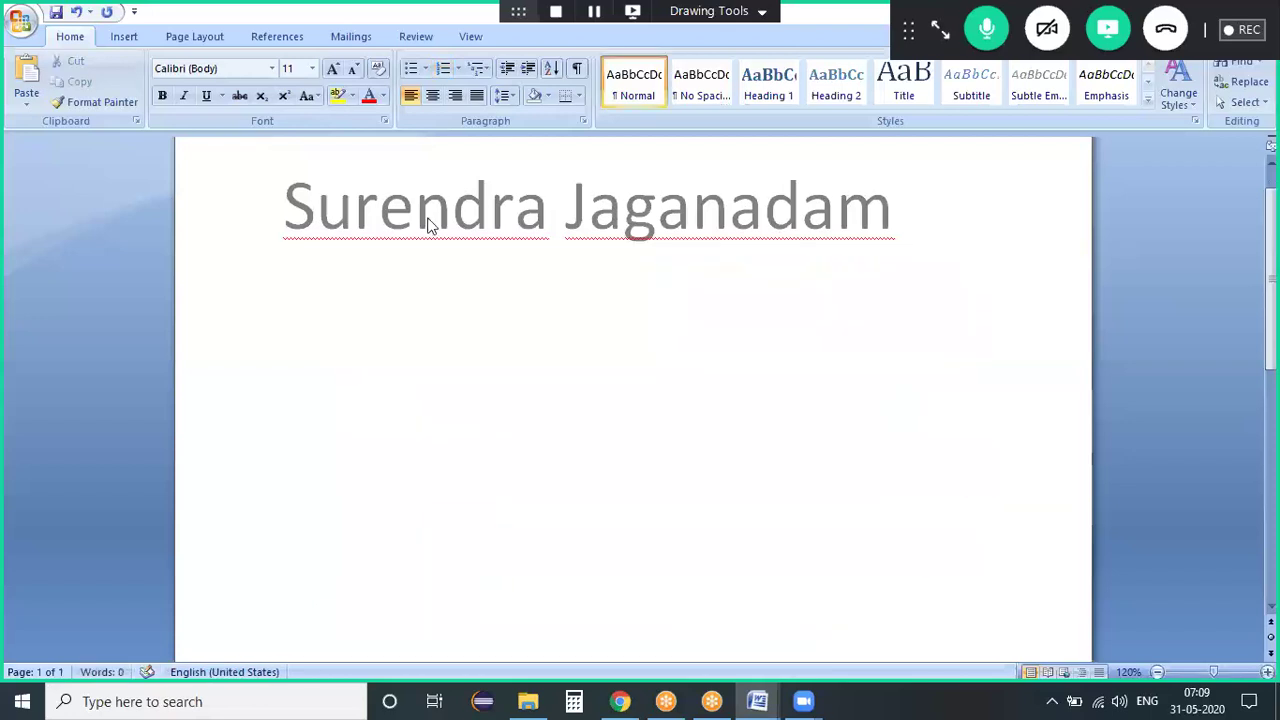
left_click(940, 29)
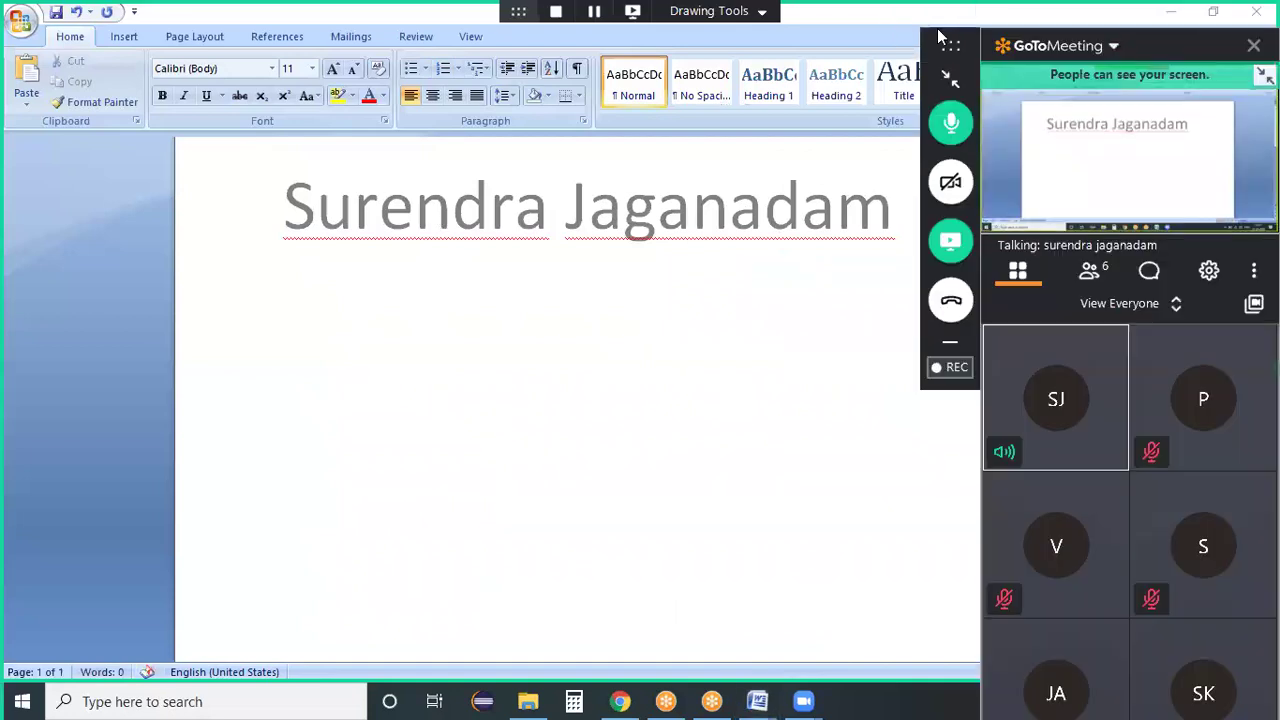
left_click(1089, 270)
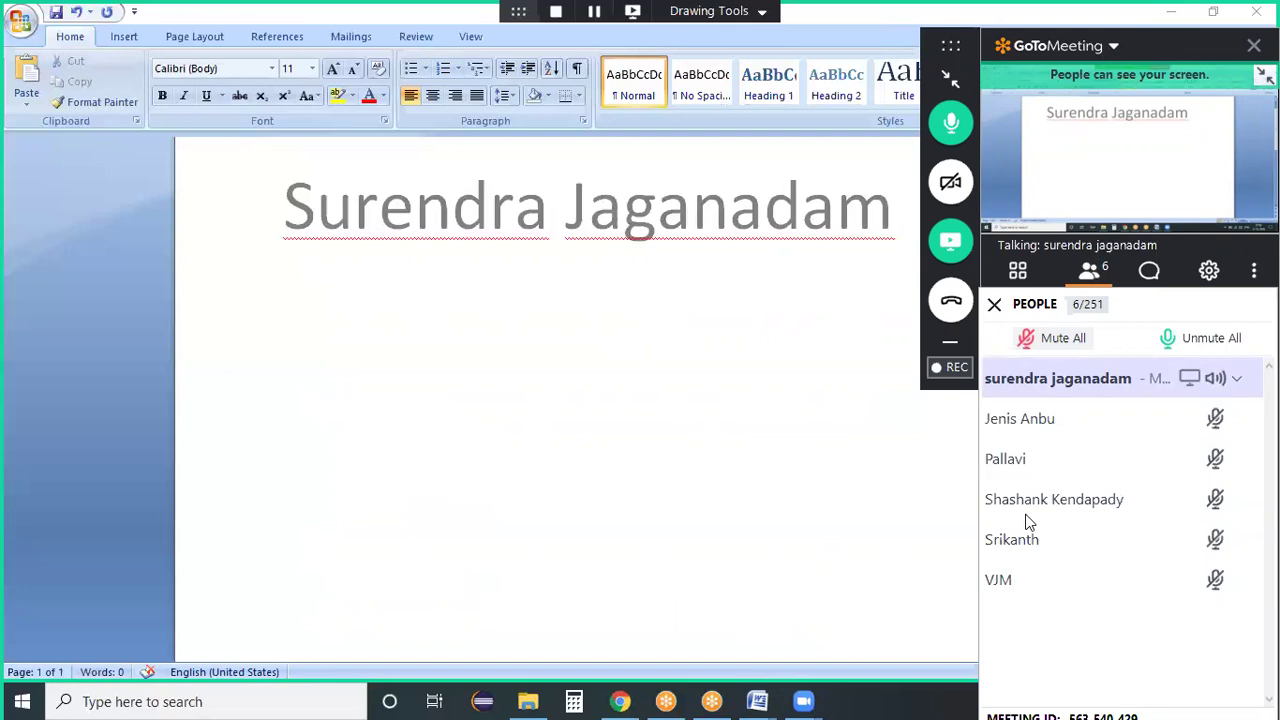
left_click(1151, 264)
Step: Post '??' in the GoToMeeting chat and collapse the meeting panel to its small bar
left_click(1086, 694)
type("??")
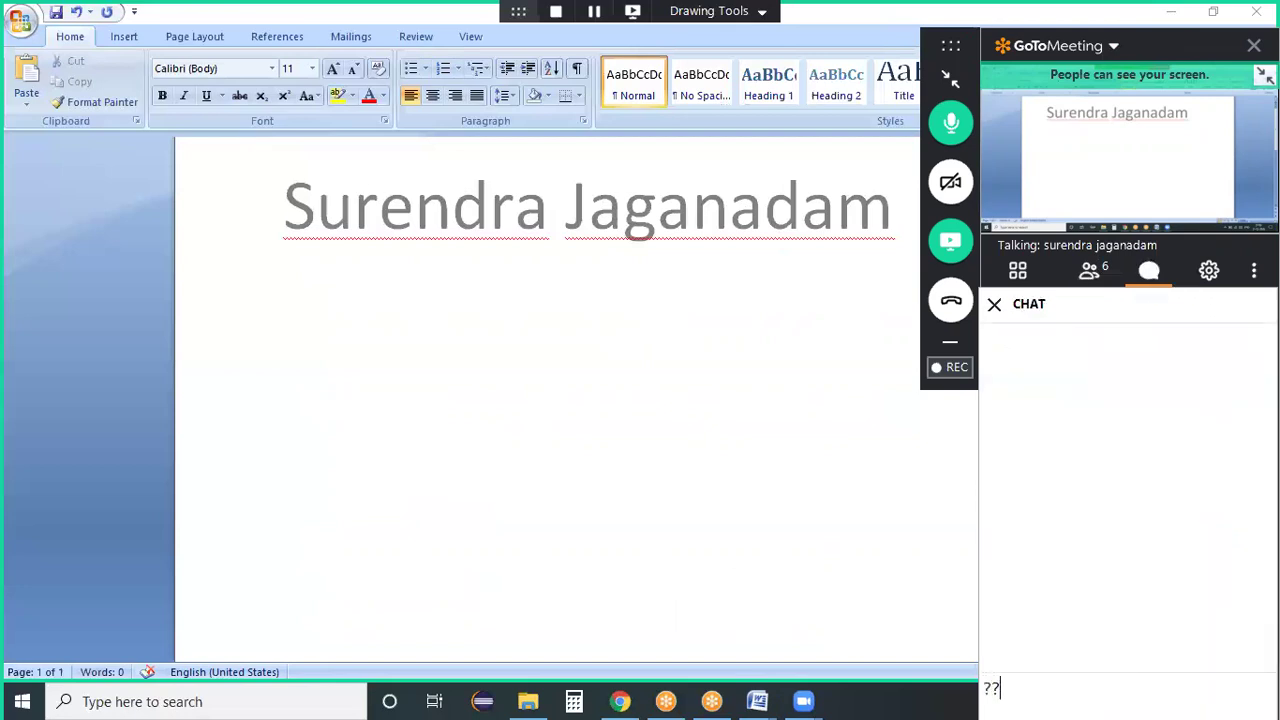
key("Return")
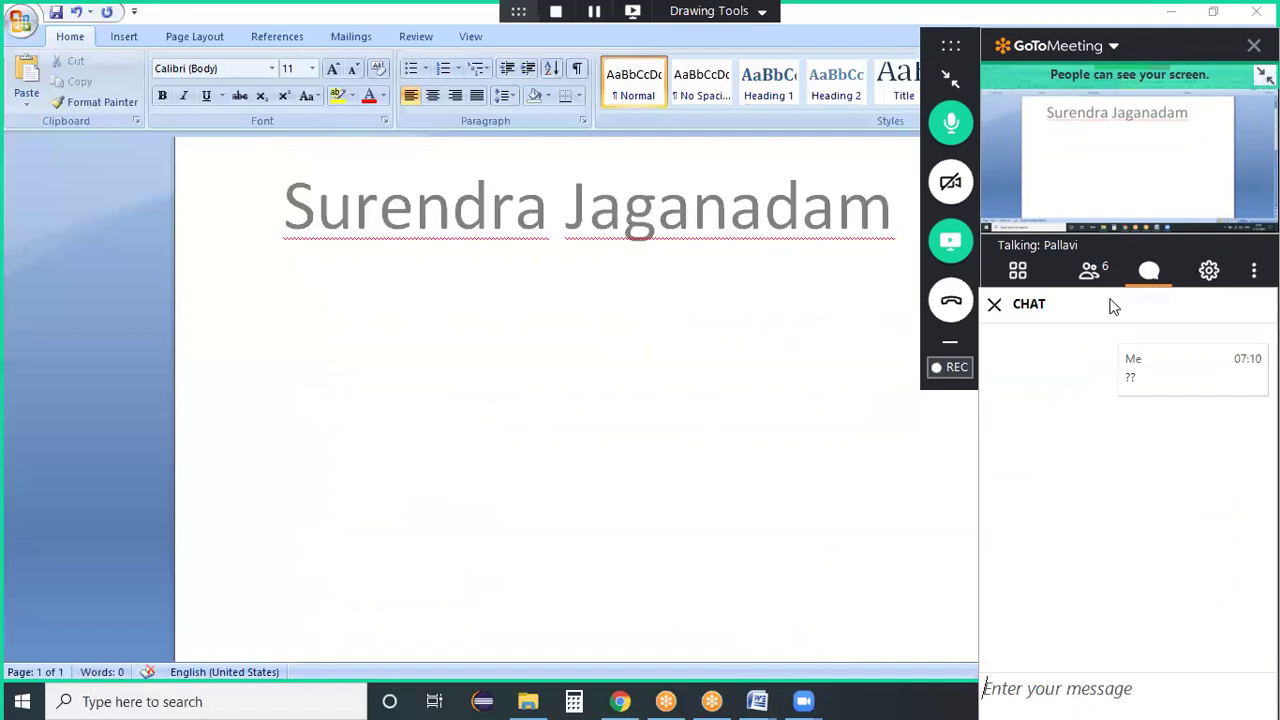
left_click(1089, 278)
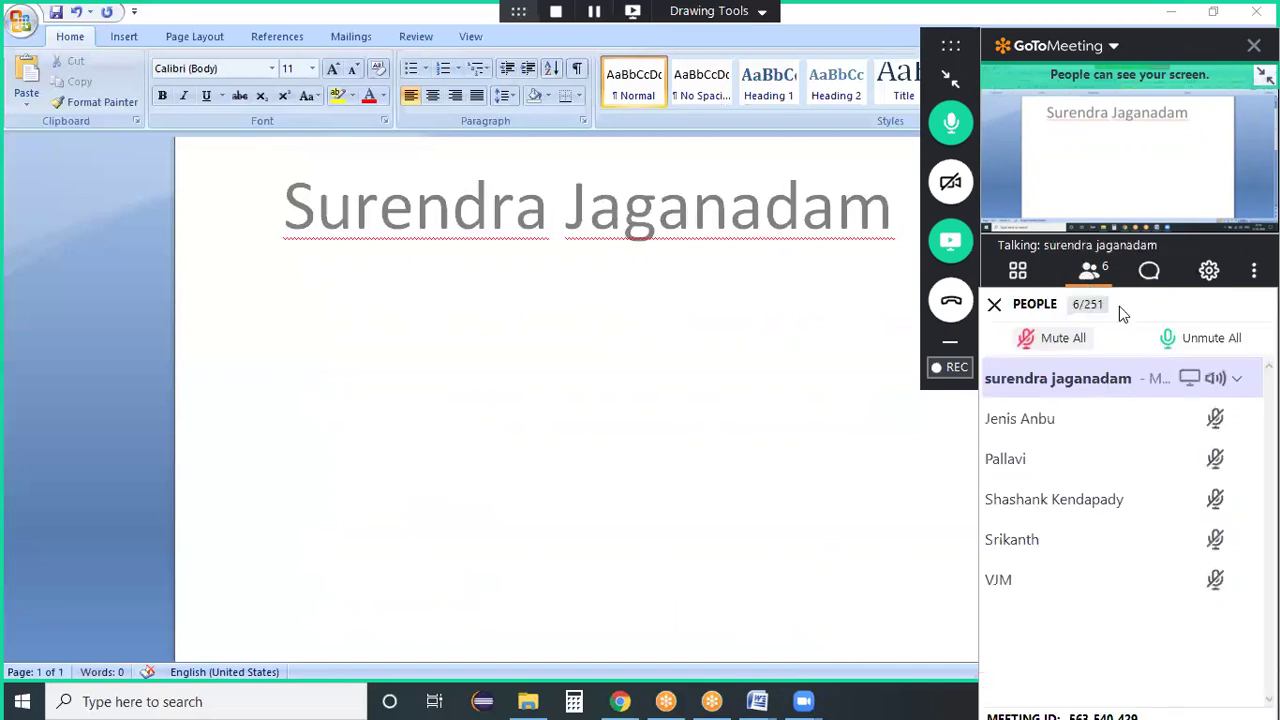
left_click(1149, 271)
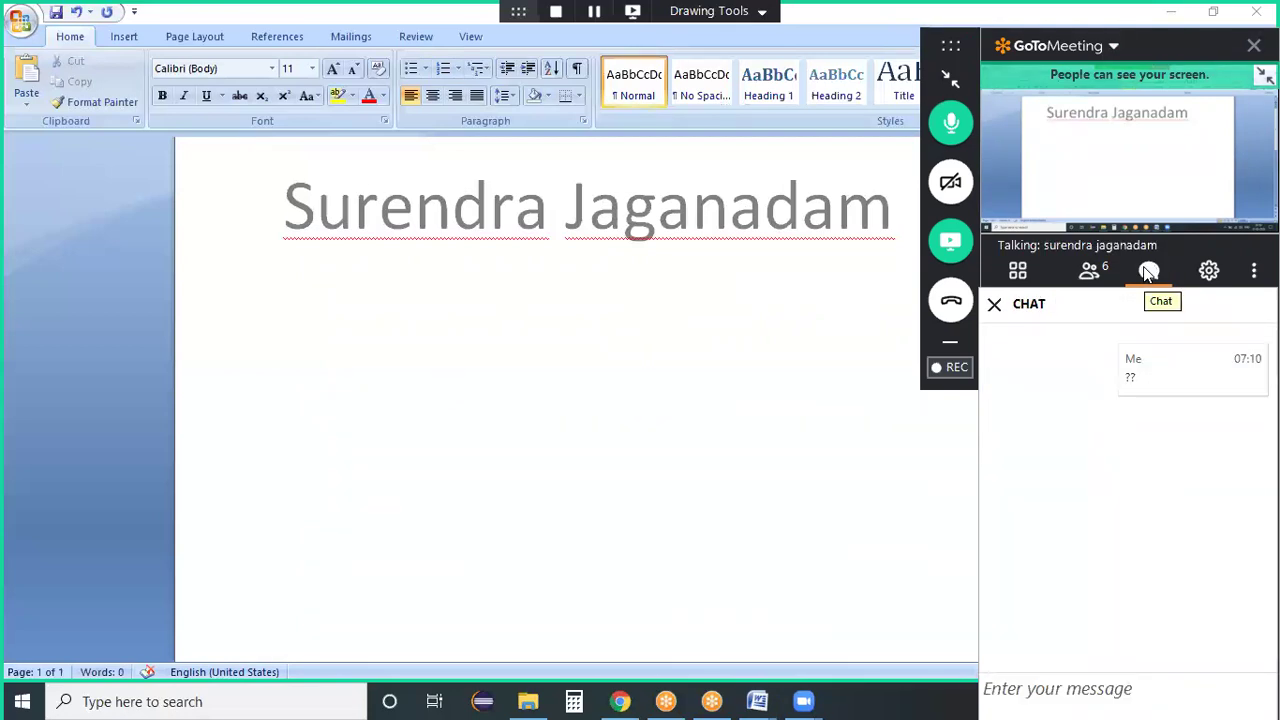
left_click(950, 86)
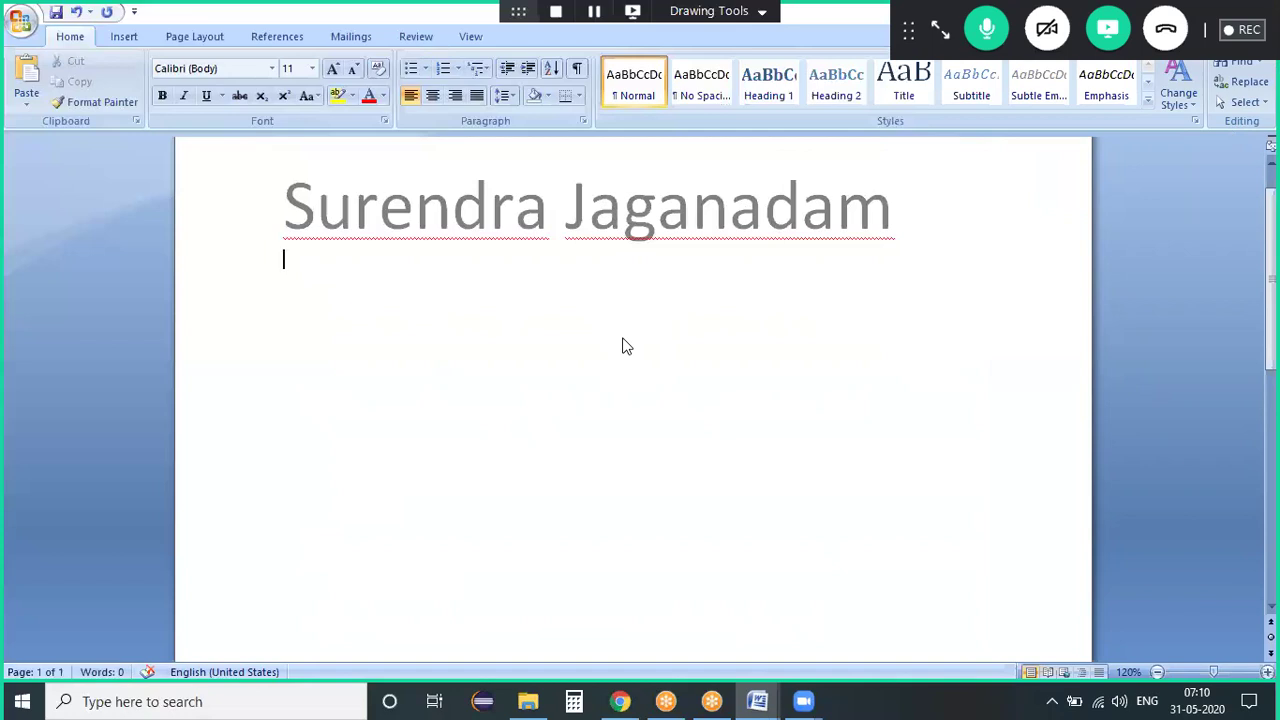
Step: Type 'what all types of' under the title, then delete that line again
type("what all types of")
key("shift+Home")
key("BackSpace")
Step: Mute all participants in GoToMeeting, then return to Word and restore the deleted line
left_click(940, 30)
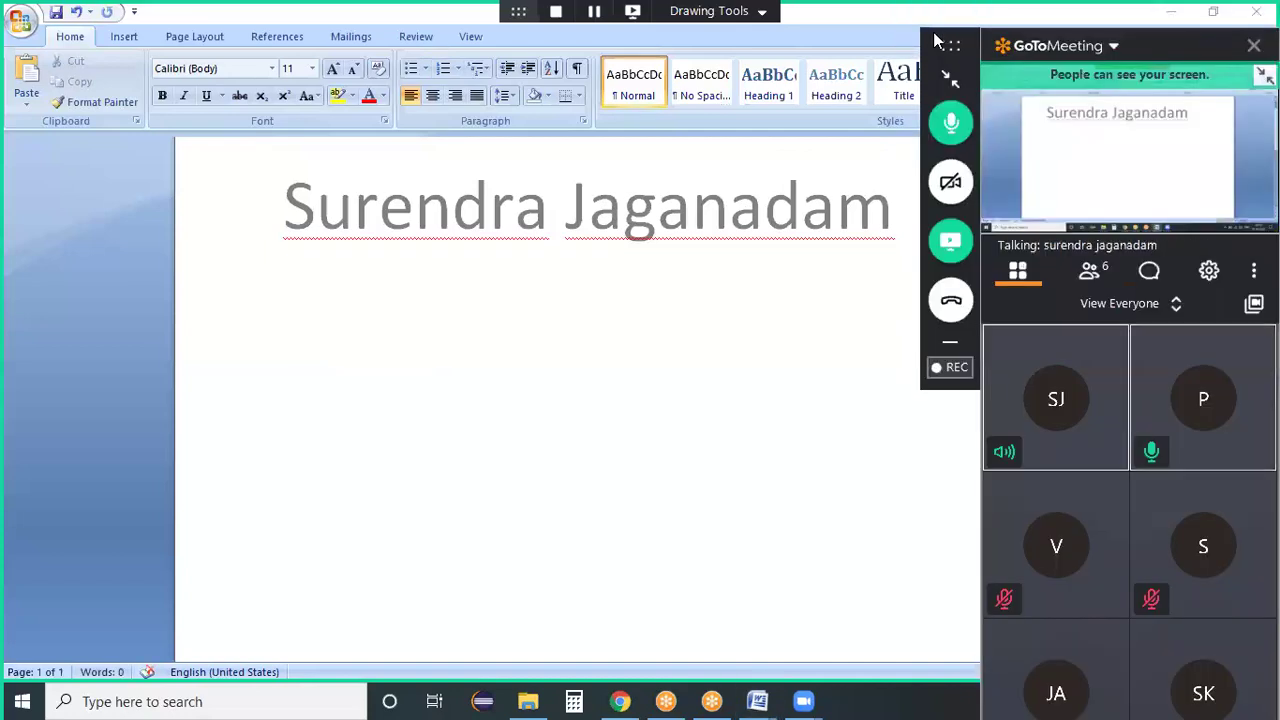
left_click(1089, 273)
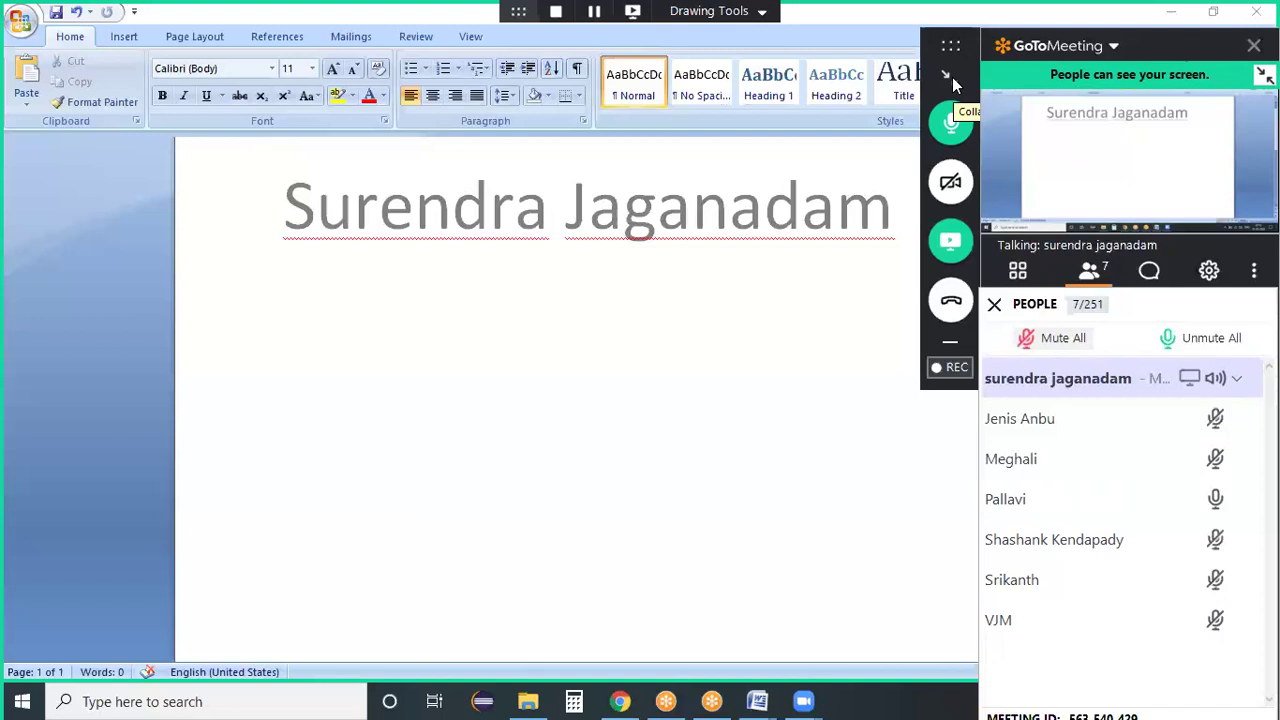
left_click(1035, 340)
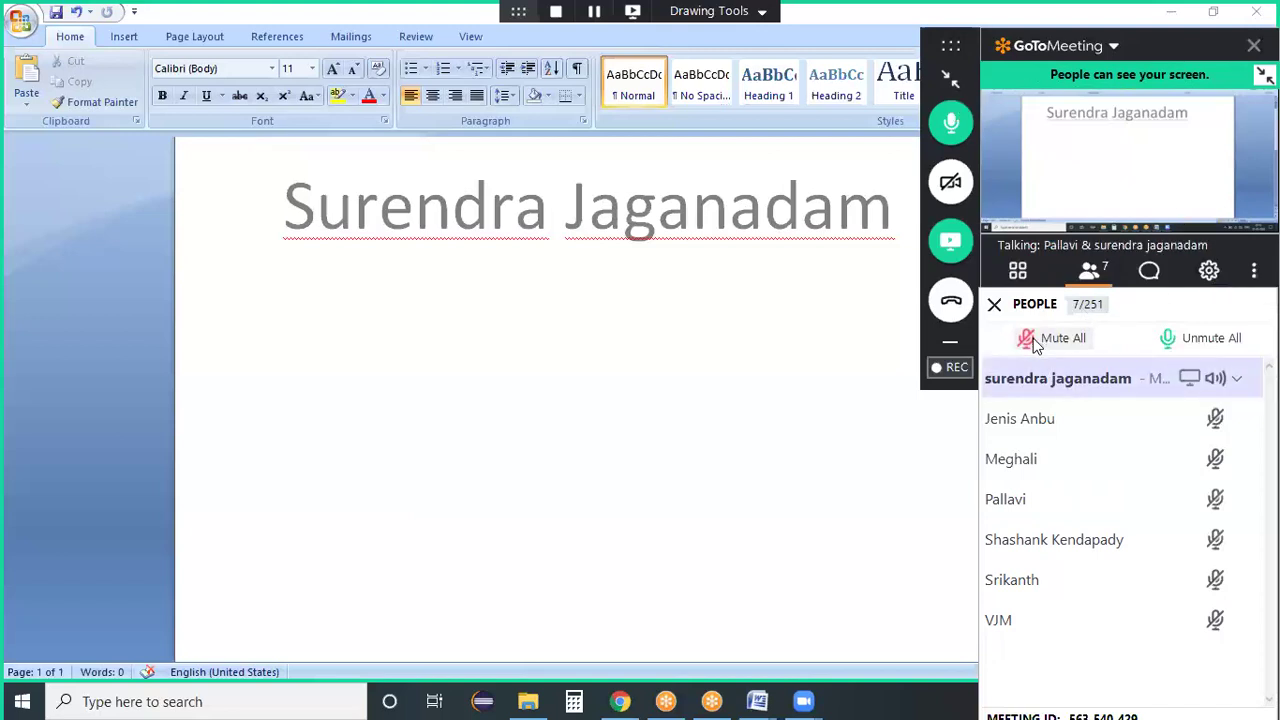
left_click(950, 82)
left_click(489, 305)
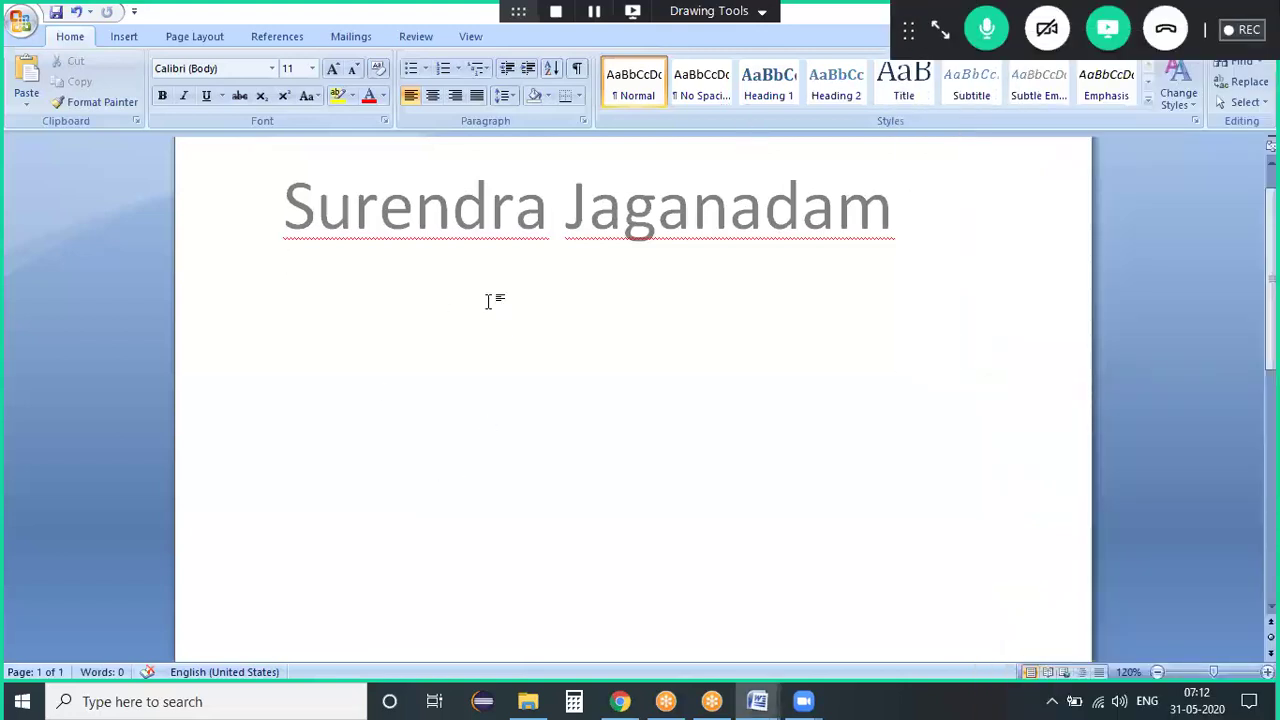
key("ctrl+z")
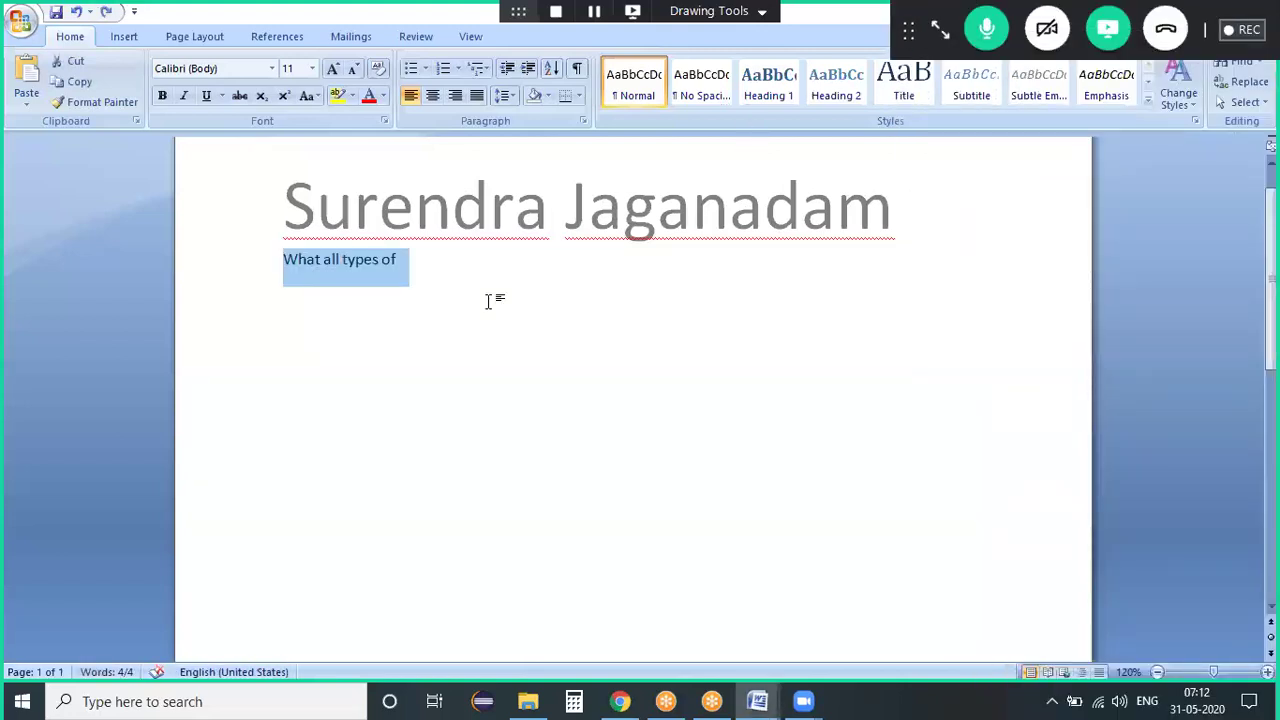
Step: Complete the question 'what all types of mobile apps we have??', then delete that line
left_click(489, 300)
type("a")
key("BackSpace")
type("mobile apps")
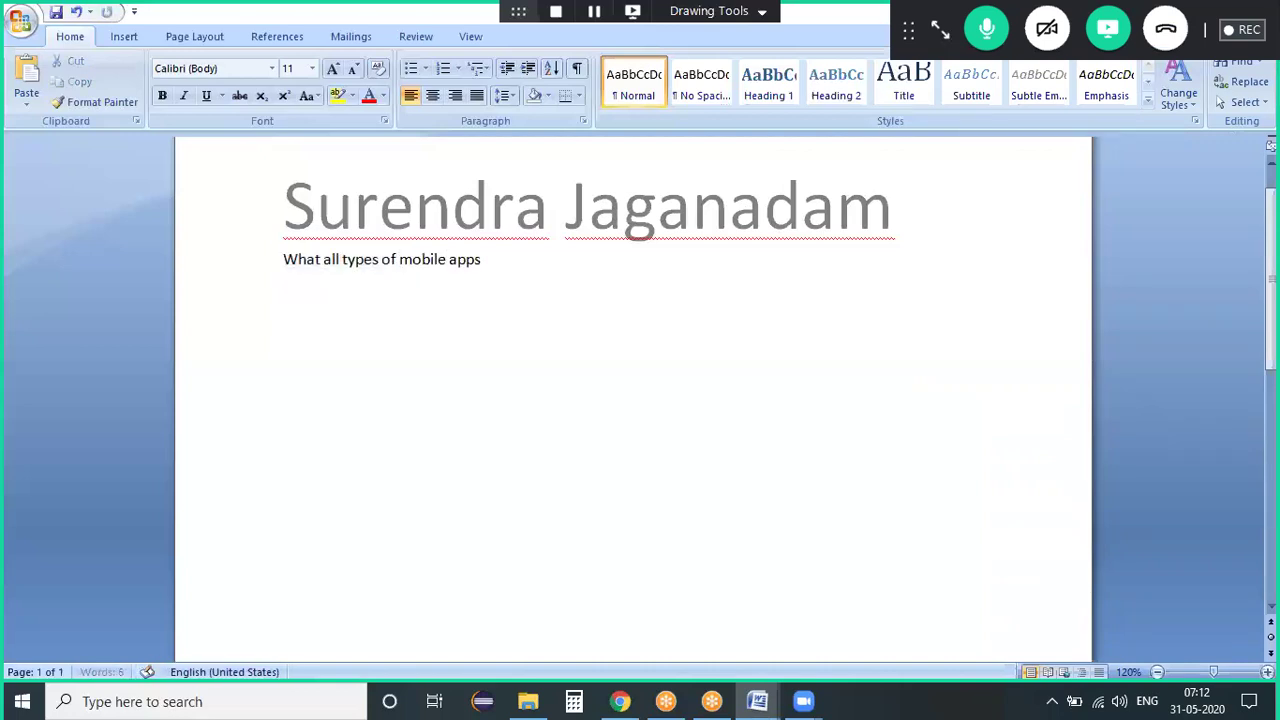
type(" we have??")
triple_click(489, 300)
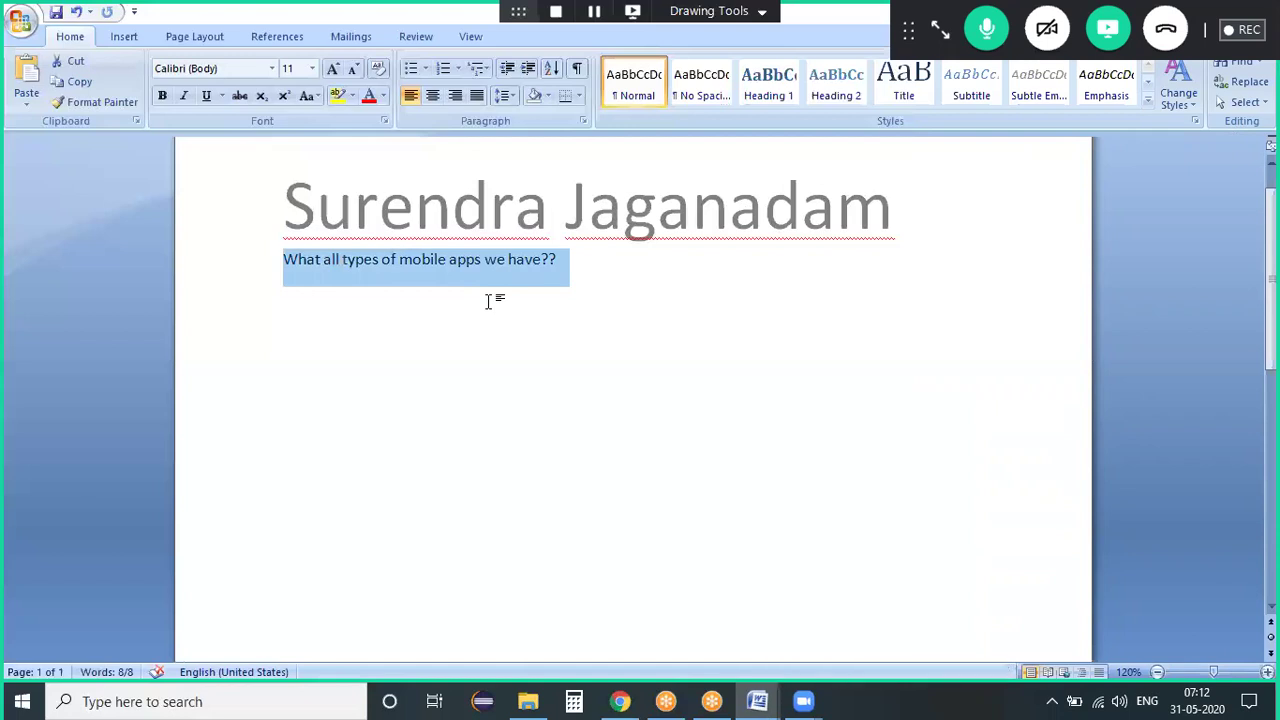
key("Delete")
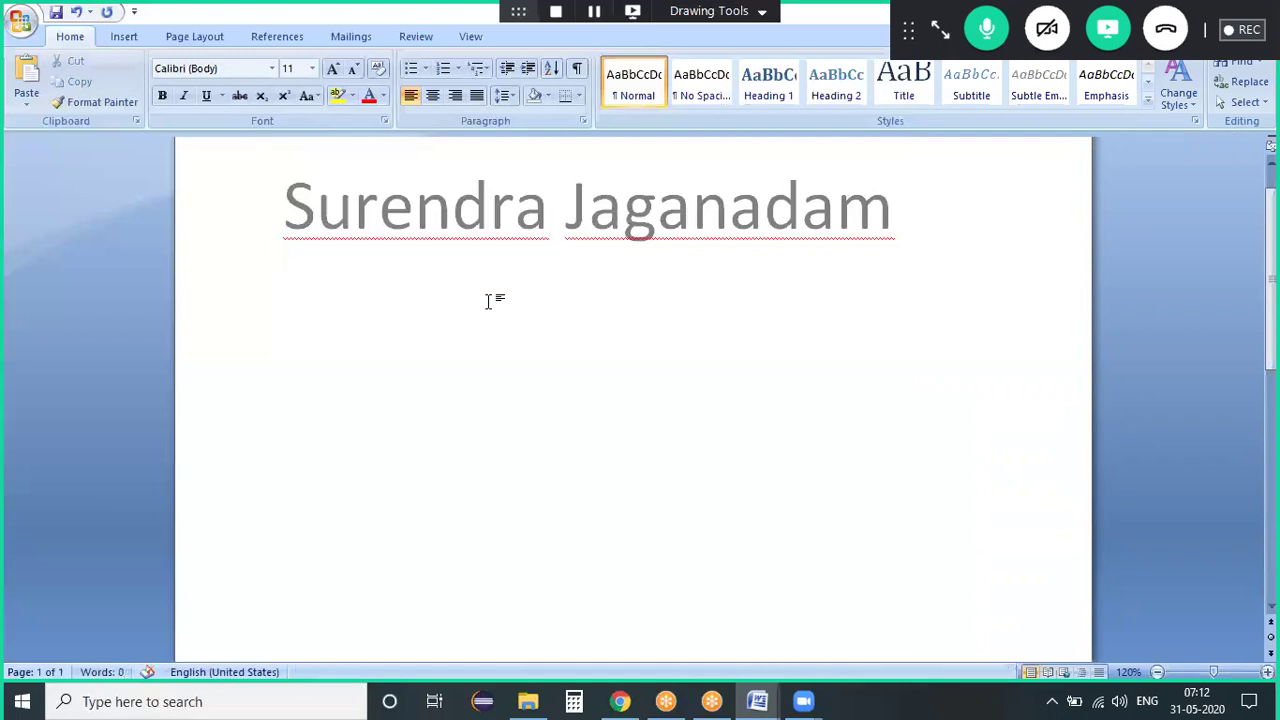
Step: List 'native app', 'hybrid app' and 'web app' on separate lines
type("native app")
key("Return")
type("hybrid app")
key("Return")
type("web app")
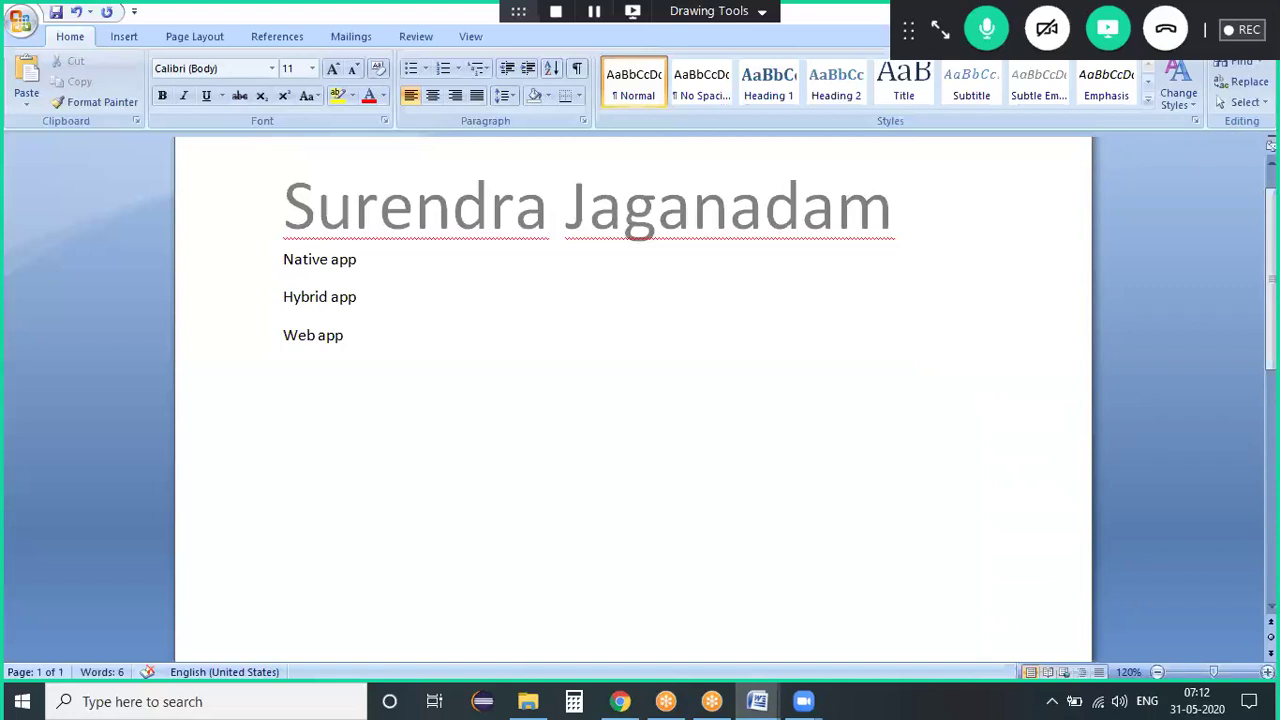
Step: Extend the web app line with ': if we are opening bookmyshow.com on ur phone chrome browser then'
type(": if we are openin")
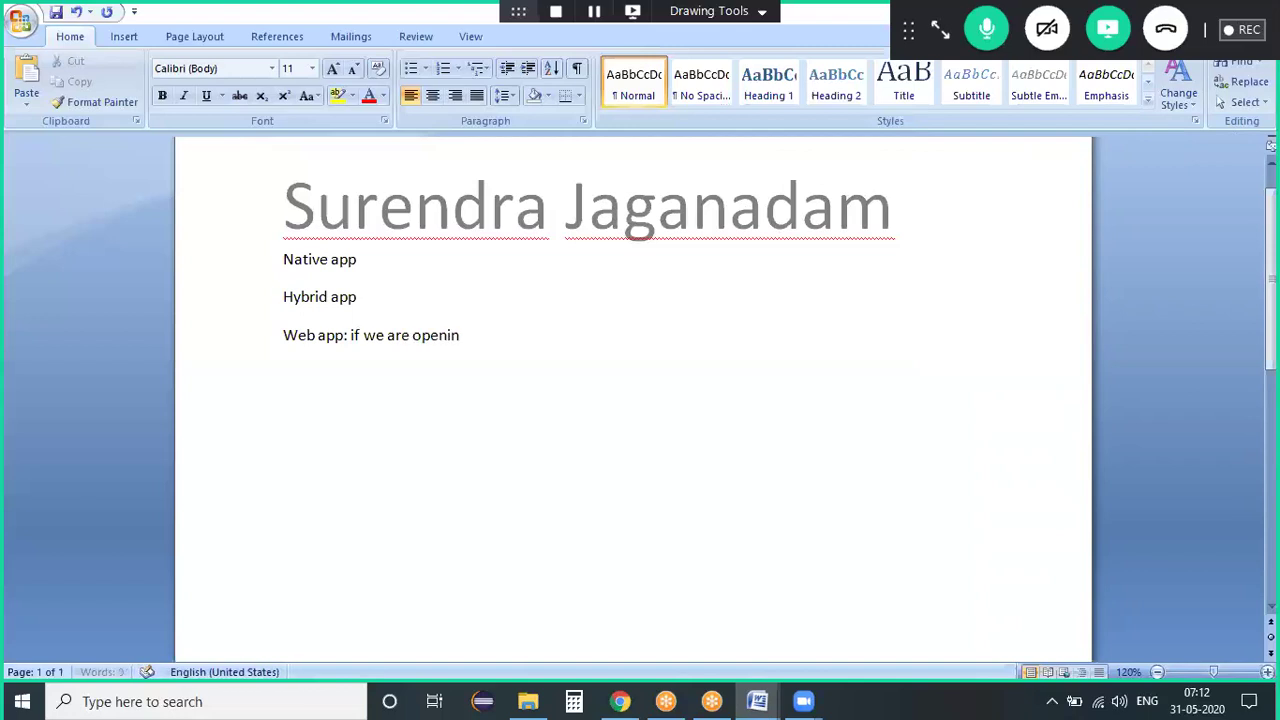
type("g bookmy")
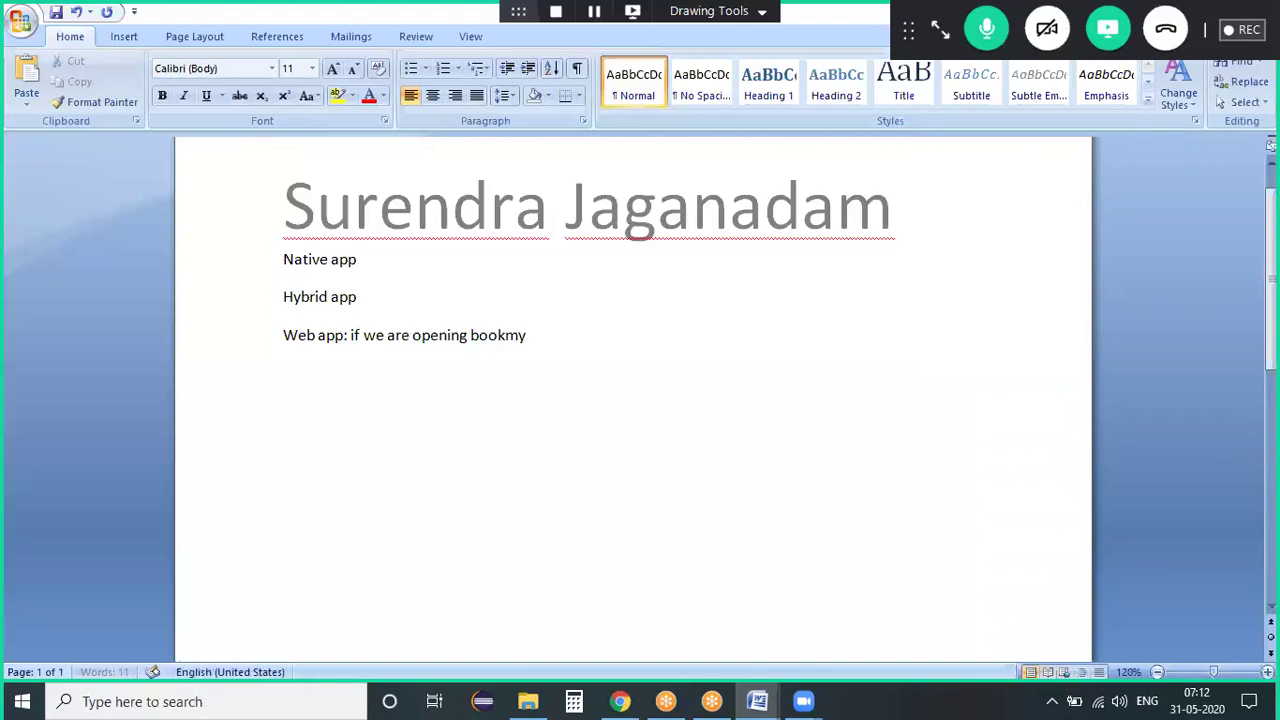
type("show.com on ur p")
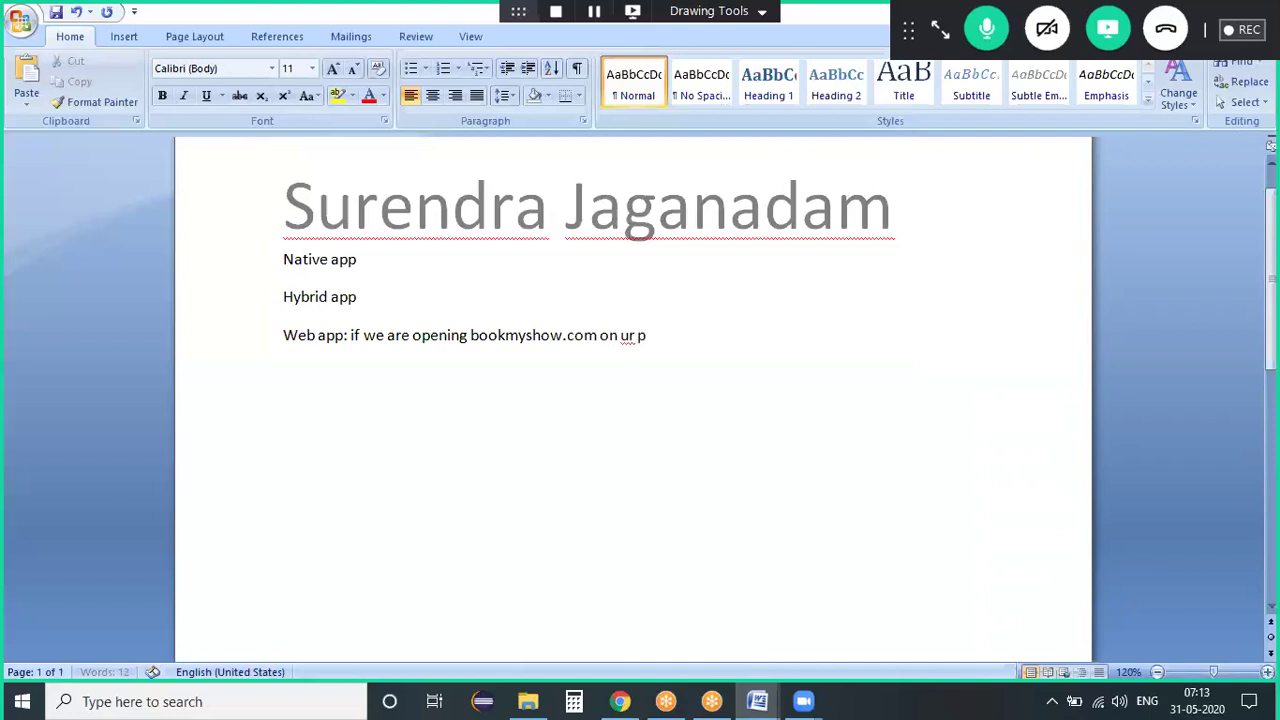
type("hone chrome browser then")
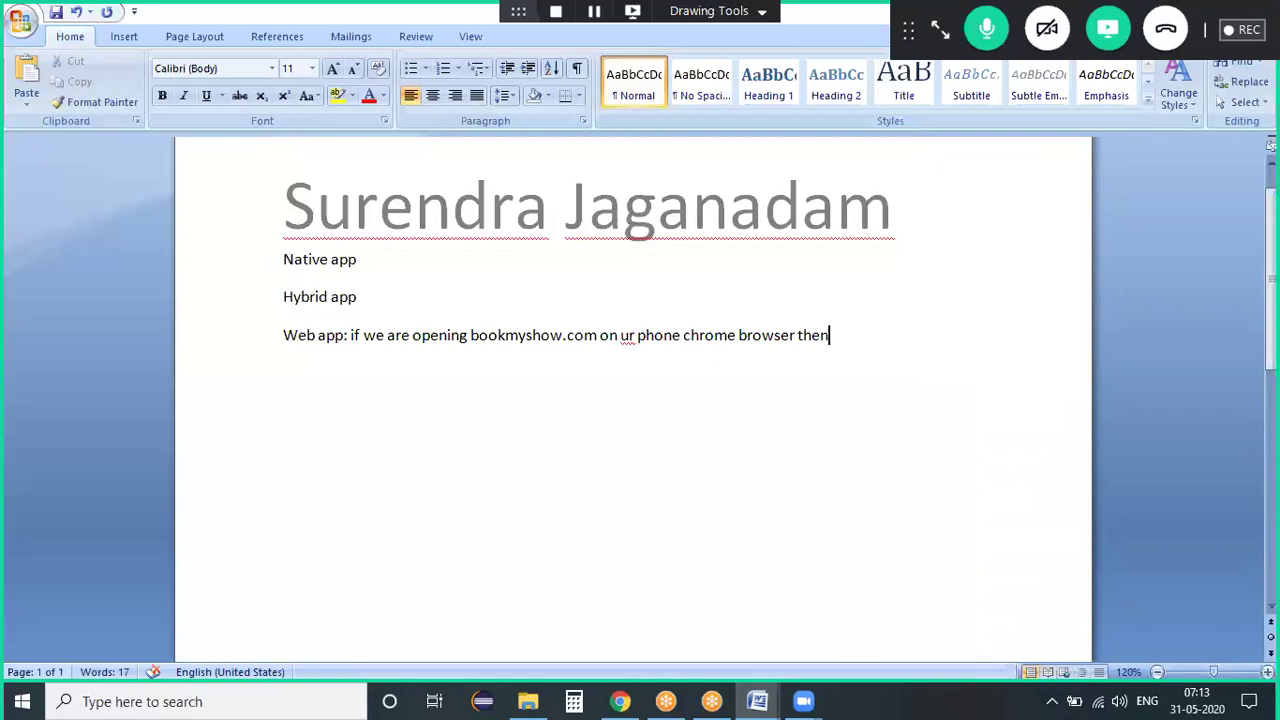
Step: Close Calculator and continue the Web app note: web apps can't be downloaded from the app store or Play Store
left_click(590, 700)
mouse_move(650, 700)
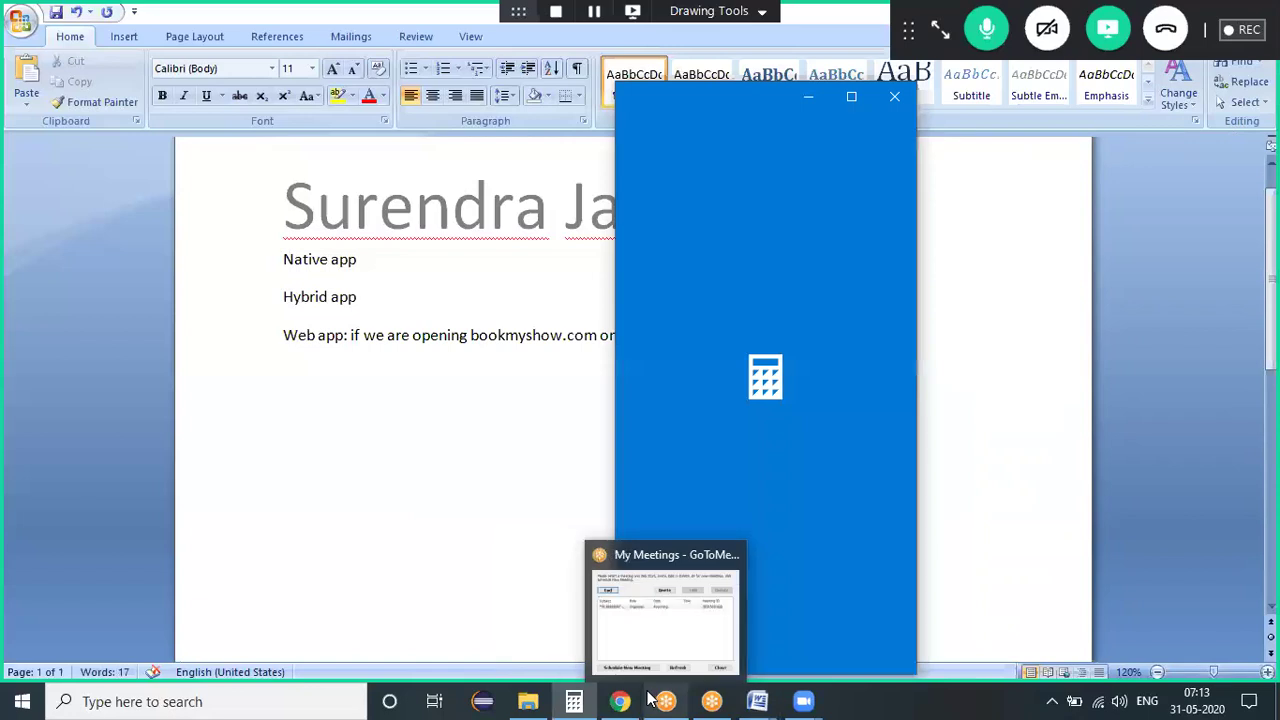
left_click(894, 96)
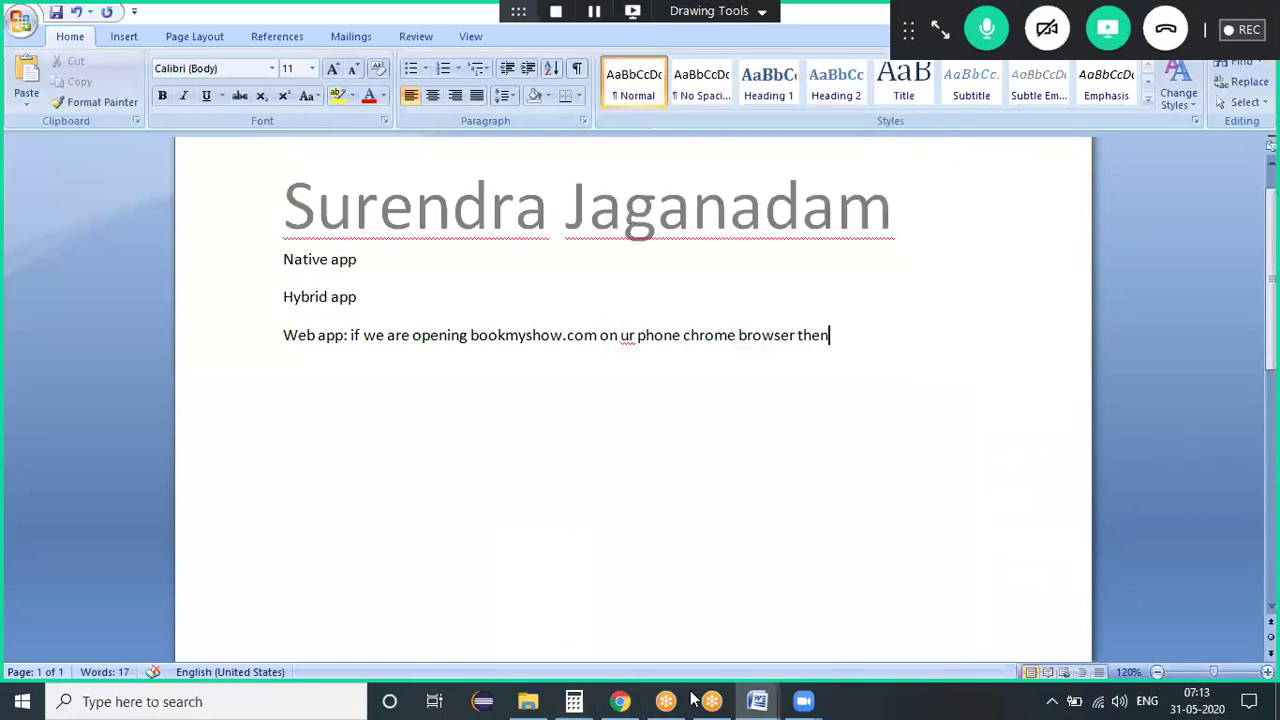
left_click(621, 700)
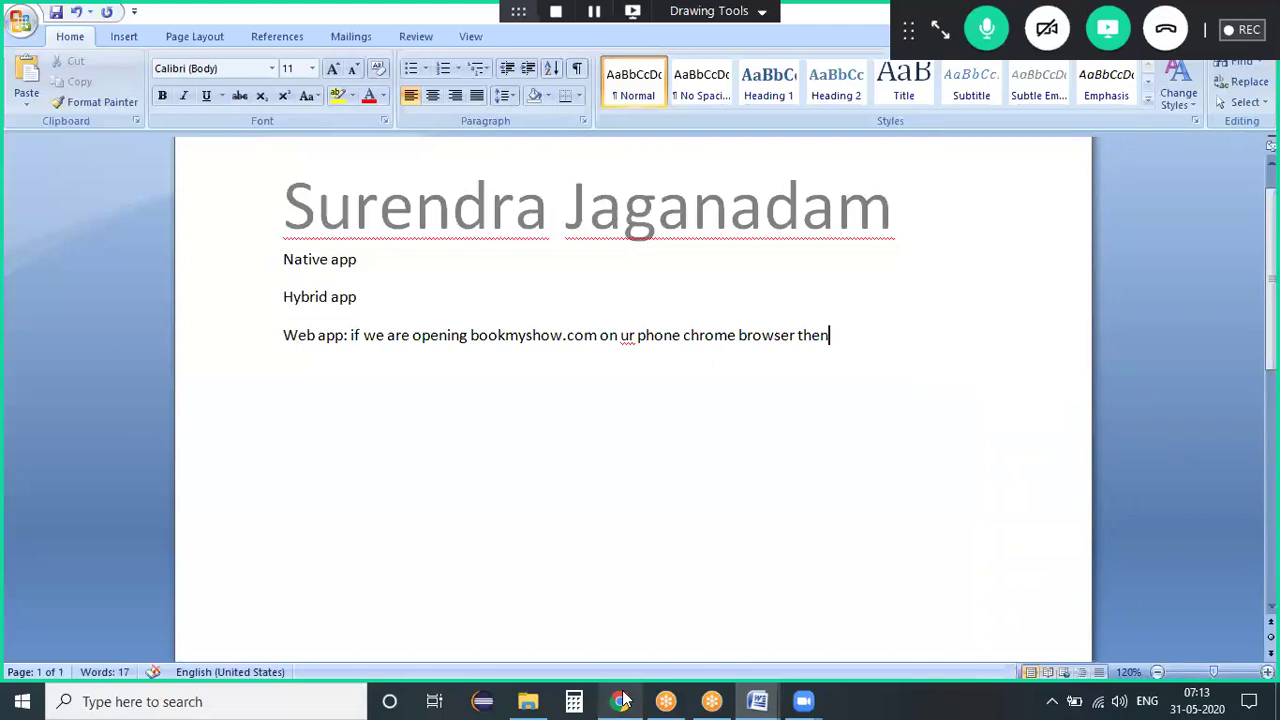
left_click(621, 700)
type("we")
left_click(621, 700)
type(", we cant downl")
type("oad the web apps f")
type("rom the app s")
type("tore or play")
type("sote")
type(" .. we n")
type("eed to")
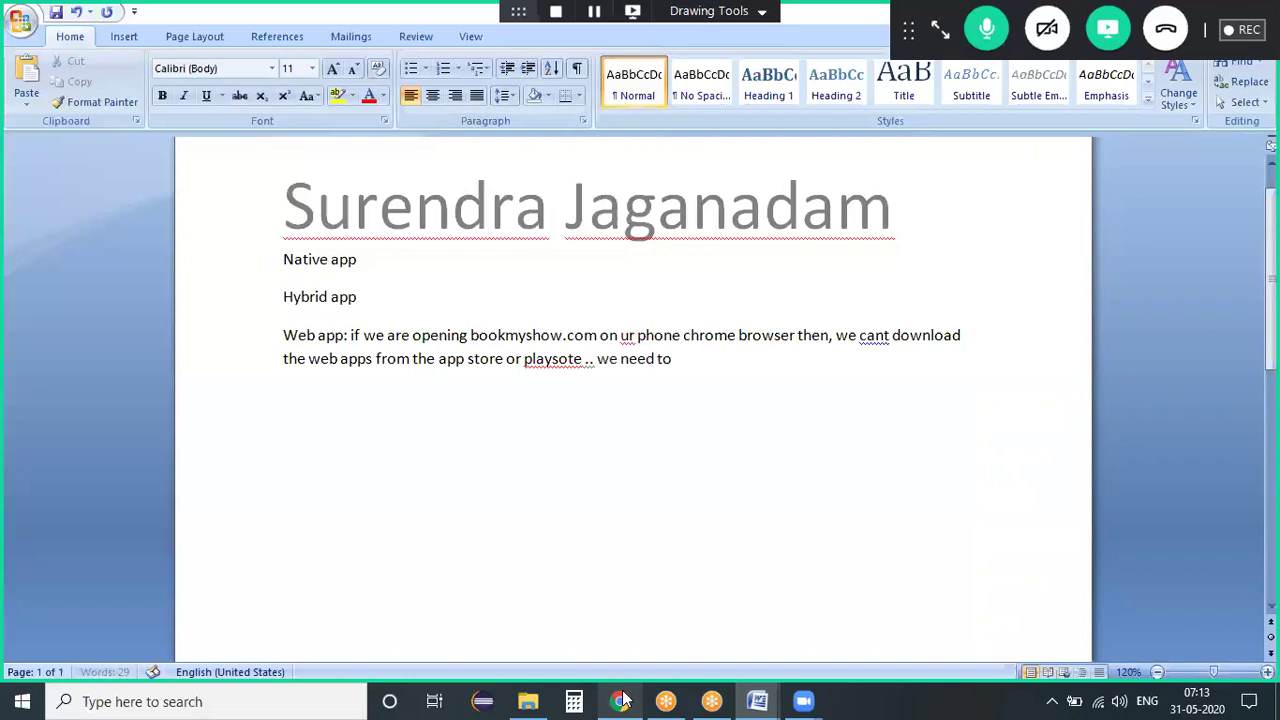
type(" have an application url usi")
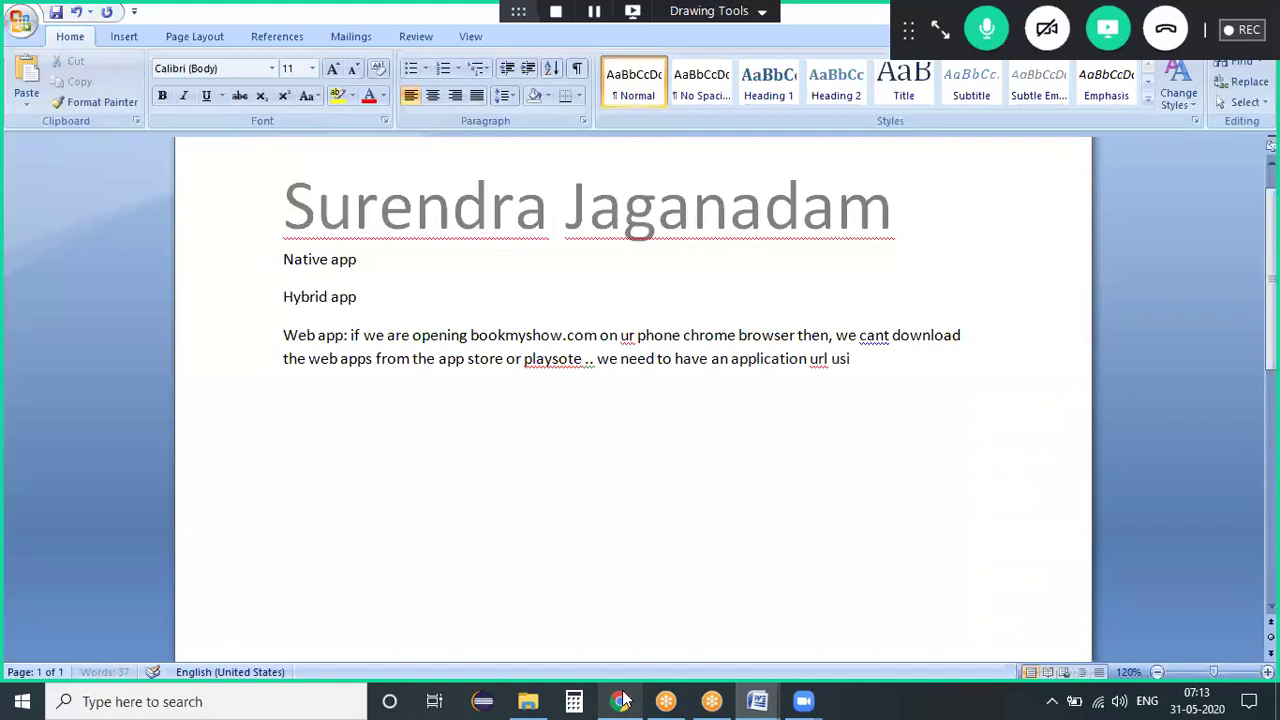
type("ng which we can open on the mobi")
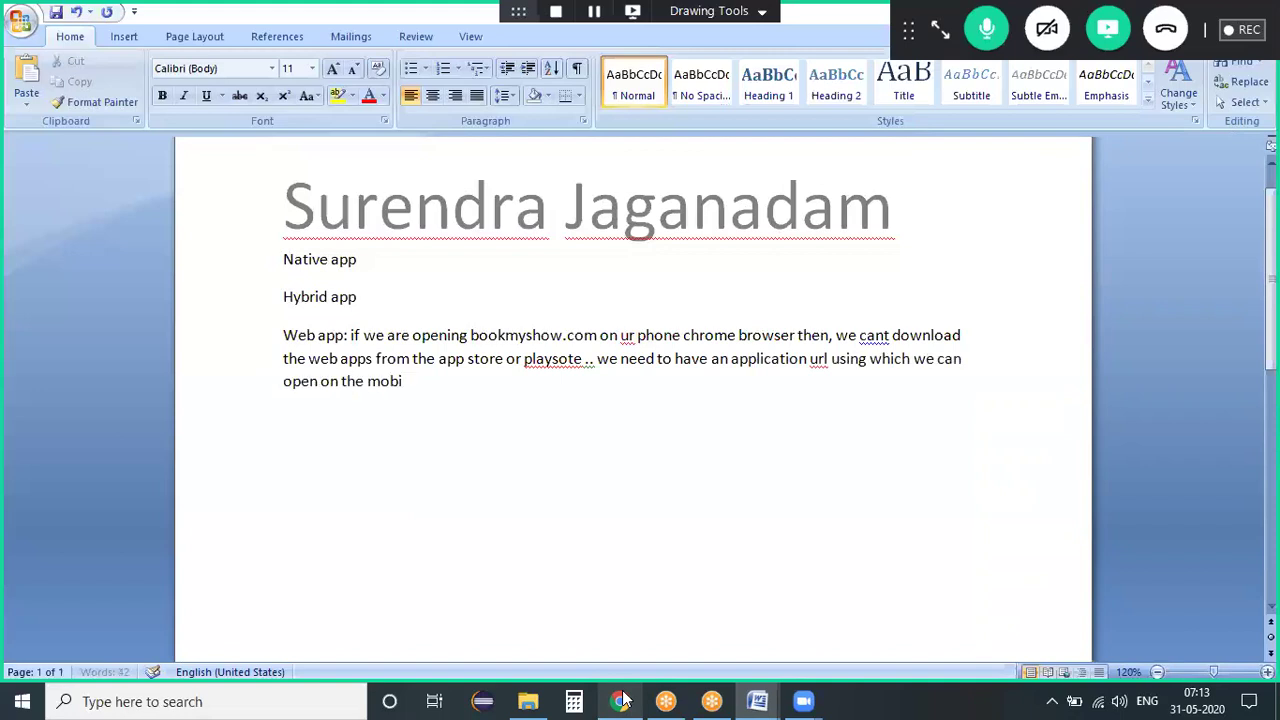
type("le browser..")
Step: Prefix the Web app line with **** and start a 'For suppose ur org has desktop web application…' paragraph
key("Up")
key("Up")
key("Home")
type("****")
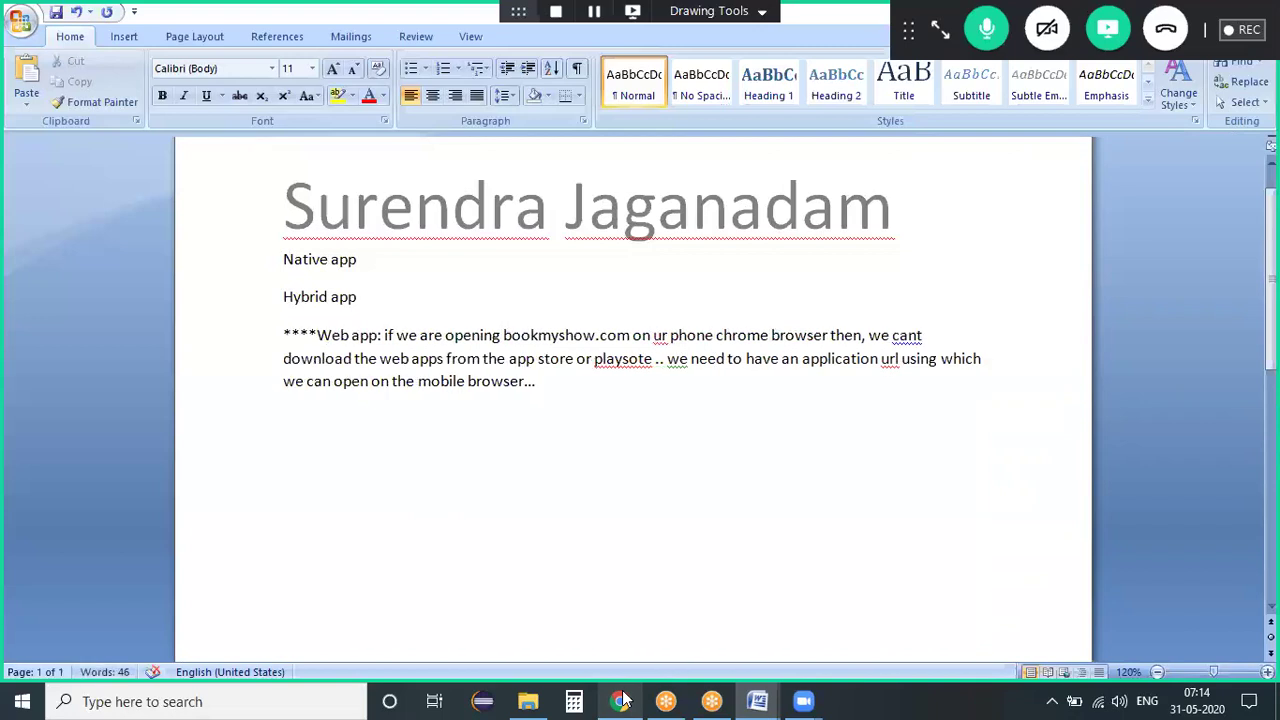
key("Down")
key("Down")
key("Return")
key("Return")
type("For suppose ur org")
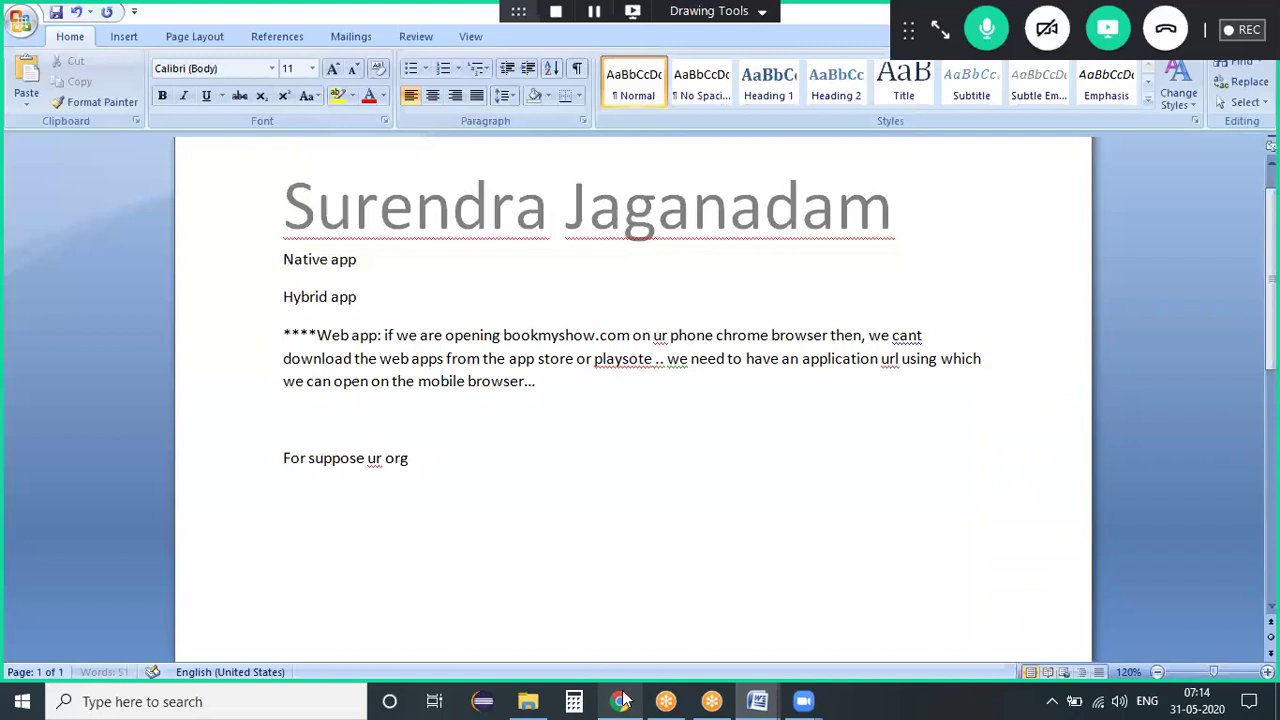
type(" has desktop web app")
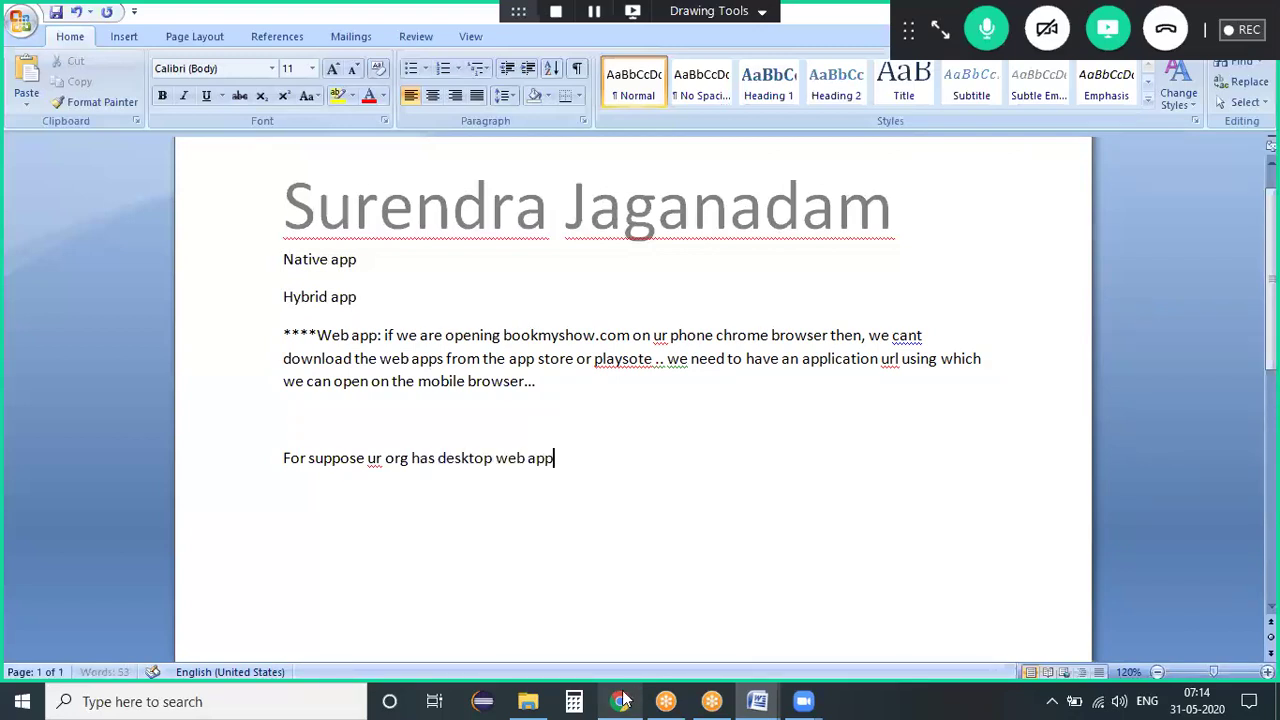
type("lication and even it support")
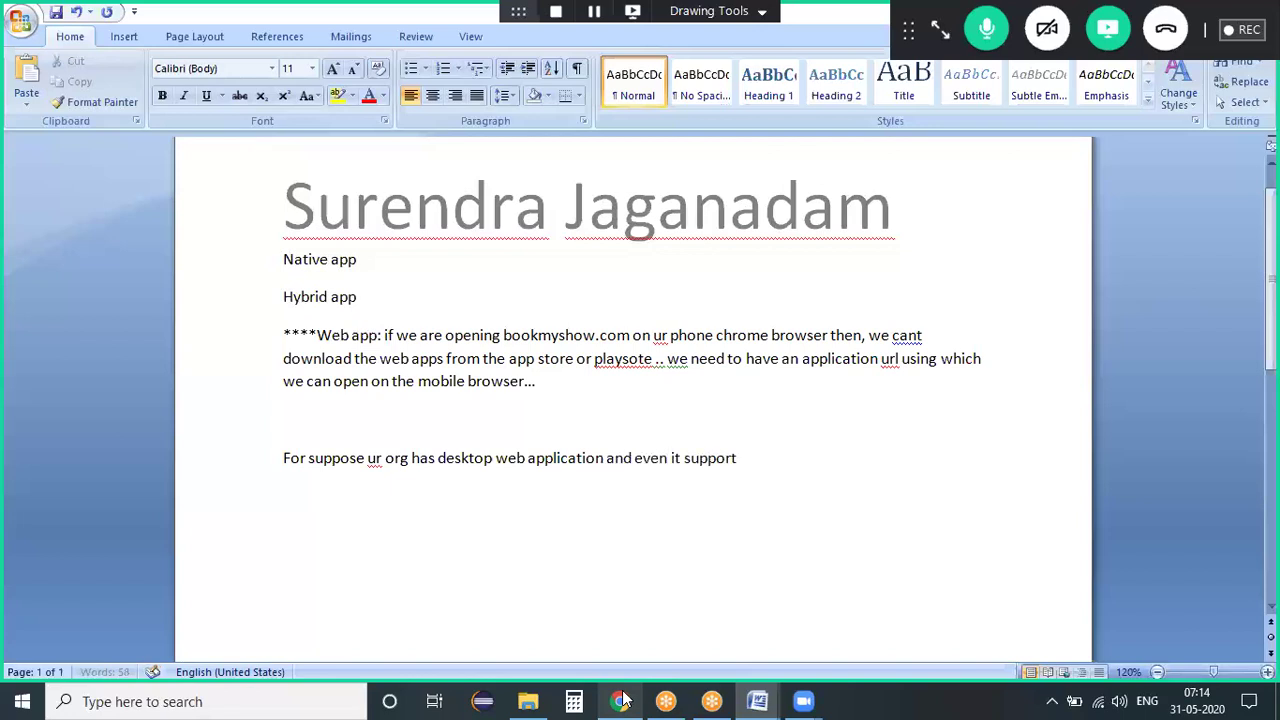
type("s mobile web app als")
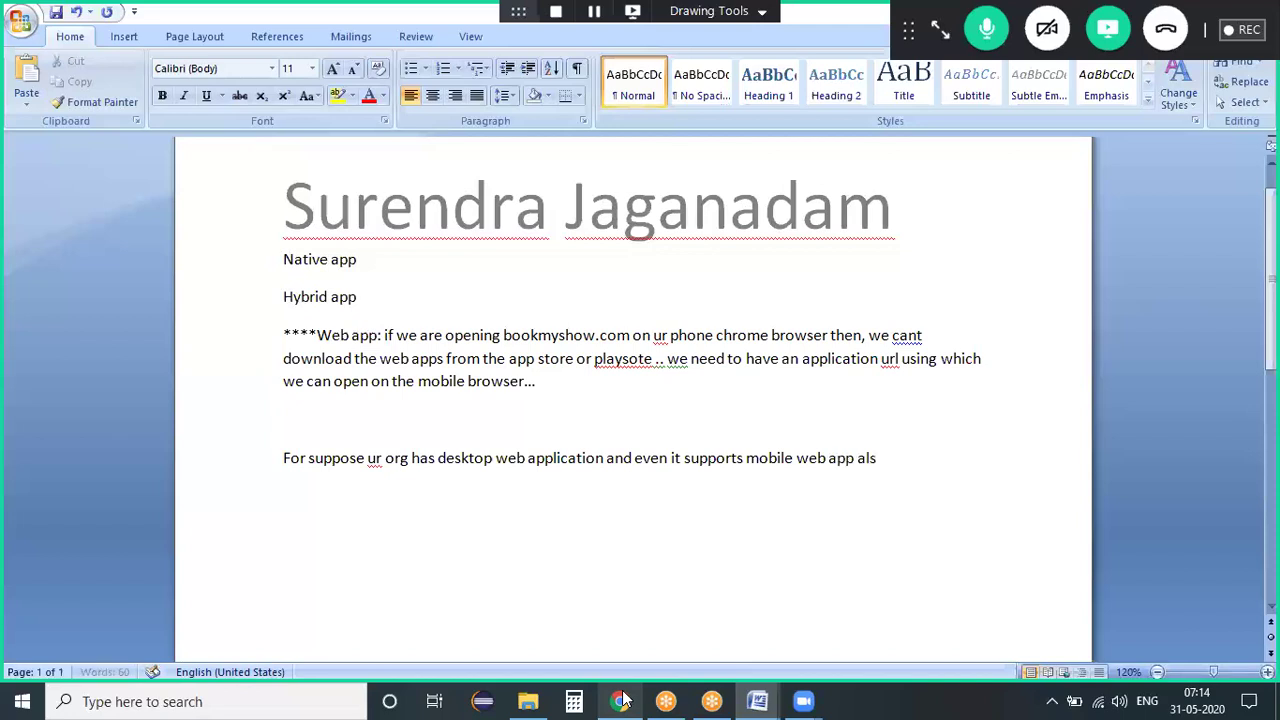
type("o.. we don't have any ")
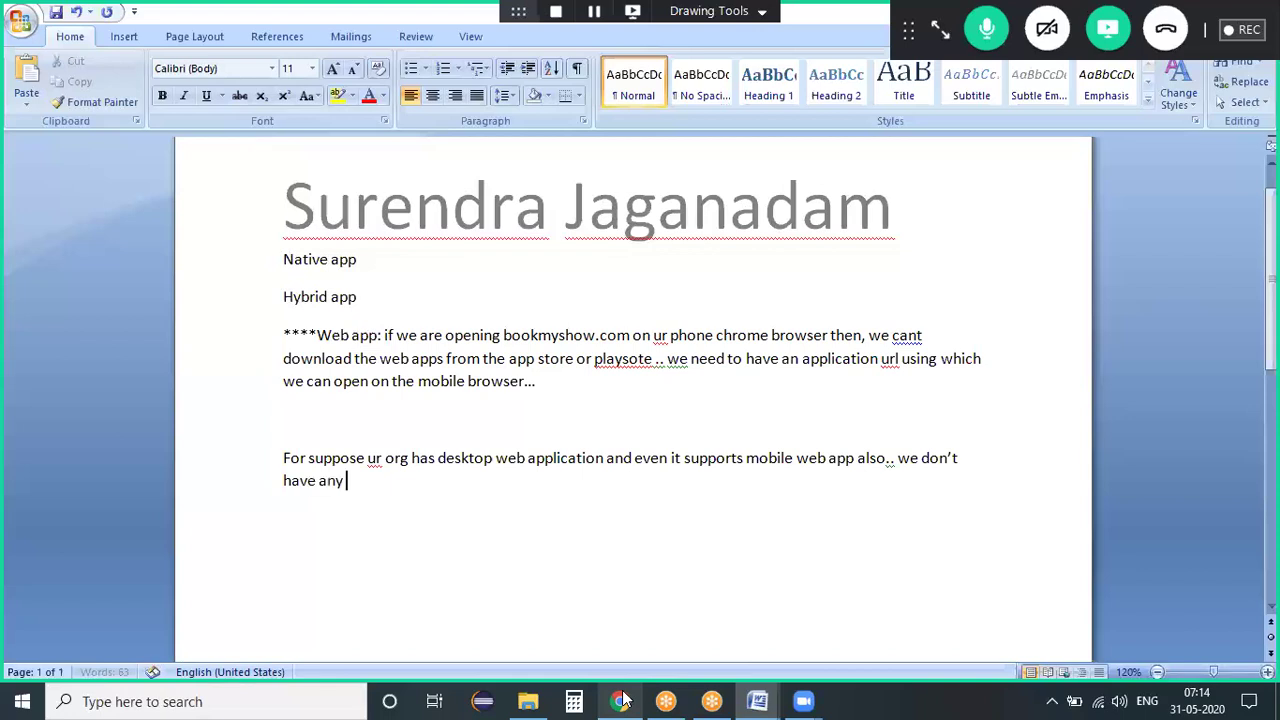
type("specific app which we")
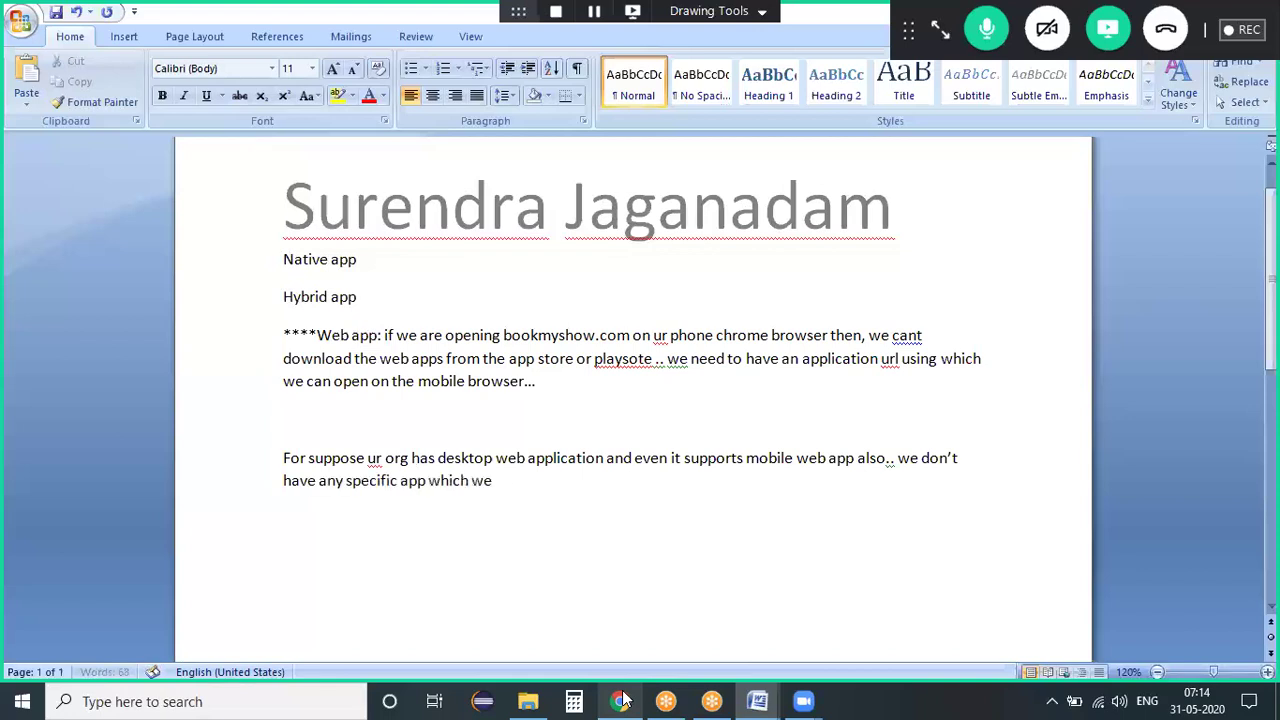
type(" can download from ")
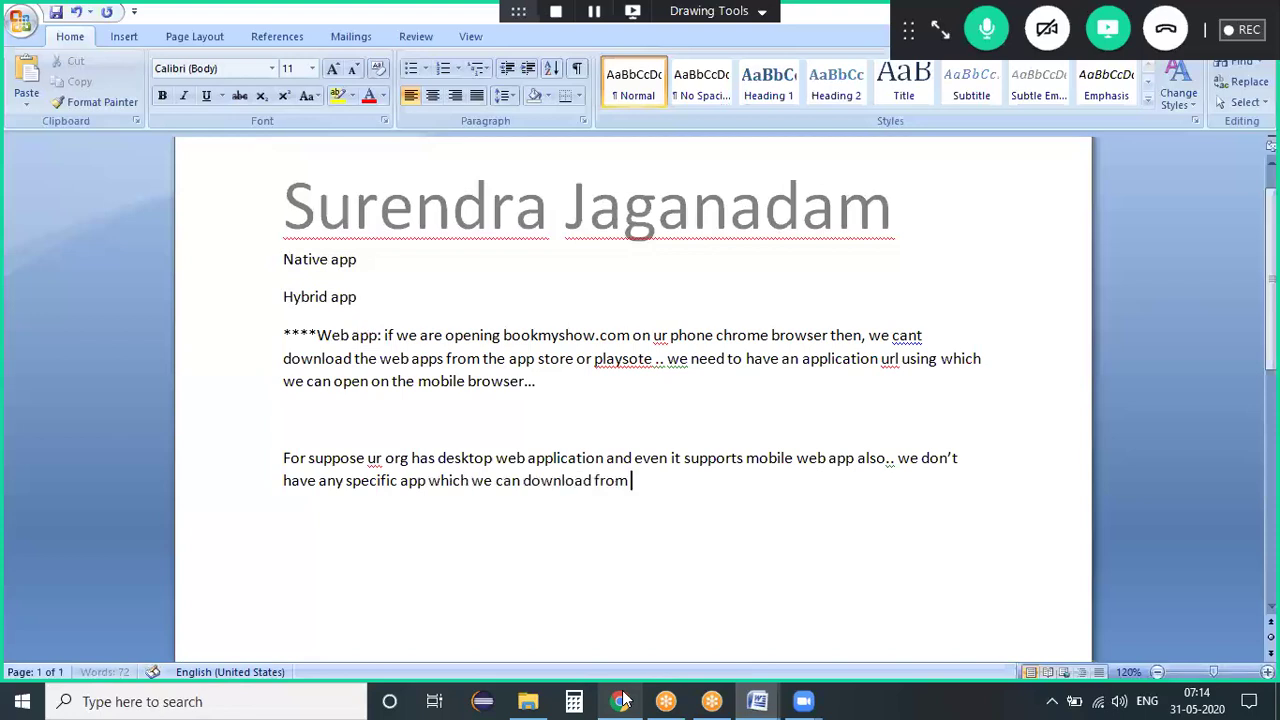
type("paystore")
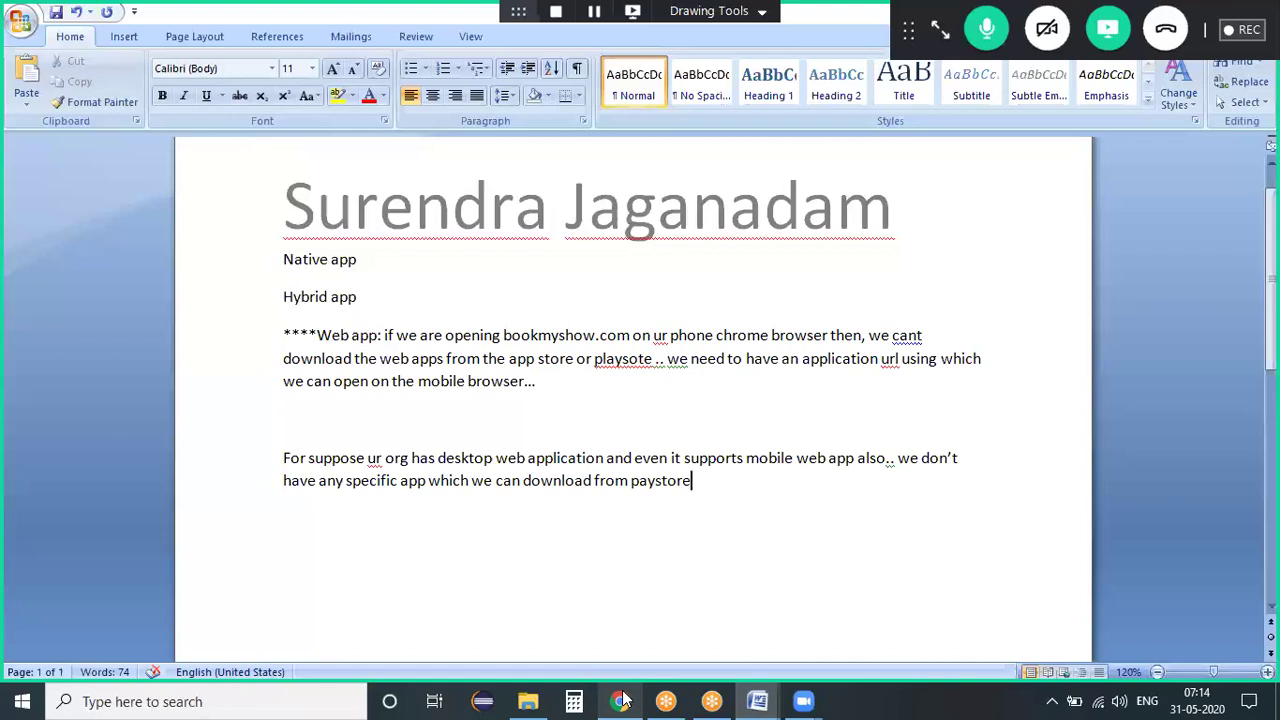
Step: Open luckytraining.com and smartzoneglobal.net in two Chrome tabs, then minimize Chrome
left_click(614, 700)
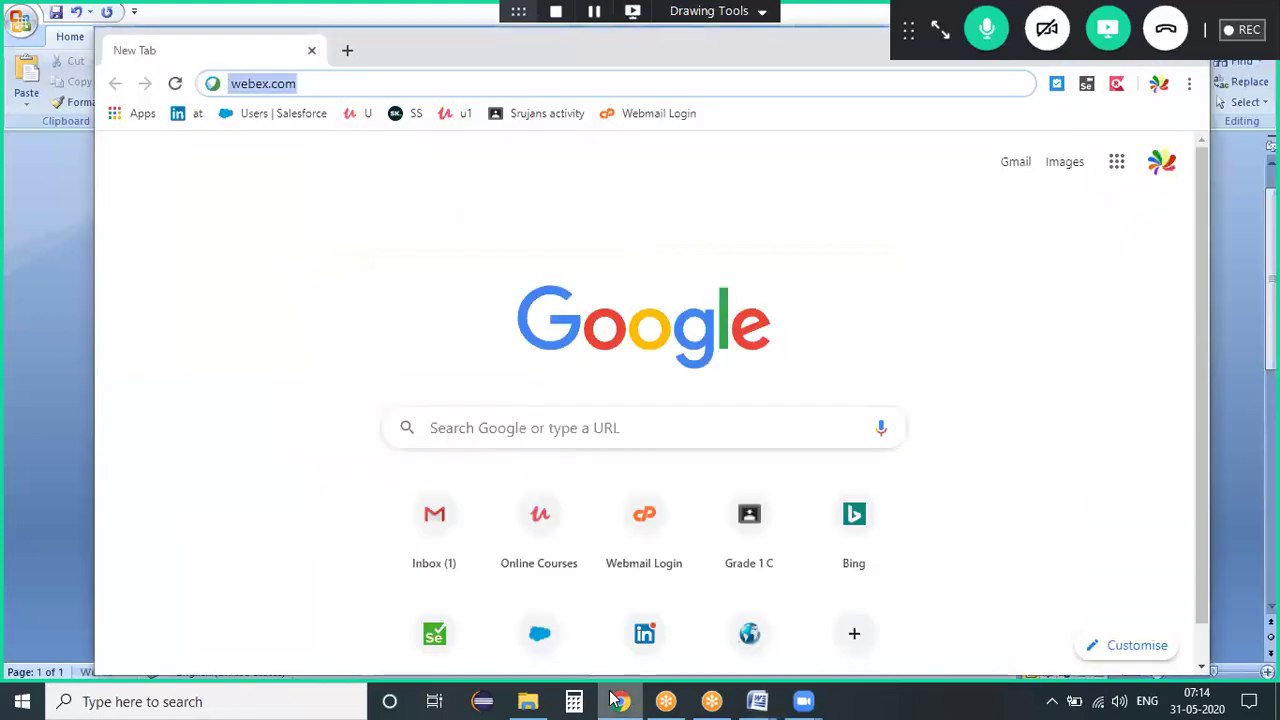
type("smar")
key("ctrl+a")
type("lu")
key("Return")
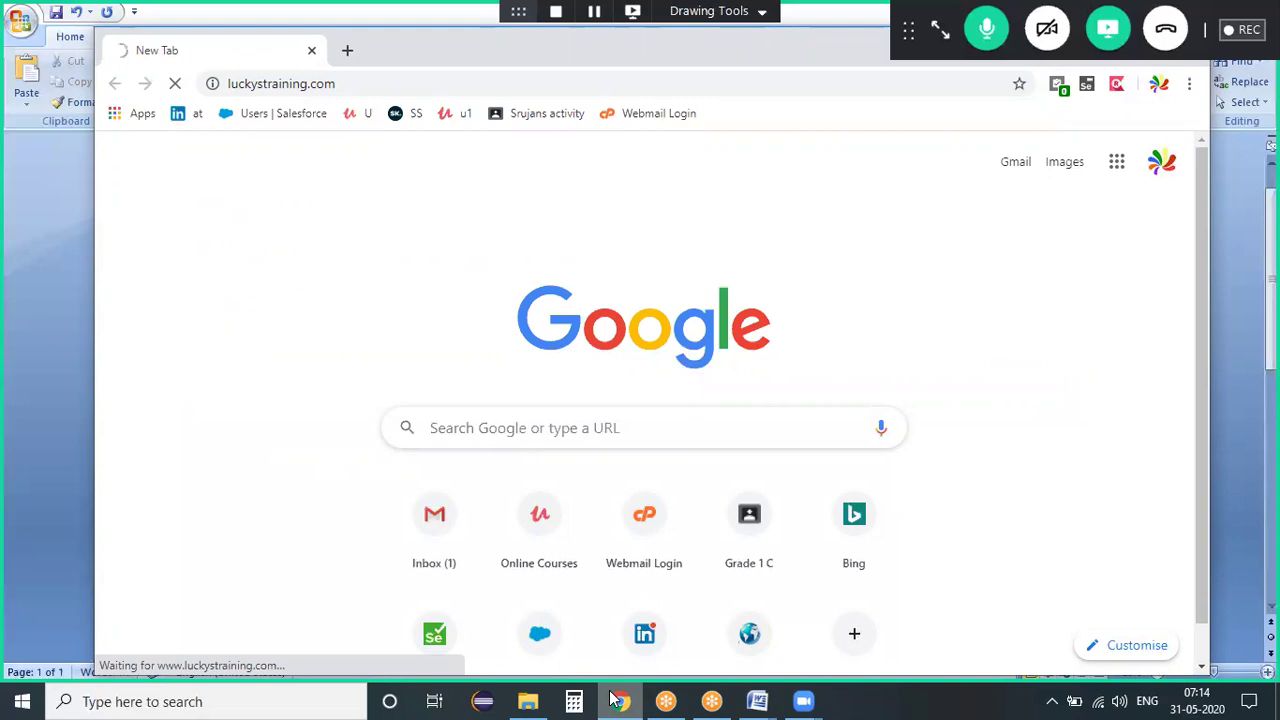
key("ctrl+t")
type("sm")
key("Return")
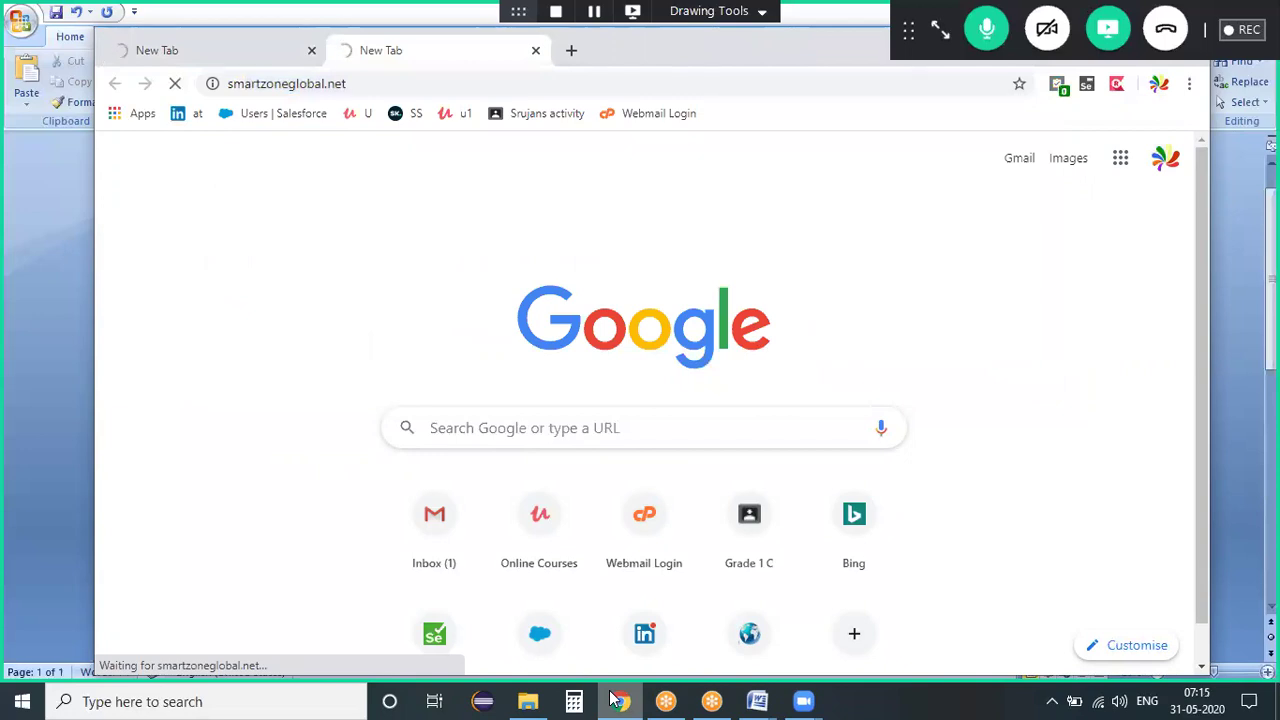
left_click(615, 699)
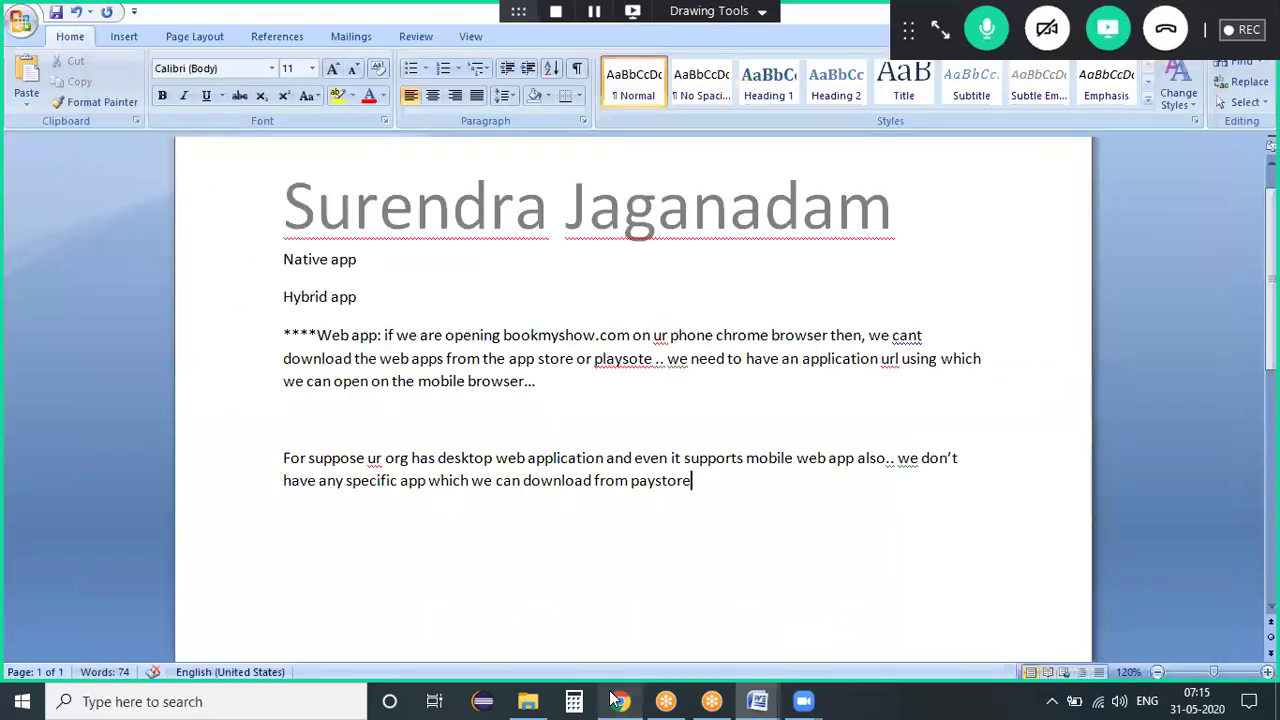
Step: Add a paragraph saying scripts automated for desktop can be reused for the mobile web app
key("Return")
type("Assume")
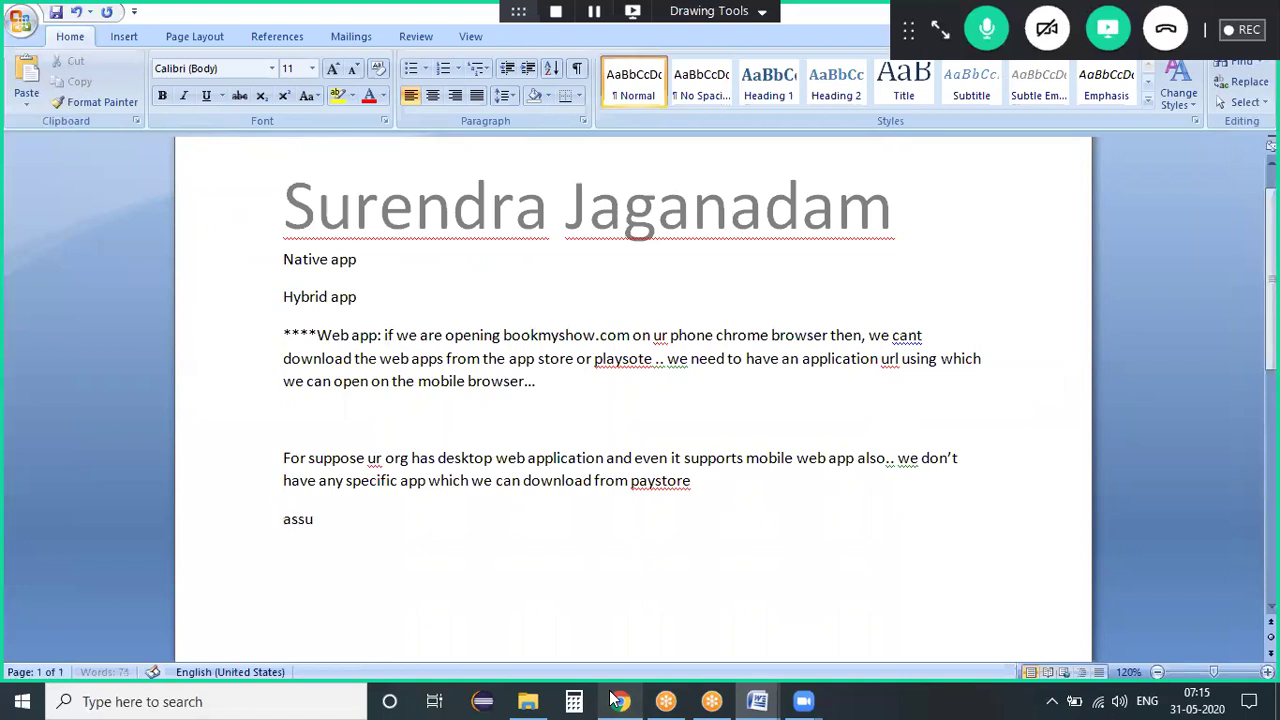
type(" that u have")
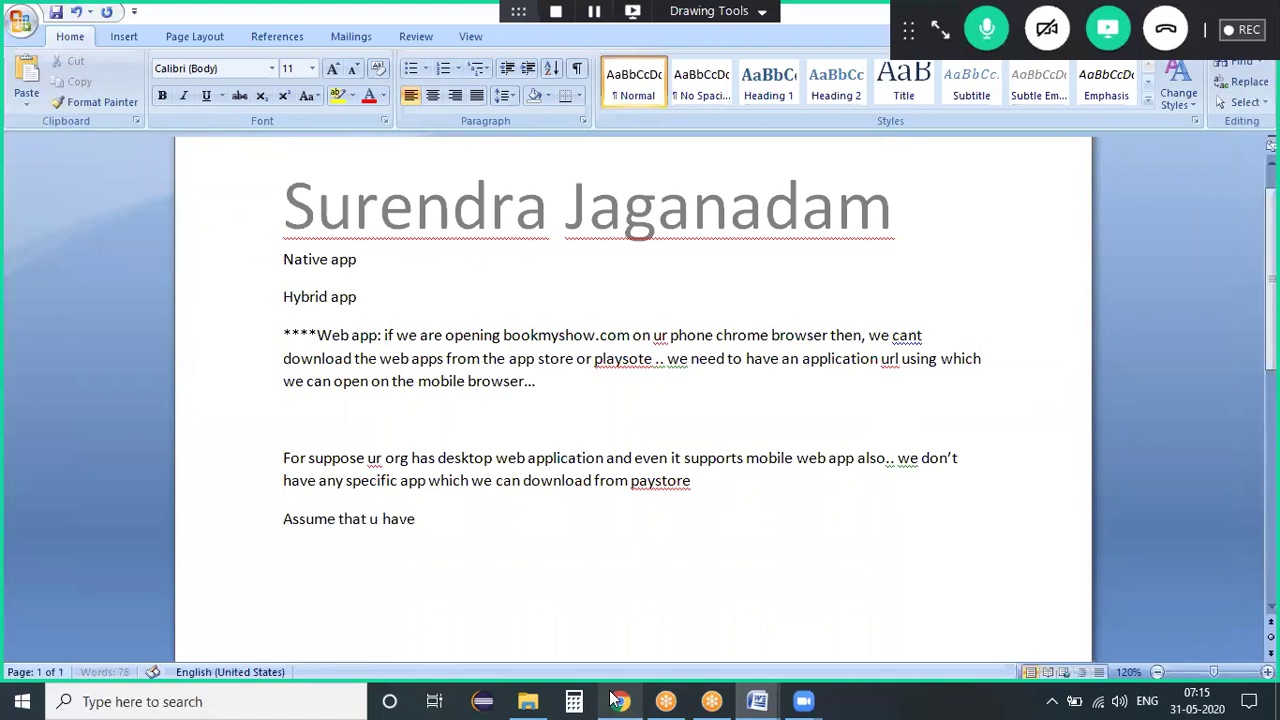
type(" automated that app on y")
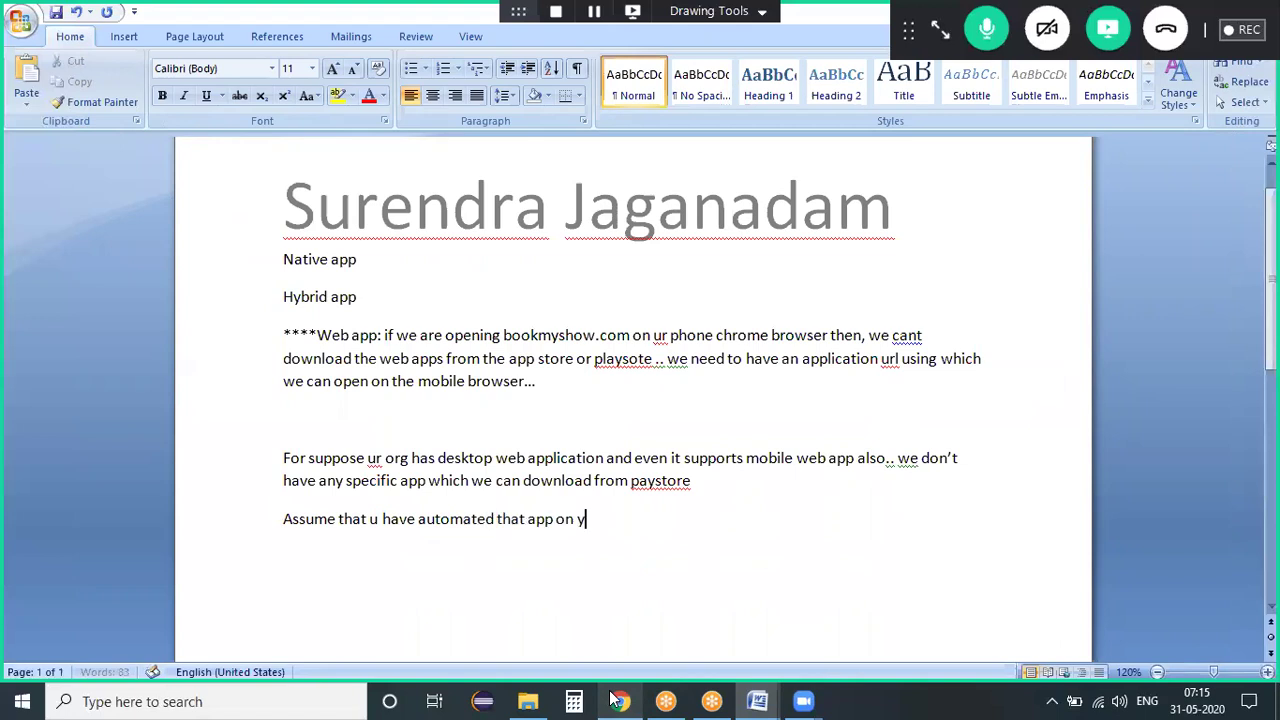
type("our desktop , so if the functionality and all the features will be almost one")
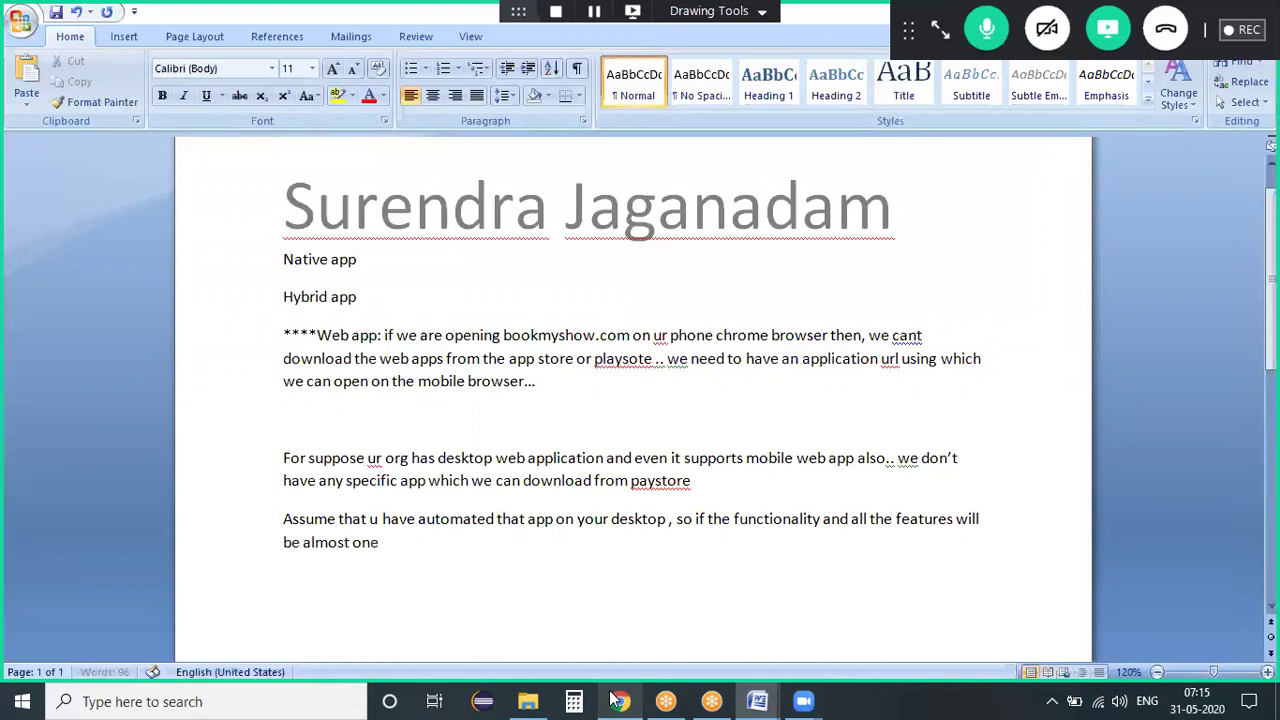
type(" the same.. ")
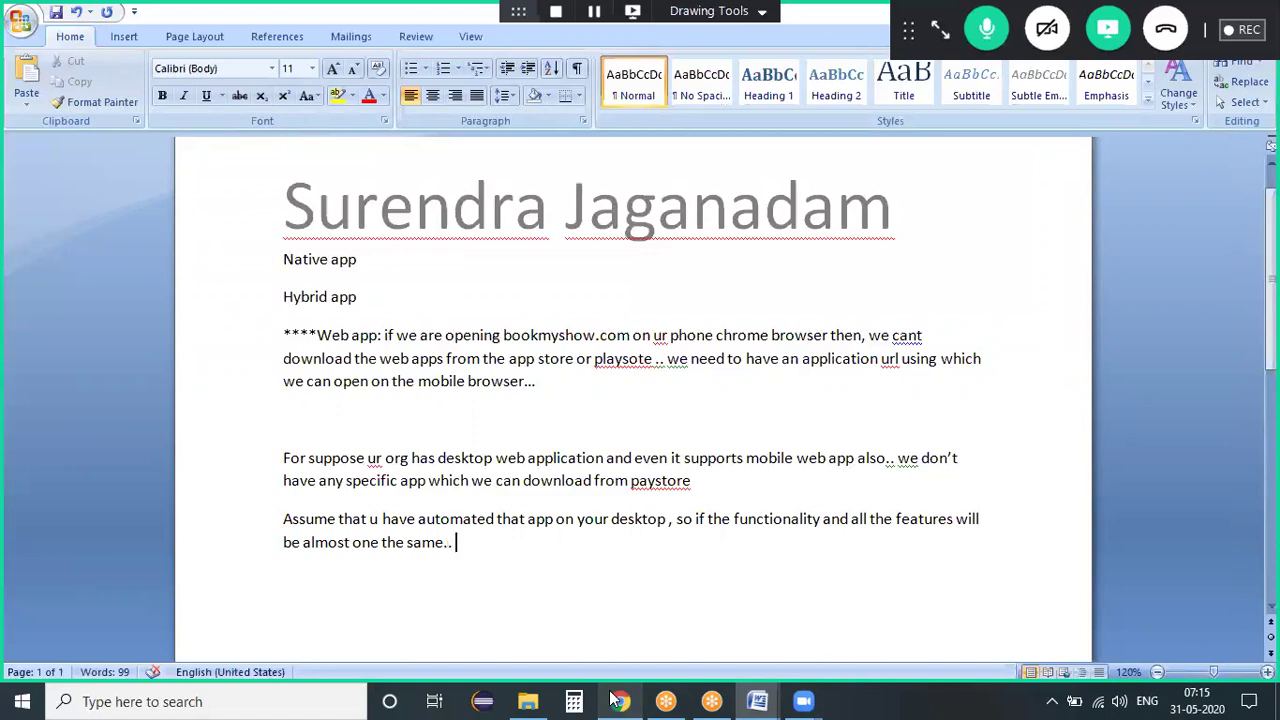
type("then ")
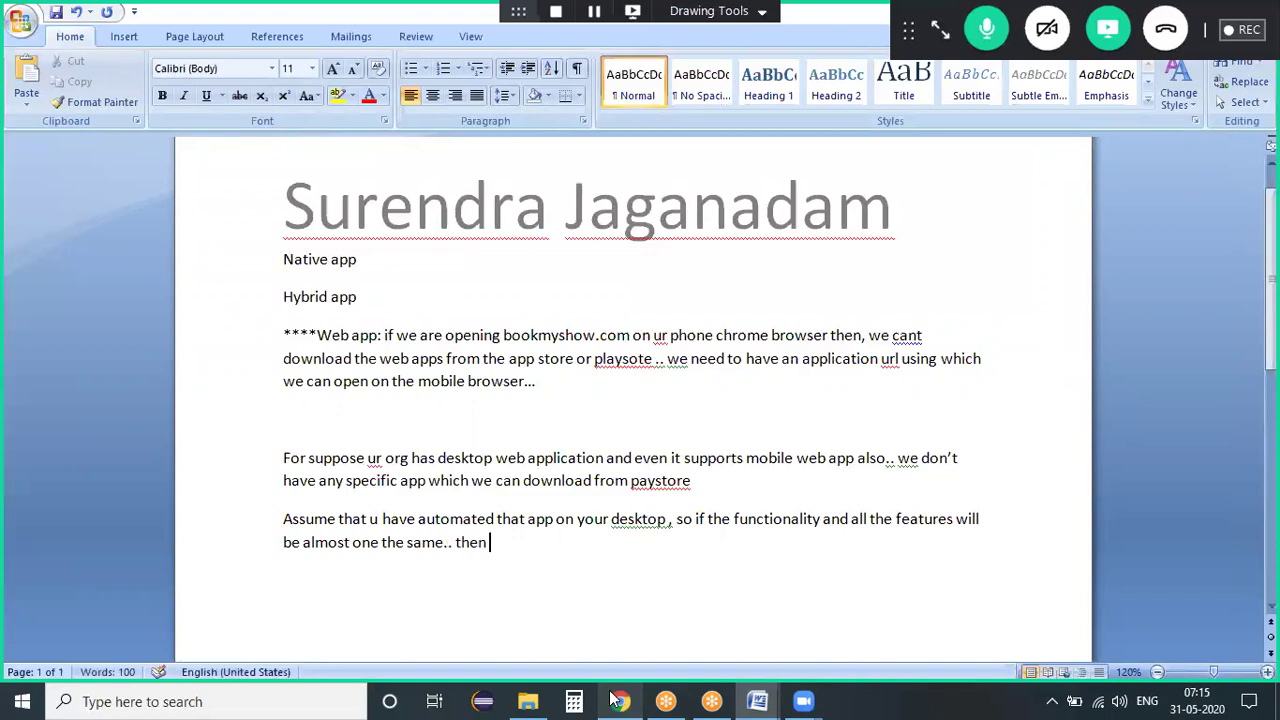
type("u no need to create se")
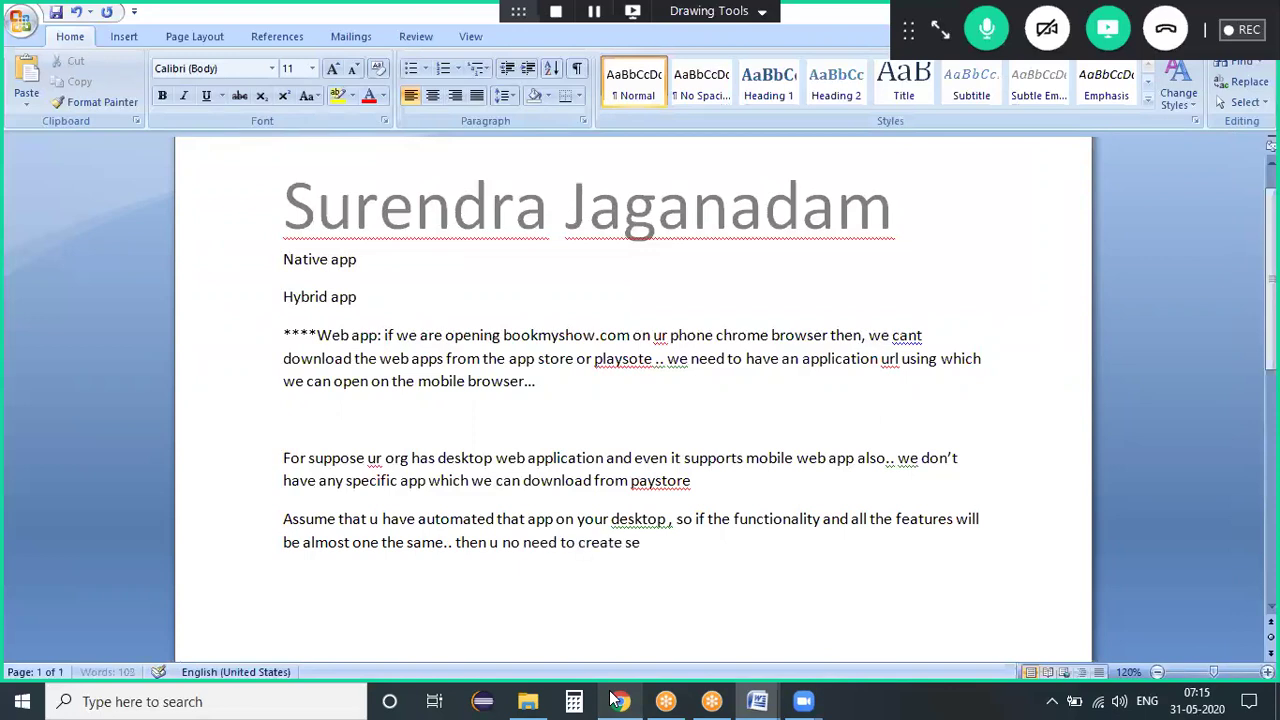
type("perate script for mobile web ap")
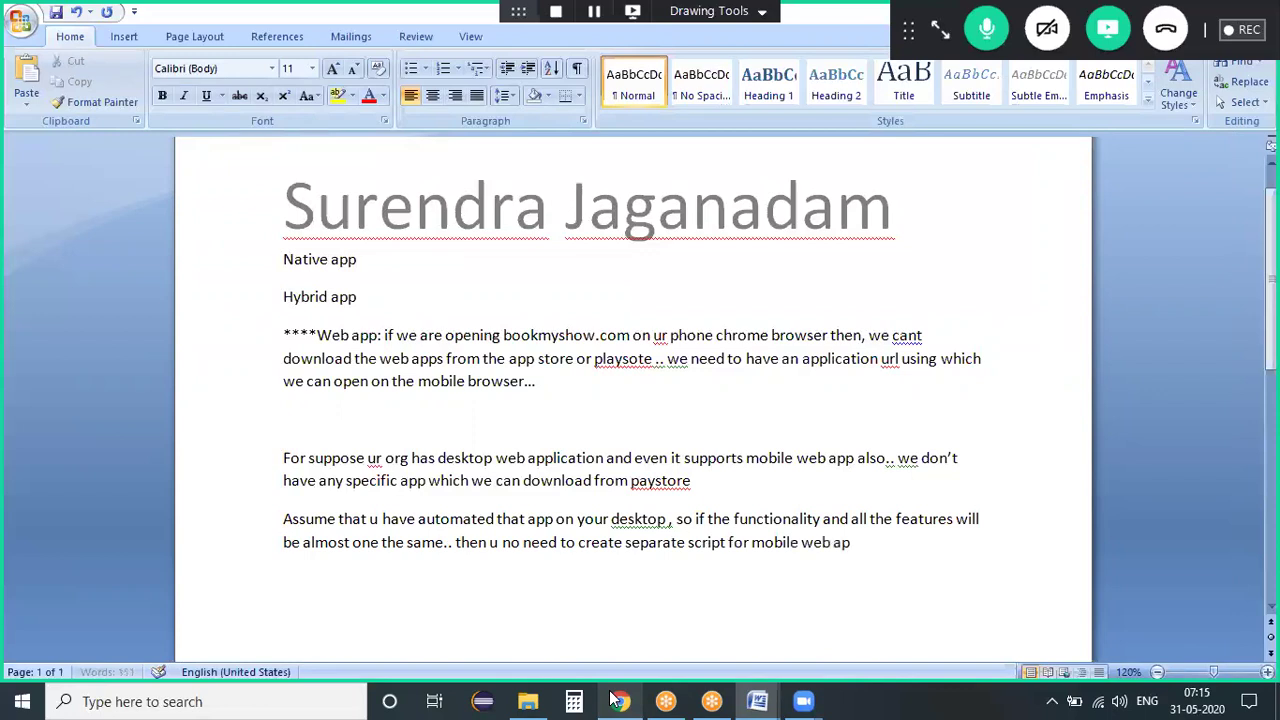
type("p >> whatever")
type(" scrip")
type("t we preparec")
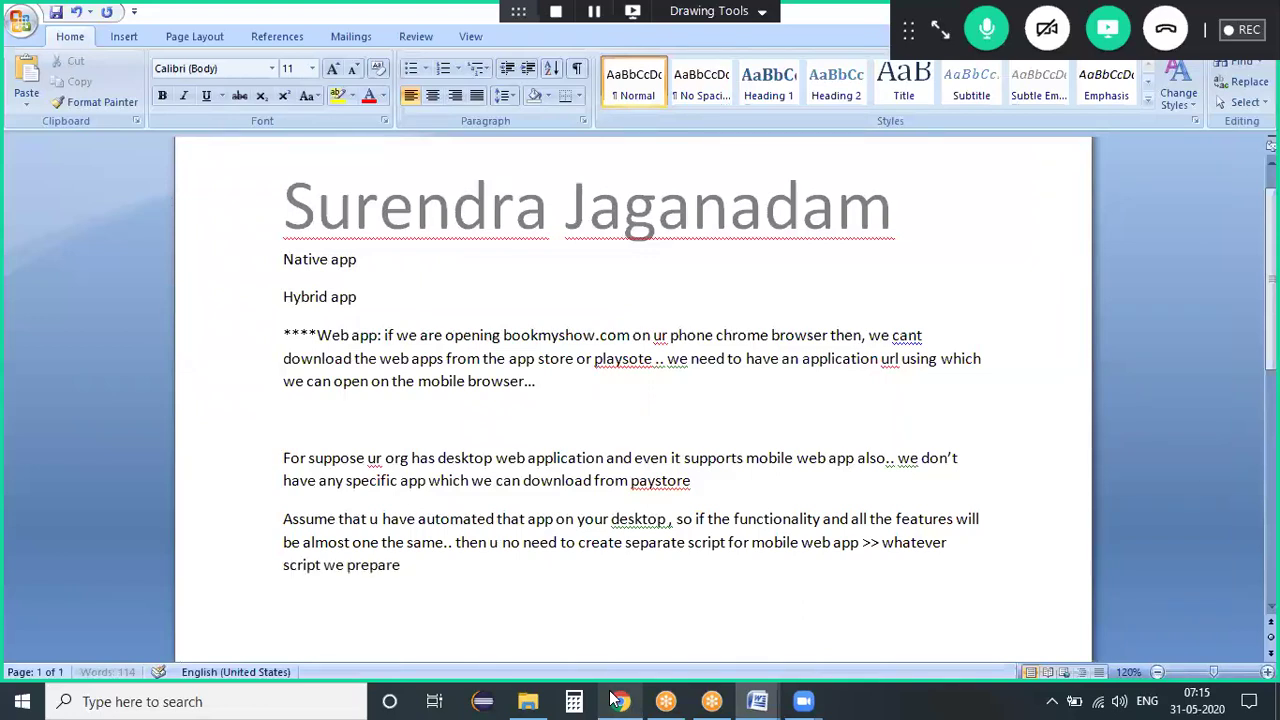
key("BackSpace")
key("BackSpace")
type("d for desktp we")
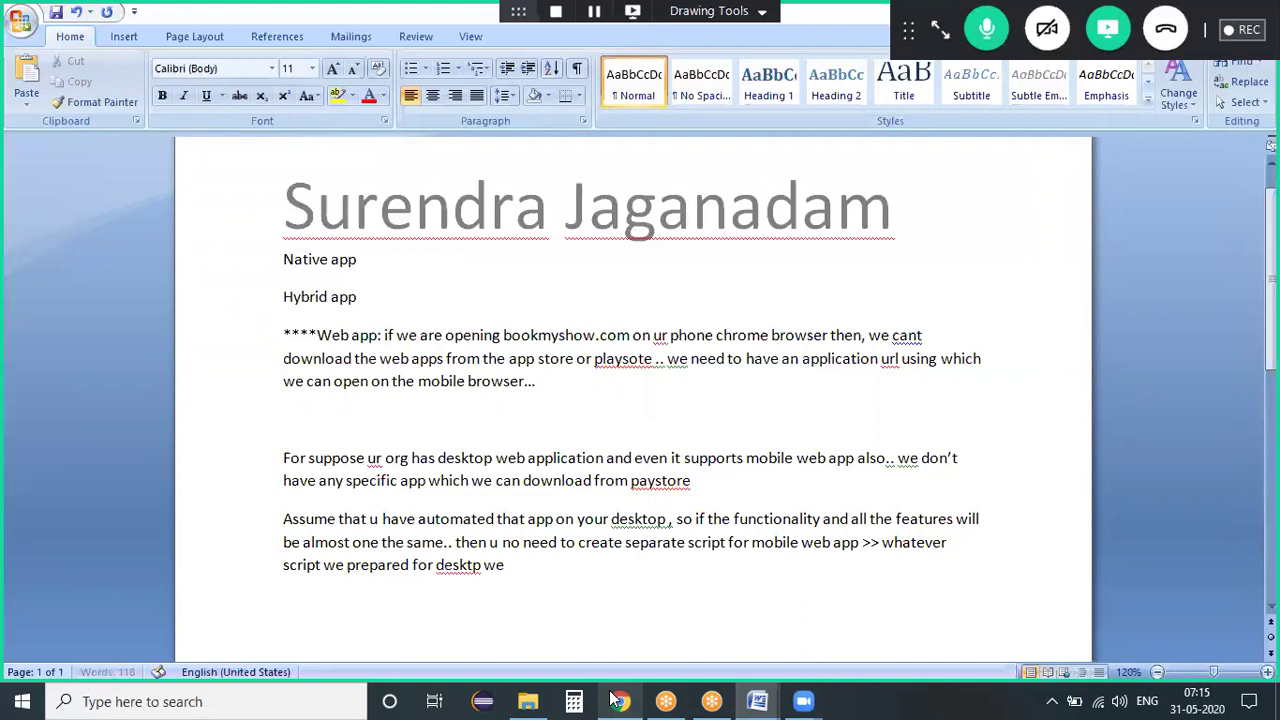
type(" can reuse it...")
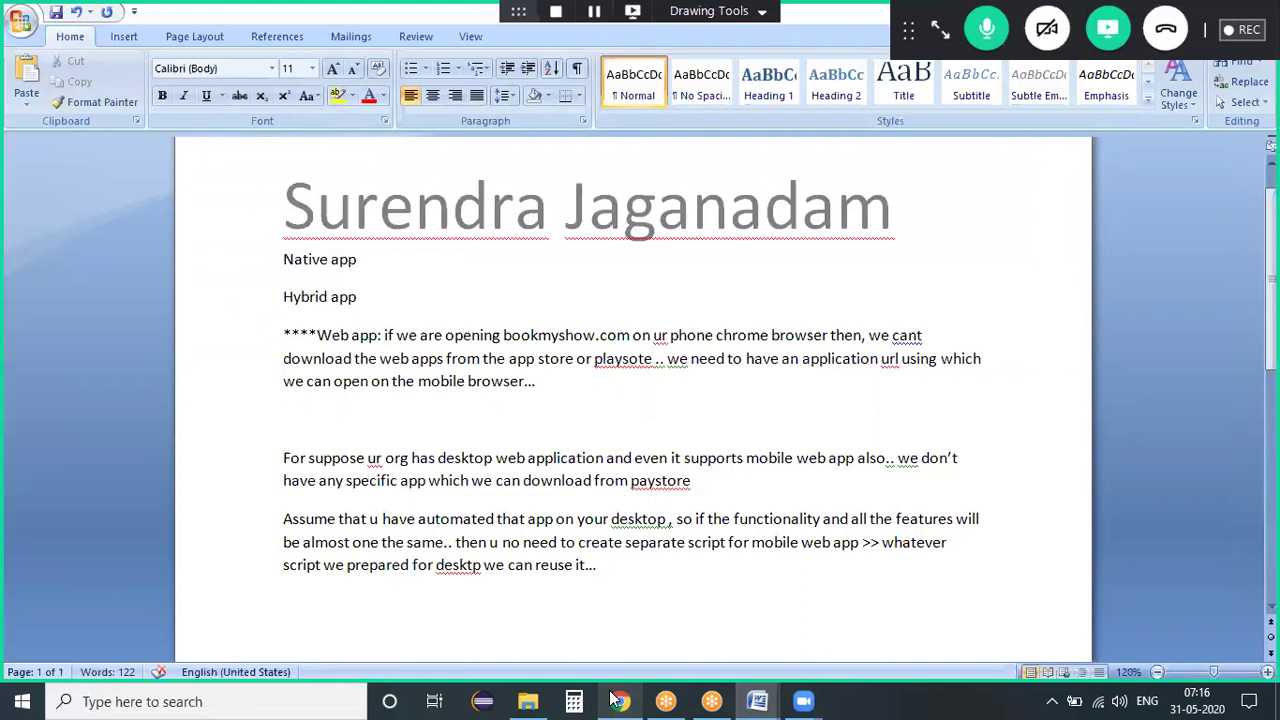
Step: Add a ******* line below it and insert a blank line above Native app
key("Return")
key("Return")
key("BackSpace")
type("*******")
key("ctrl+Home")
key("Return")
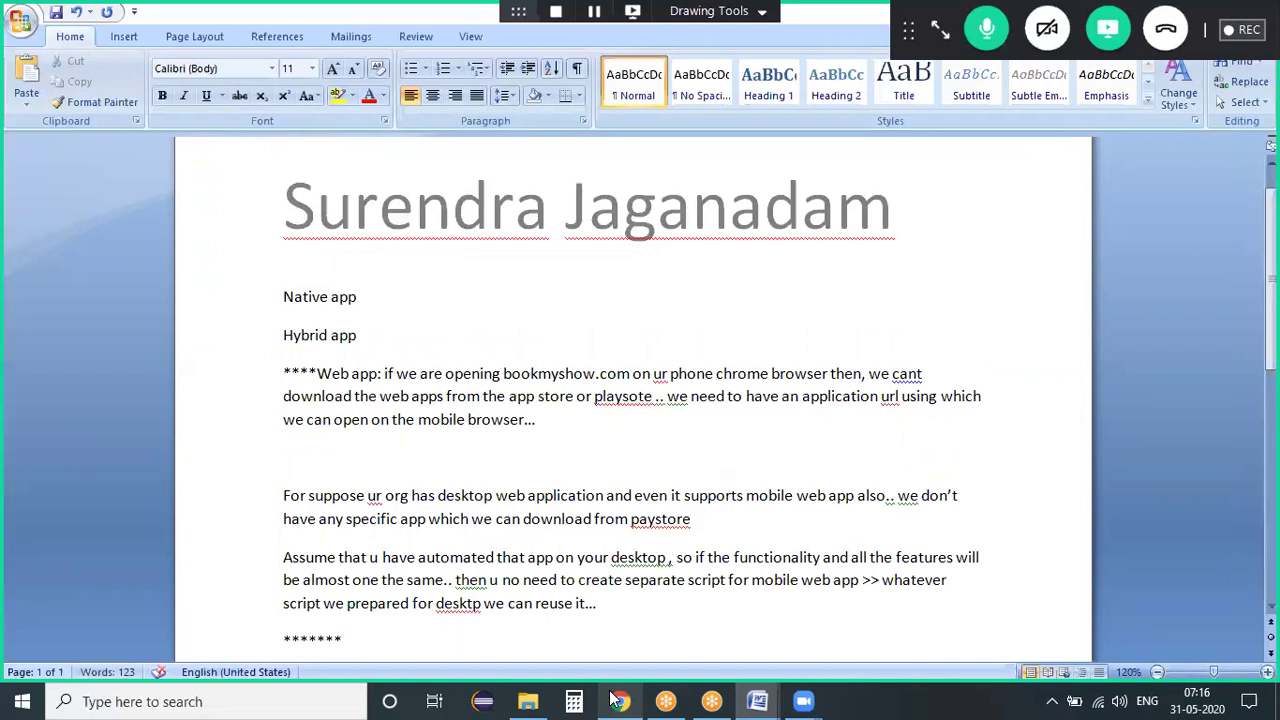
Step: Add the Play Store native-or-hybrid intro, and define Native app (all within the app) and Hybrid app (opens mobile browser)
type("If we are downloading any app from playstore we can call it a")
type("s a")
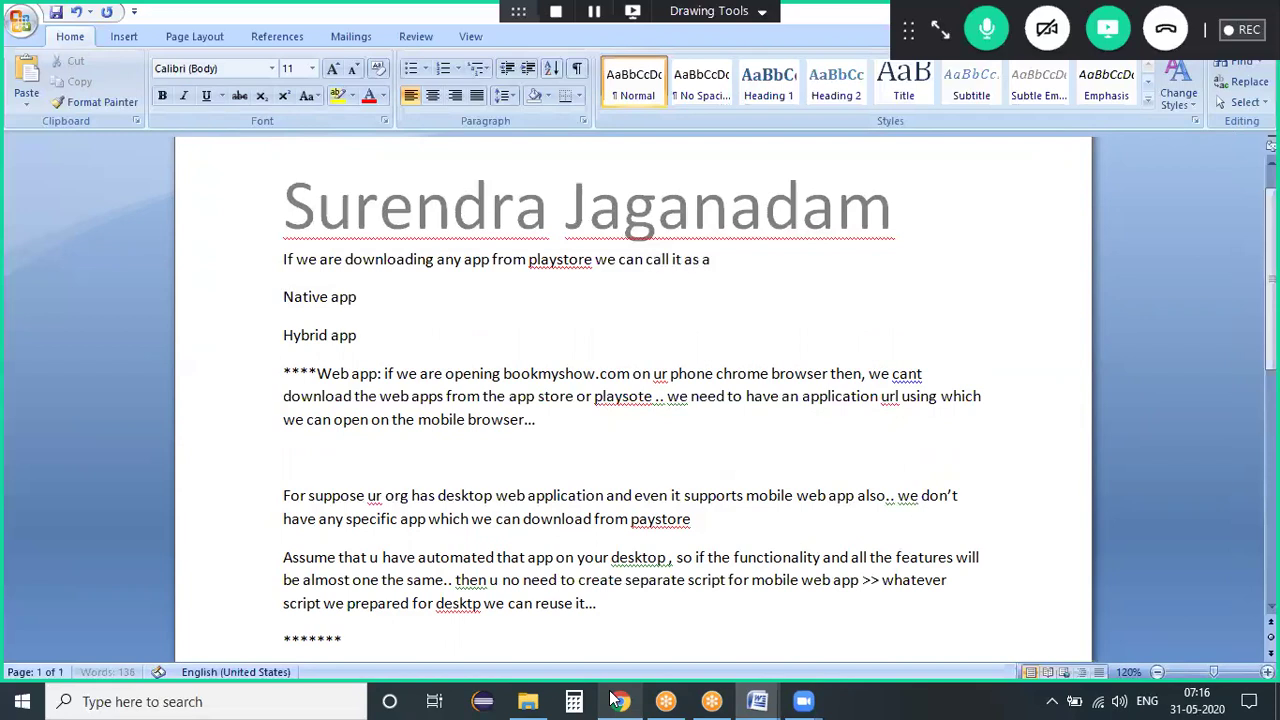
type(" native or hybd app")
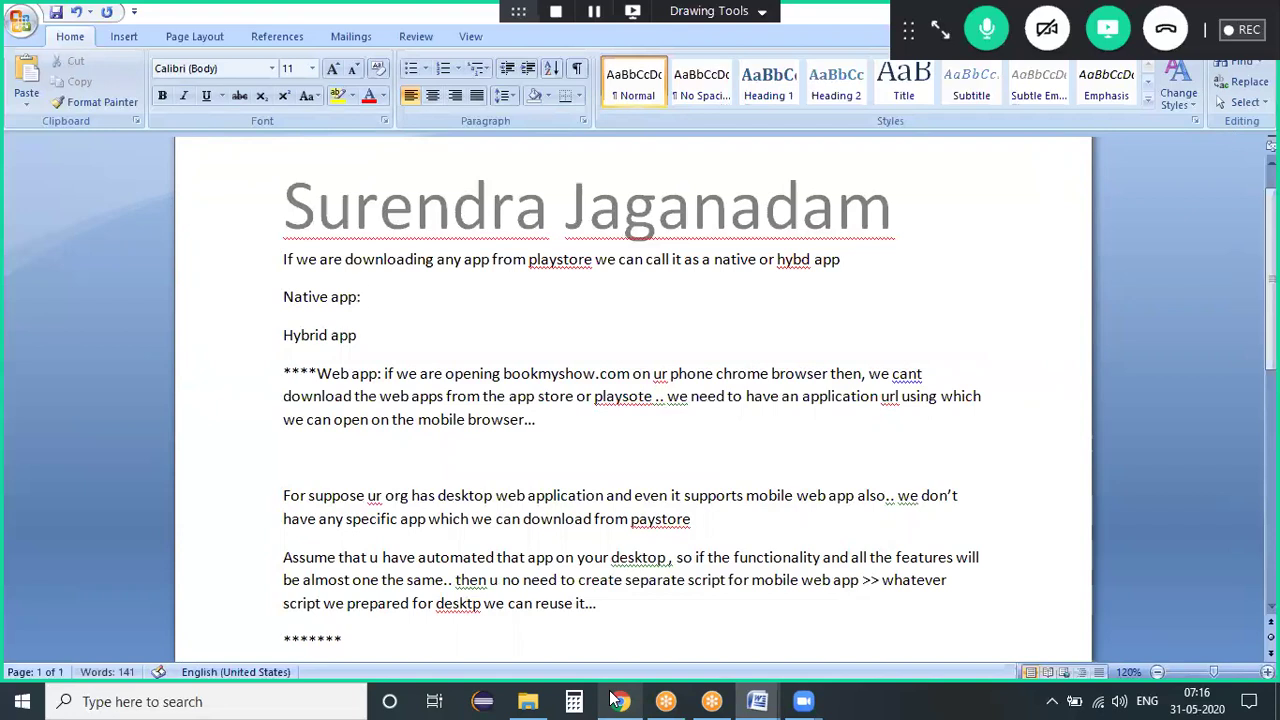
type("everything w")
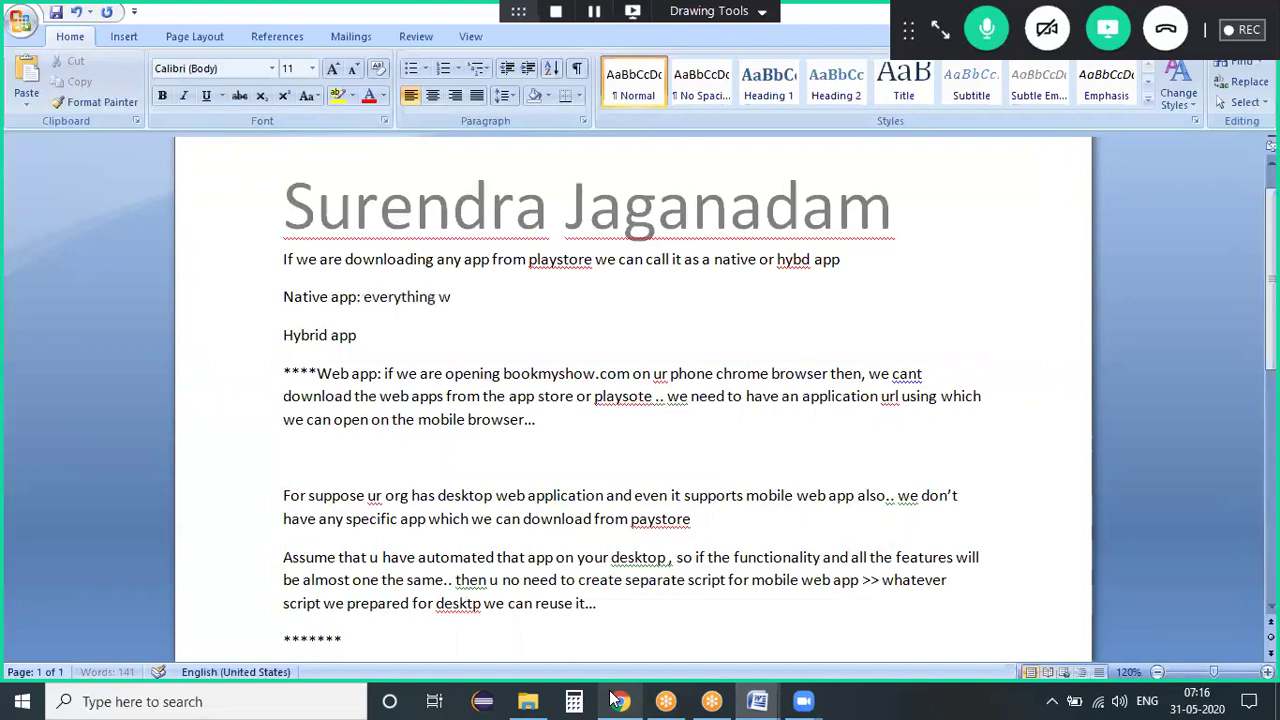
type("ill be within the ")
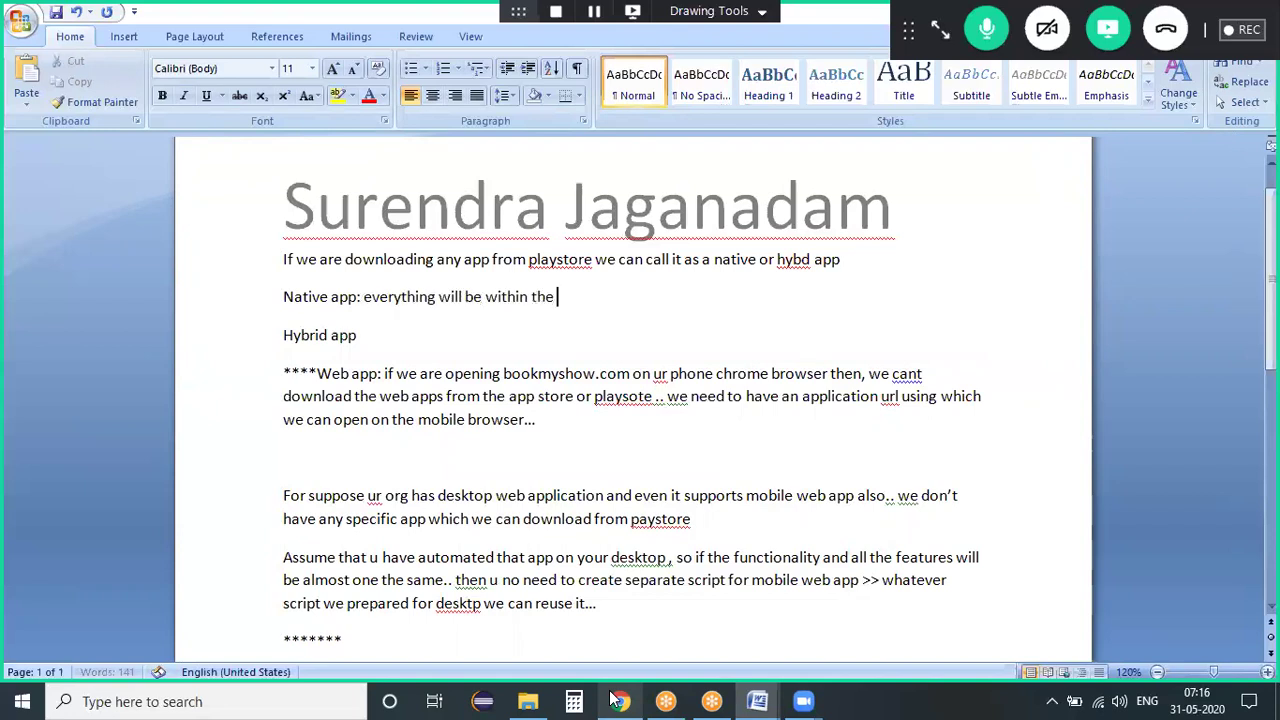
type("app itself")
key("Down")
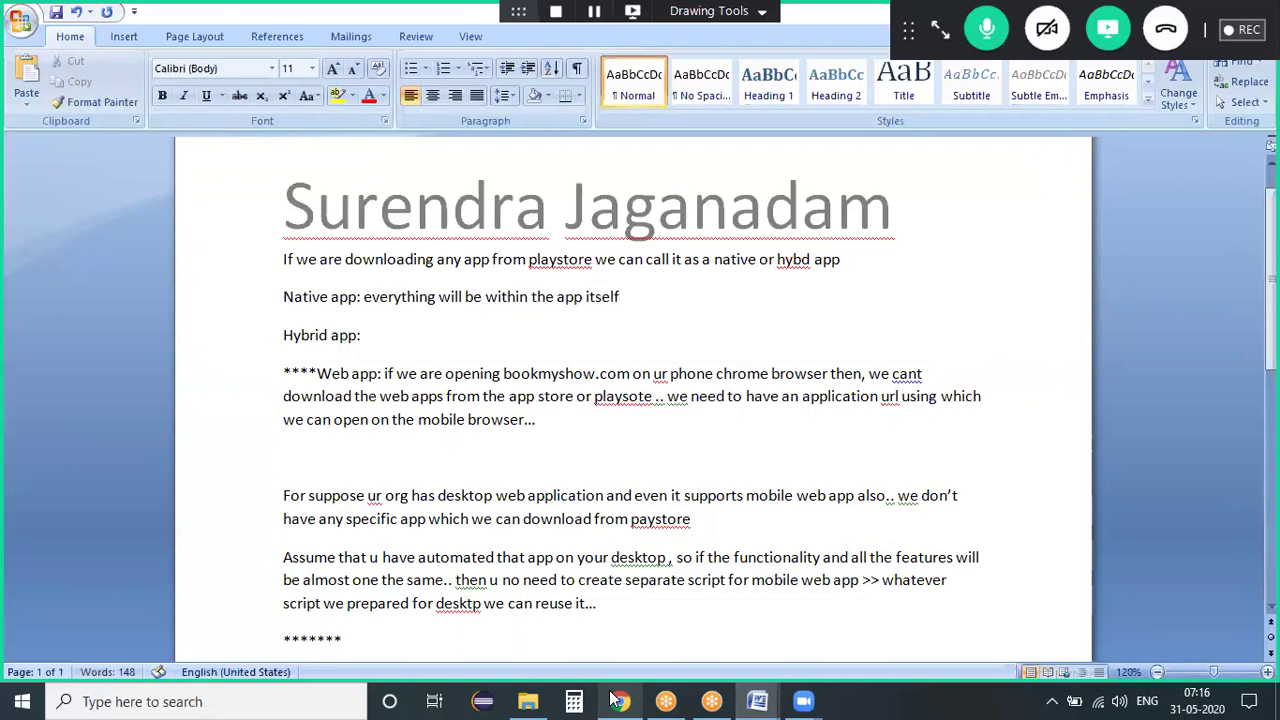
type("if we perform ")
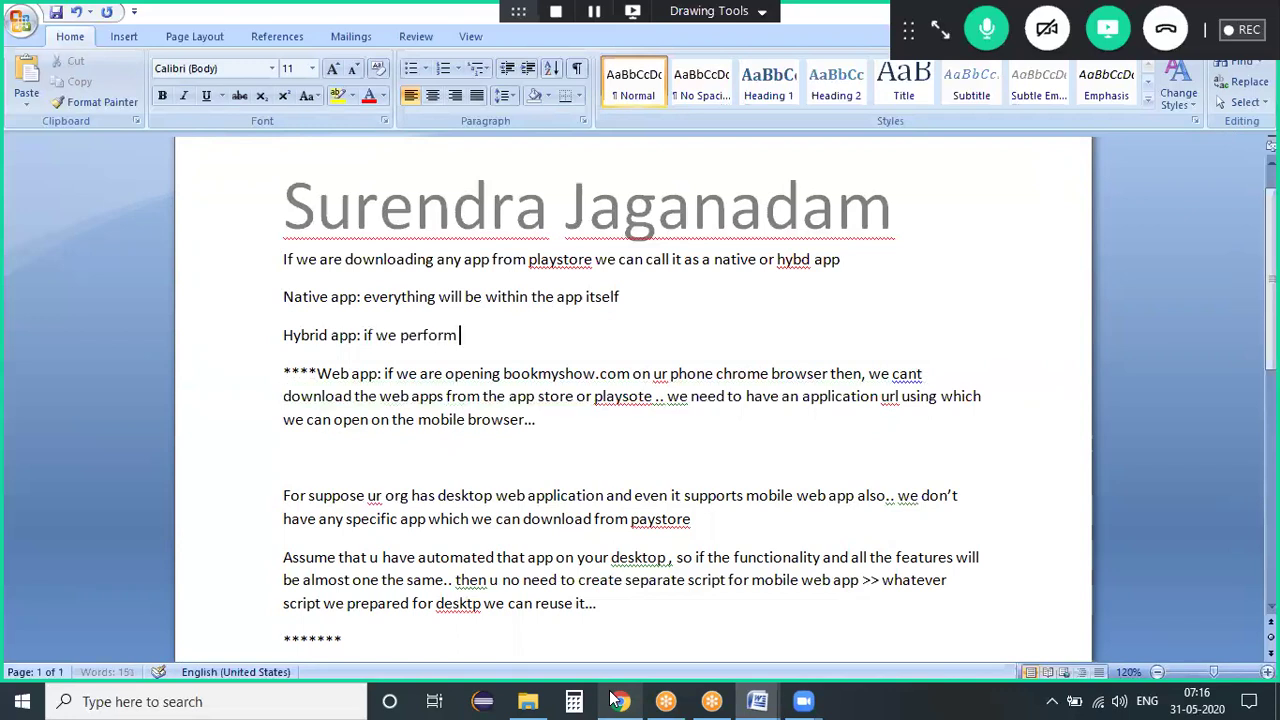
type("some click operation, ")
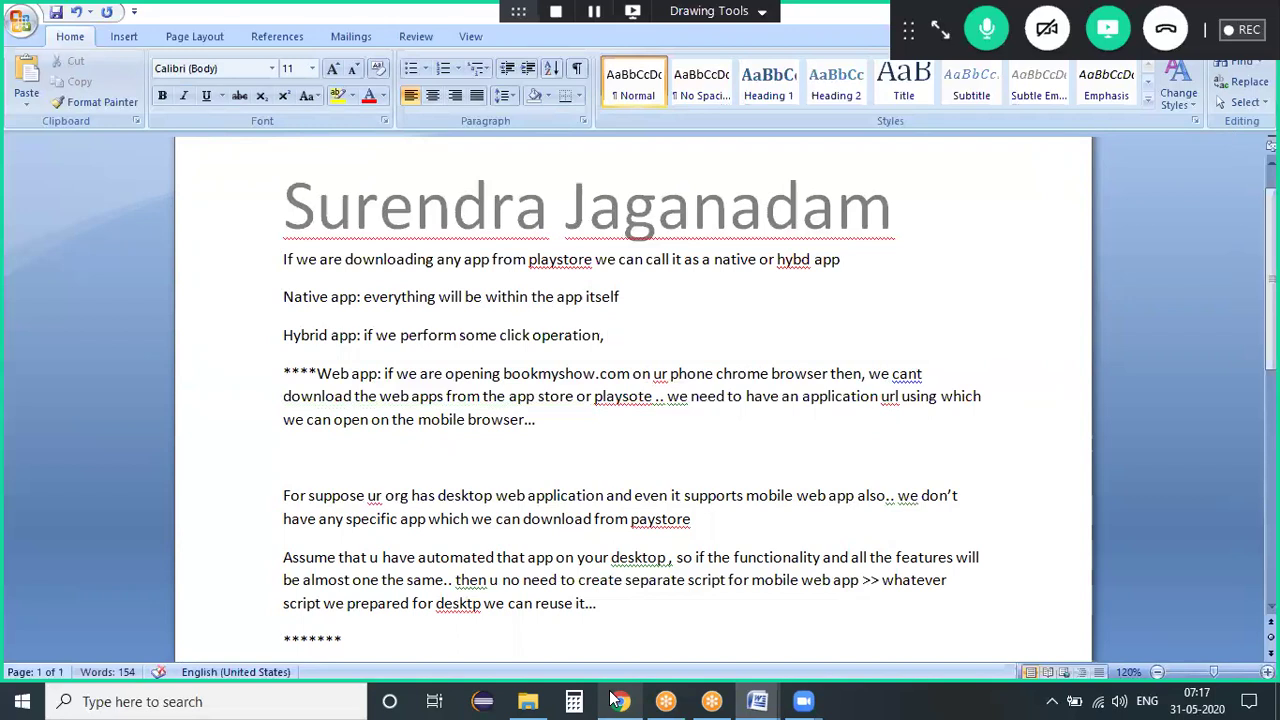
type("a mobile b")
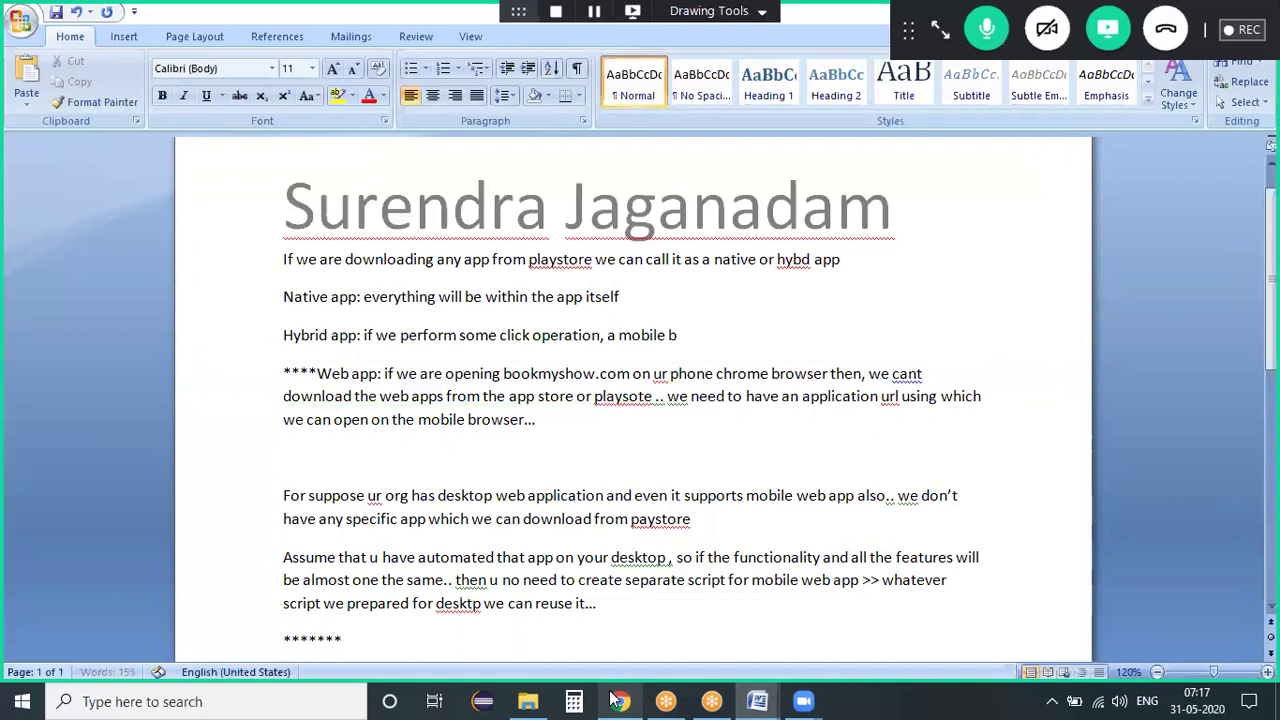
type("rowser window")
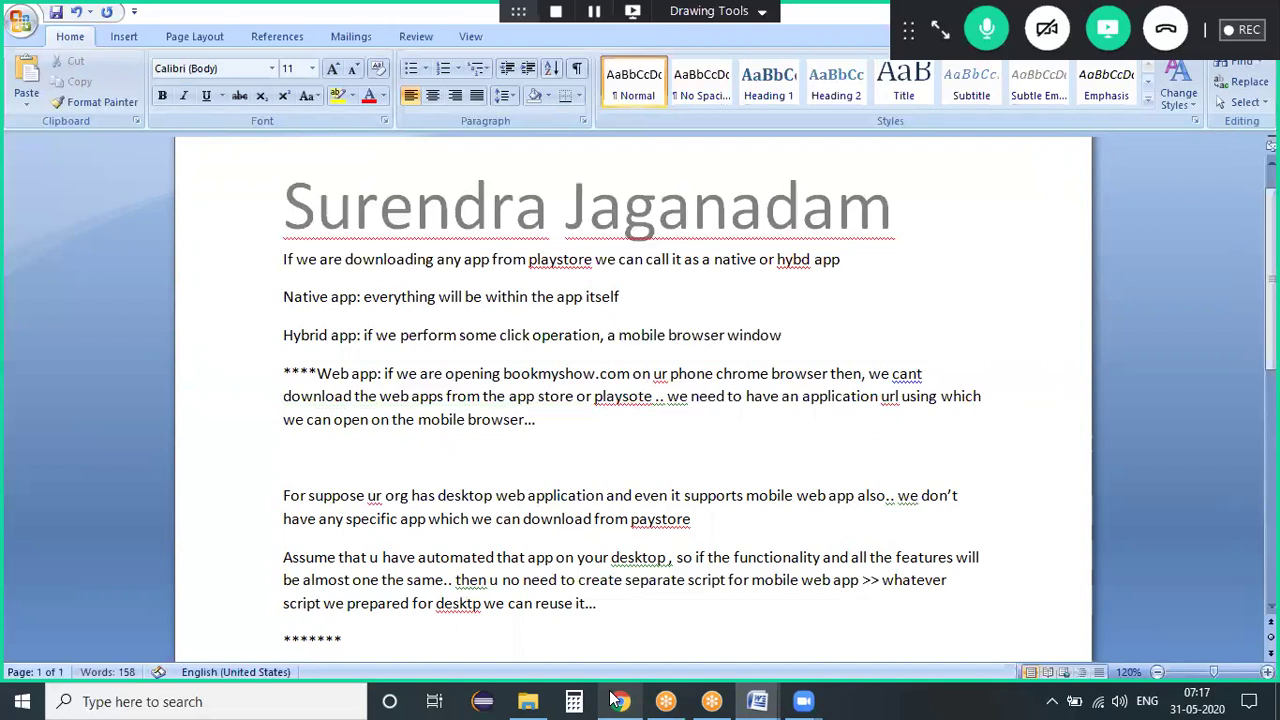
type(" wsill be opened by the")
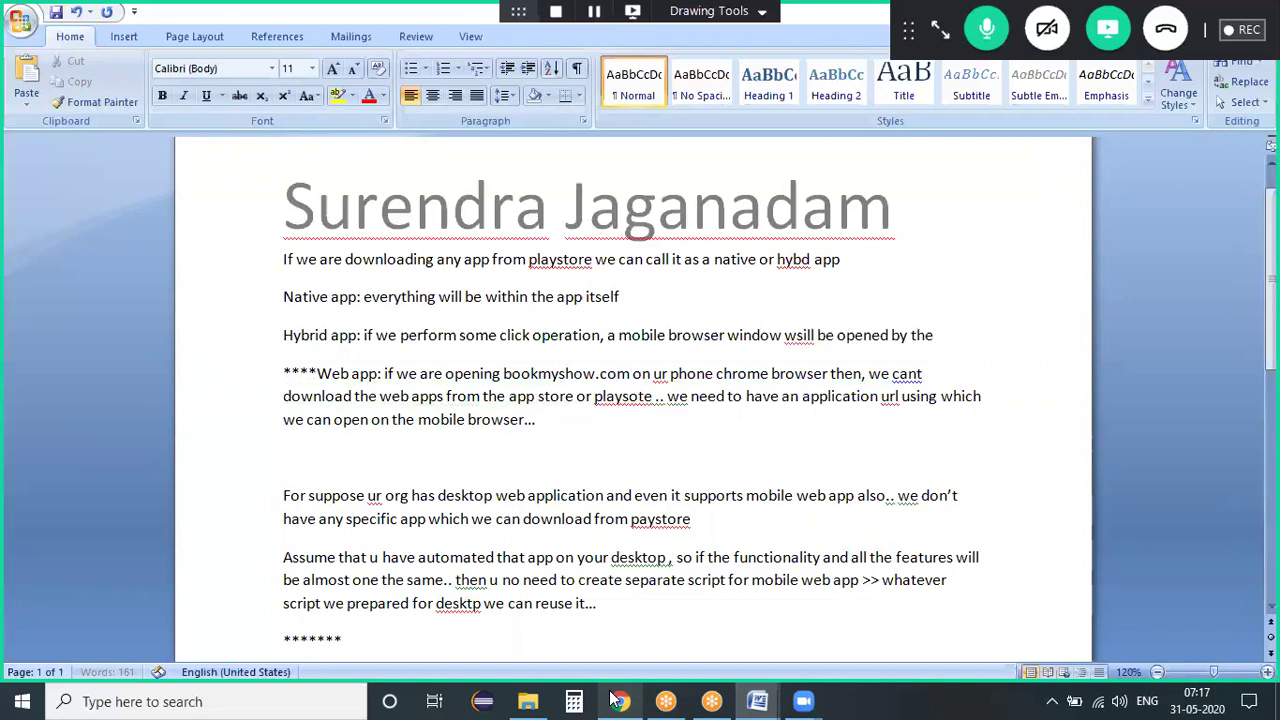
type(" app, so this")
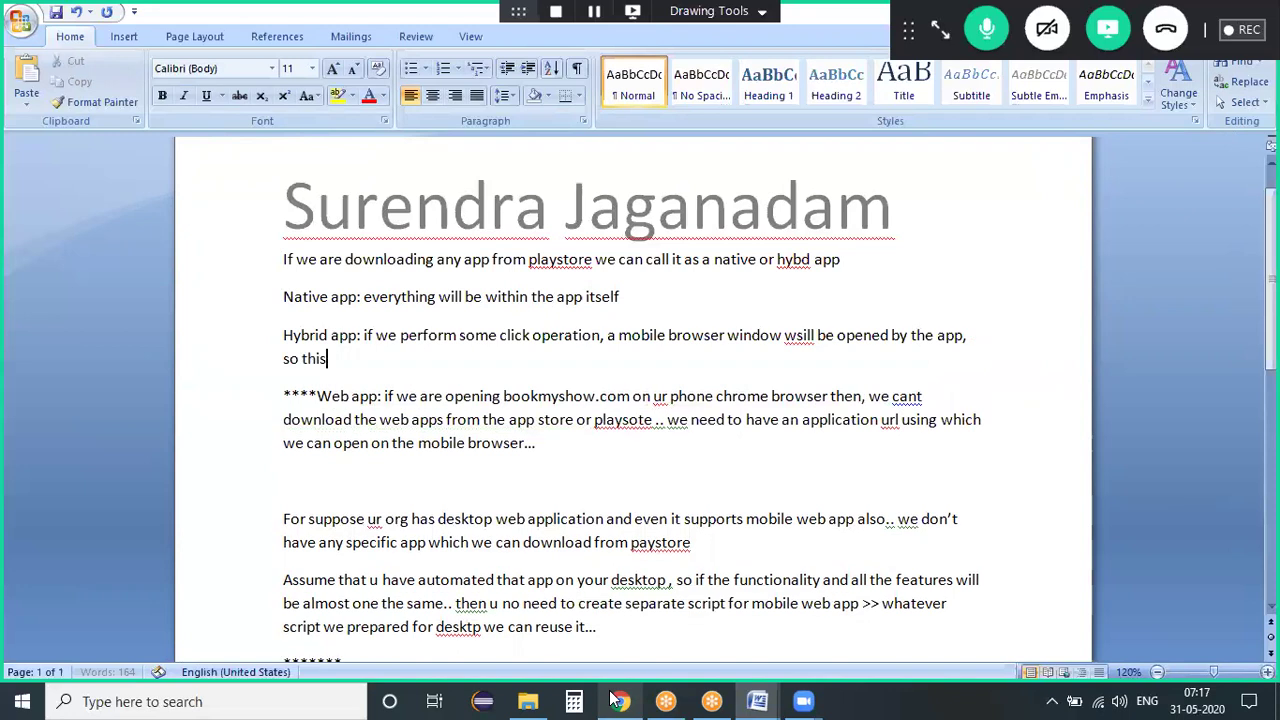
type(" app has ")
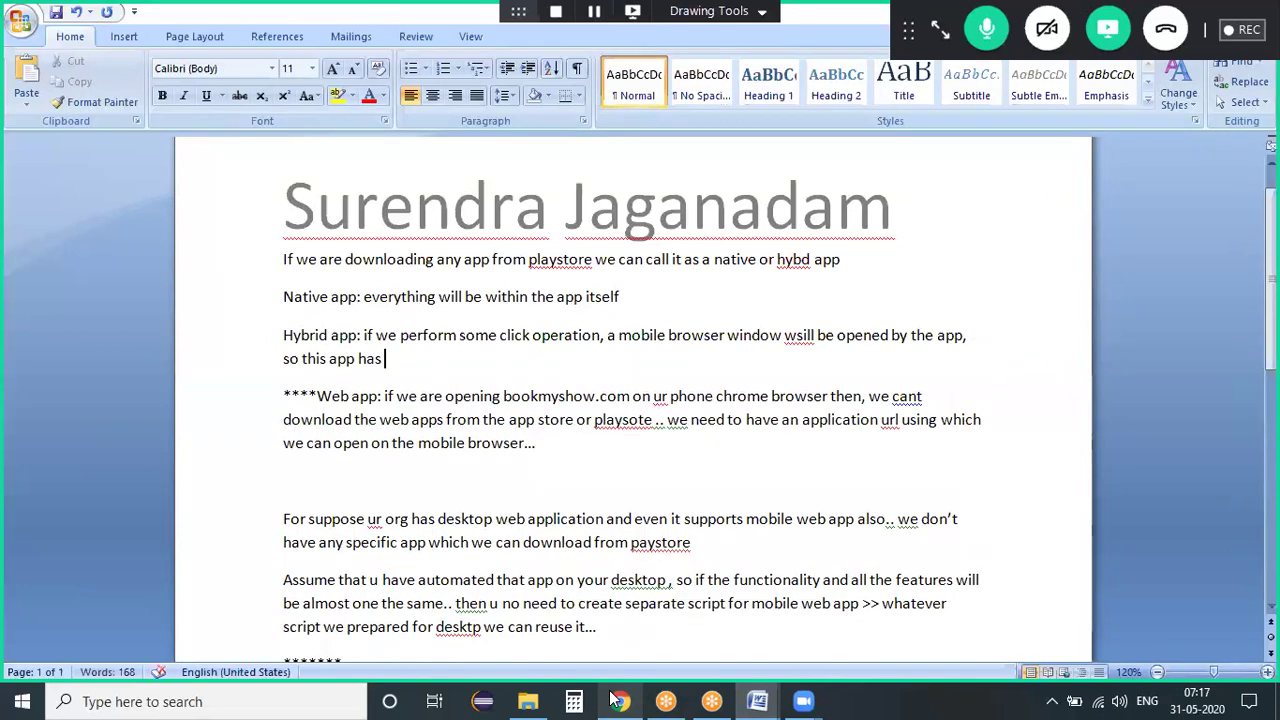
type("native view")
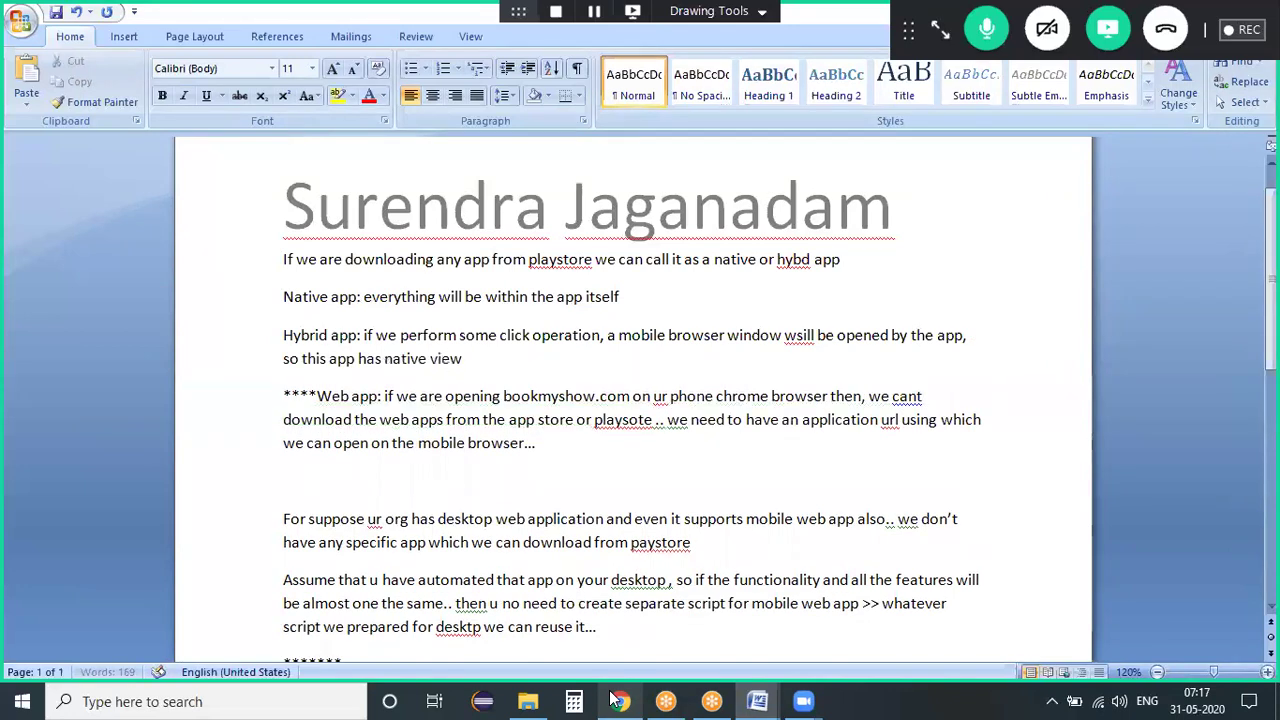
type(" and as well")
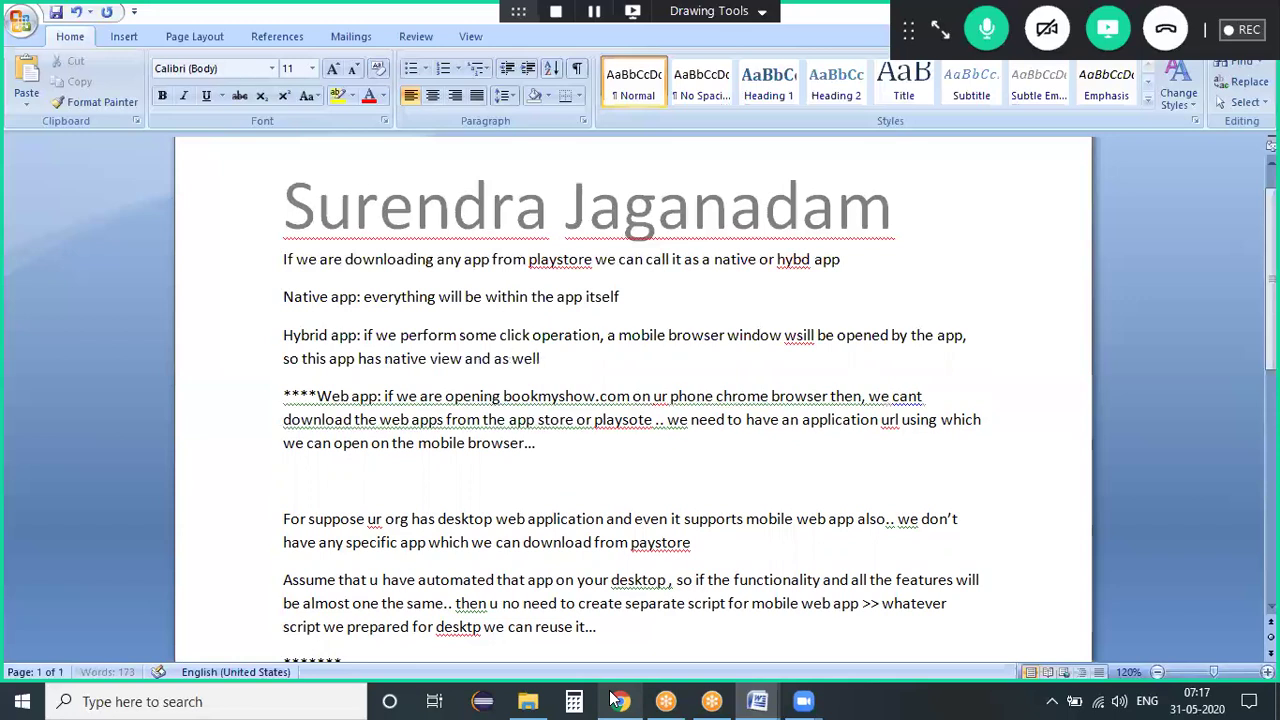
type(" as a we")
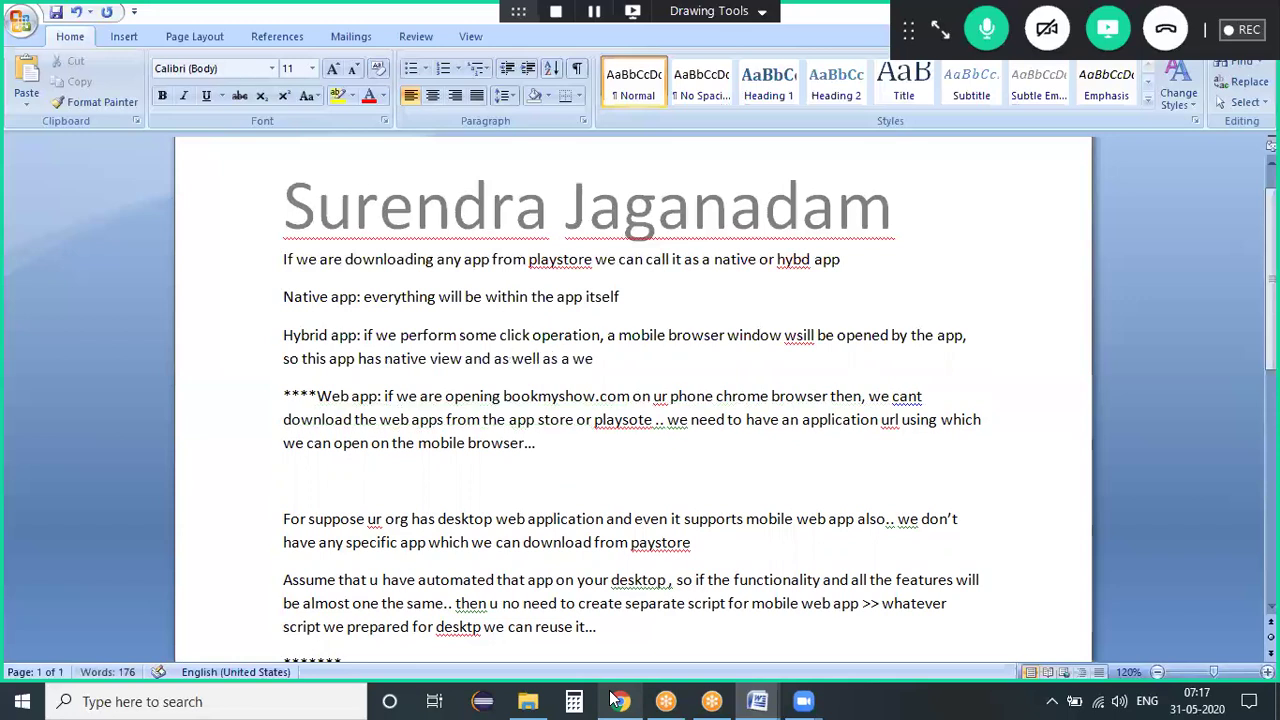
type("bview also...")
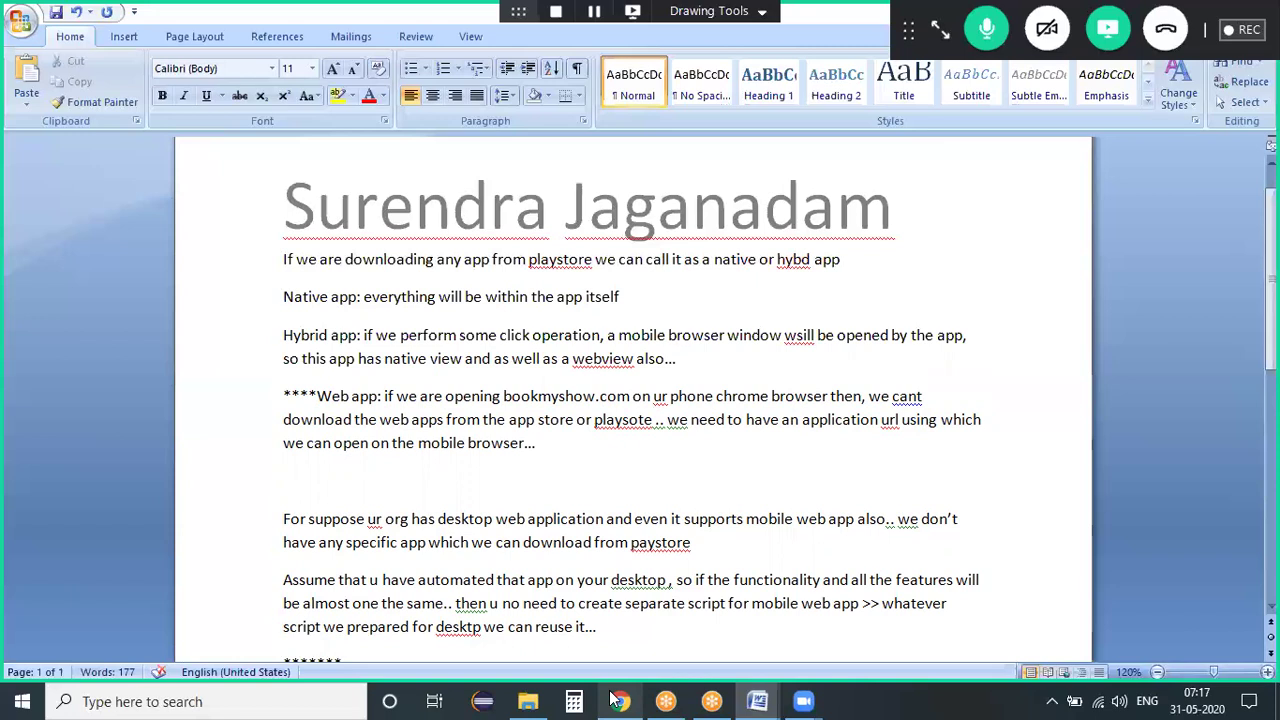
key("ctrl+a")
Step: Delete the selected notes and type 'Native app or Hybrid app' as the only line
key("Delete")
type("Native a")
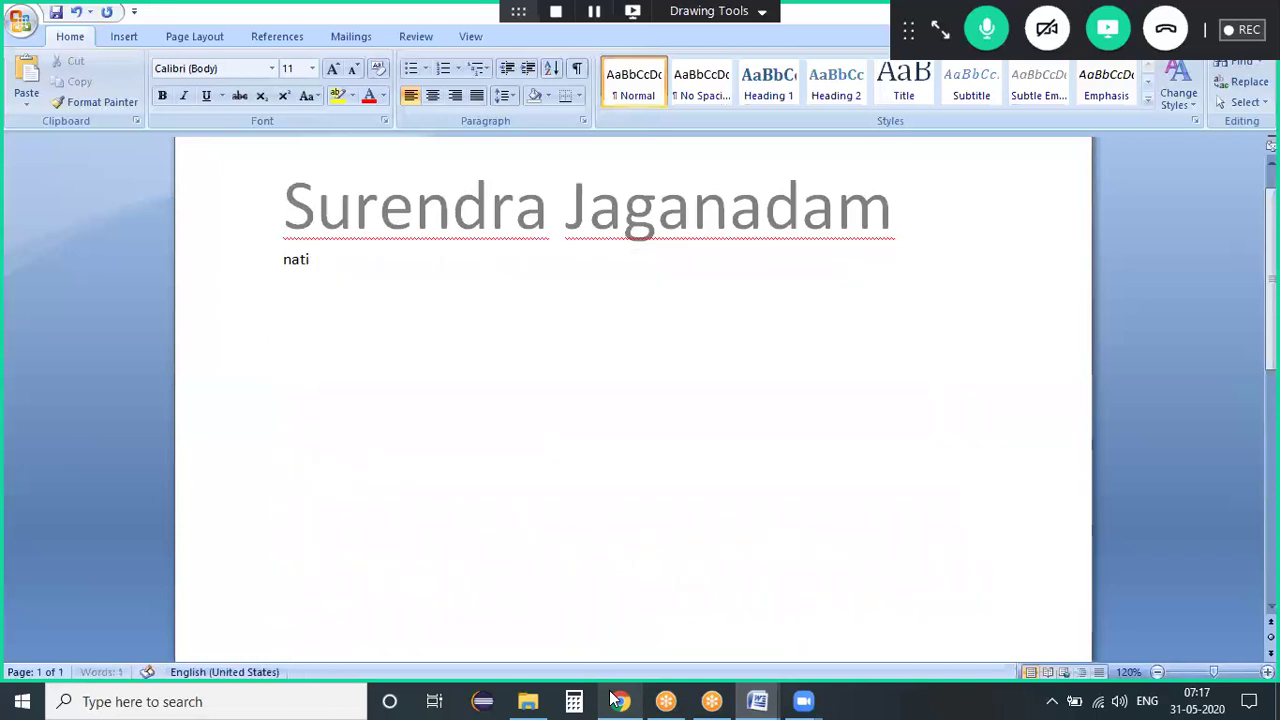
type("pp")
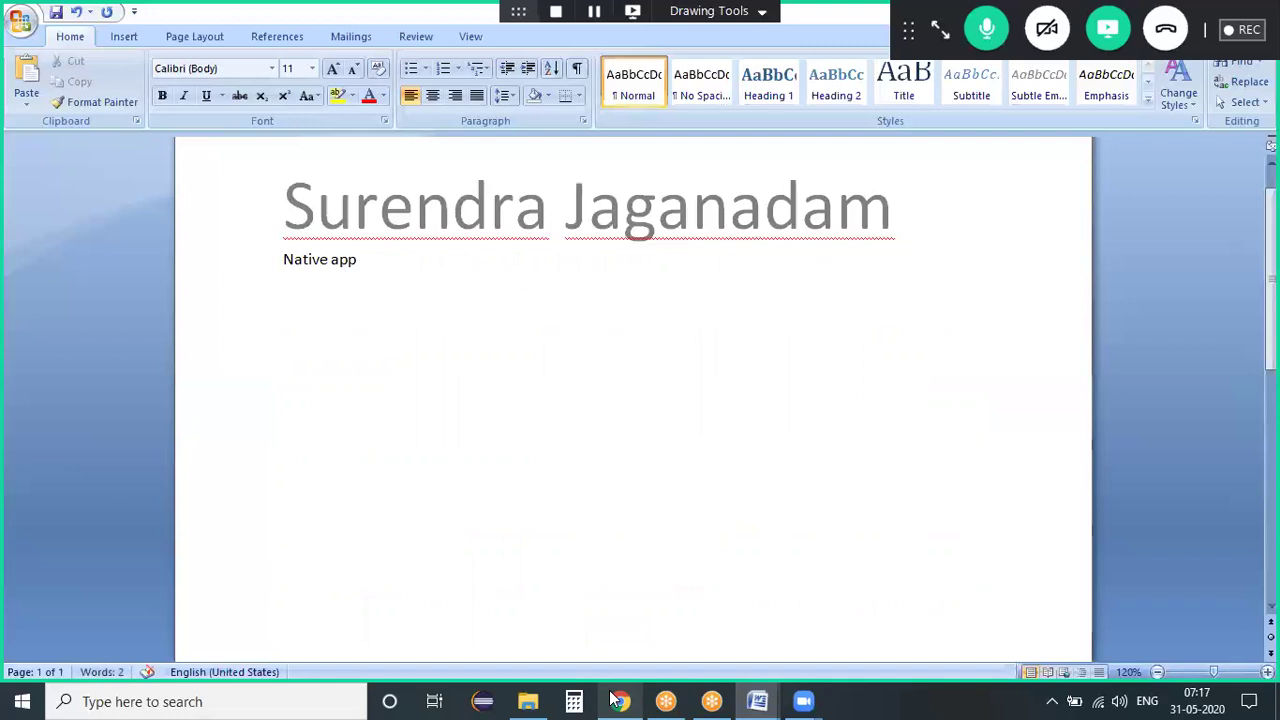
type(" or Hybrid app")
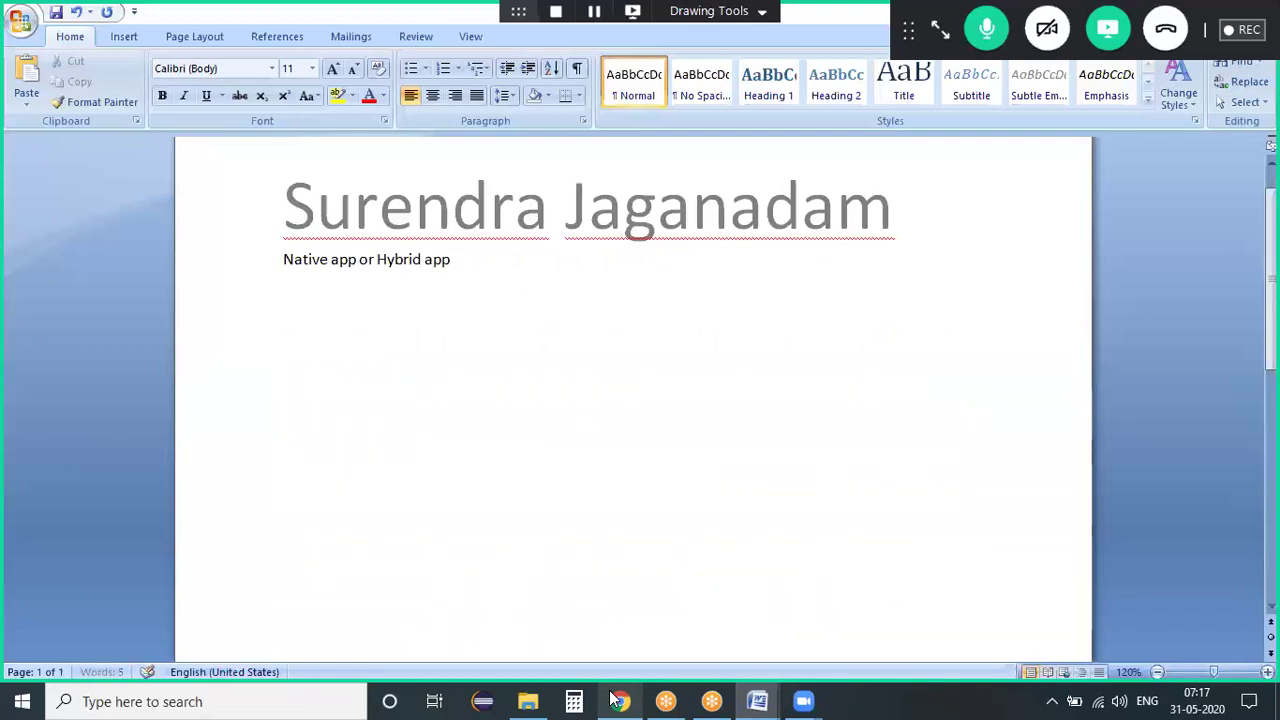
left_click(938, 33)
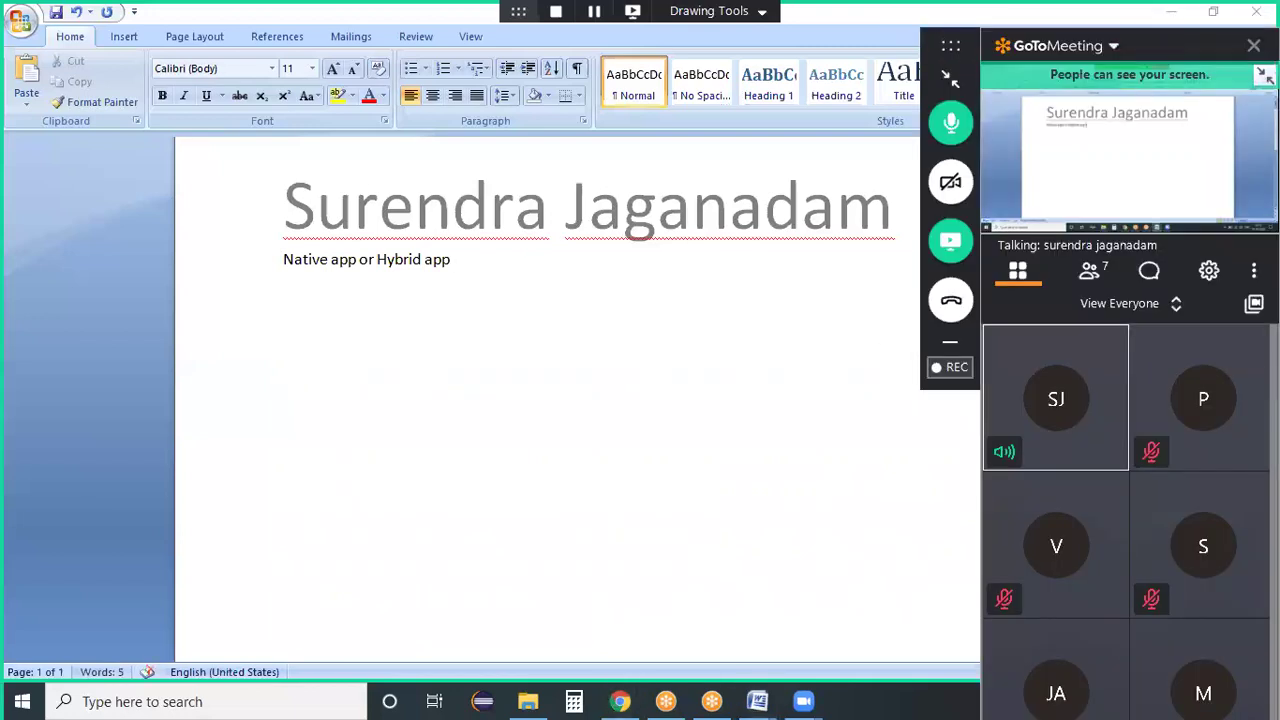
Step: Check the attendee list, send '??' in the GoToMeeting chat, and collapse the toolbar back to the notes
left_click(1091, 281)
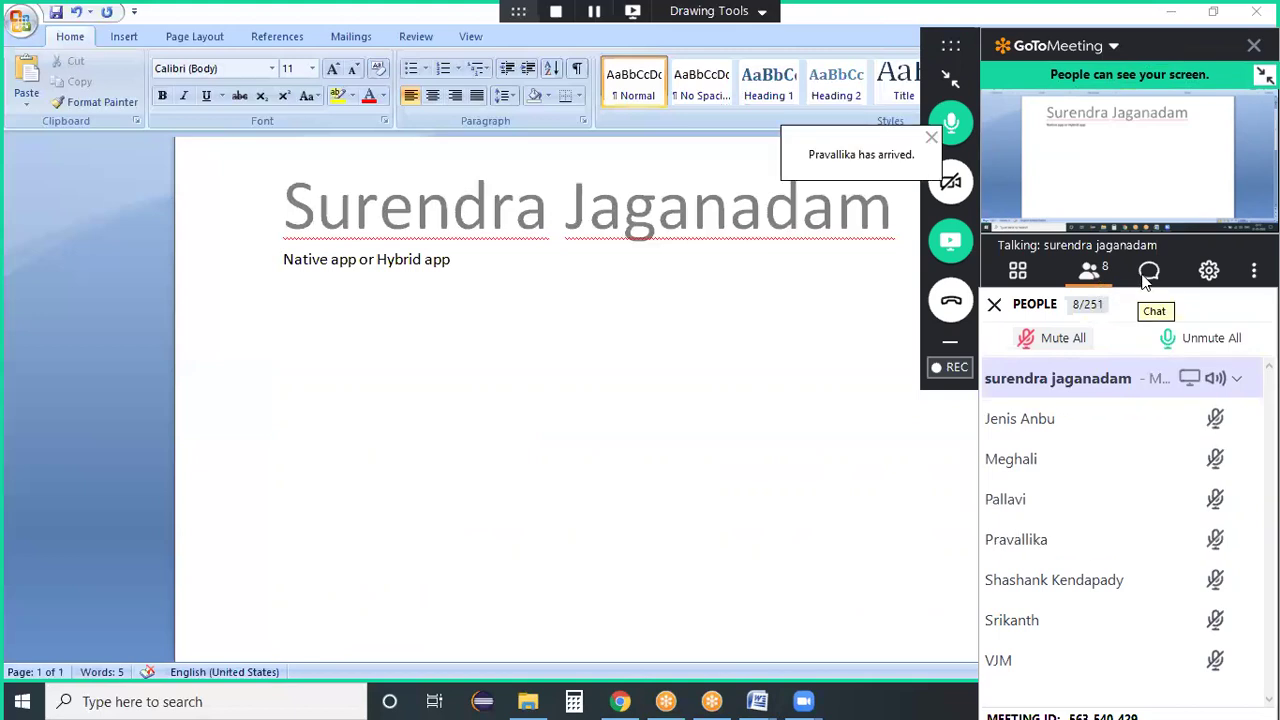
left_click(1142, 283)
left_click(1095, 280)
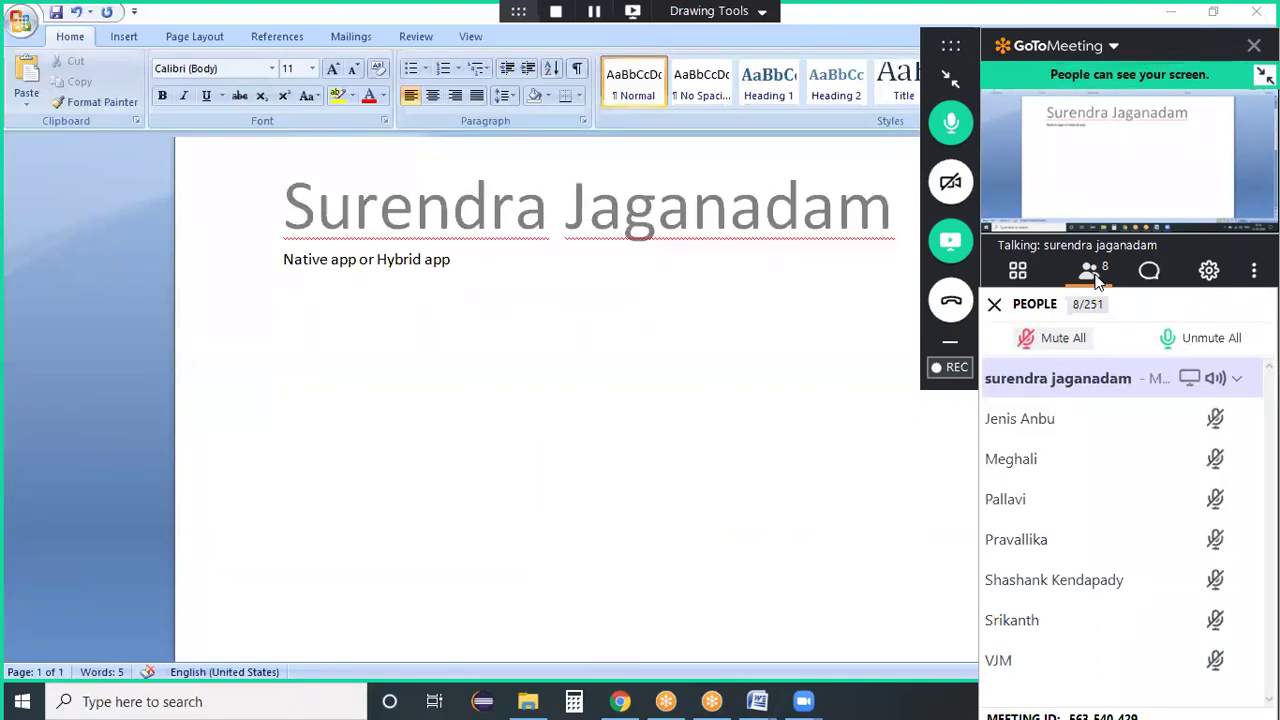
left_click(1149, 271)
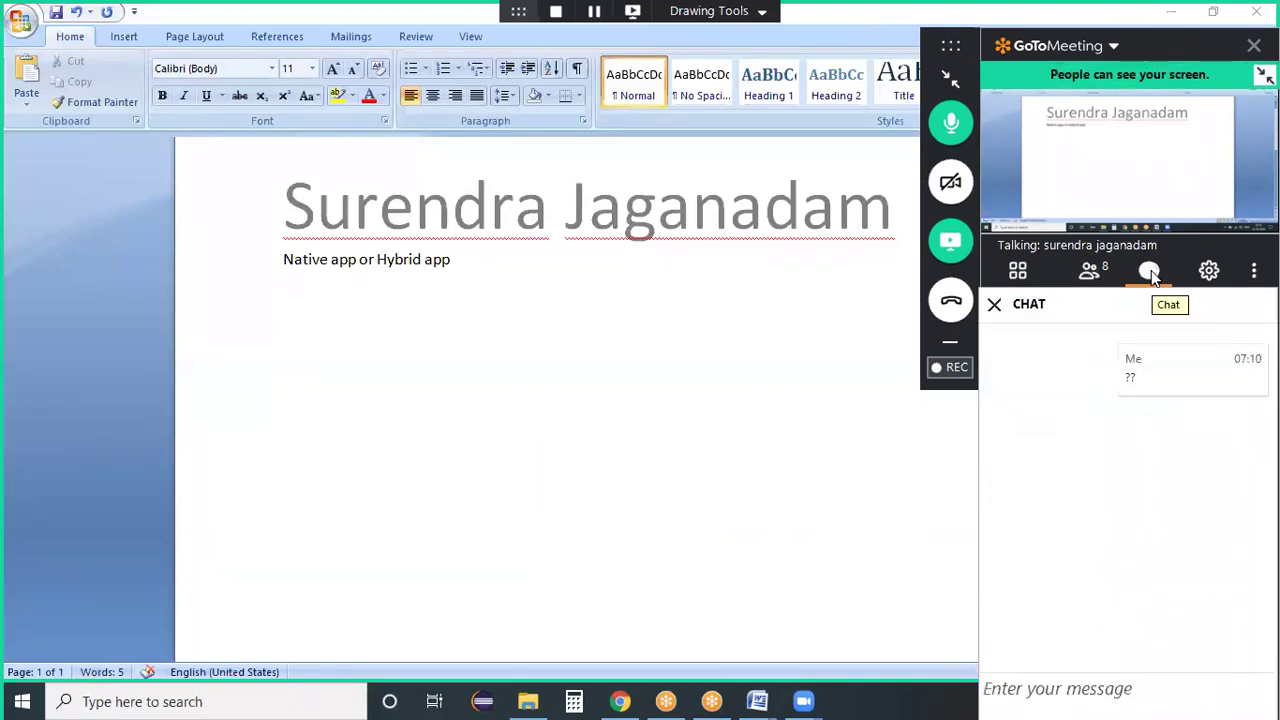
left_click(1048, 688)
type("??")
key("Return")
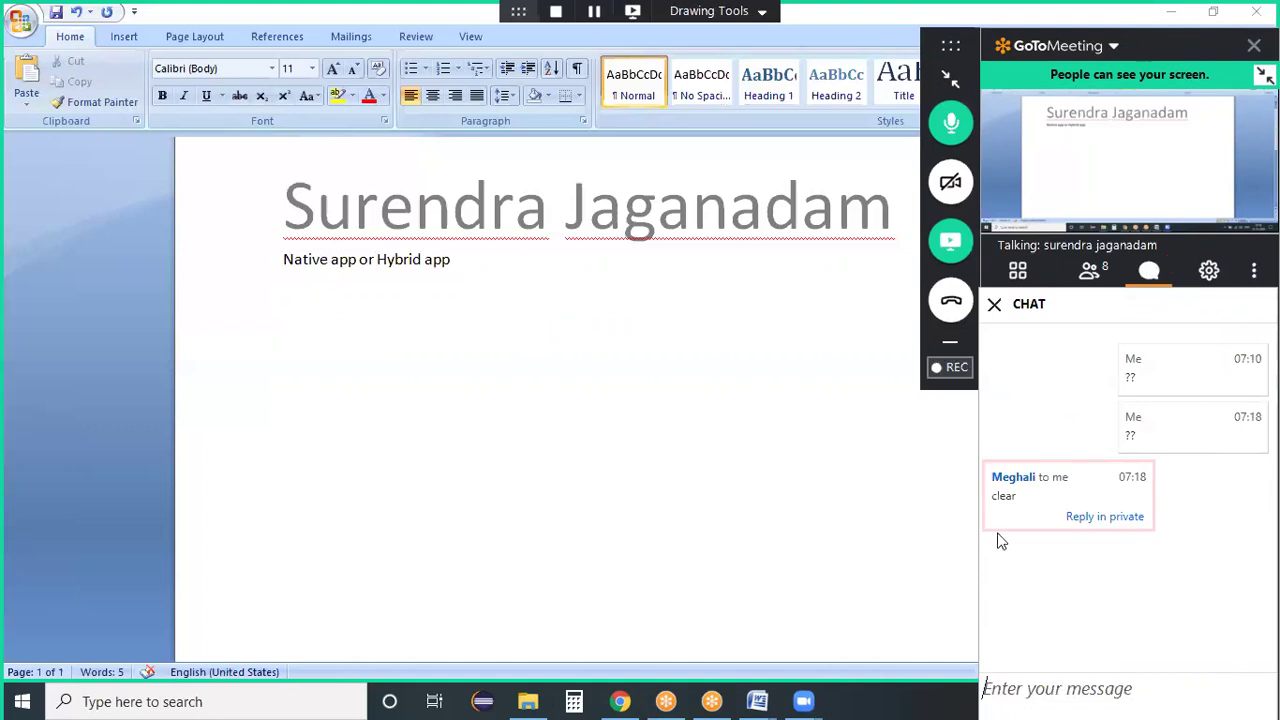
left_click(948, 77)
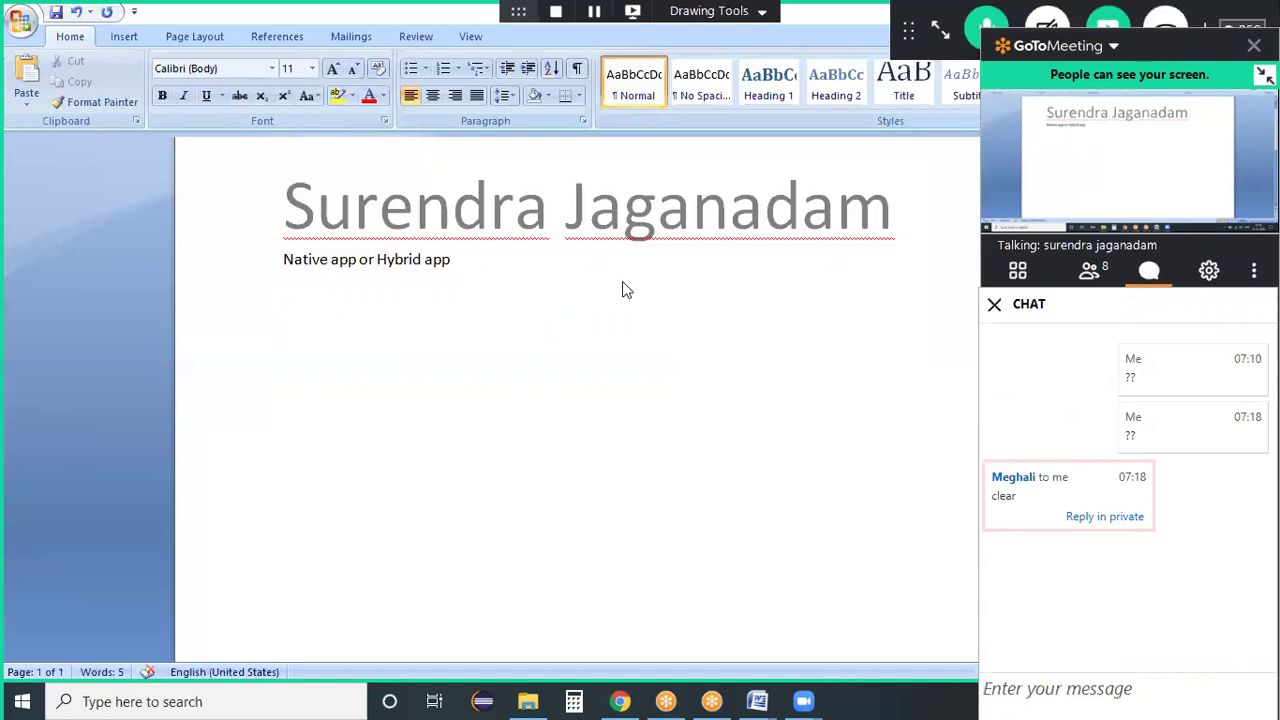
left_click(592, 317)
Step: Replace the line with the Play Store download question and answer that developers supply the app file Appium installs
key("shift+Home")
type("how can we test our app on the apps")
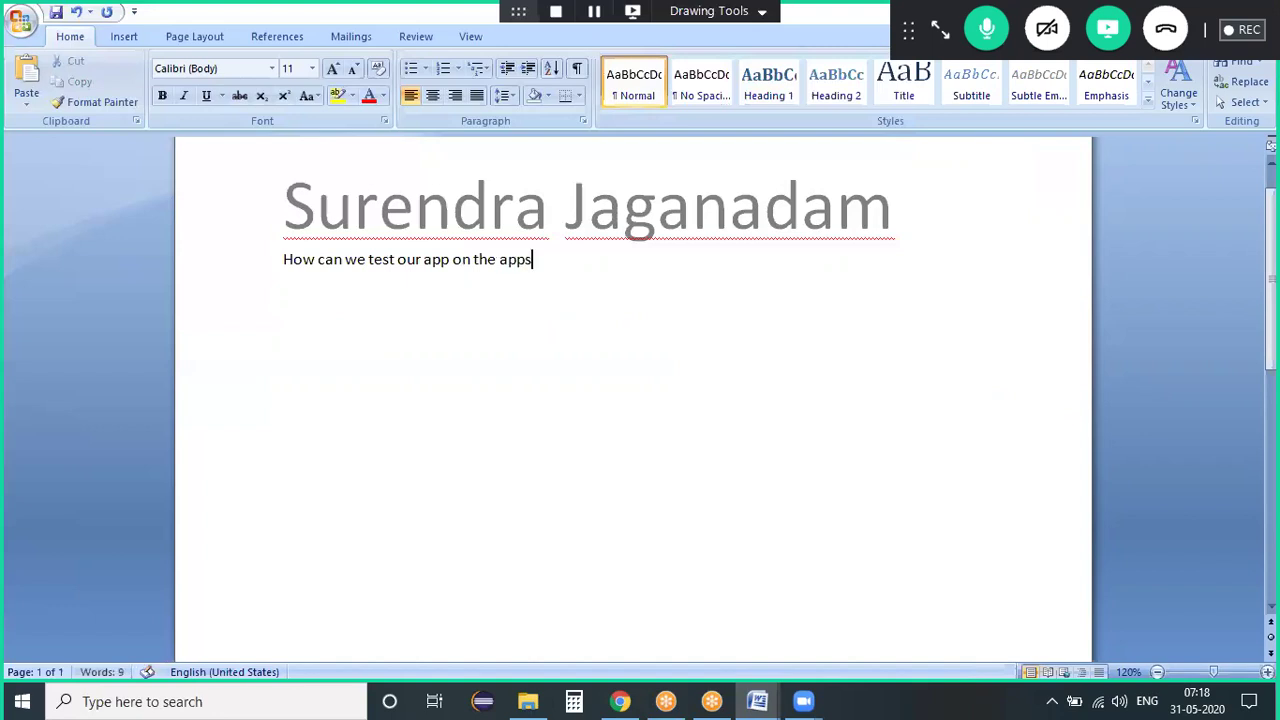
type(">> do we ned to do")
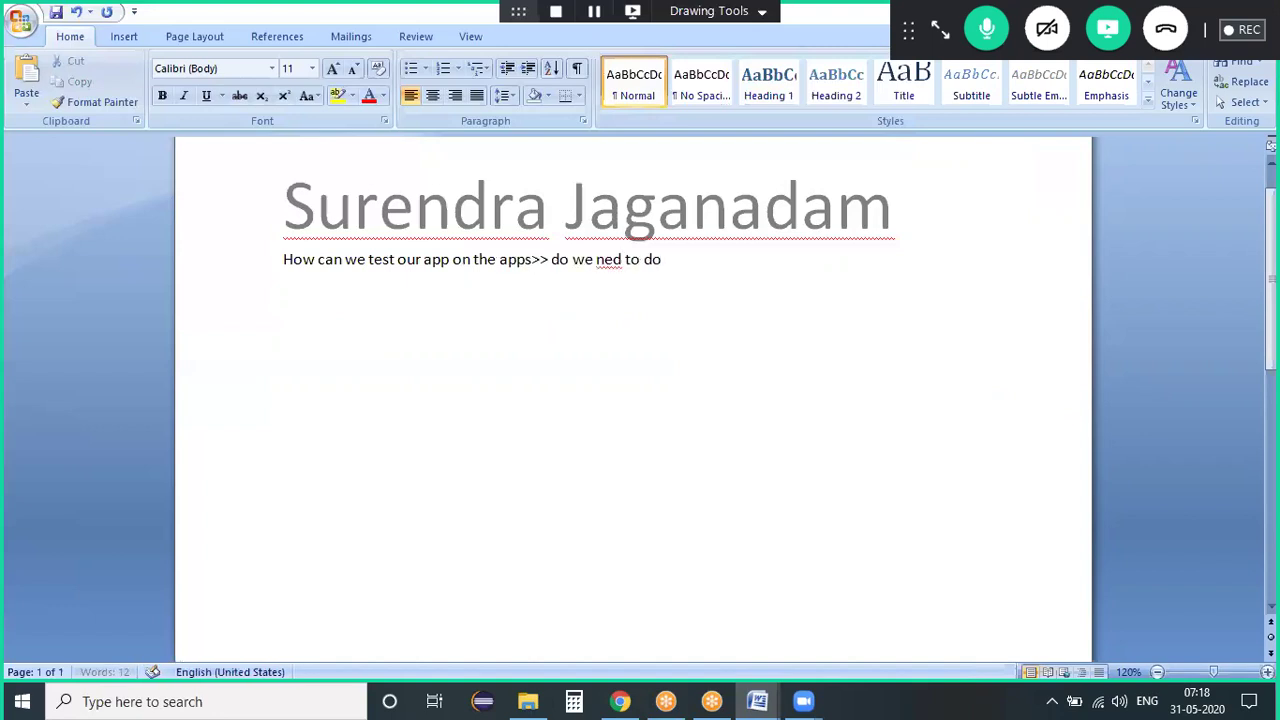
type("wnload the apps")
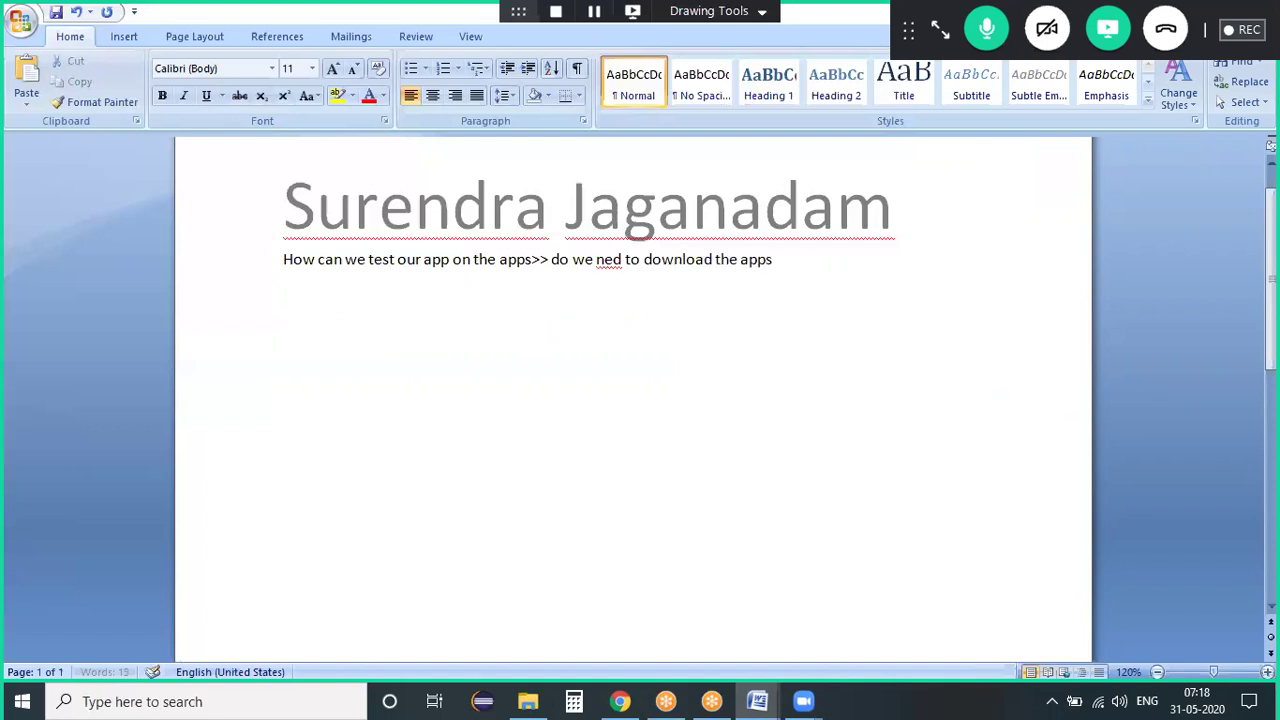
type(" from the playstore??")
key("Return")
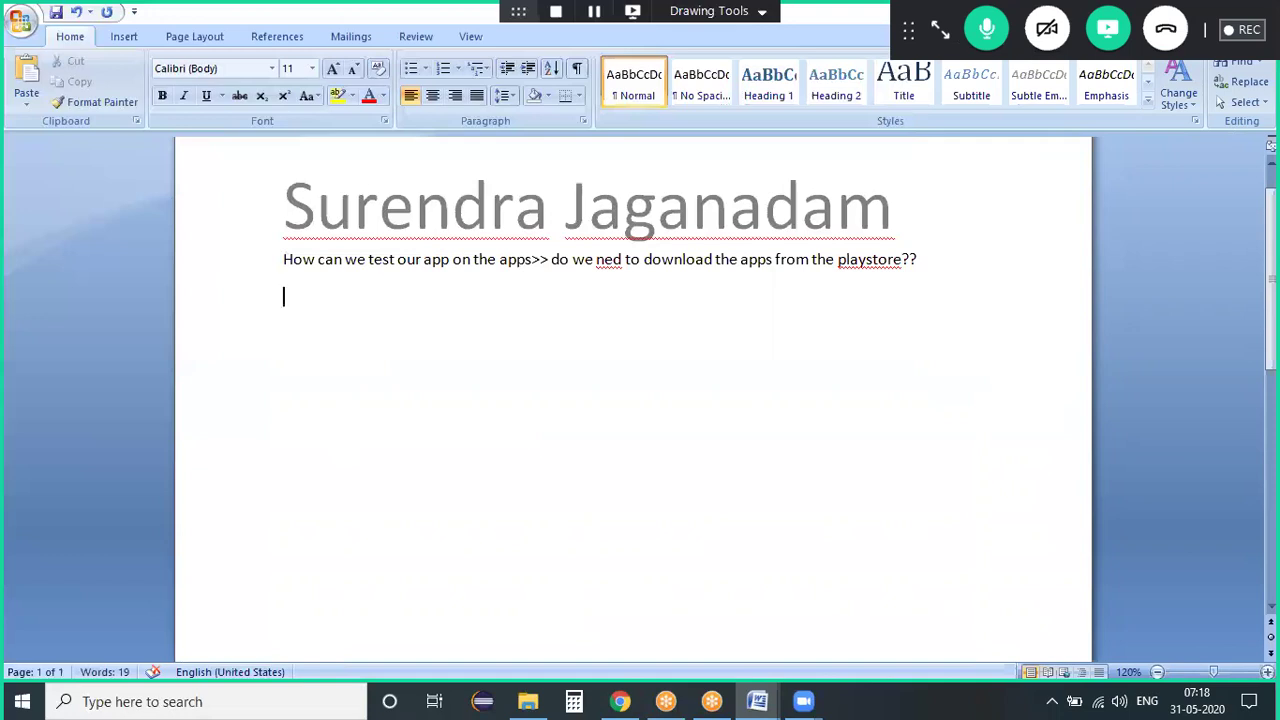
type("developer")
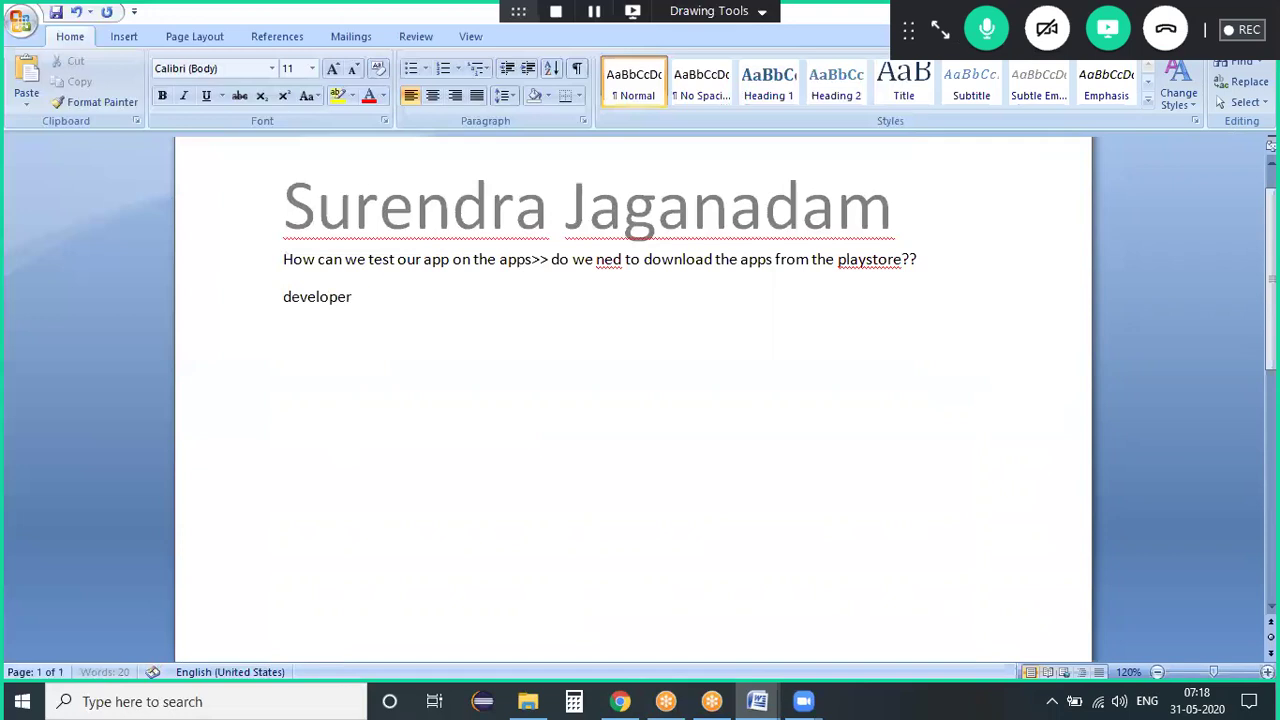
type("s wil provi")
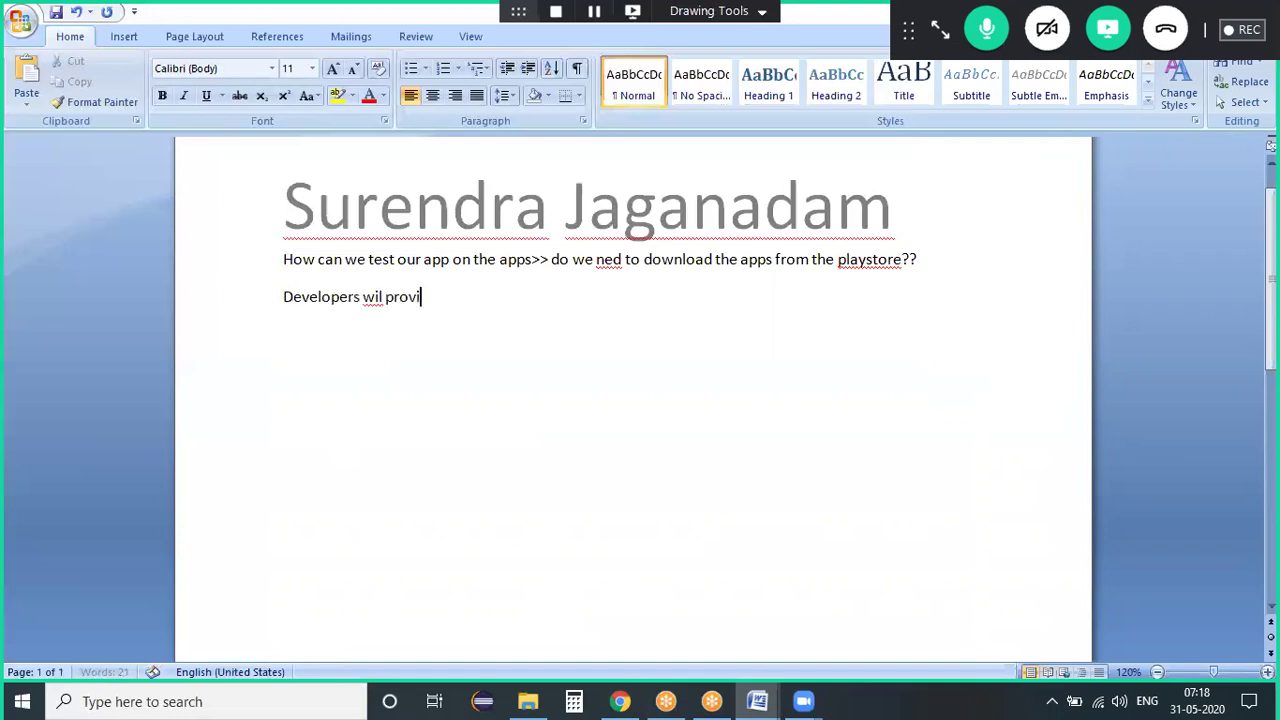
type("de us the latest app file in")
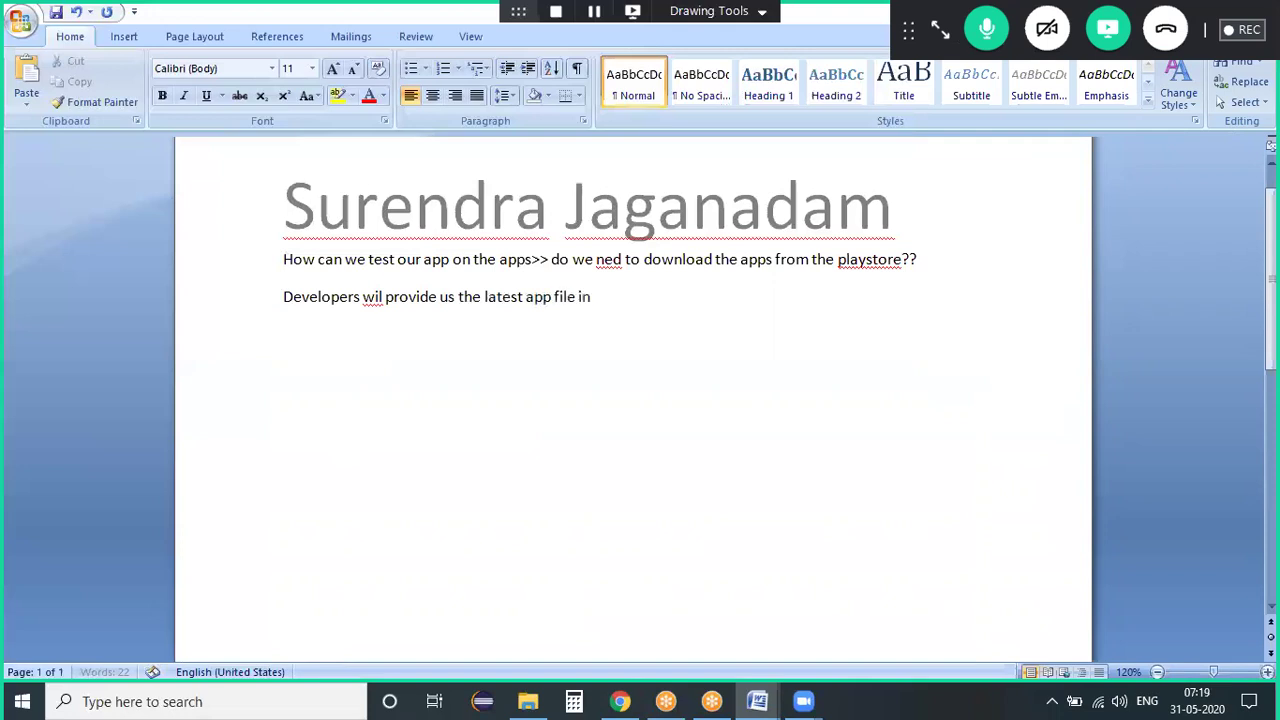
type("formation which we wil")
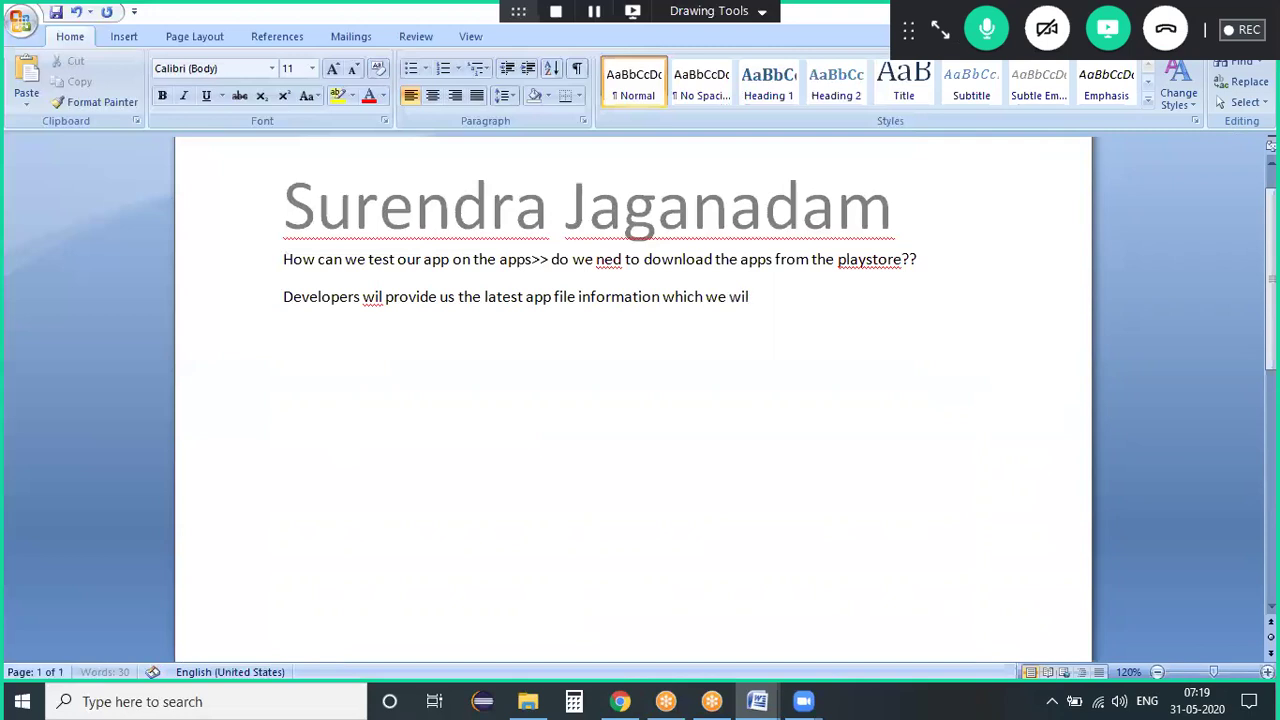
type("l use in our appium scrip")
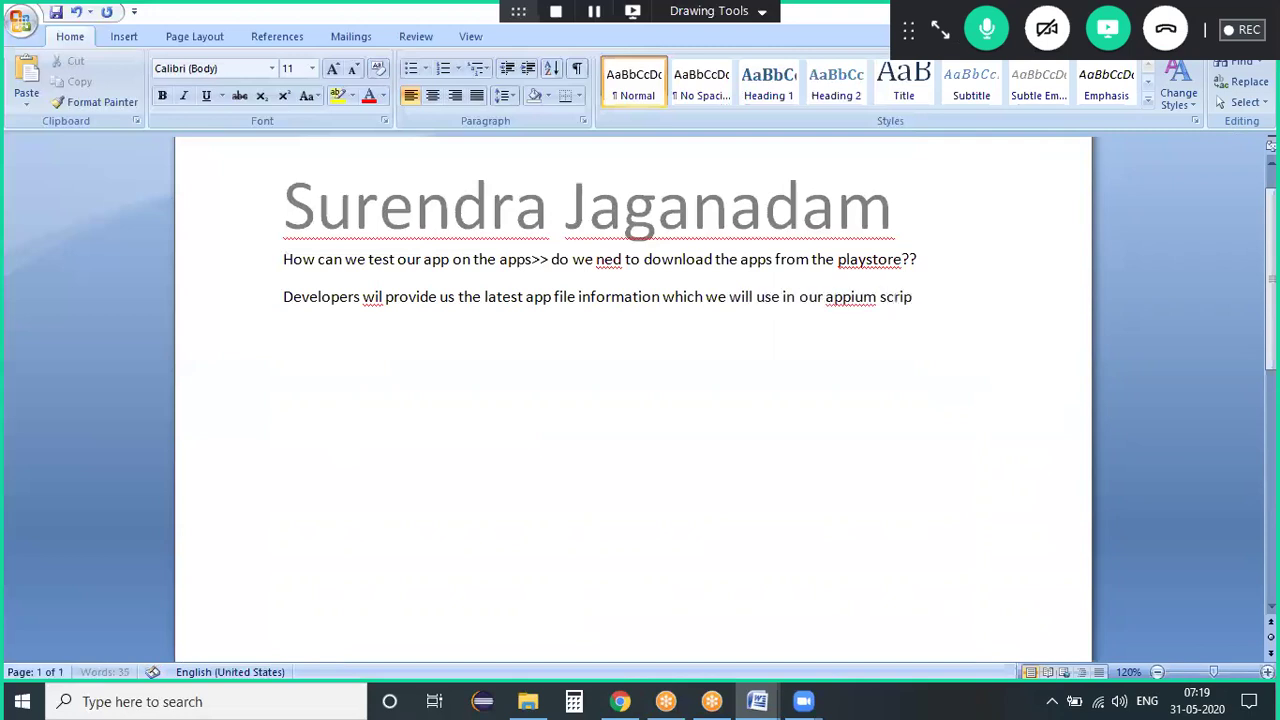
type("t so that it will recognize an")
type("d it will install the")
type(" appfor us on t")
type("he ta")
type("rg")
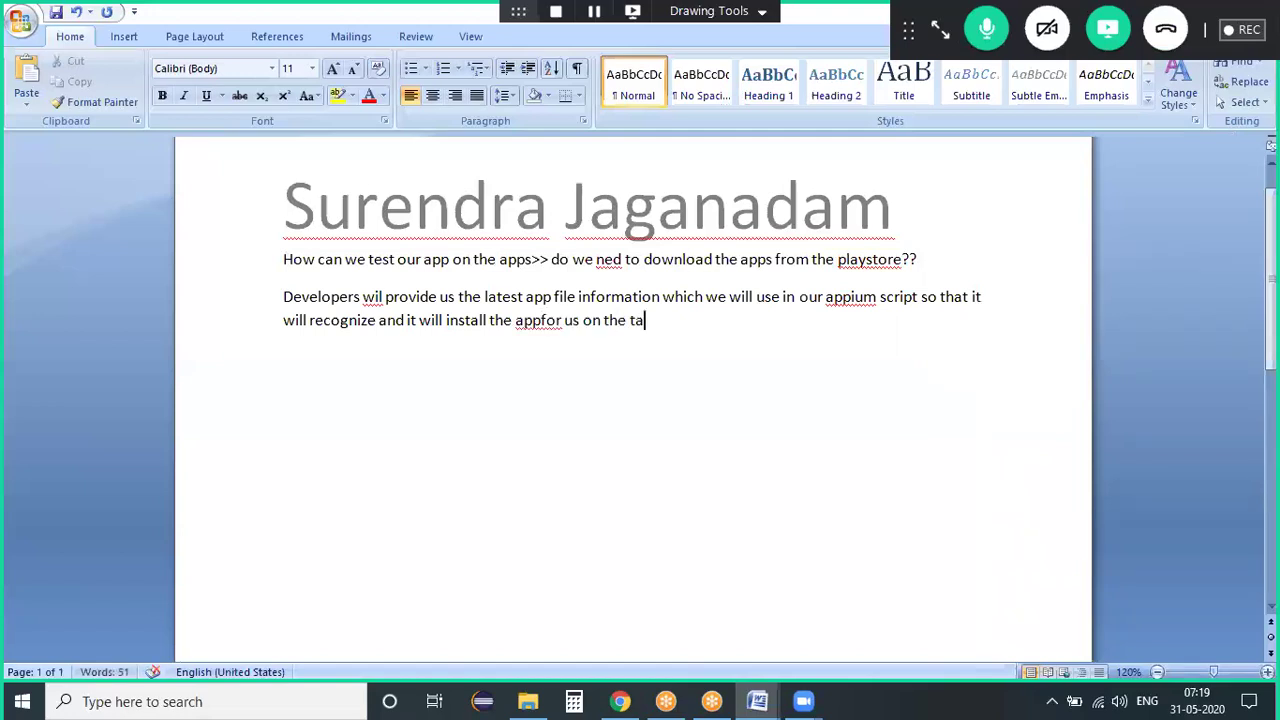
type("eted mob")
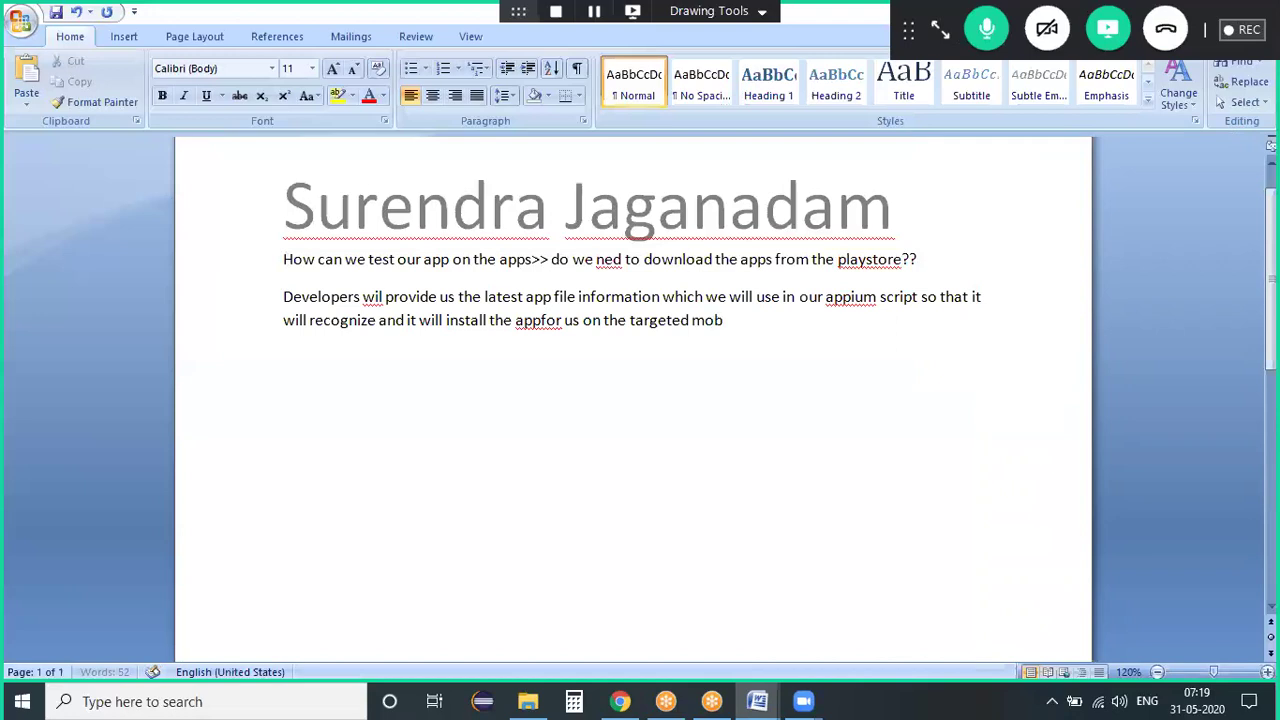
type("ile device..")
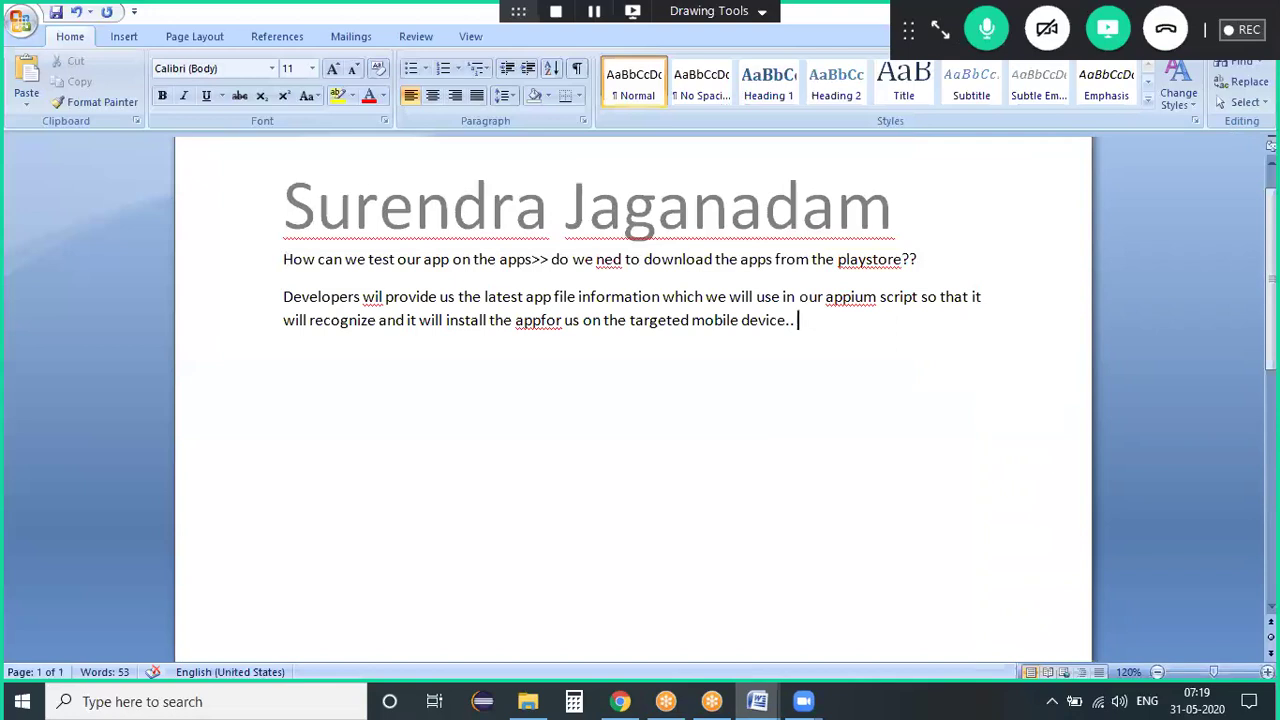
Step: Replace the old notes with 'What are all the concepts we r going to study as part of this training program??'
key("ctrl+shift+Up")
key("ctrl+shift+Up")
key("BackSpace")
type("What are all the cn")
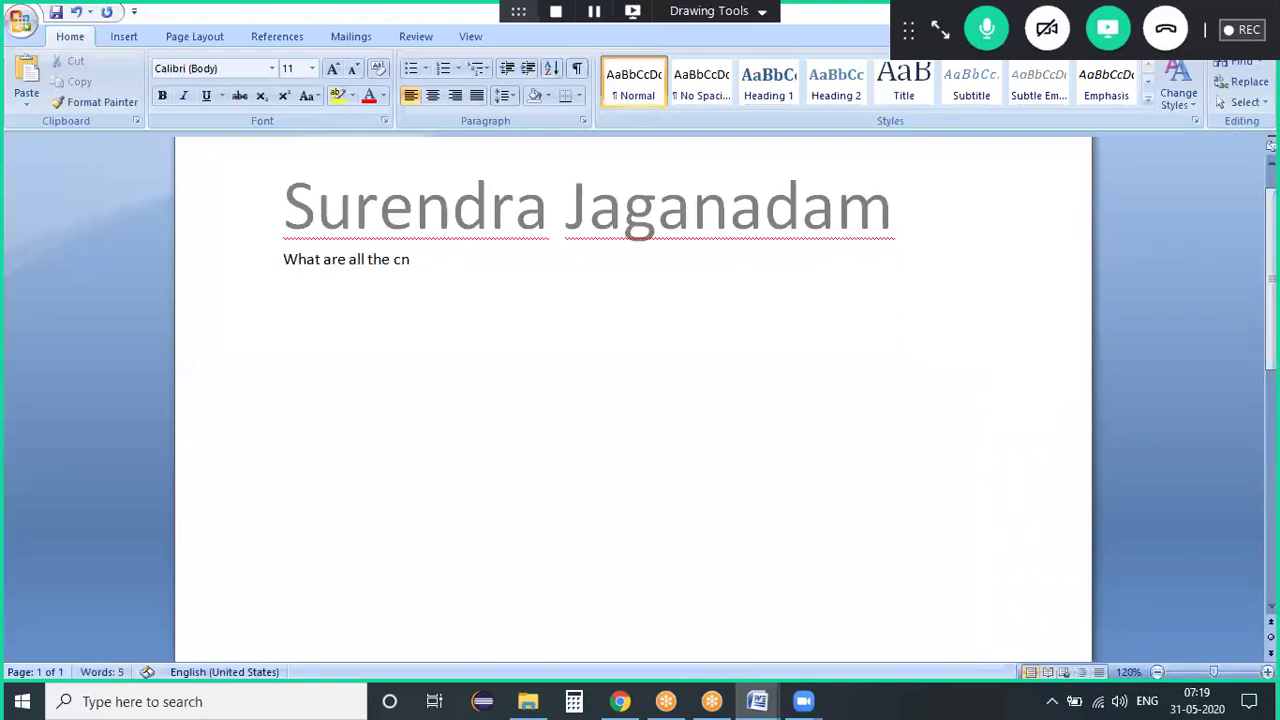
key("BackSpace")
type("oncepts we r going to stu")
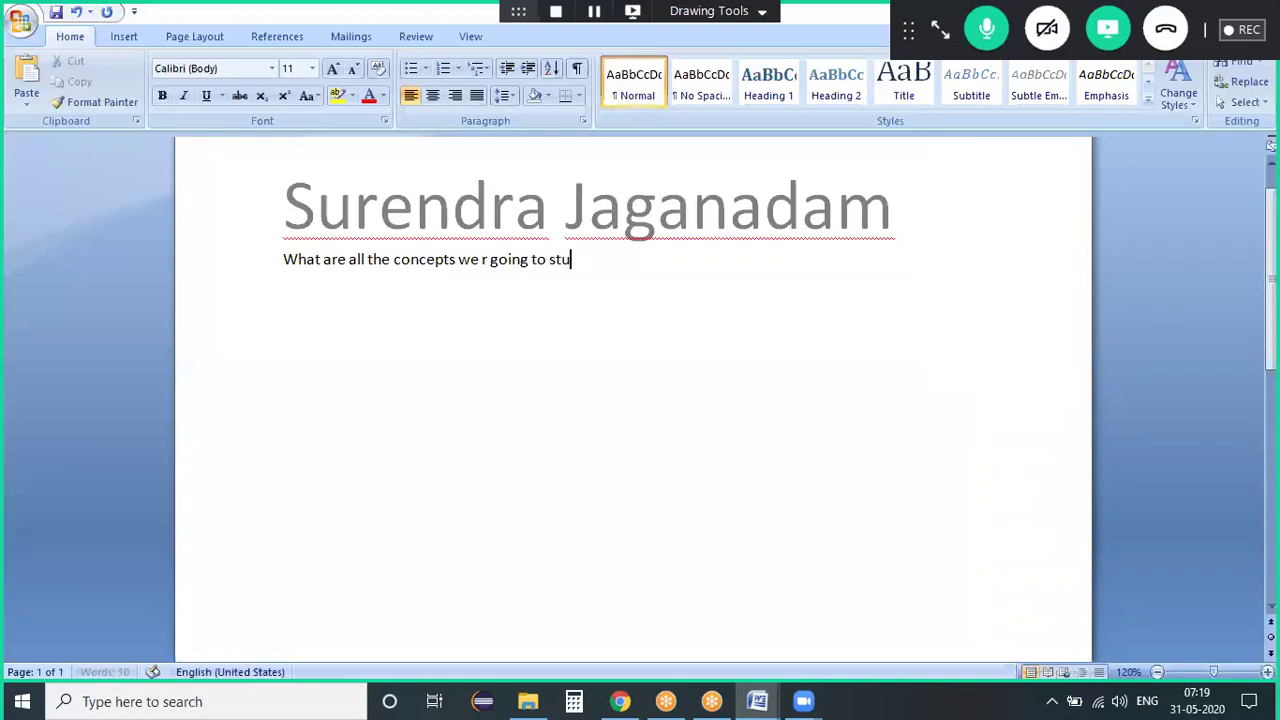
type("dy as part of this training program??")
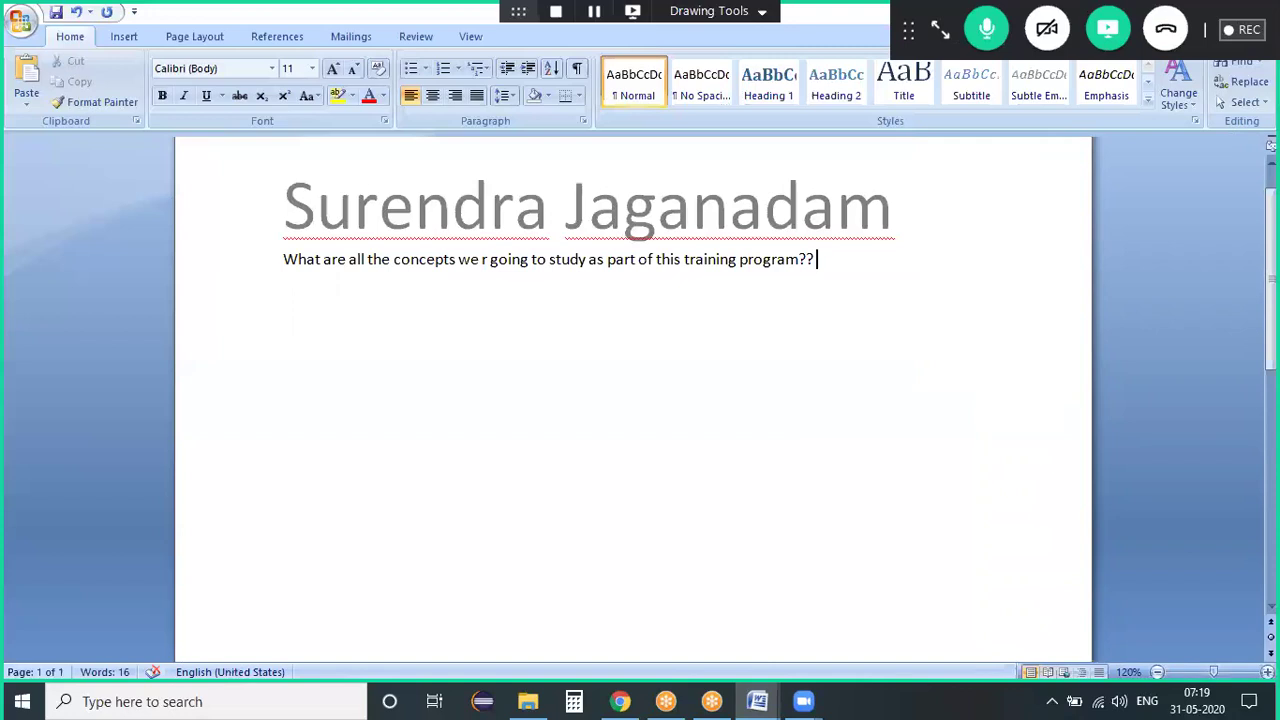
key("Return")
Step: Add a numbered list with items 'android' and 'iOS'
left_click(443, 68)
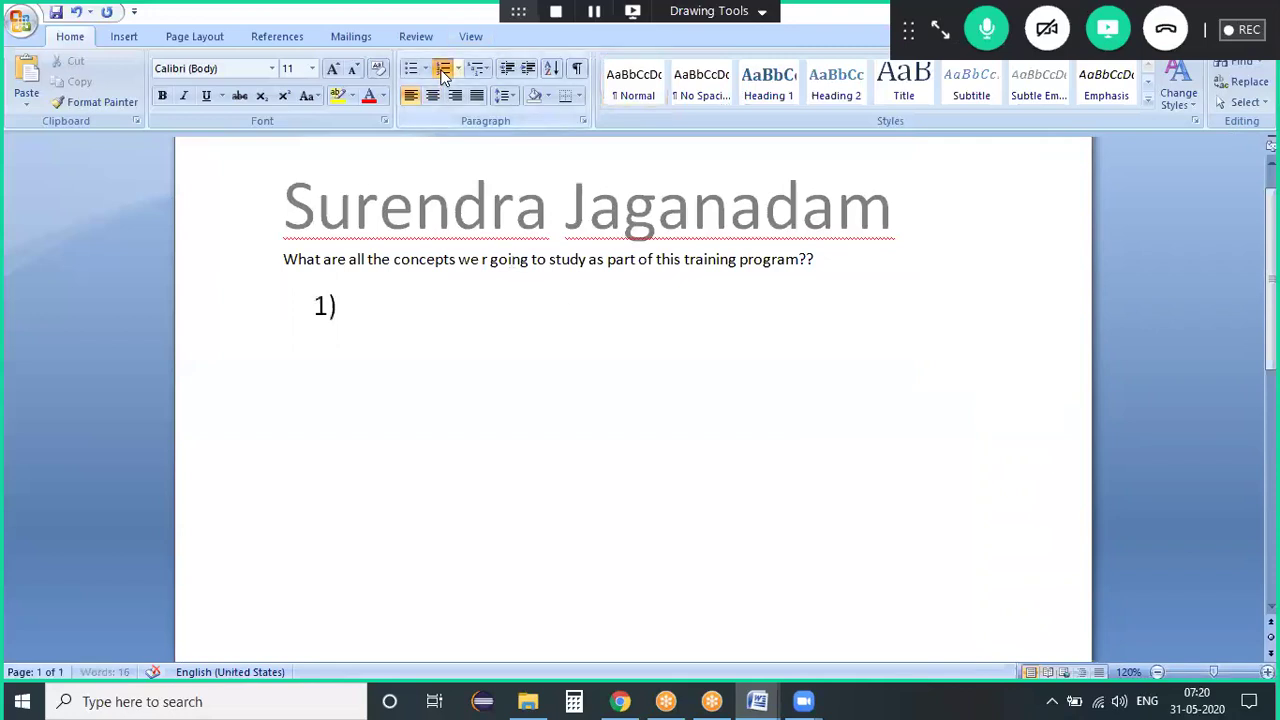
type("android")
key("Return")
type("iOS")
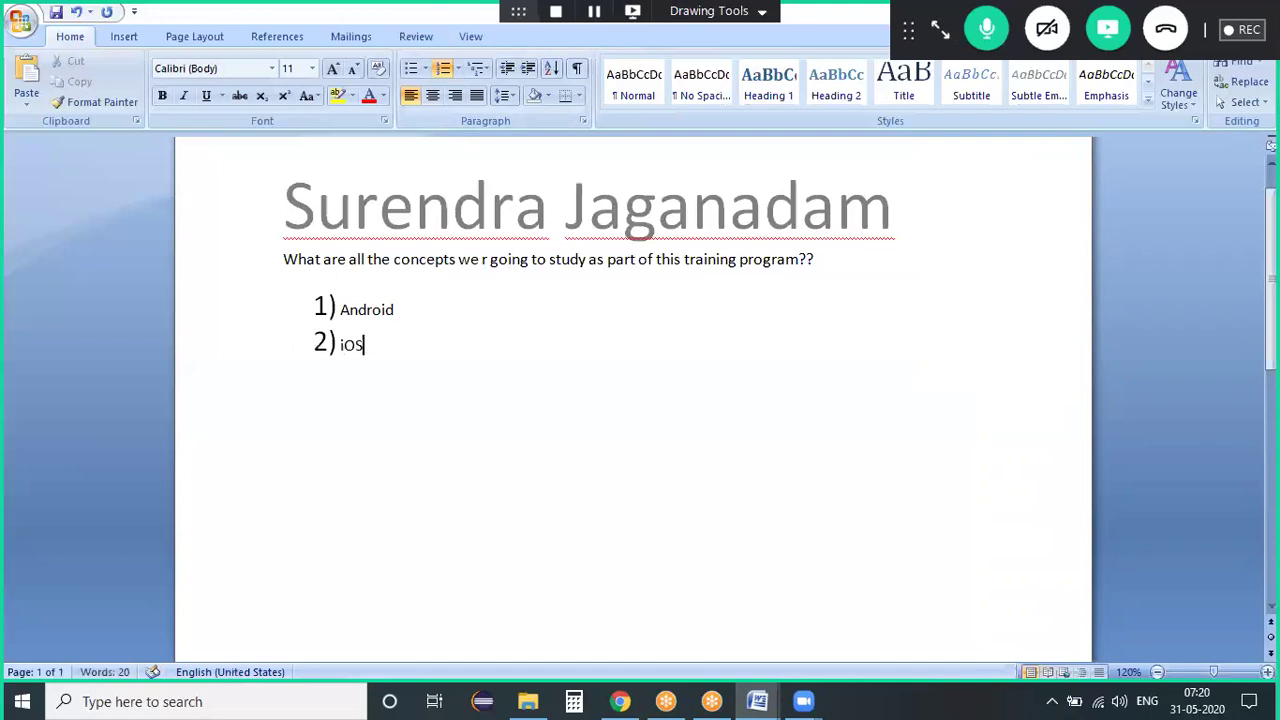
Step: Add the paragraph 'we will pick few scenarios which are on the app like:'
left_click(398, 309)
key("Return")
key("Return")
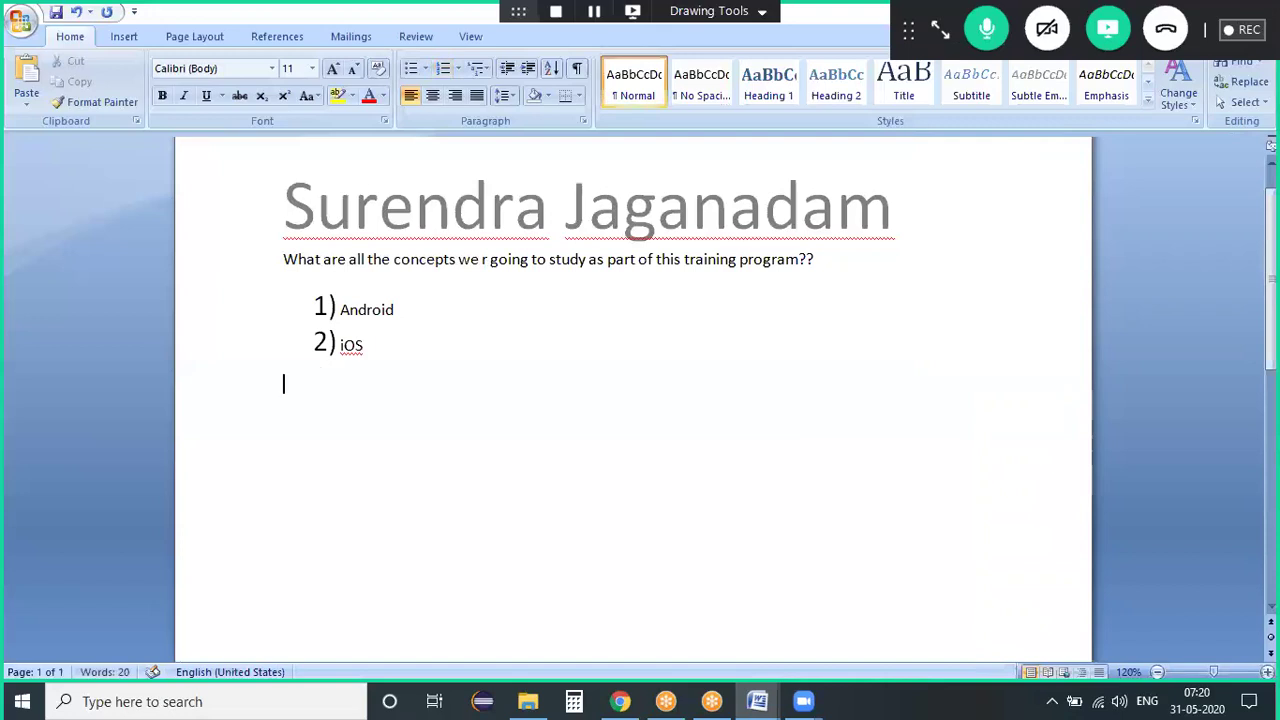
type("we will pick few")
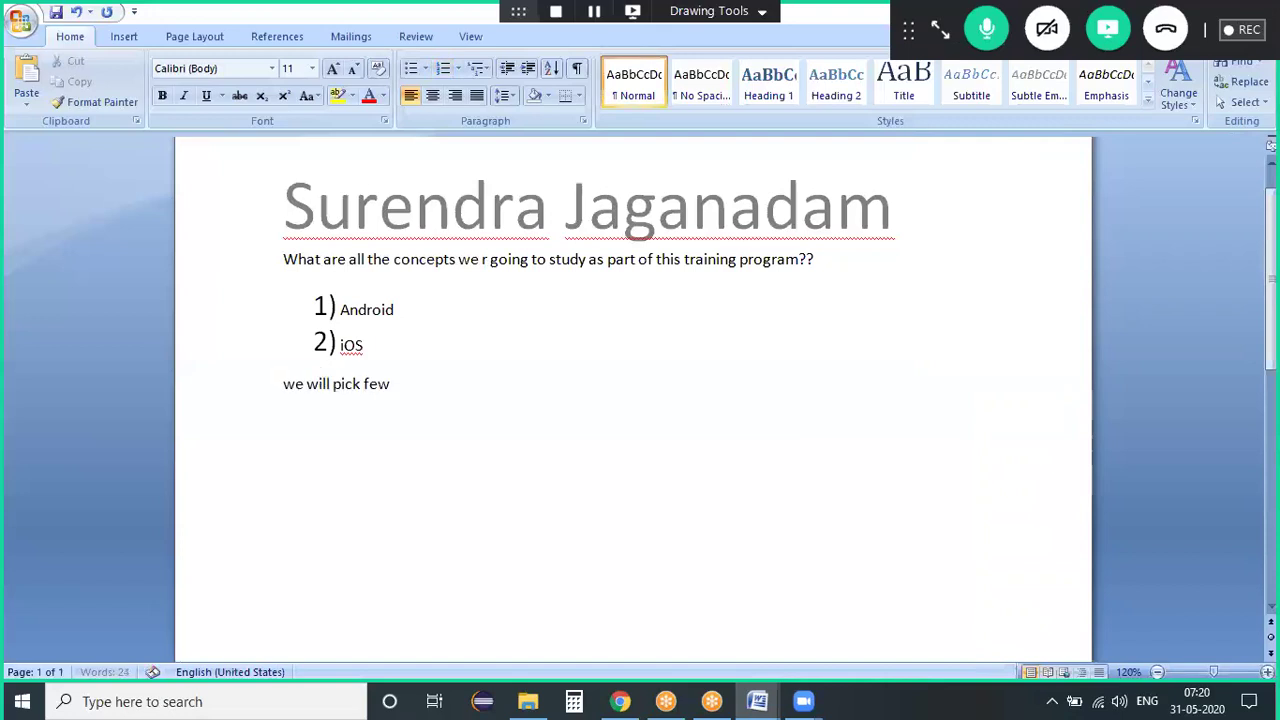
type(" scenarios which w")
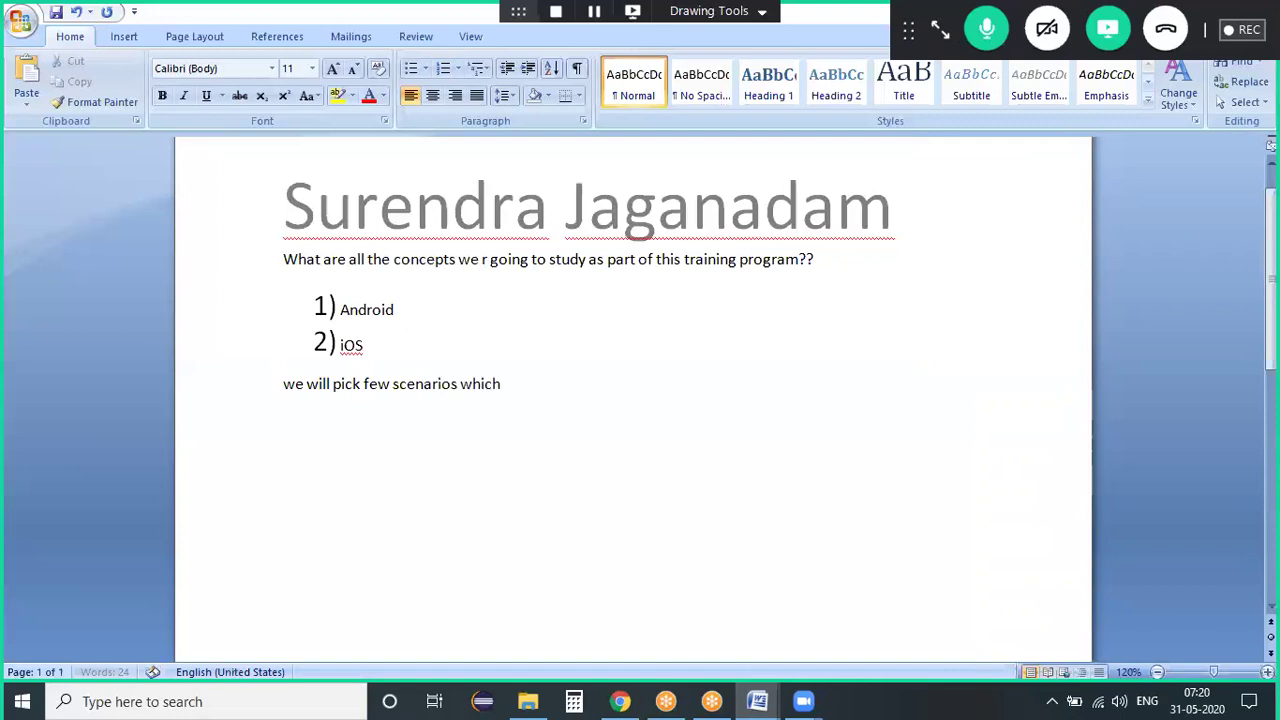
key("BackSpace")
type("are in")
key("BackSpace")
key("BackSpace")
type("on the app like:")
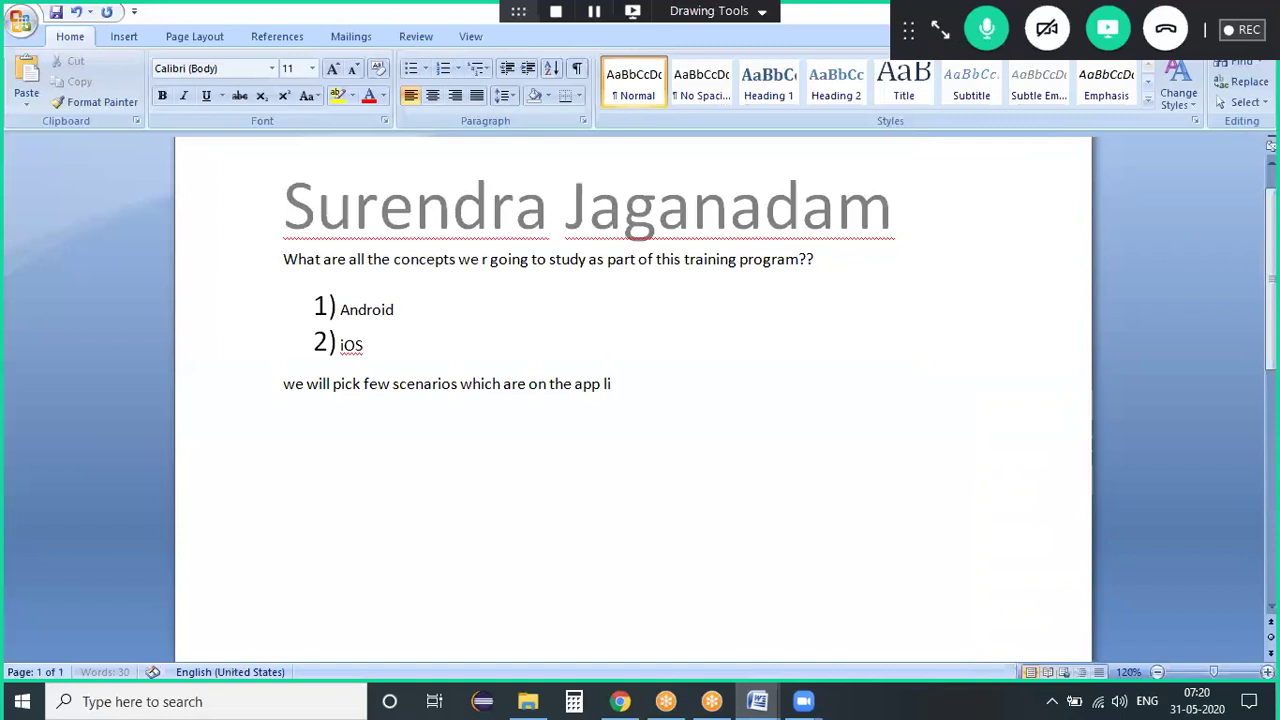
key("Return")
Step: List scenarios: text fields, switches, radio button, images, scroll, tap, and all Android/iOS web element types
type("1) text fields")
key("Return")
type("s")
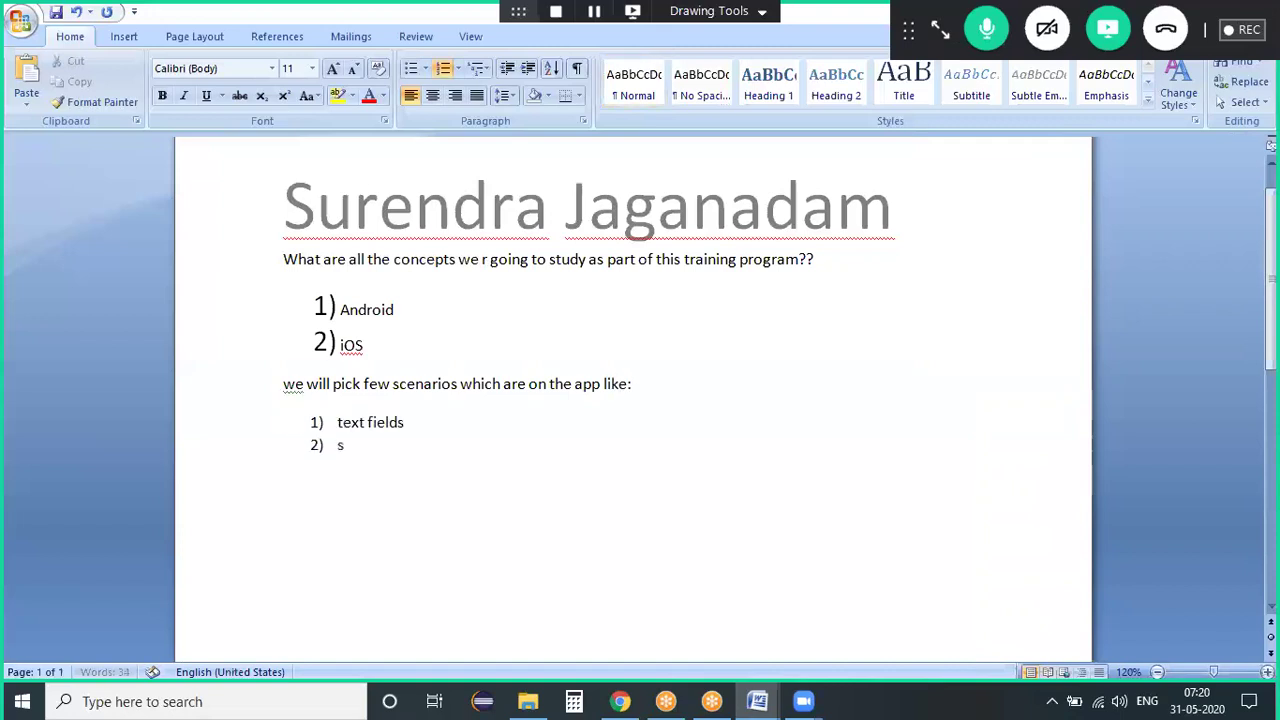
type("witches")
key("Return")
type("radio button")
key("Return")
type("im")
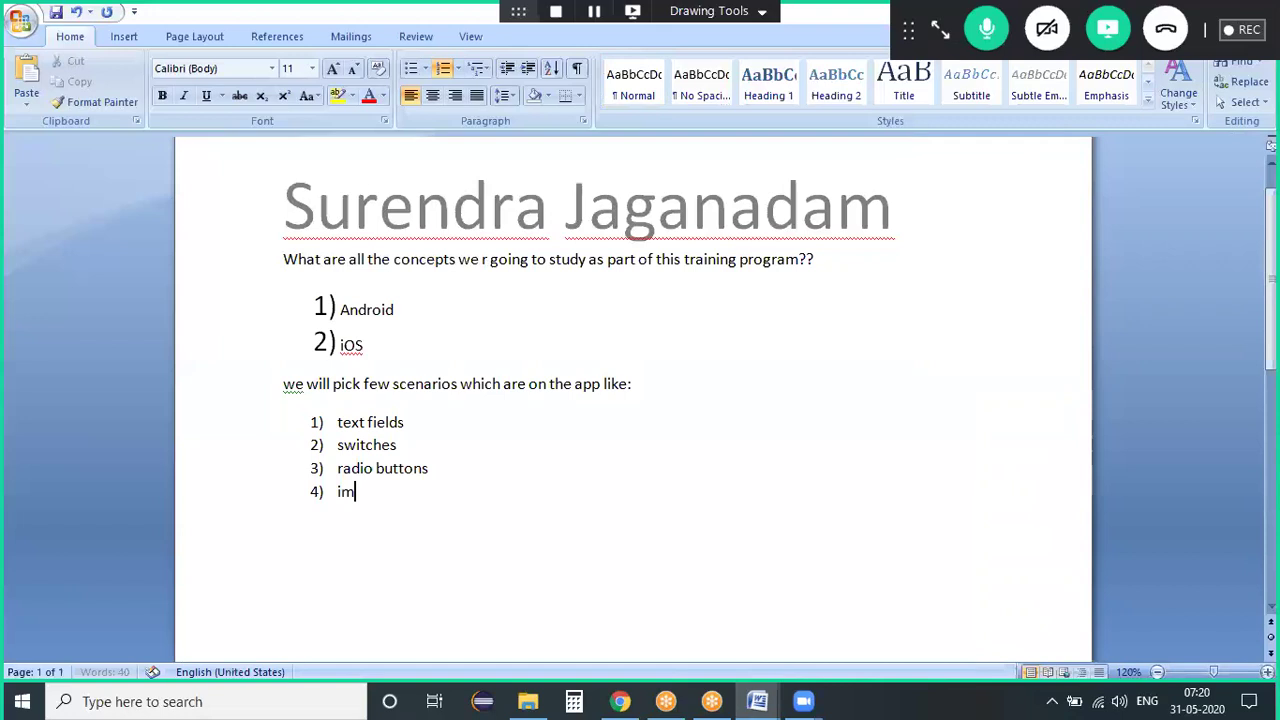
type("ages")
key("Return")
type("scroll , tap")
key("Return")
key("Return")
type("etc all the types of web element present on")
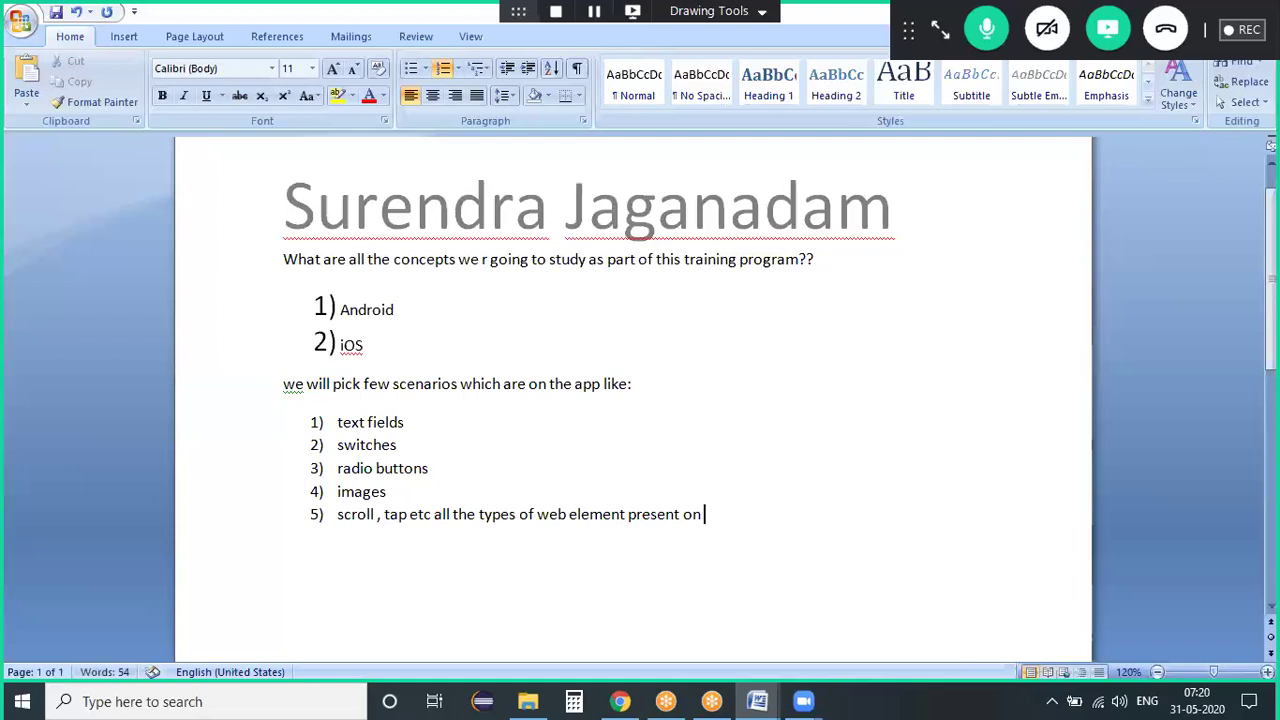
type(" android n iOS application we ar e going to study")
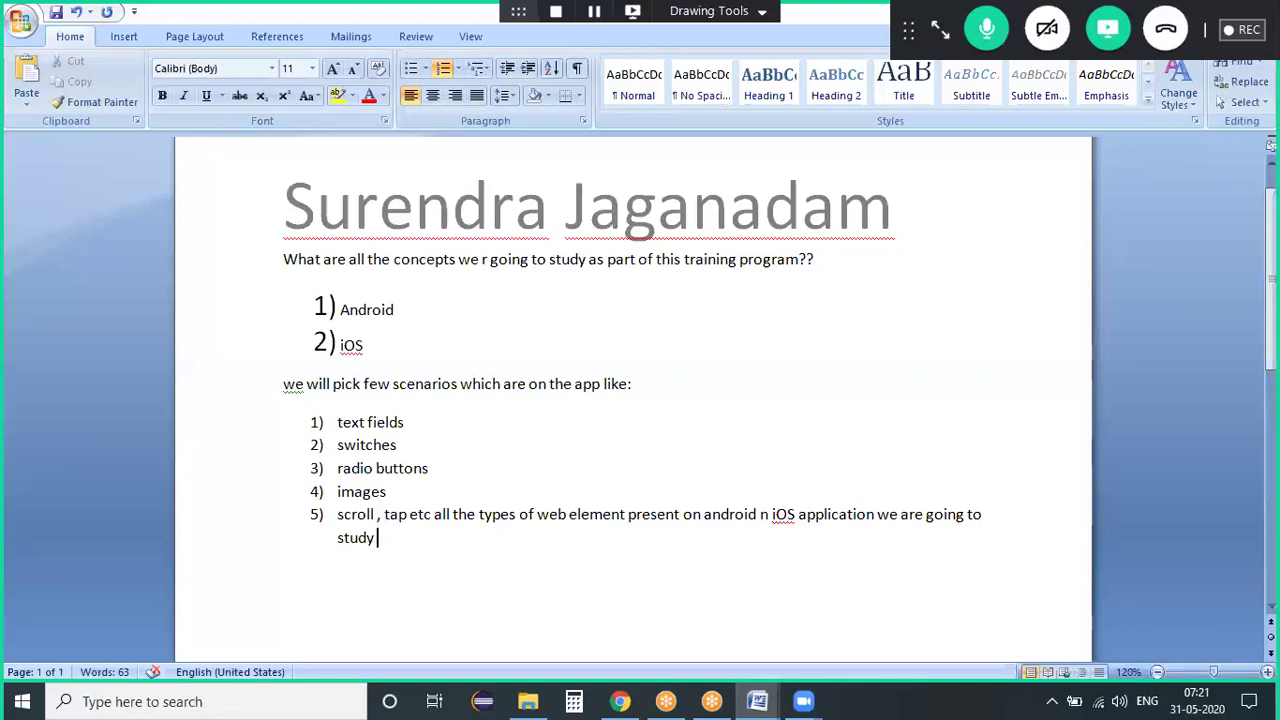
Step: Add items 'examples on native app', 'examples on hybrid app' and 'examples on web app'
key("Return")
type("examples a")
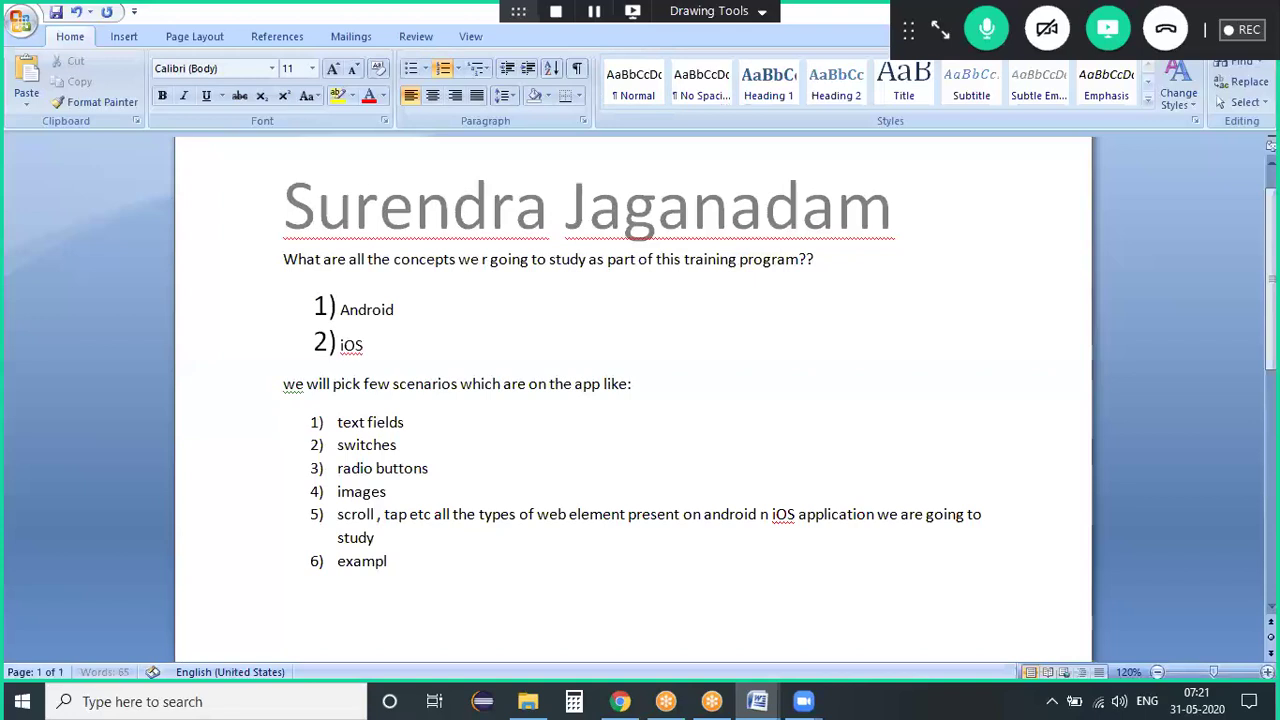
key("BackSpace")
type("on native app")
key("Return")
type("examples on hybrid app")
key("Return")
type("examples on web app")
Step: Add items on a cucumber BDD framework overview and a common desktop-and-app automation framework using cucumber
key("Return")
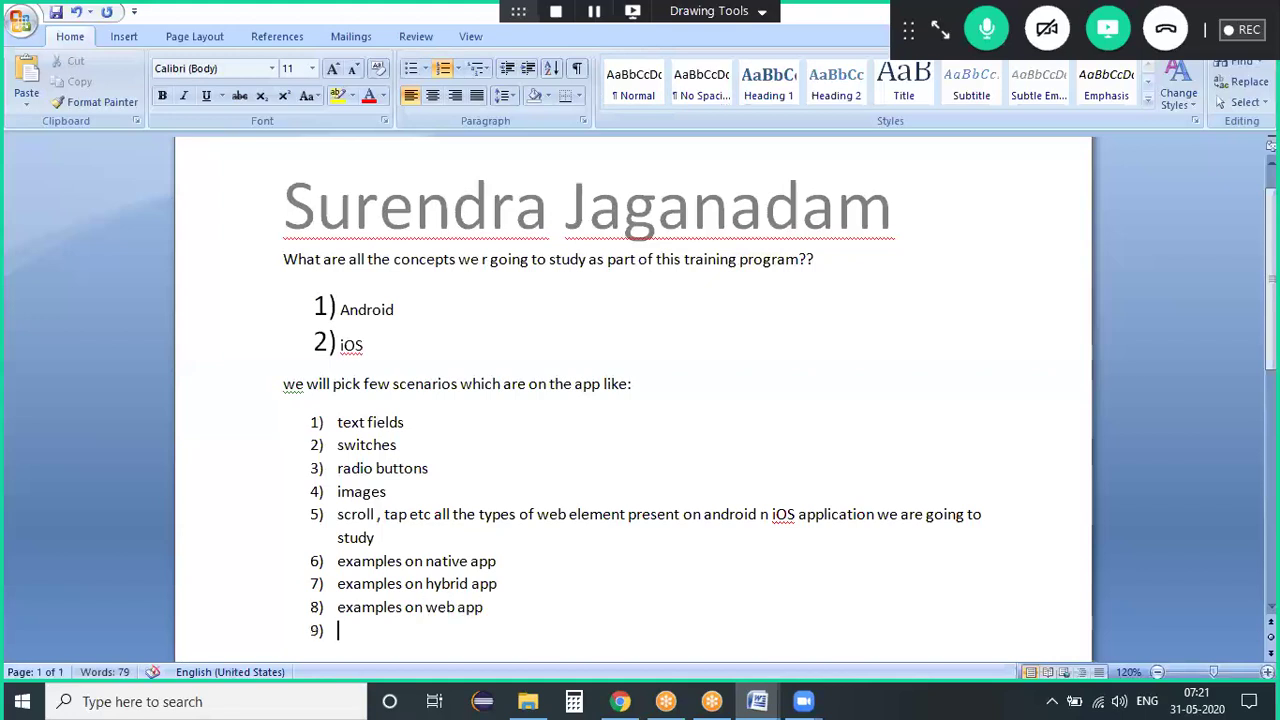
type("we will study an overview on cucumber")
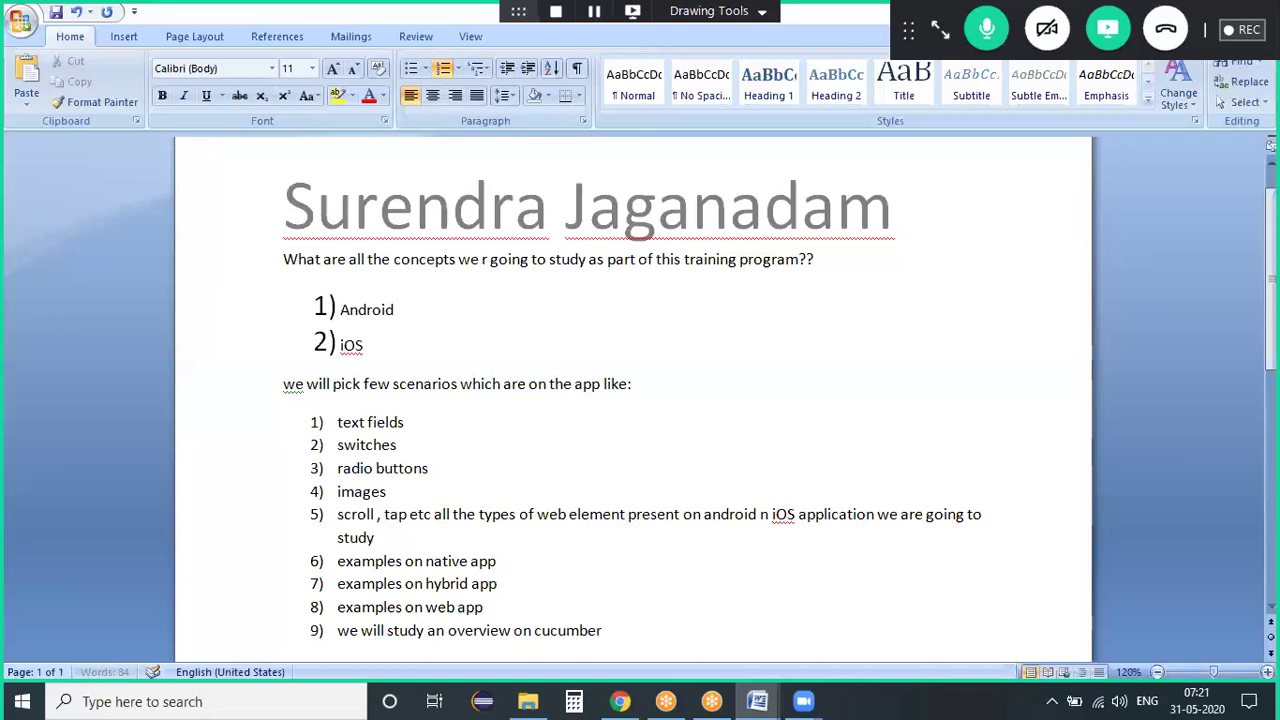
type(" BDD fram")
key("BackSpace")
type("amework")
key("Return")
type("we w")
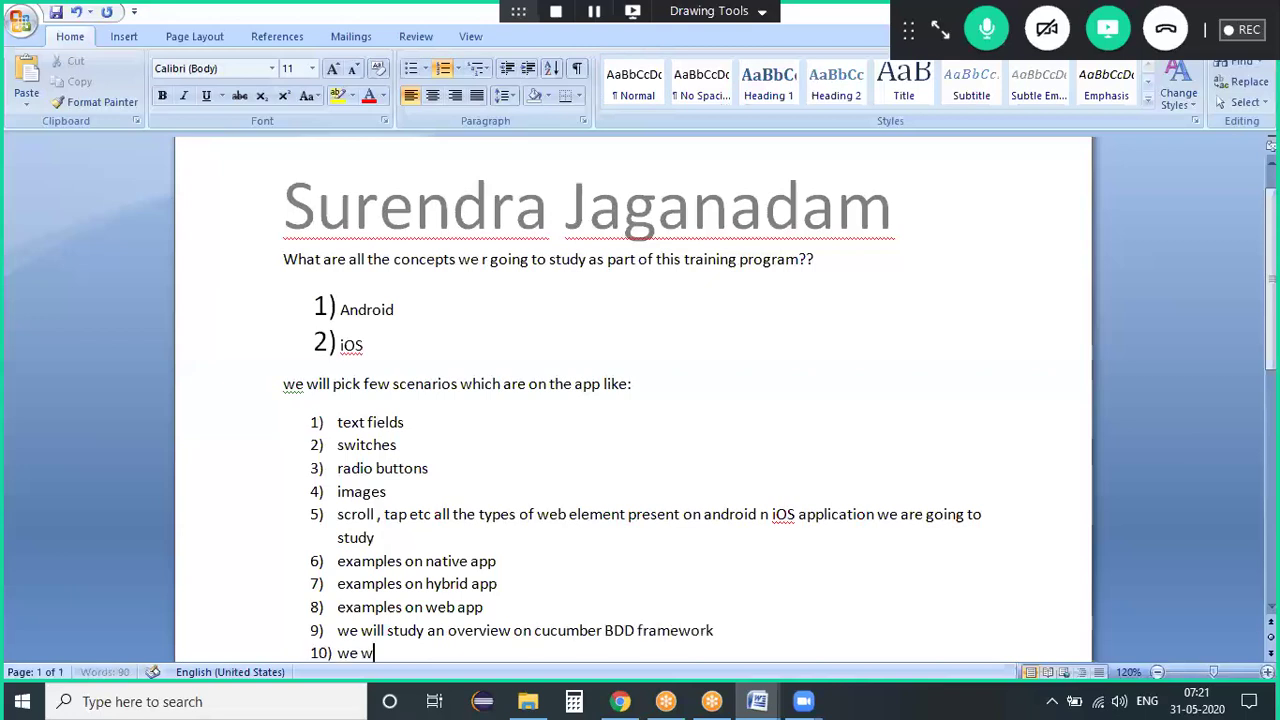
type("ill create a framew")
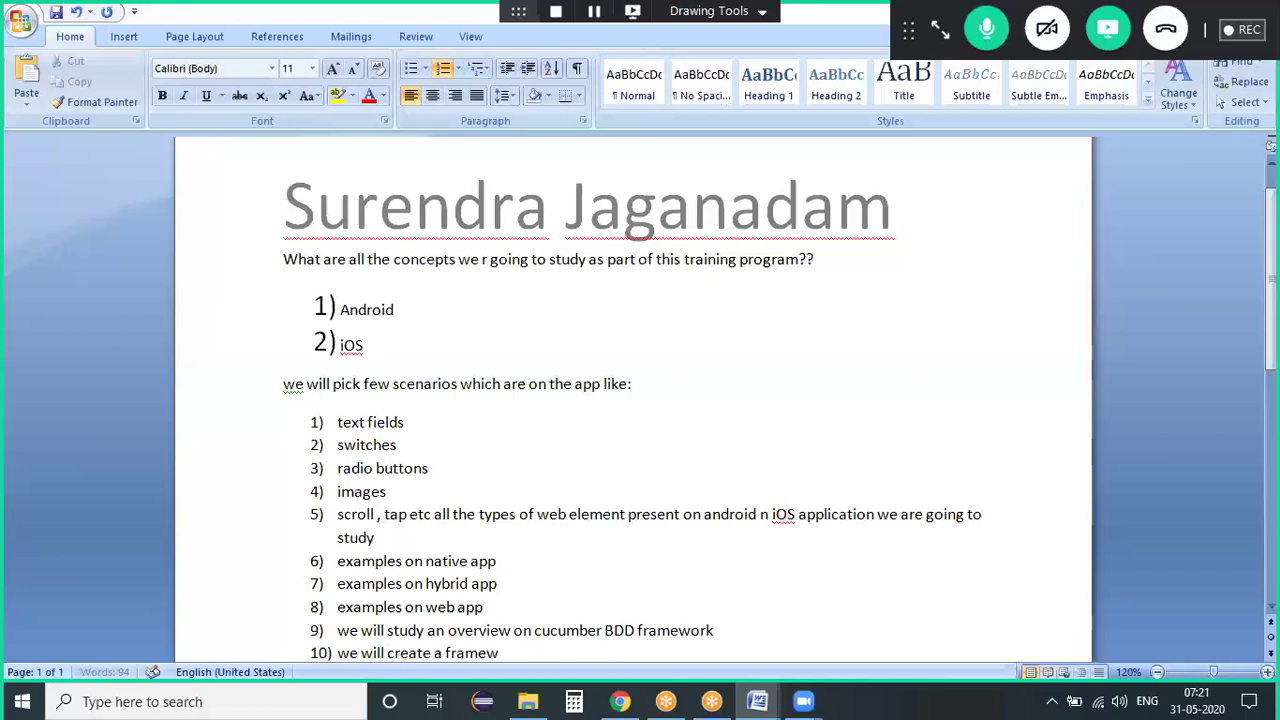
type("ork which is common for desktp")
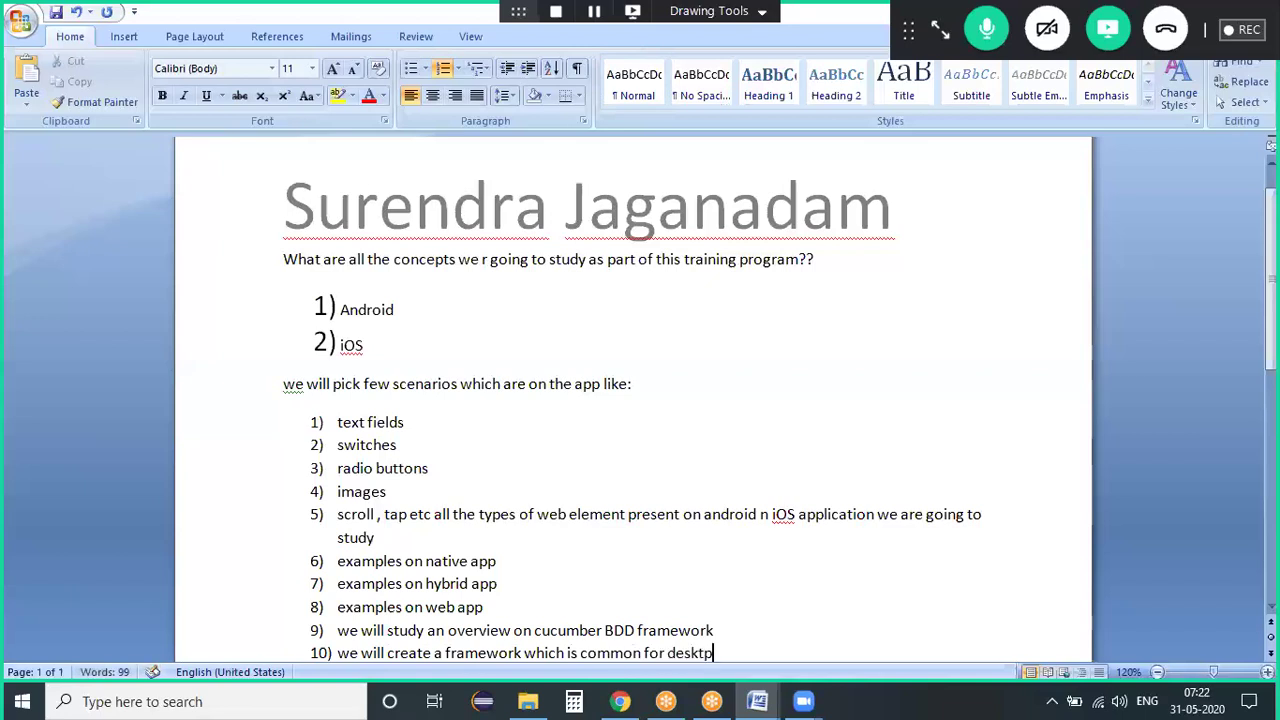
key("BackSpace")
type("op n app automat")
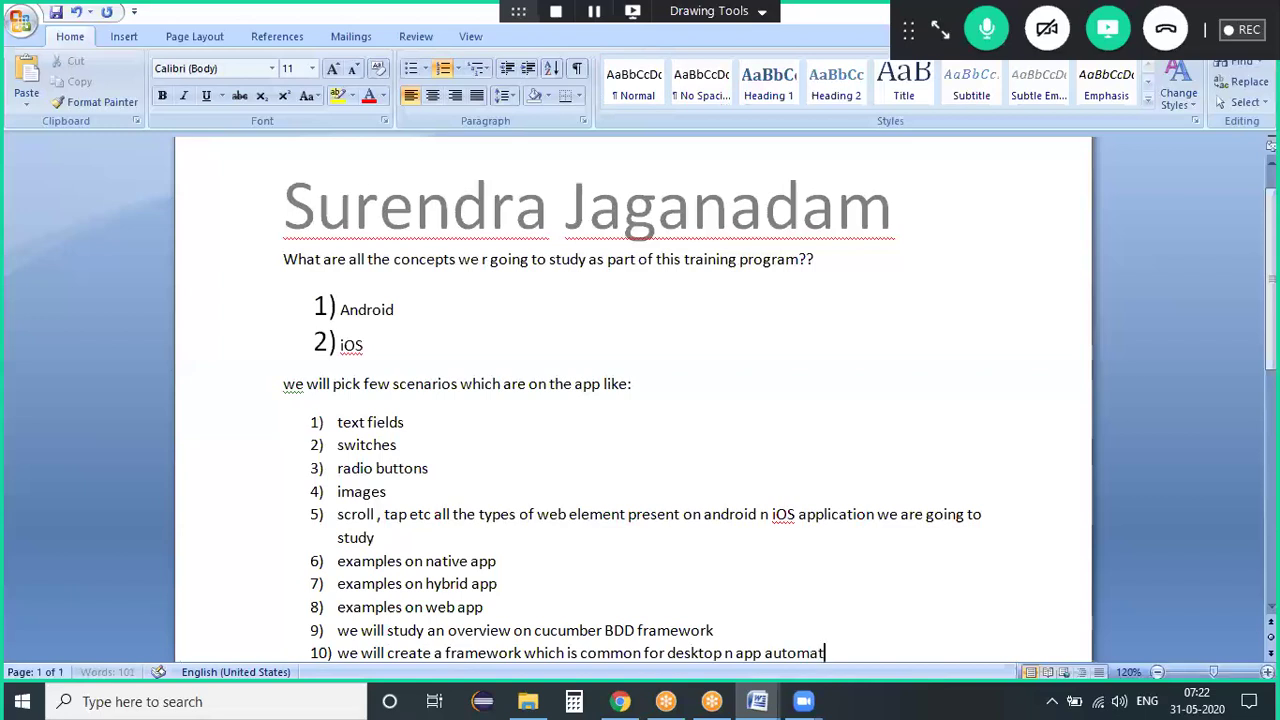
type("ion using cucumber")
Step: Add items on practice-app scripts and integrating the framework with Jenkins & saucelabs
key("Return")
type("w")
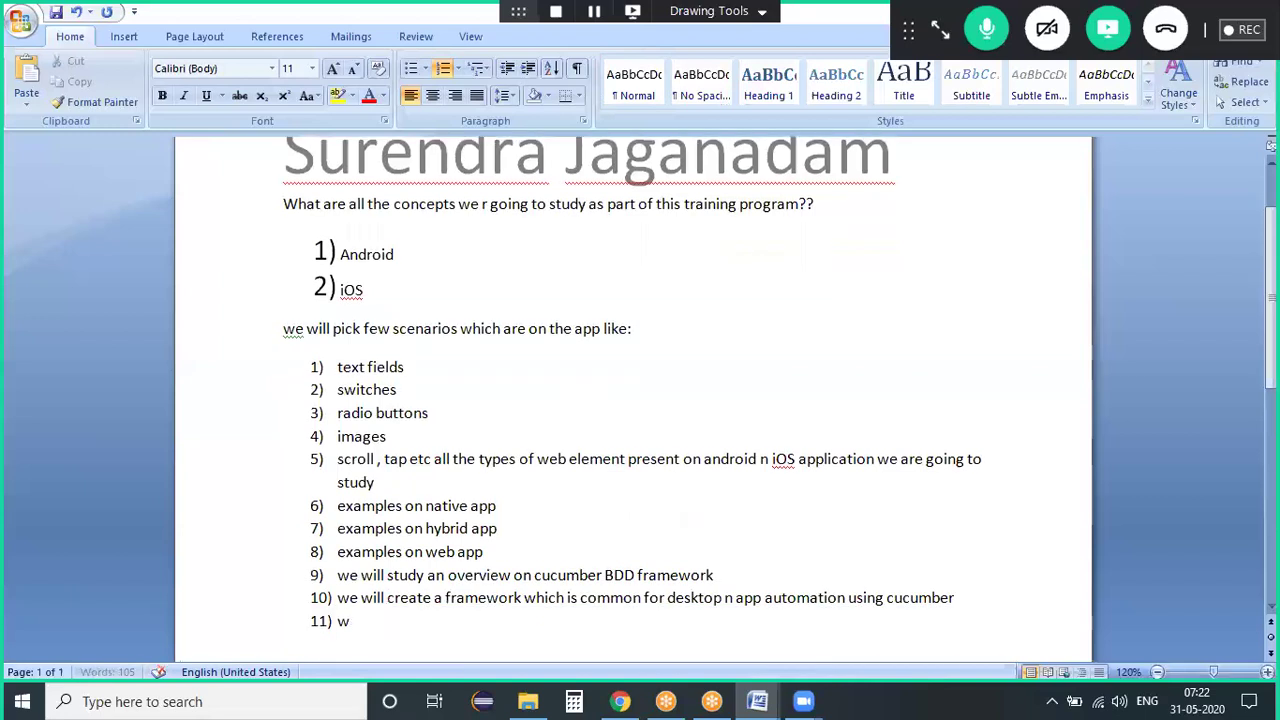
type("e will consider couple of app")
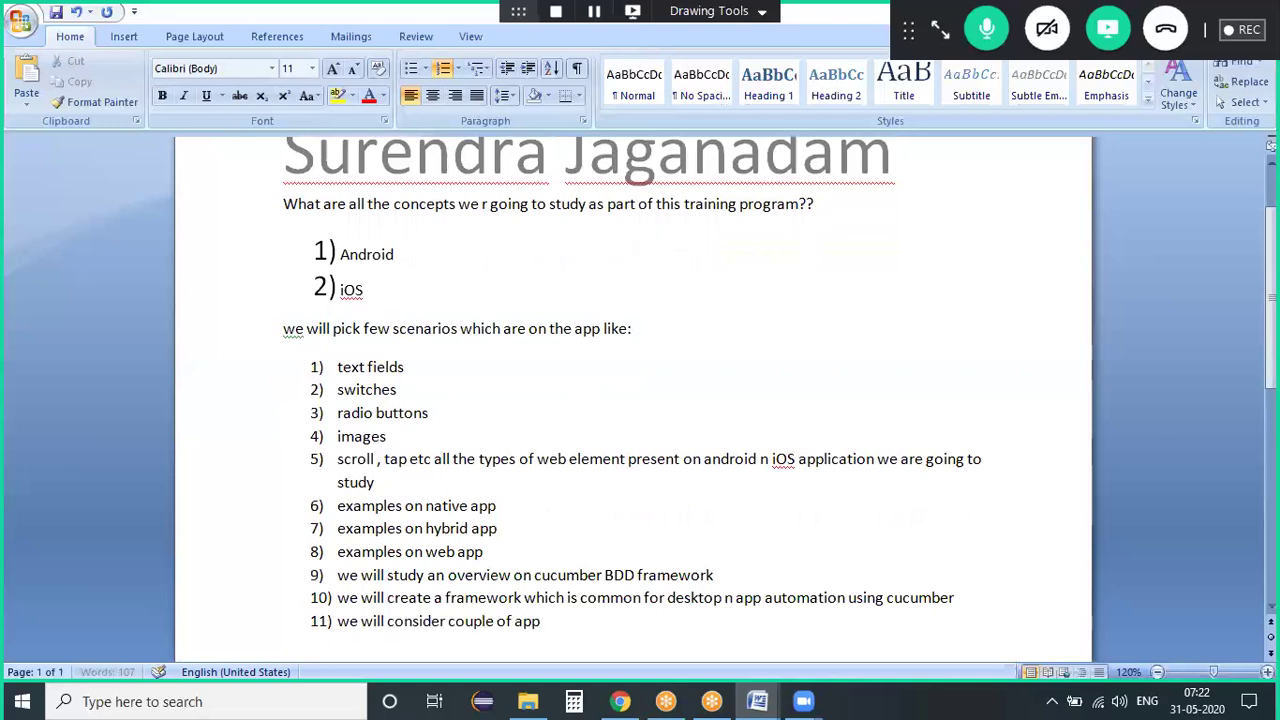
type("s for our practice n we will ")
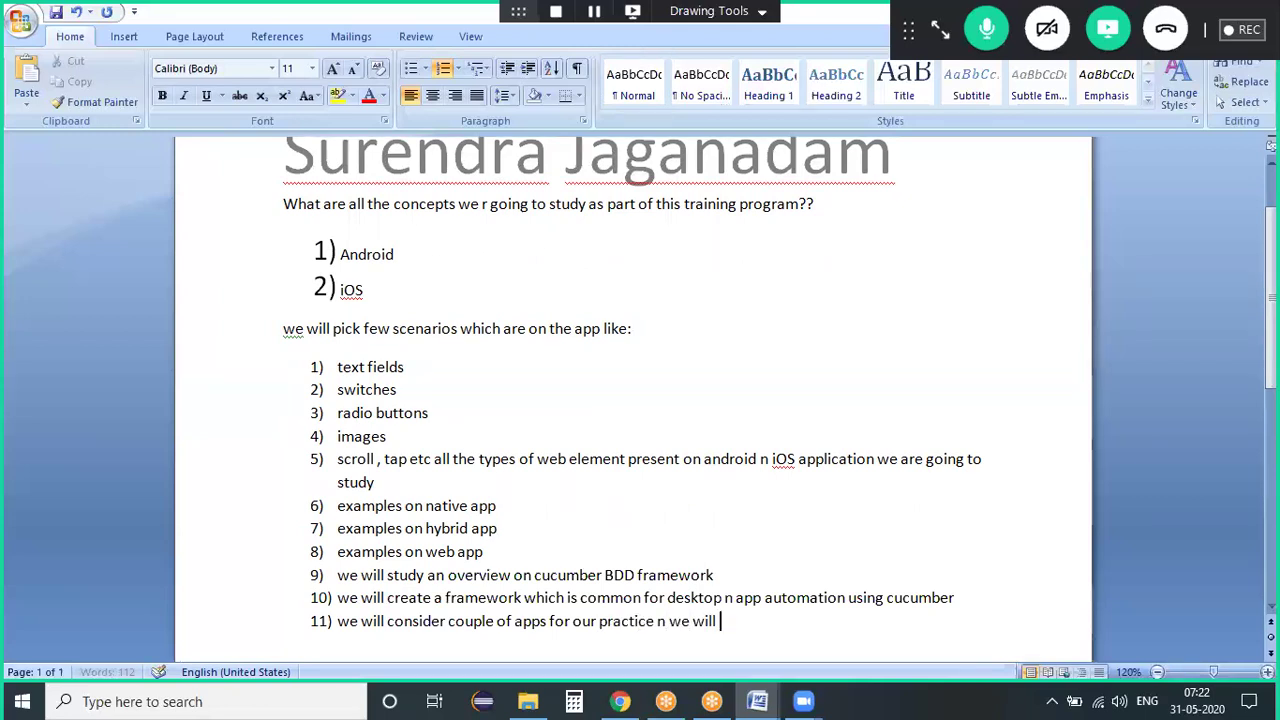
type("create scripts in those framework")
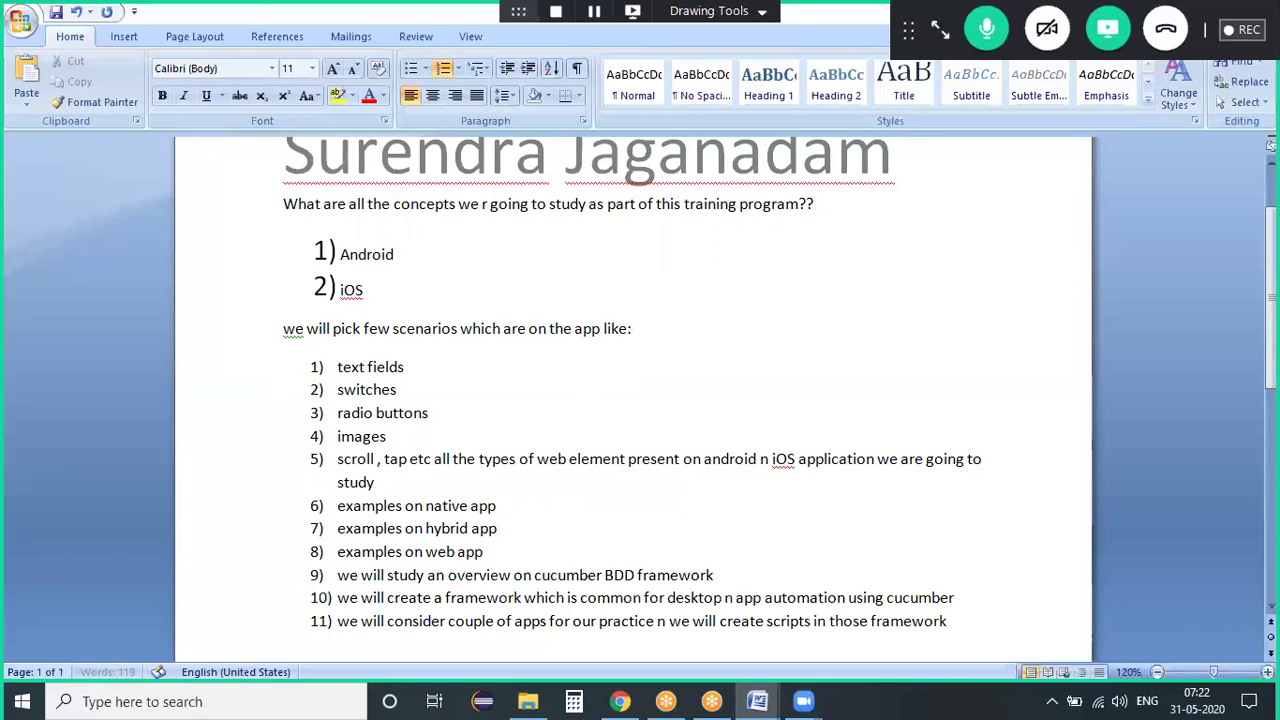
key("Return")
type("we will intergrate our FW with Jenkins & saucelabs too")
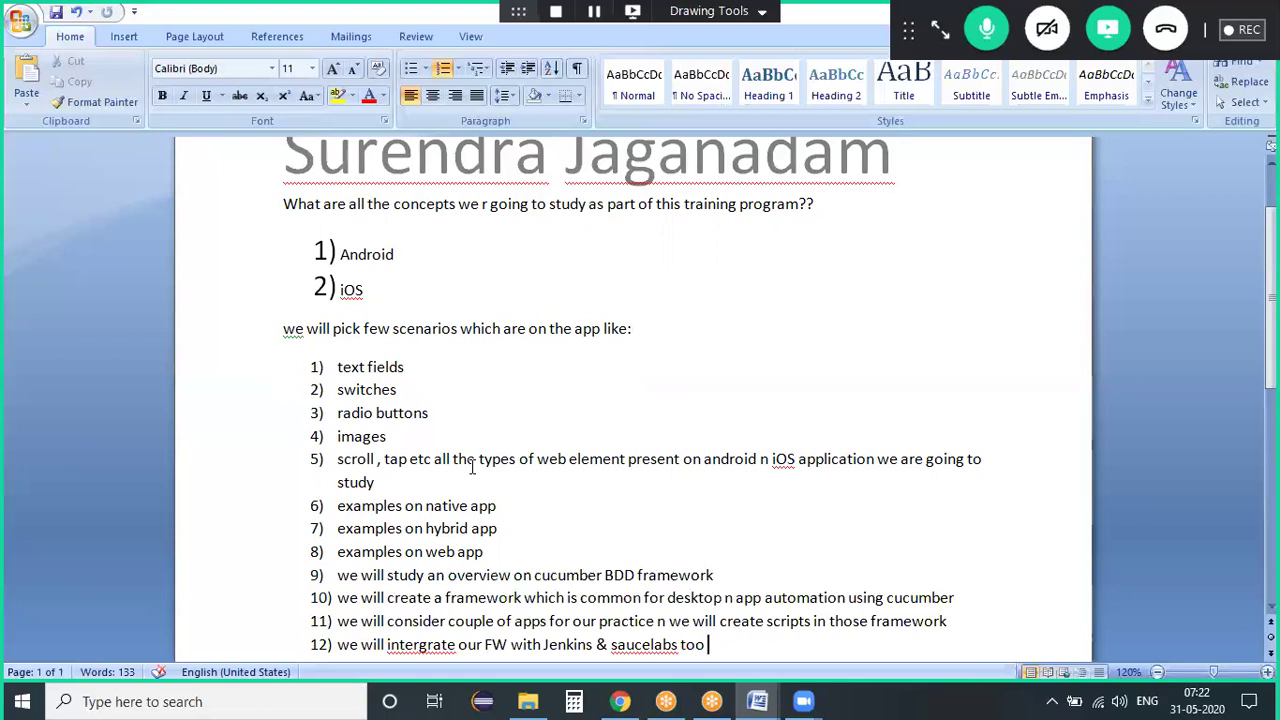
Step: Add item 13: 'we will cover couple of sessions on core java >> 2 sessions'
key("Return")
type("we will cover couple of sessions on core java >>2")
key("BackSpace")
type("2 sessions")
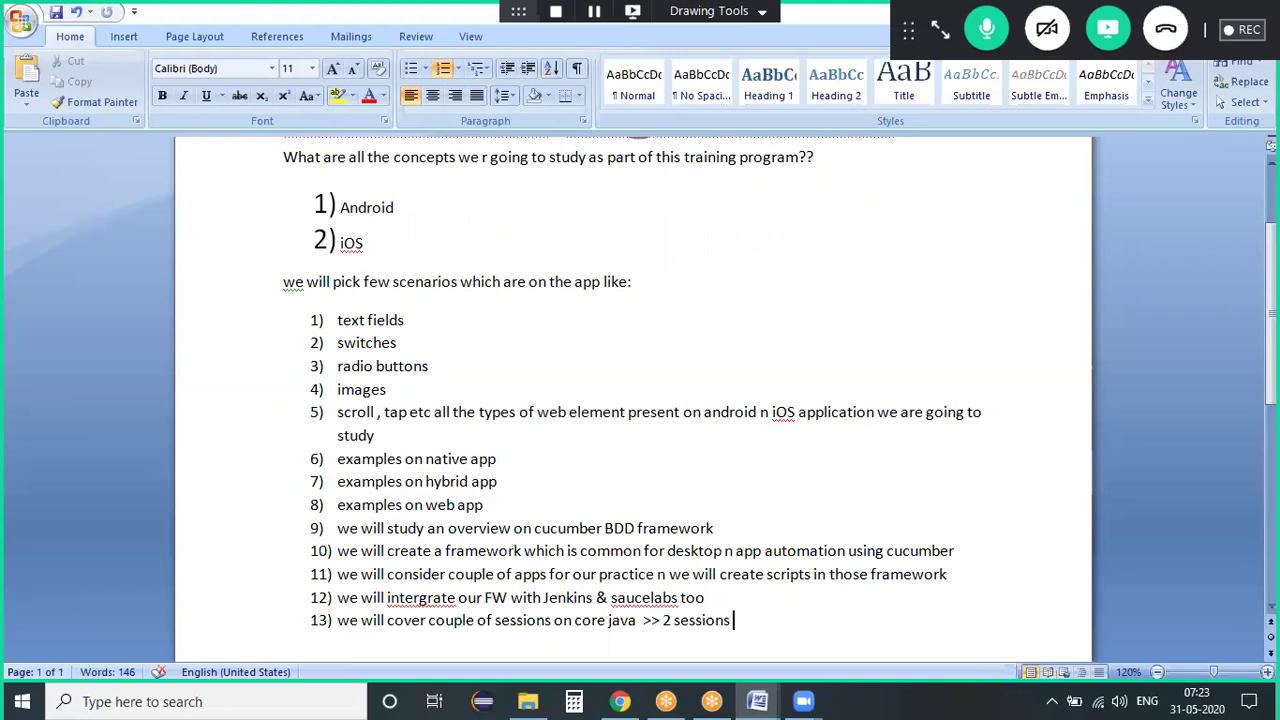
mouse_move(757, 701)
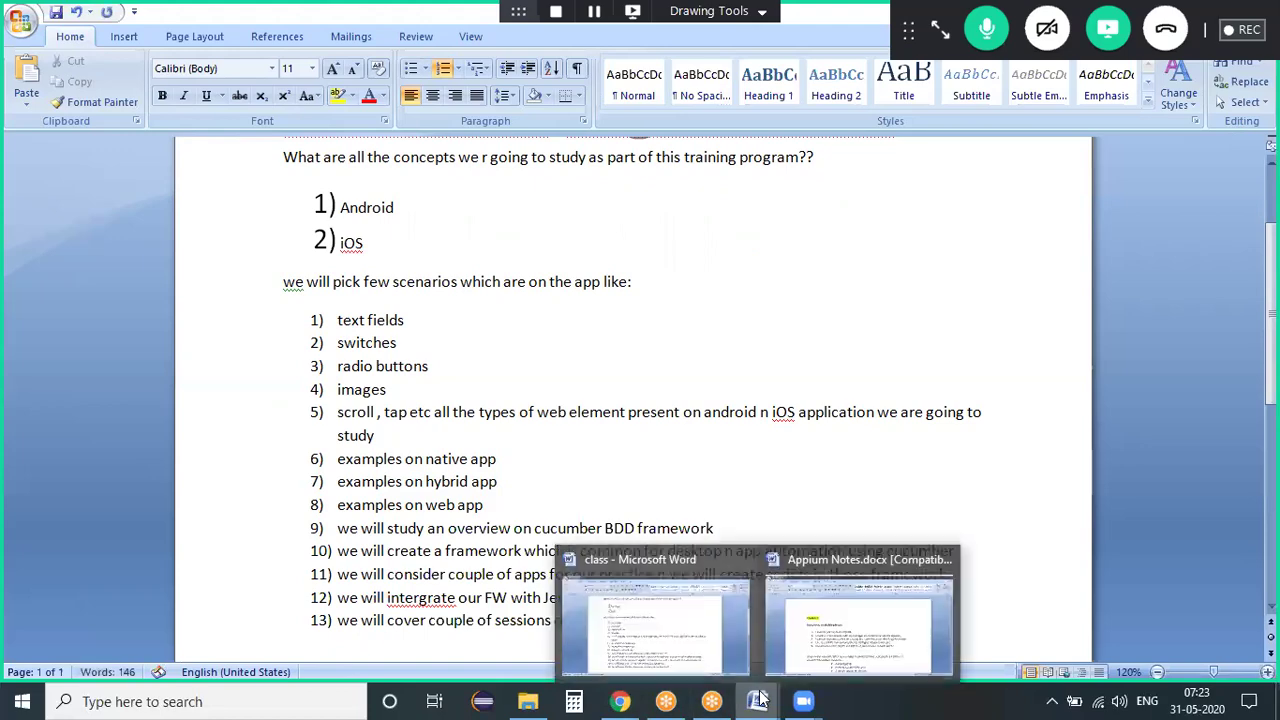
left_click(843, 632)
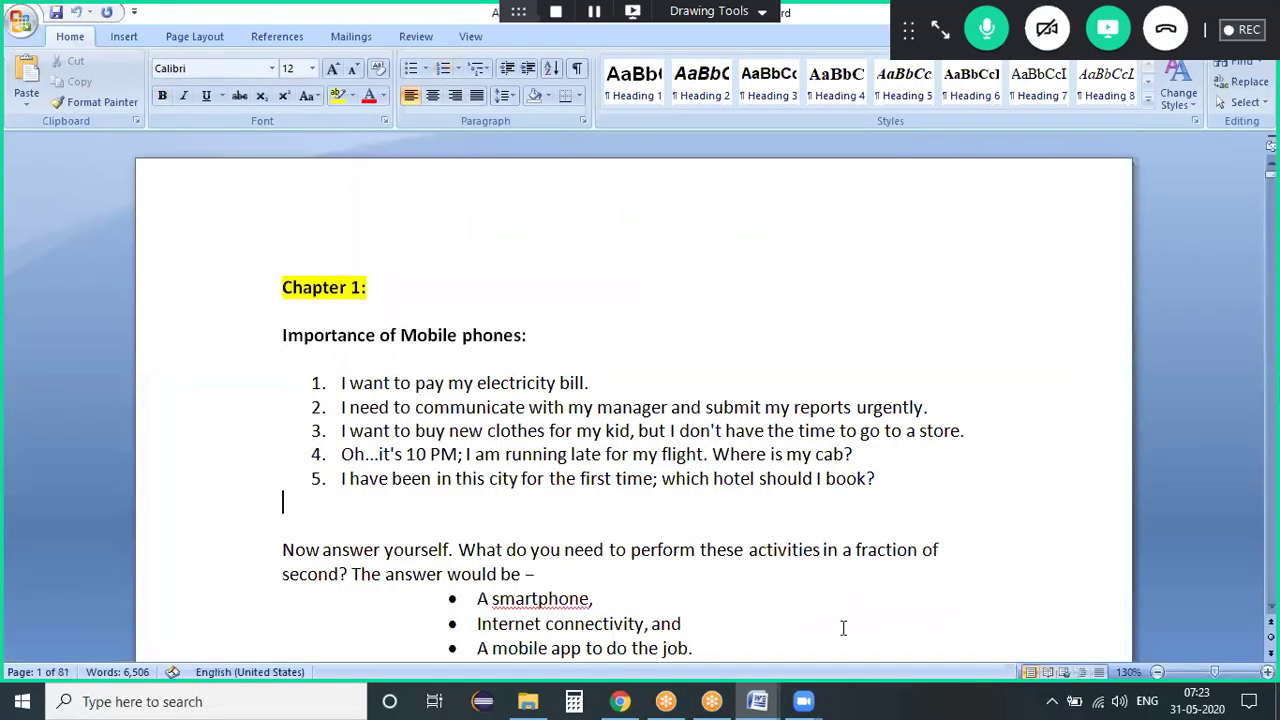
scroll(843, 627, "down", 20)
scroll(843, 627, "down", 20)
scroll(843, 627, "down", 20)
scroll(843, 627, "down", 20)
scroll(843, 627, "down", 20)
scroll(843, 627, "down", 20)
scroll(843, 627, "down", 20)
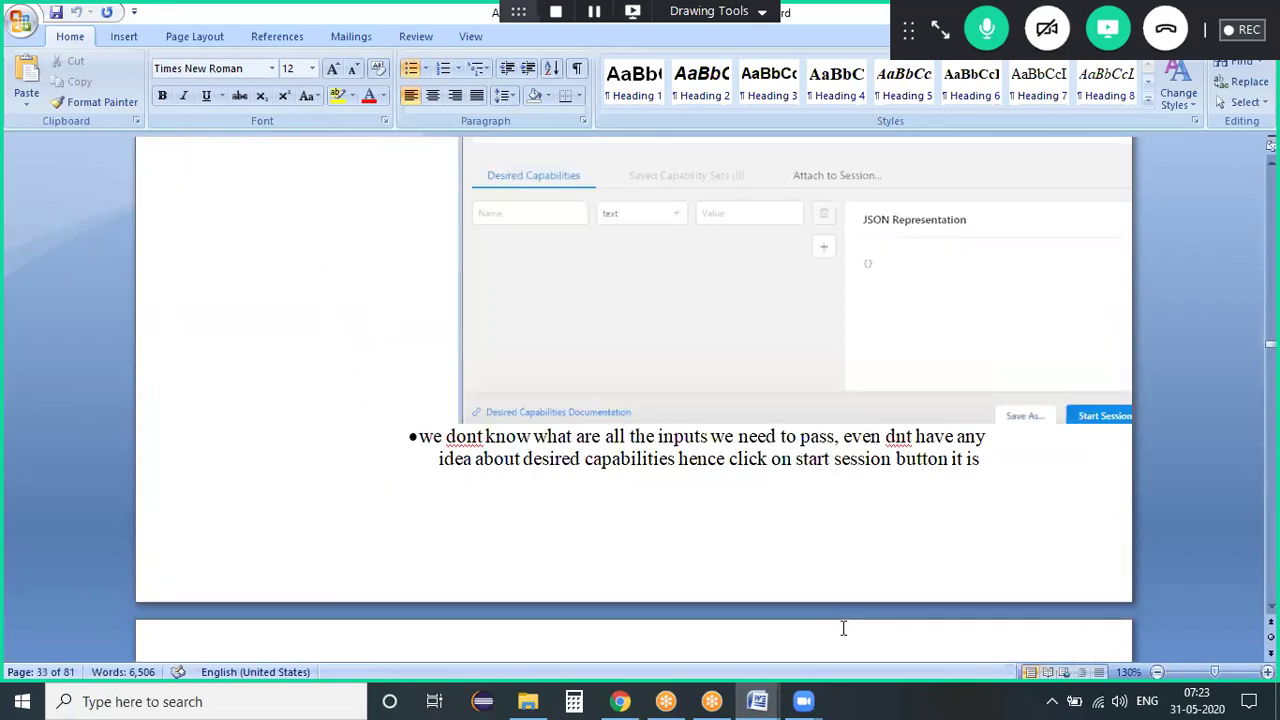
scroll(843, 627, "down", 20)
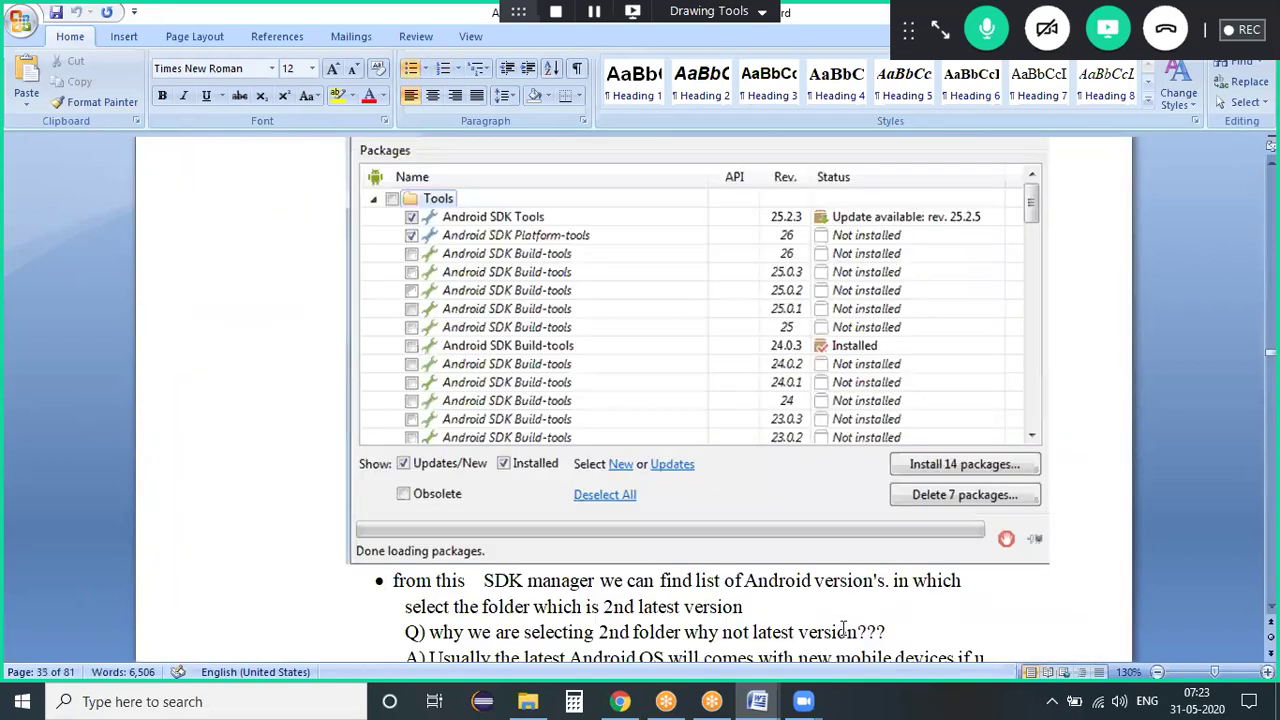
scroll(843, 627, "down", 20)
scroll(843, 627, "down", 20)
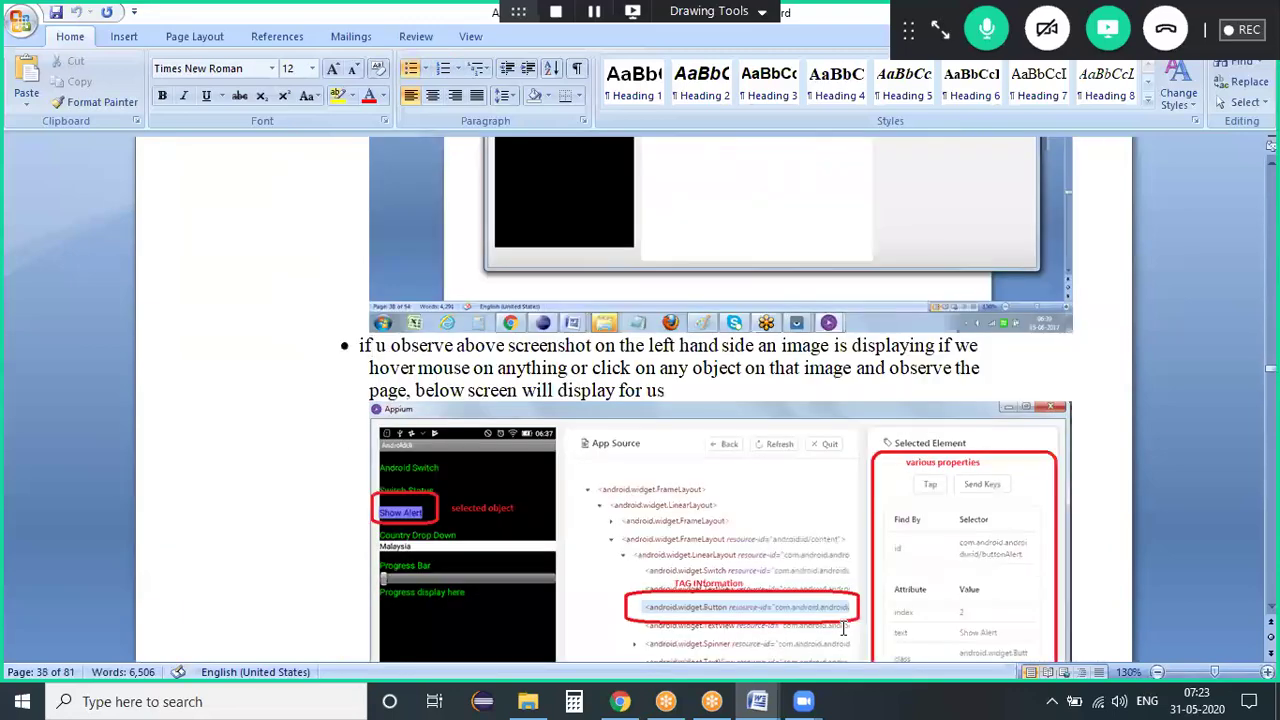
scroll(843, 627, "down", 20)
scroll(843, 627, "down", 20)
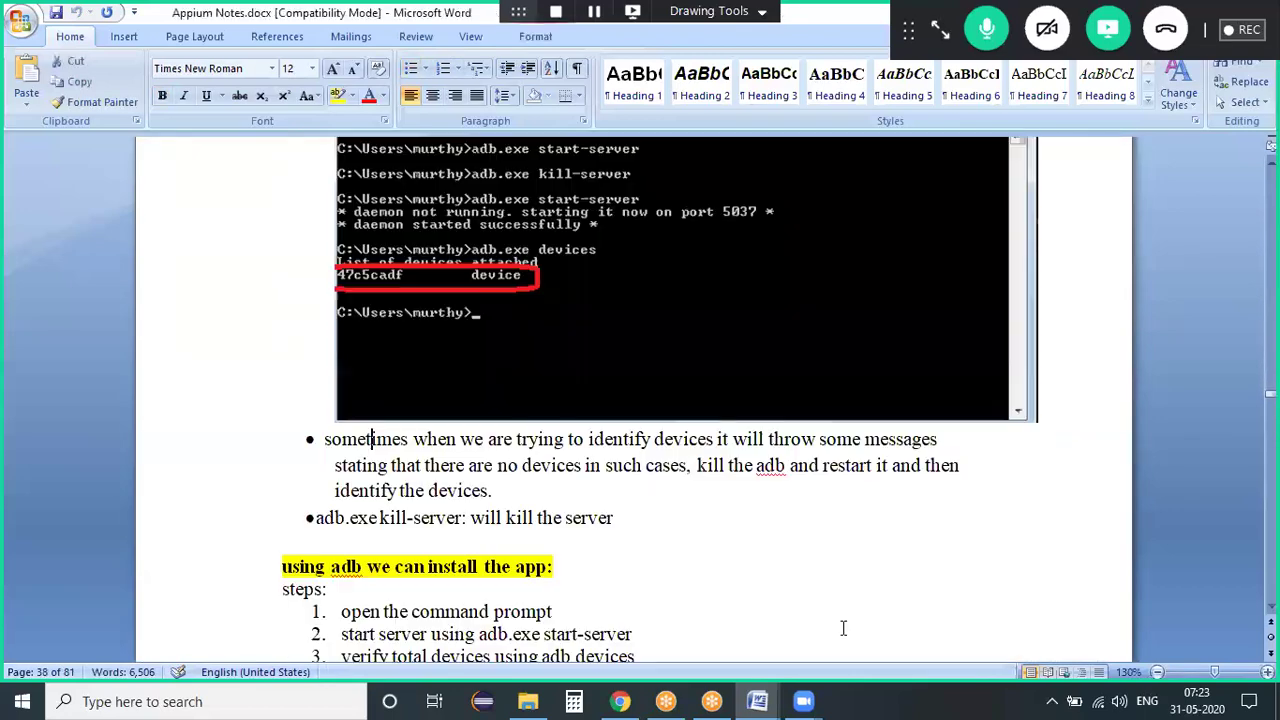
scroll(843, 627, "down", 20)
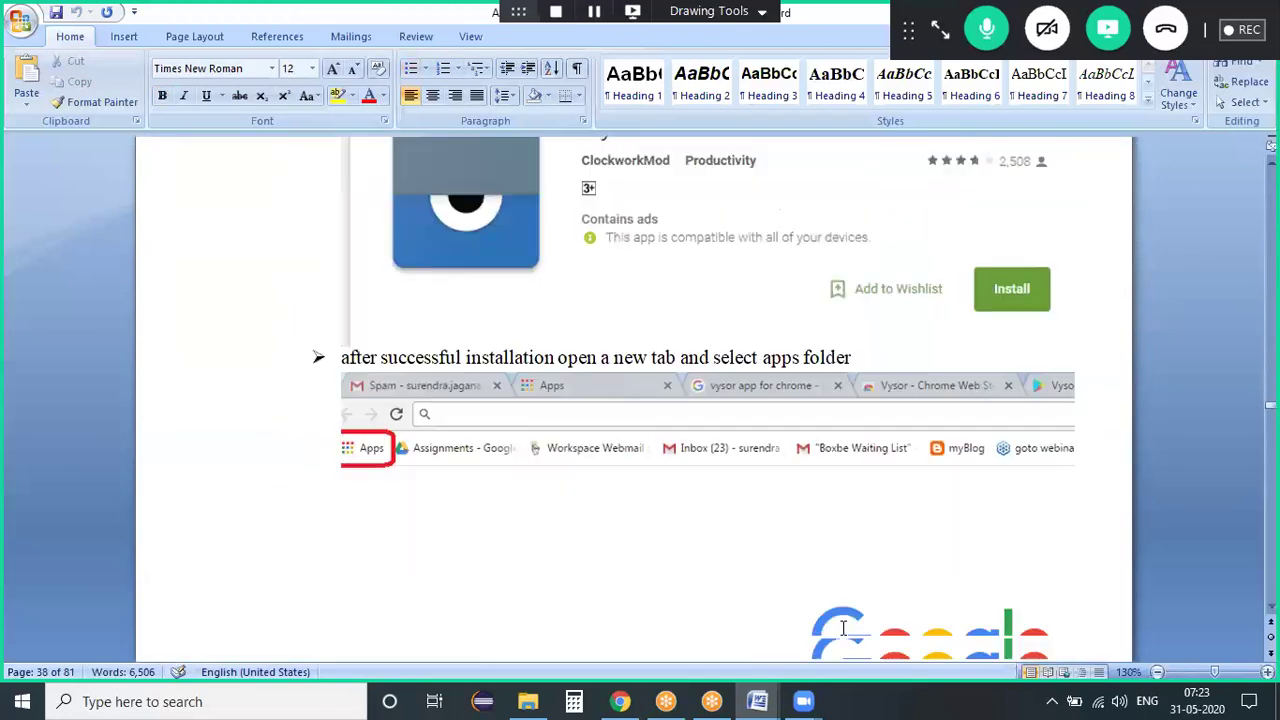
scroll(843, 627, "down", 20)
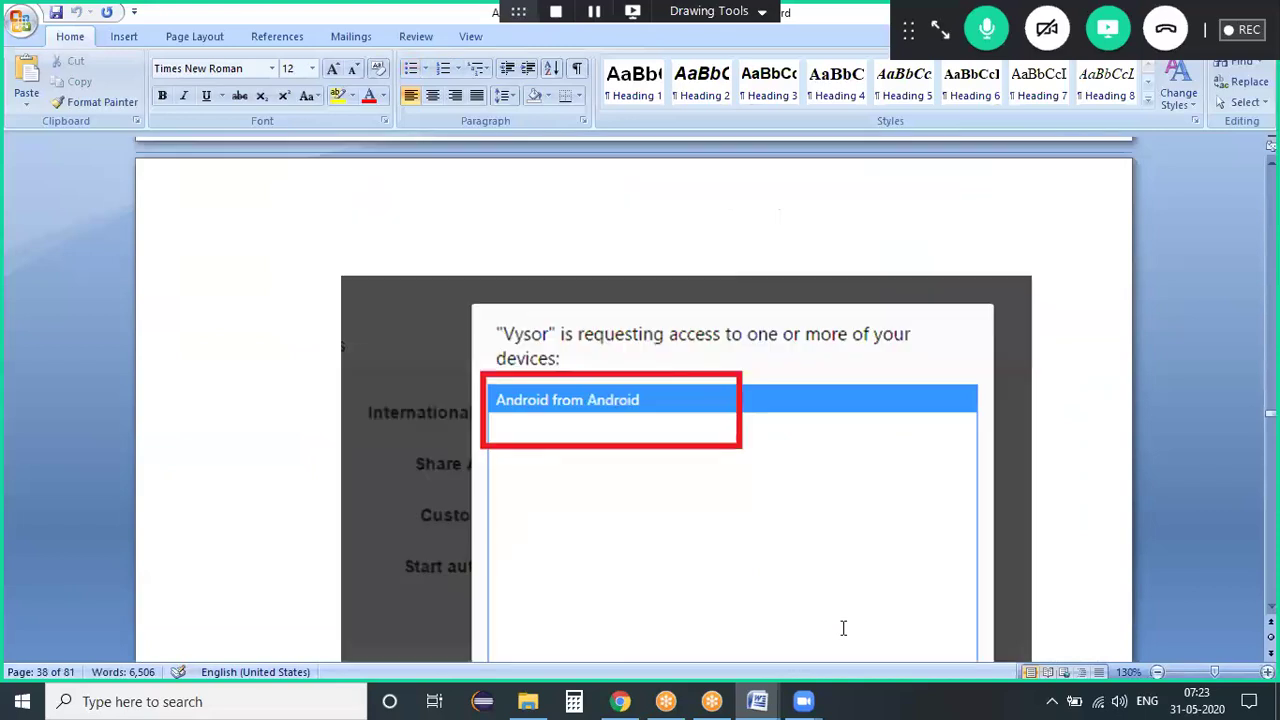
scroll(843, 627, "down", 10)
key("alt+Tab")
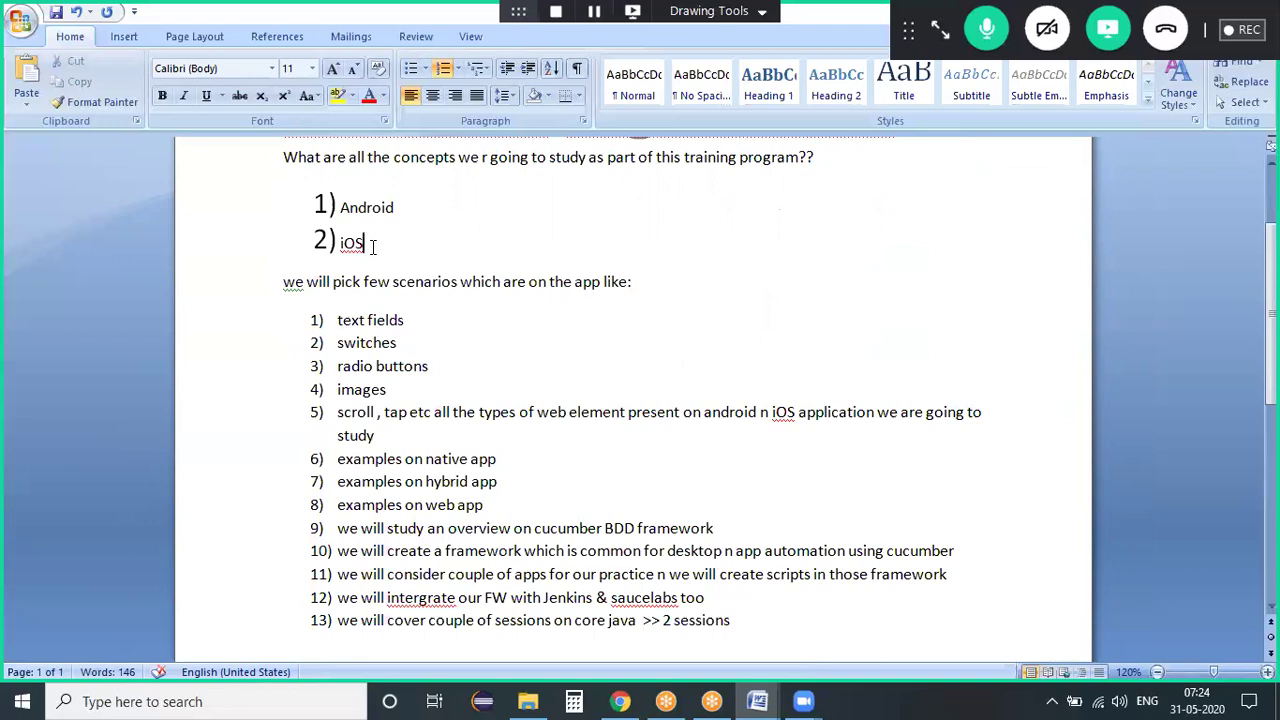
Step: Append ': windows machine' to the Android item and ': MAC machine' to the iOS item
key("Up")
key("End")
type(": windows machine")
key("Down")
type(":")
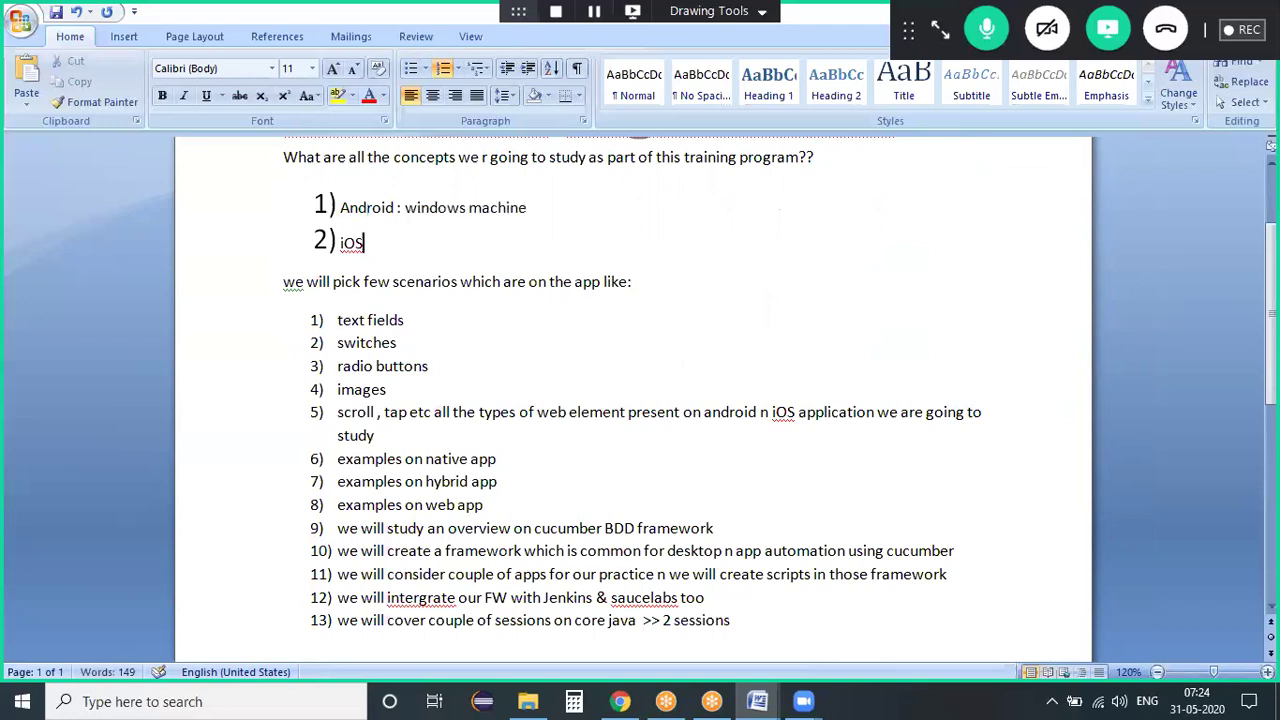
type(" MAC machine")
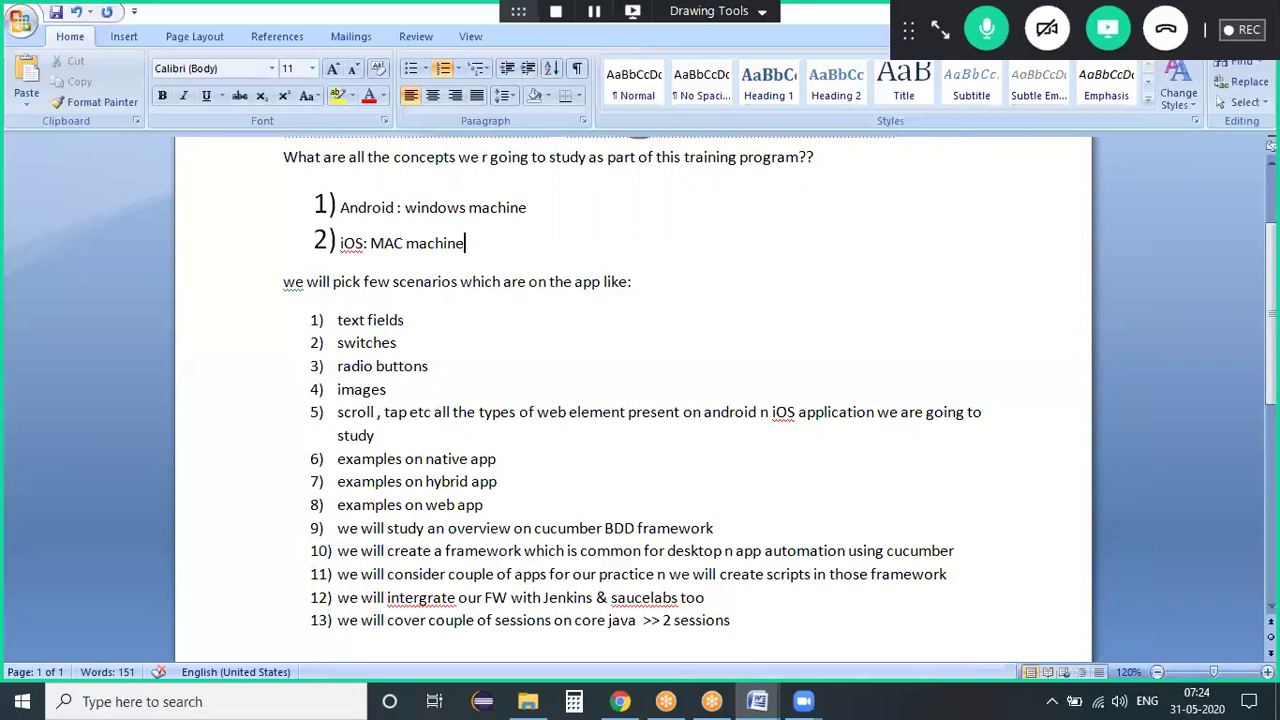
left_click_drag(364, 243, 818, 308)
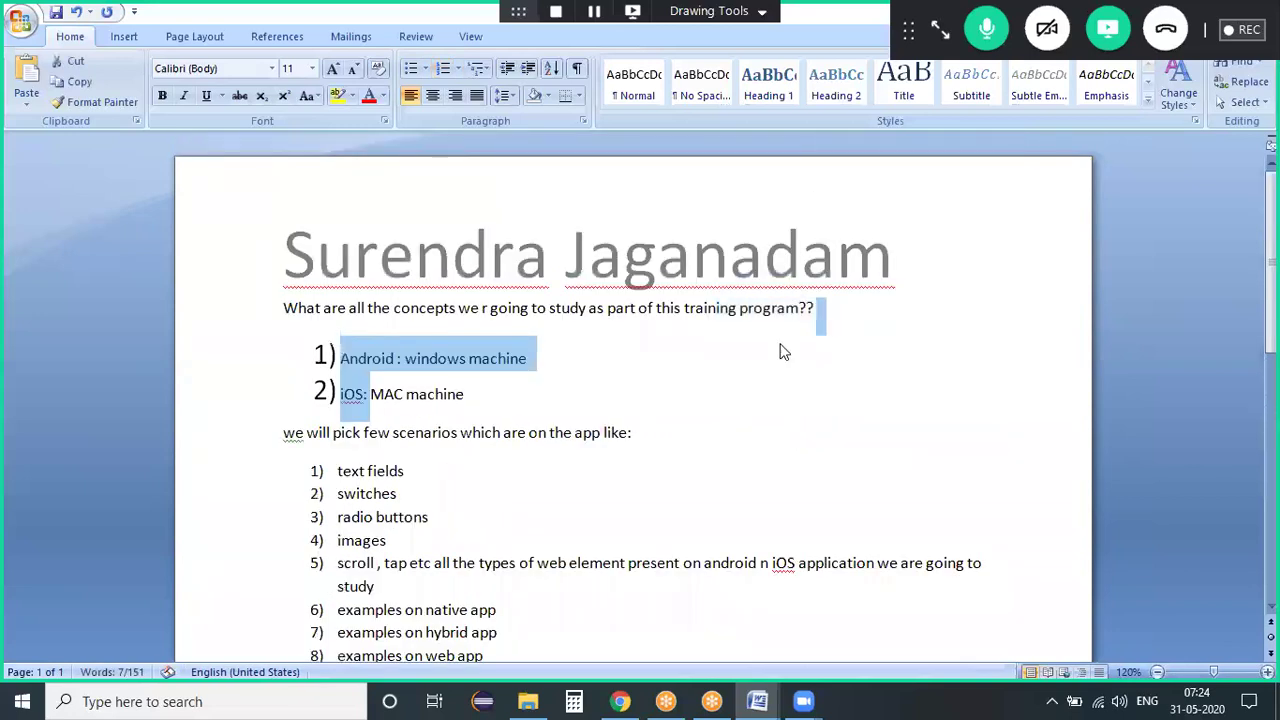
left_click(766, 406)
Step: Show the participants list in the GoToMeeting side panel
left_click(940, 30)
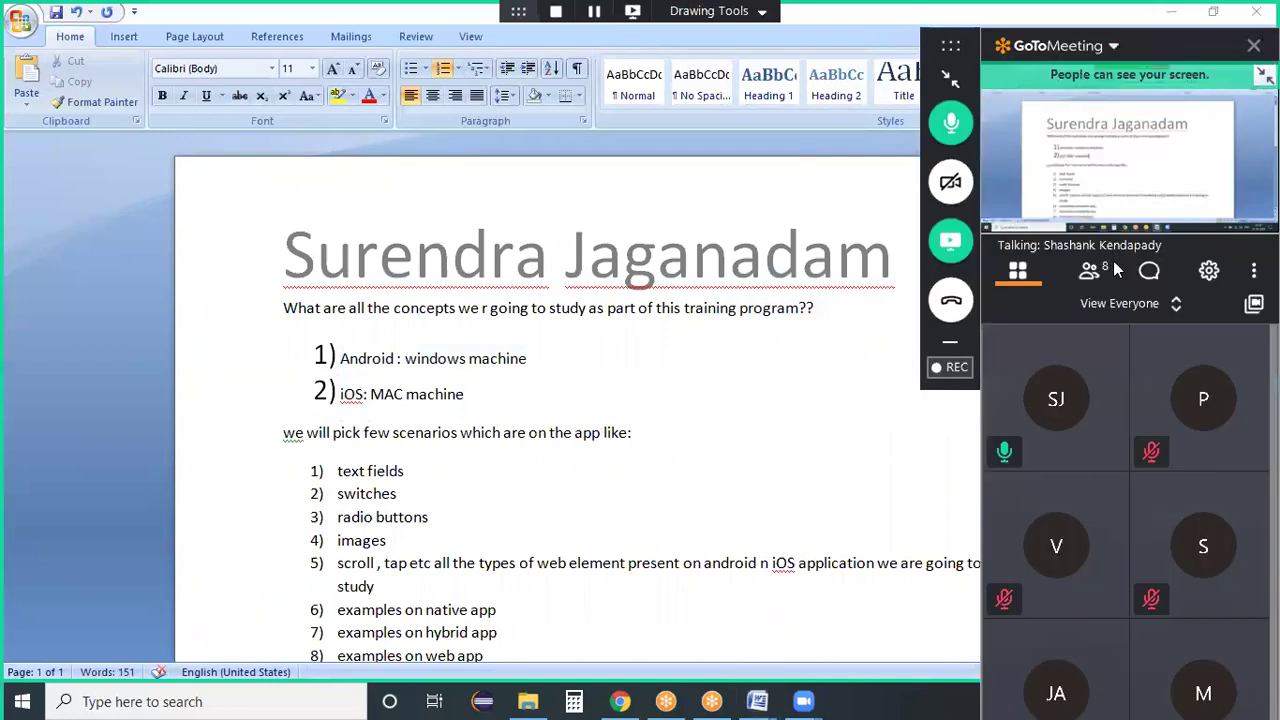
left_click(1094, 272)
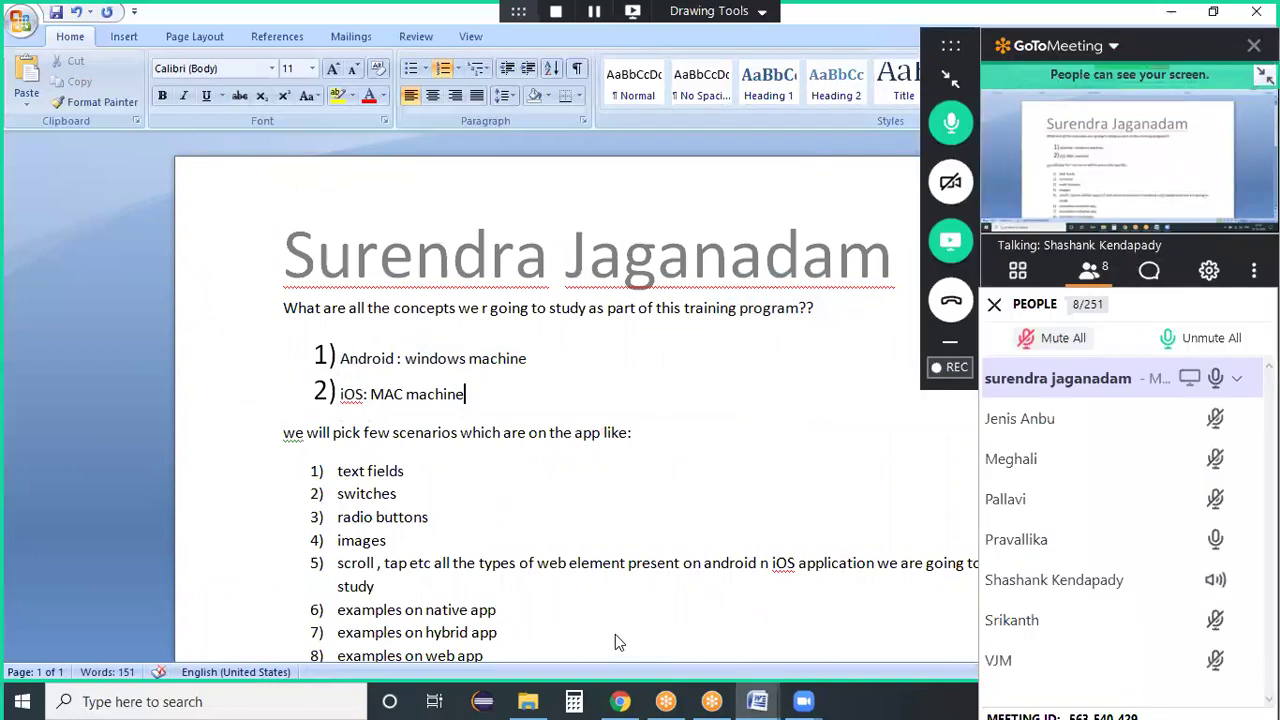
scroll(616, 633, "down", 7)
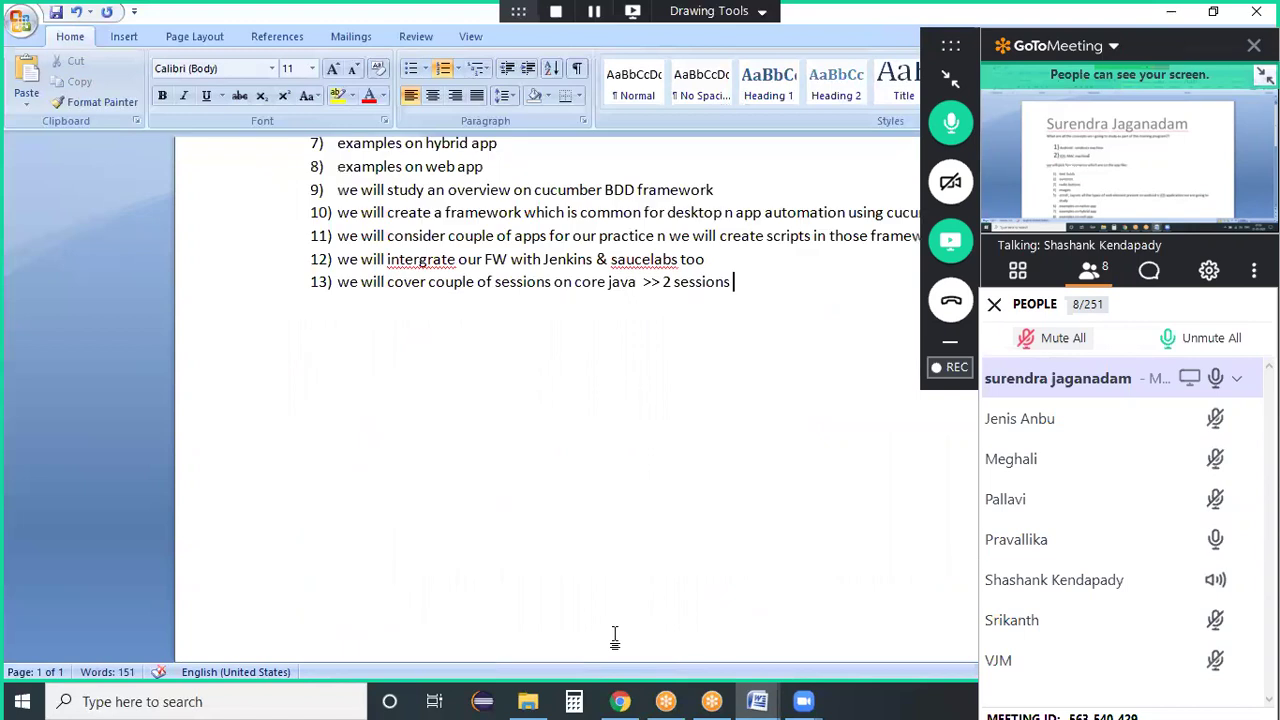
Step: Add item 14 '3 weeks -4weeks: we can plan doubt clarifications' below item 13
key("Return")
type("3 weke")
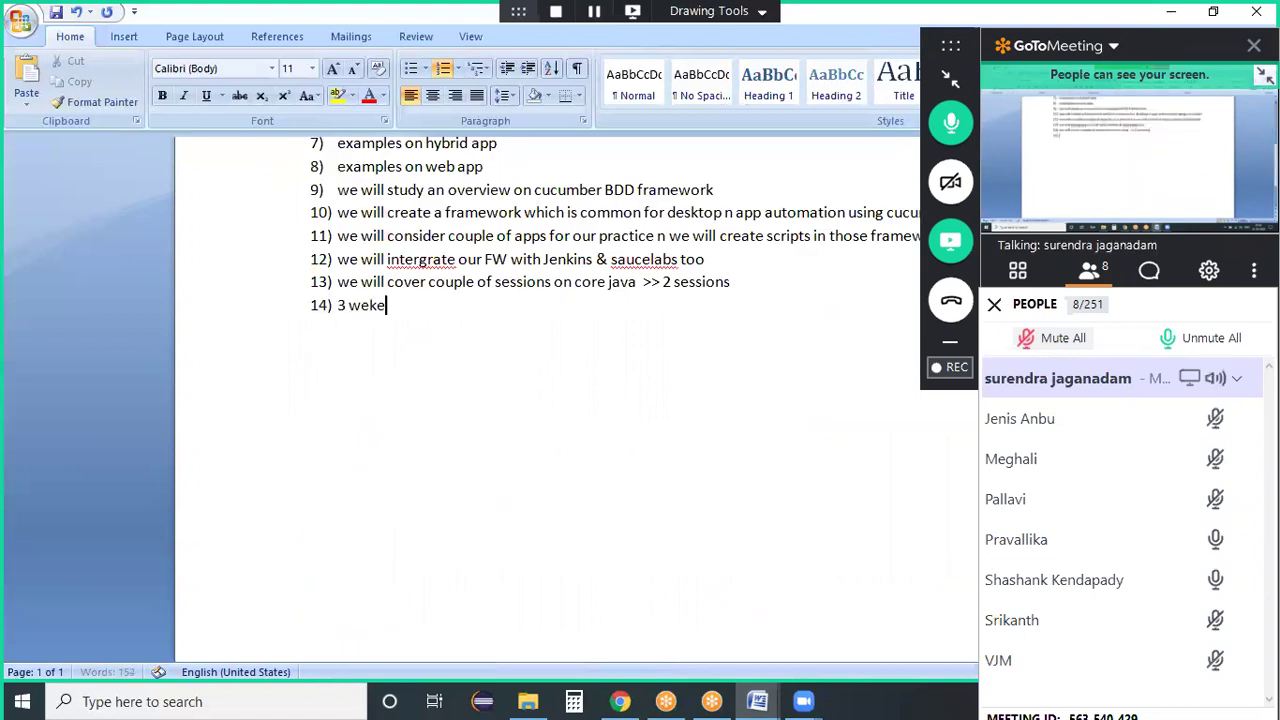
key("BackSpace")
key("BackSpace")
type("eks ")
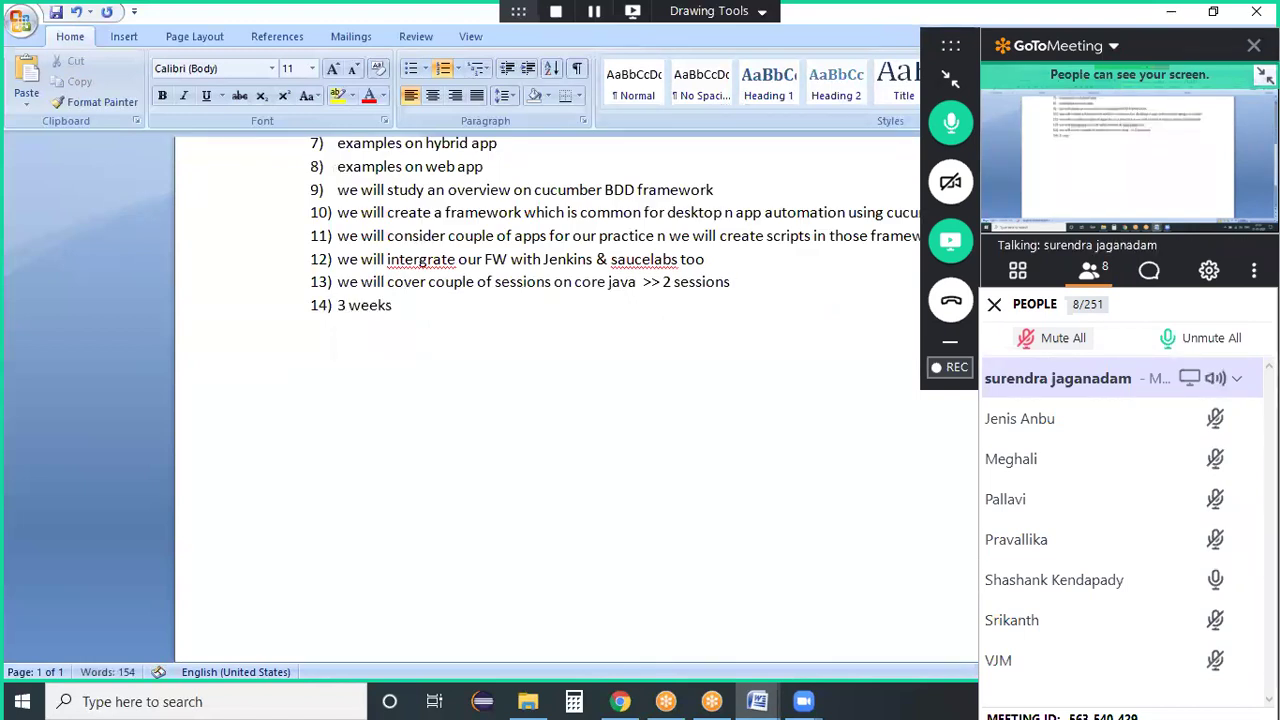
type("-4weeks")
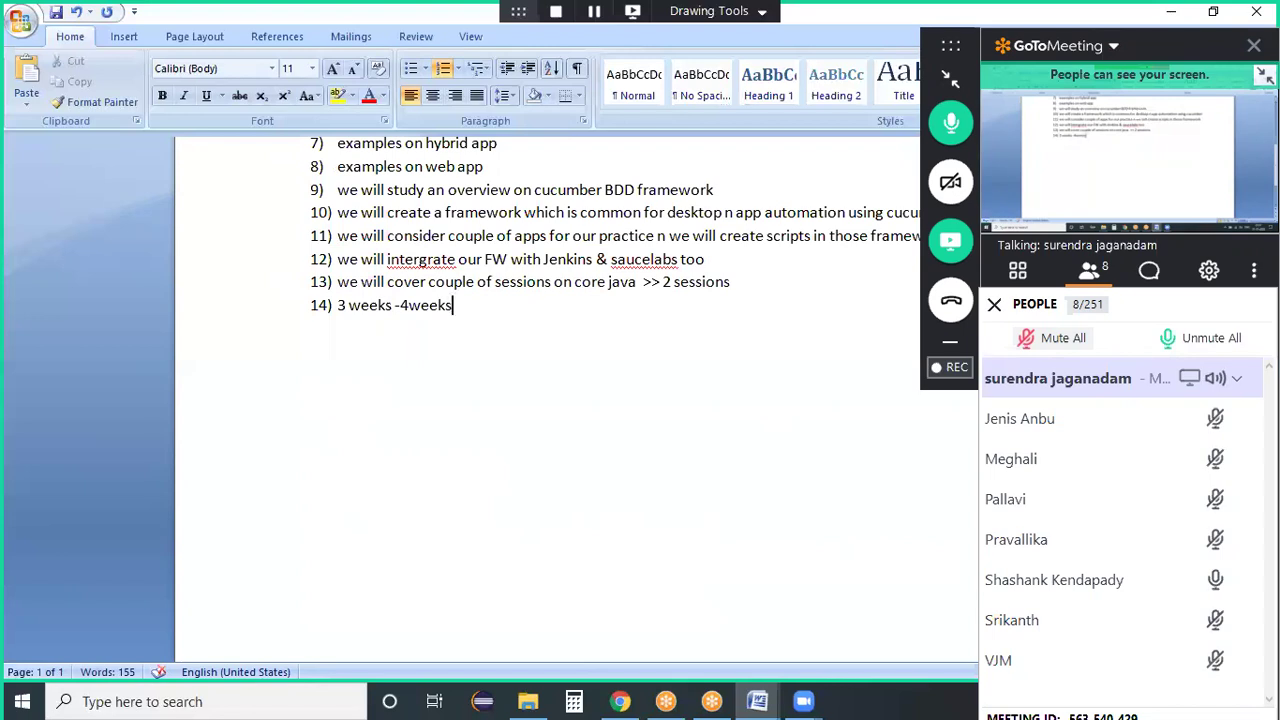
type(": we can plan doubt clarifications")
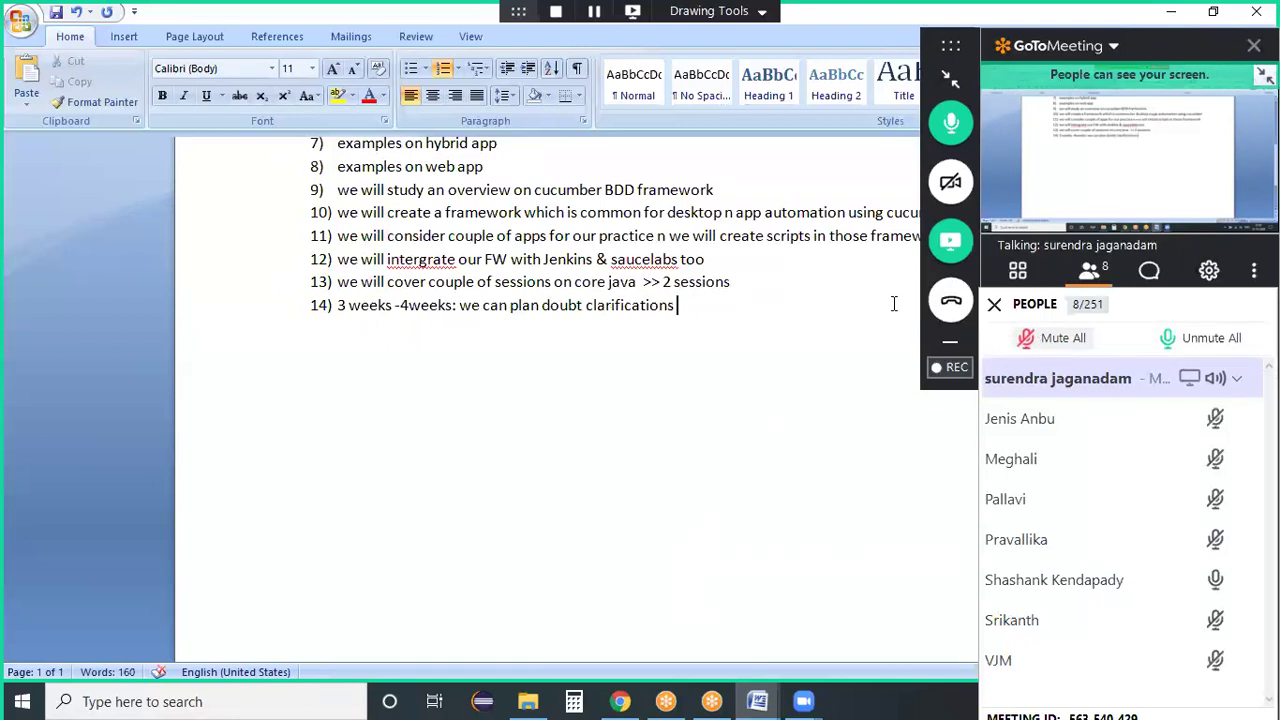
key("ctrl+Home")
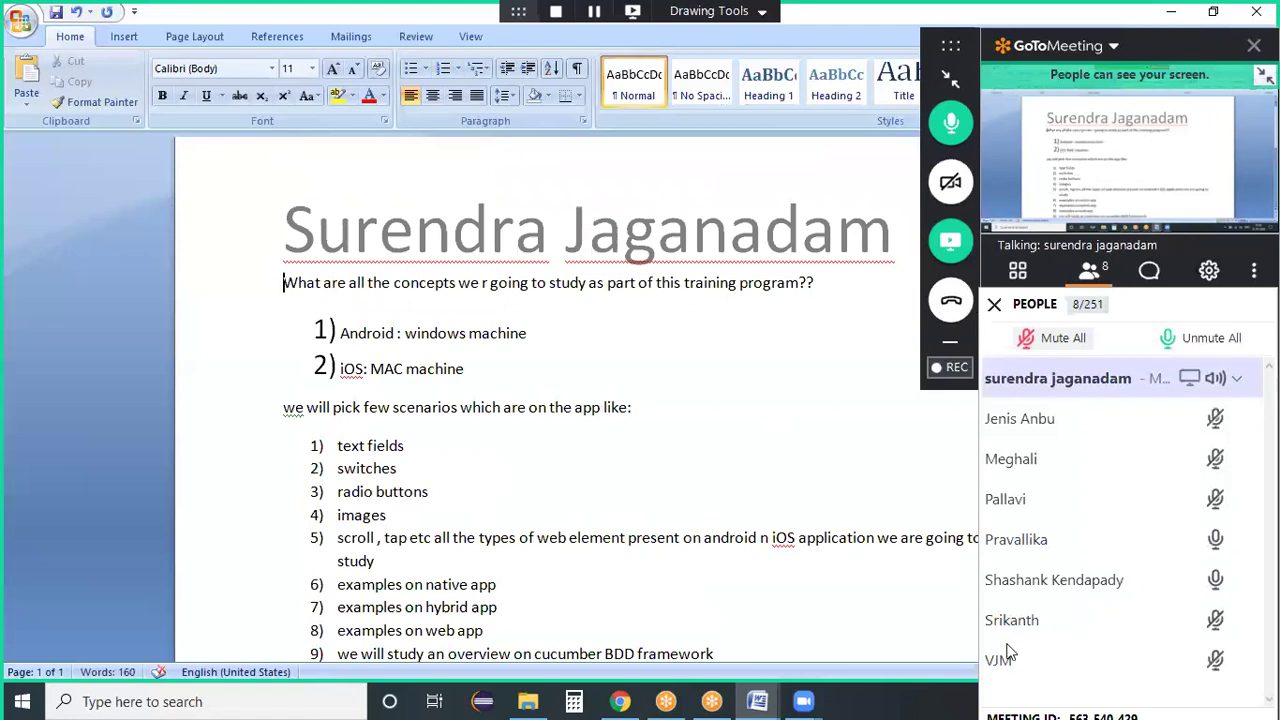
Step: Type 'native app' on the blank first line of the document
key("Down")
key("Down")
key("Down")
key("Down")
key("Down")
key("Down")
key("Down")
key("Down")
key("Down")
key("Down")
key("Down")
key("Down")
key("Down")
key("Down")
key("Down")
key("Down")
key("Down")
key("Down")
key("Down")
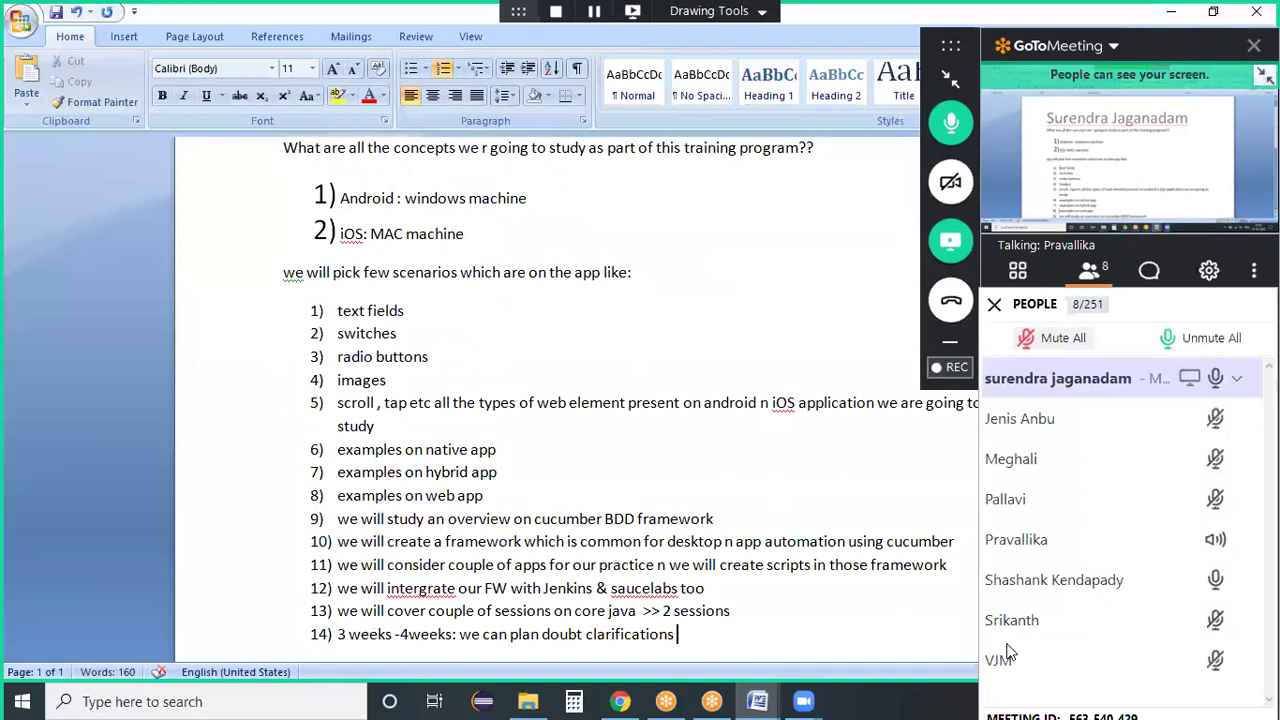
key("Up")
key("Up")
key("Up")
key("Up")
key("Up")
key("Up")
key("Up")
key("Up")
key("Up")
key("Up")
key("Up")
key("Up")
key("Up")
key("Up")
key("Up")
key("Up")
key("Up")
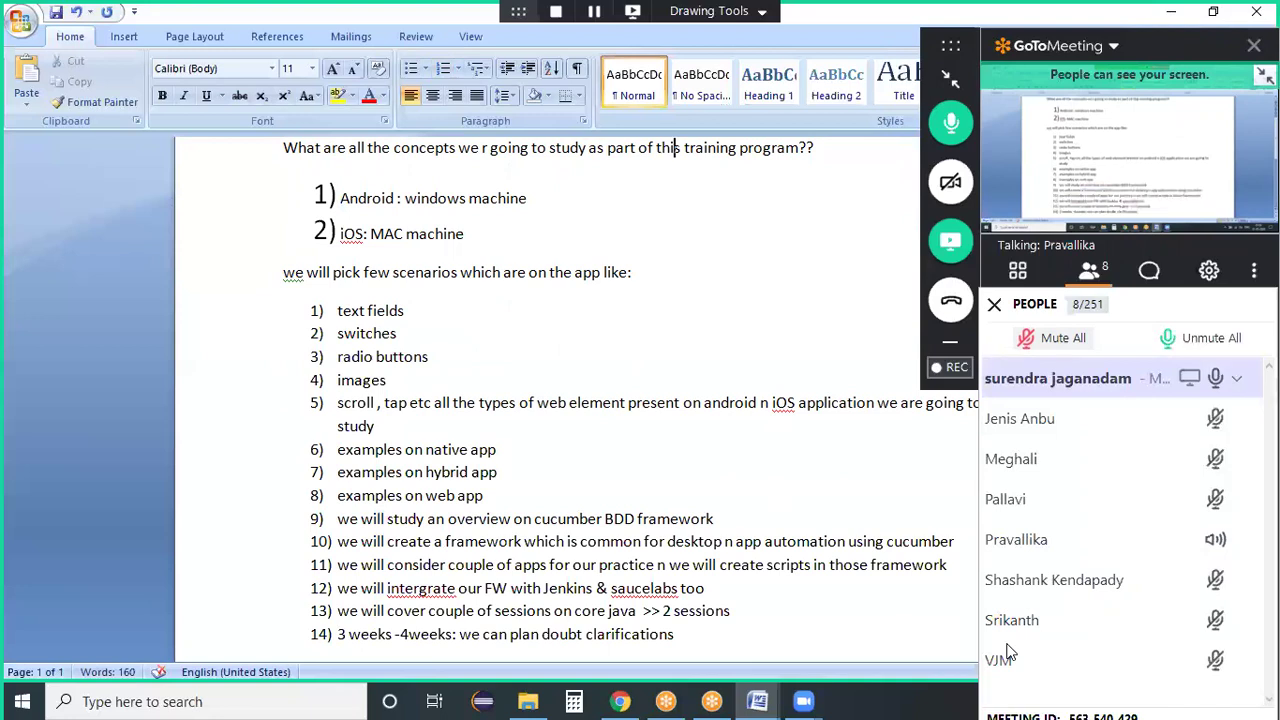
key("ctrl+Home")
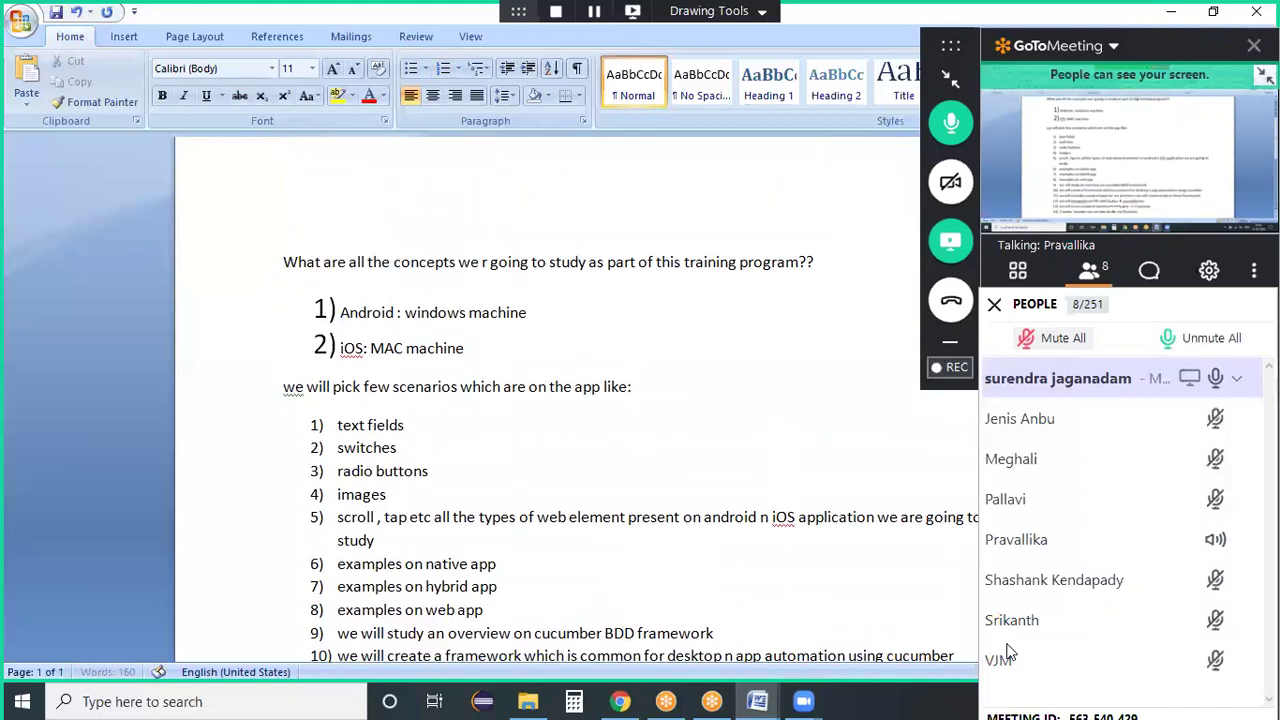
type("nati")
type("ve app")
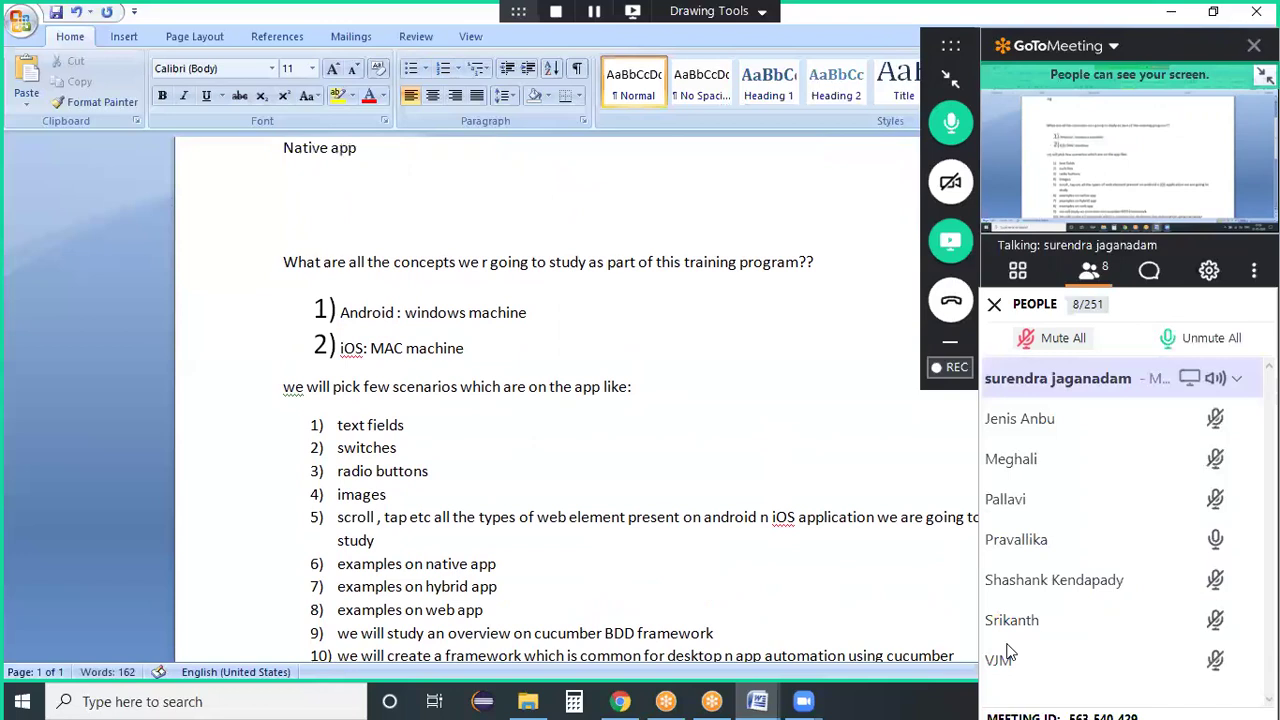
Step: Add the line 'Hybrid: native + web app' beneath the native app line
key("Return")
type("hybro")
key("BackSpace")
type("id: ")
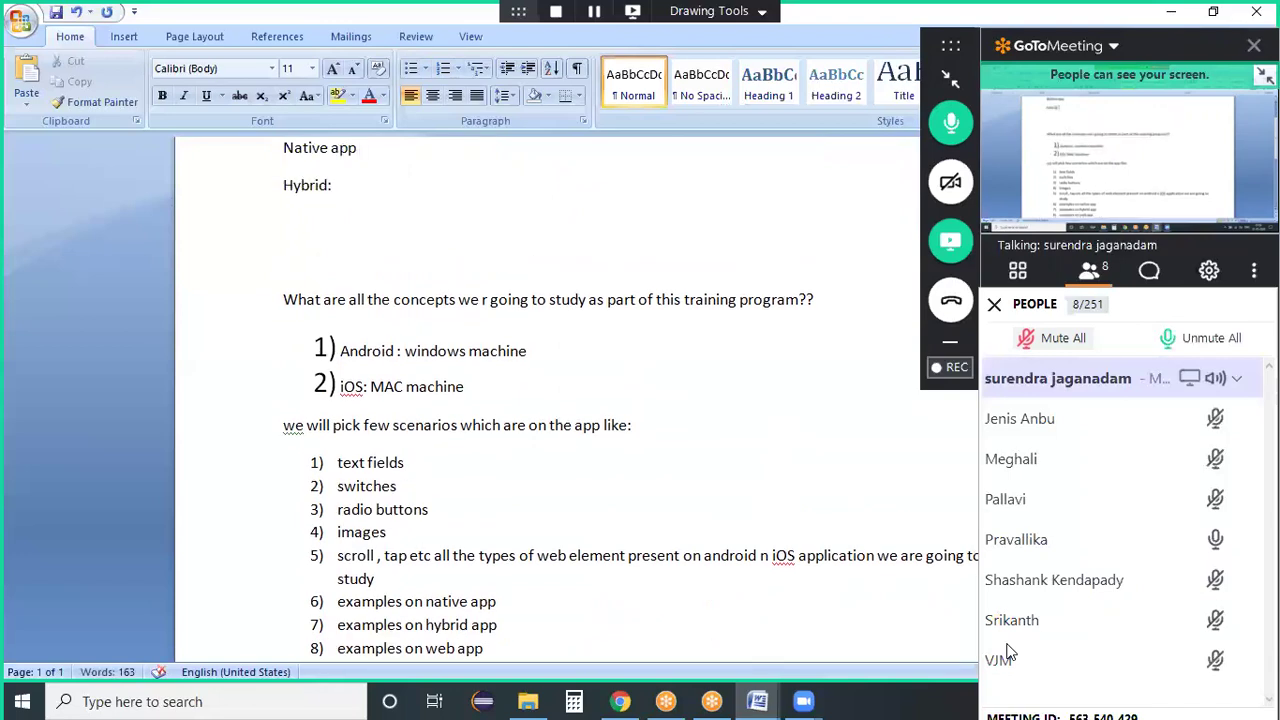
type("native + web app")
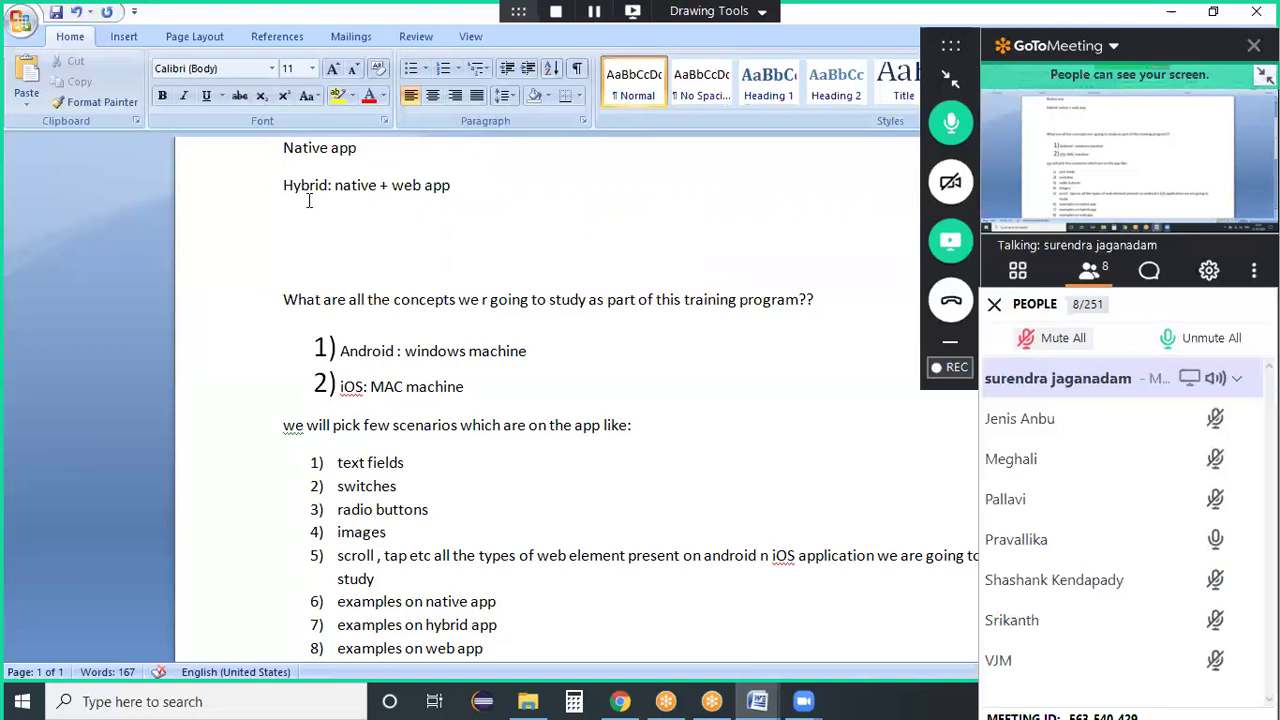
key("Up")
left_click(309, 200)
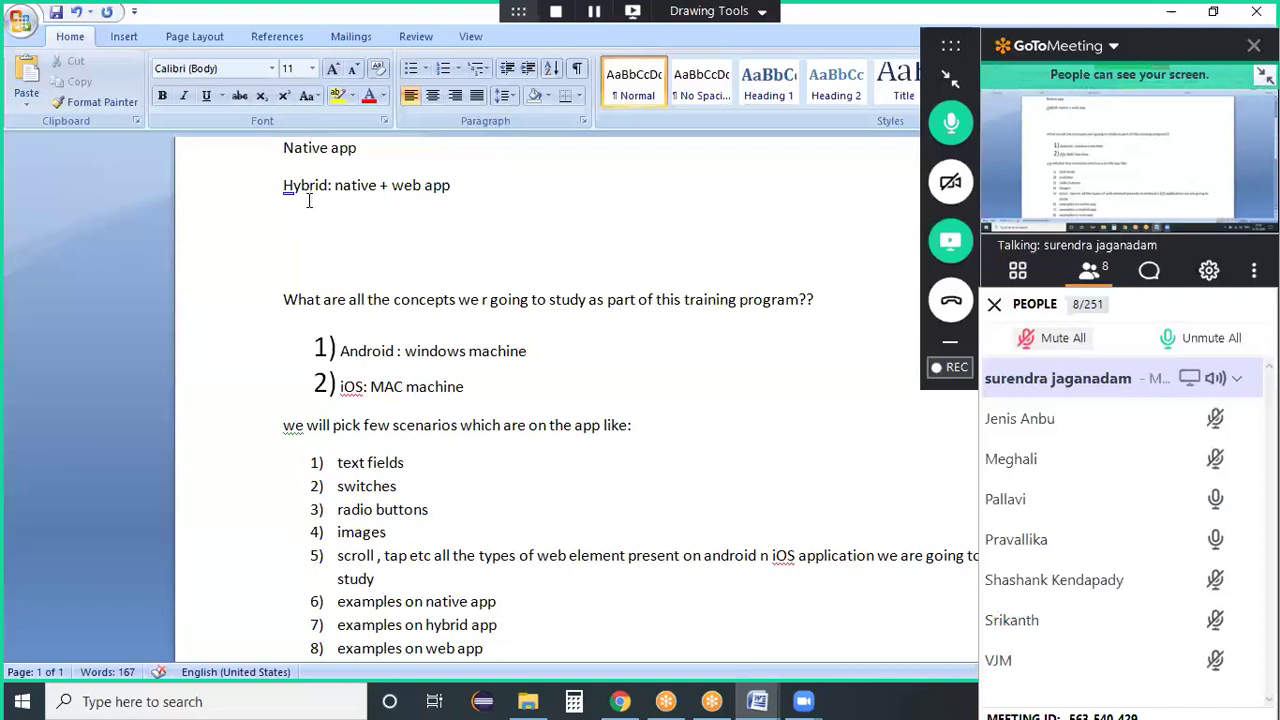
Step: Return to the top of the notes and place the cursor after 'iOS: MAC machine'
key("Down")
key("Down")
key("Down")
key("Down")
key("Down")
key("Down")
key("Down")
key("Down")
key("Down")
key("Down")
key("Down")
key("Down")
key("Down")
key("Down")
key("Down")
key("Down")
key("Down")
key("Down")
key("Down")
key("Down")
key("Down")
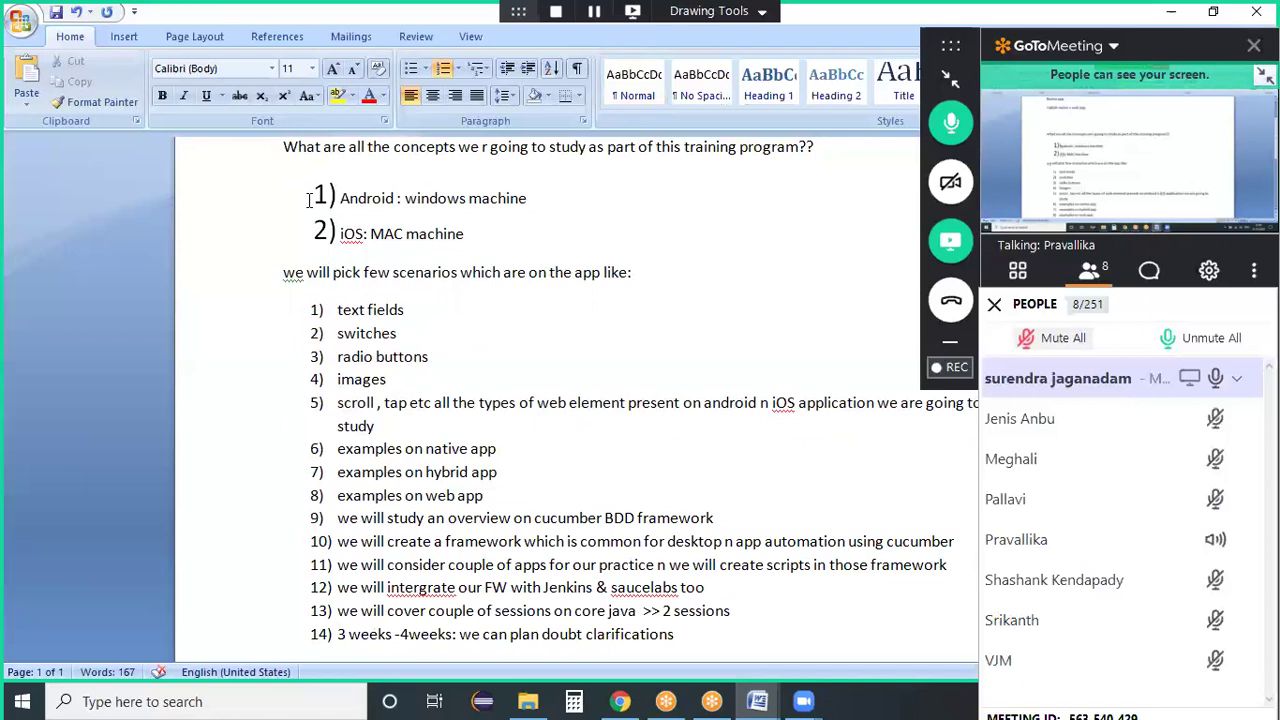
key("ctrl+a")
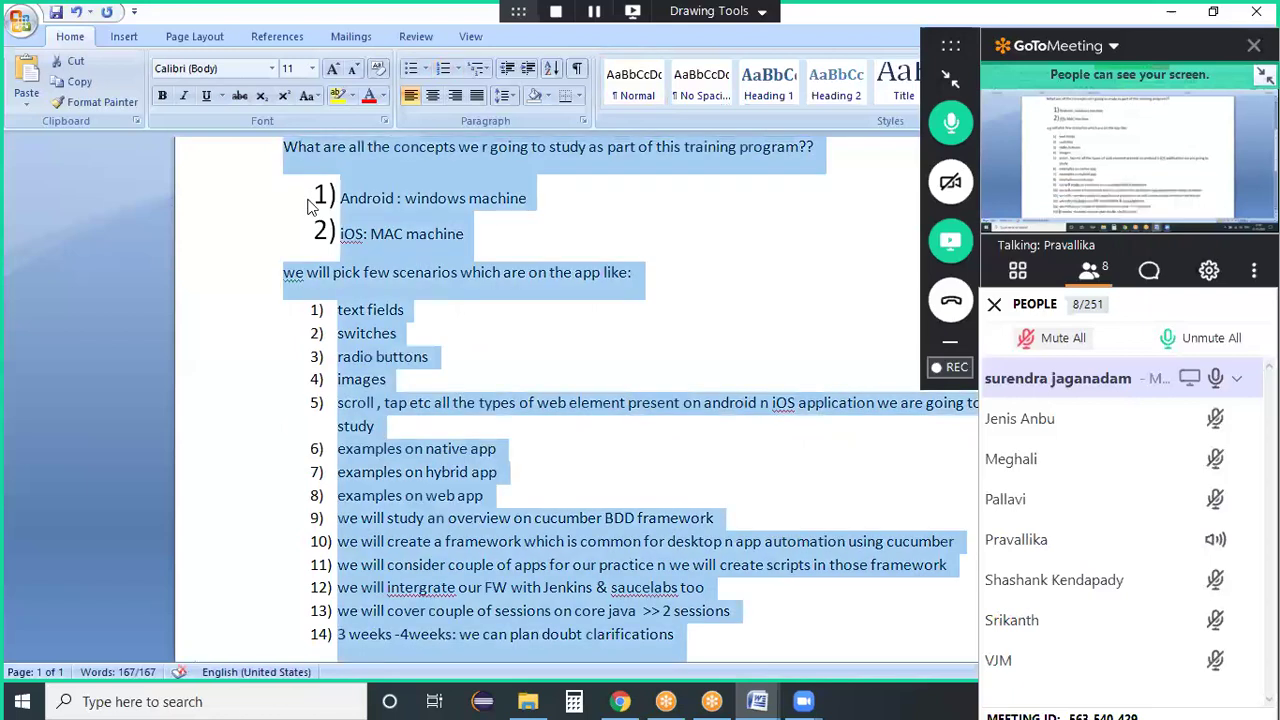
key("ctrl+Home")
scroll(309, 203, "up", 2)
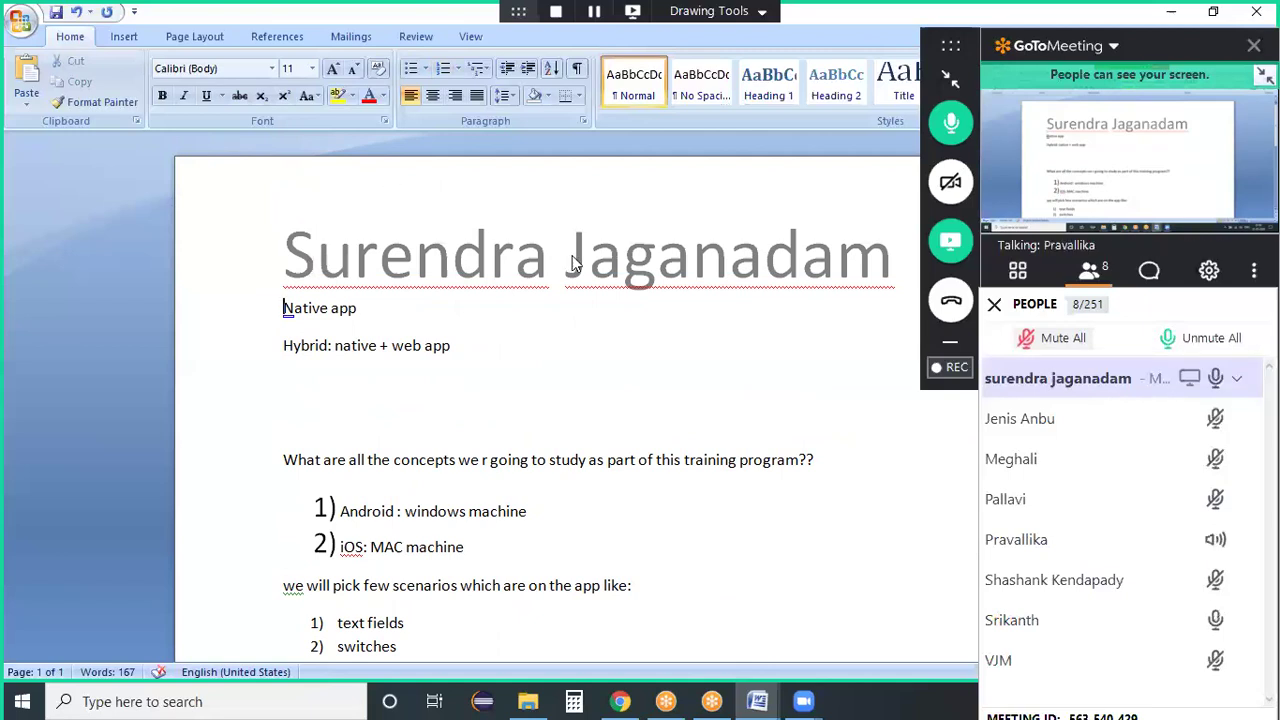
left_click(537, 525)
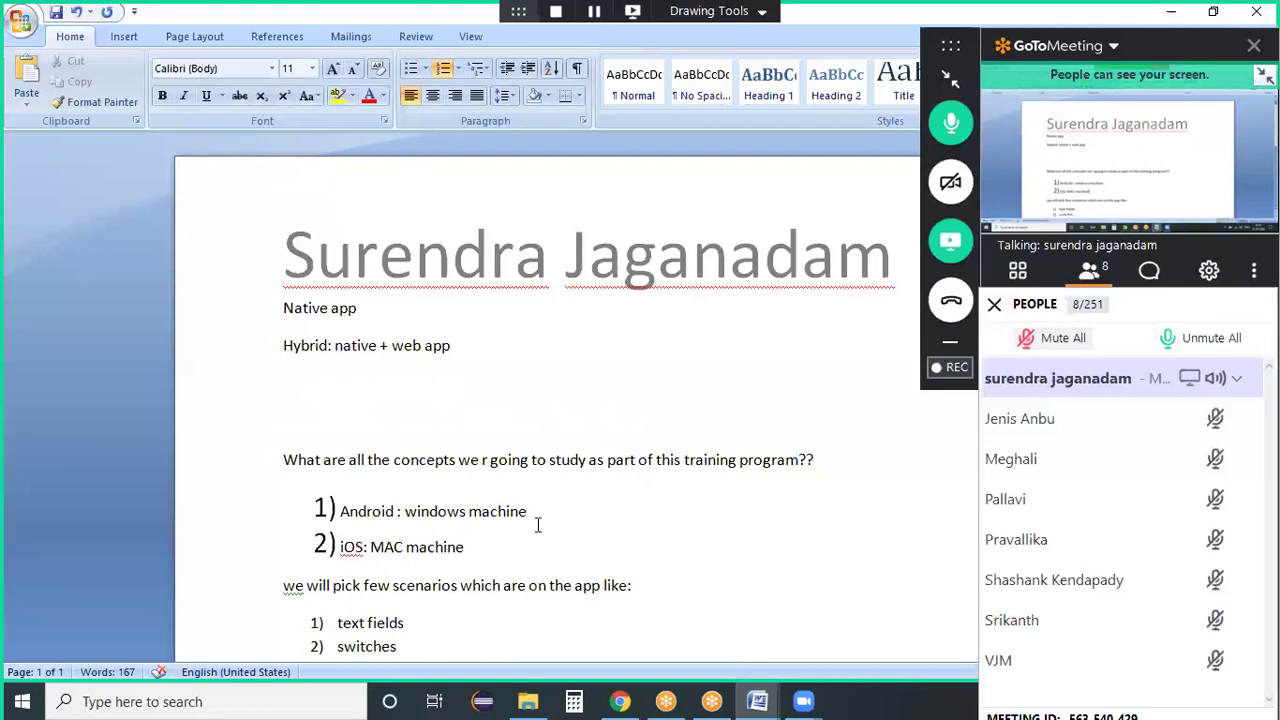
Step: Overwrite the Native app and Hybrid lines with 'POM:' and a sentence on reusing the cucumber code
left_click(470, 345)
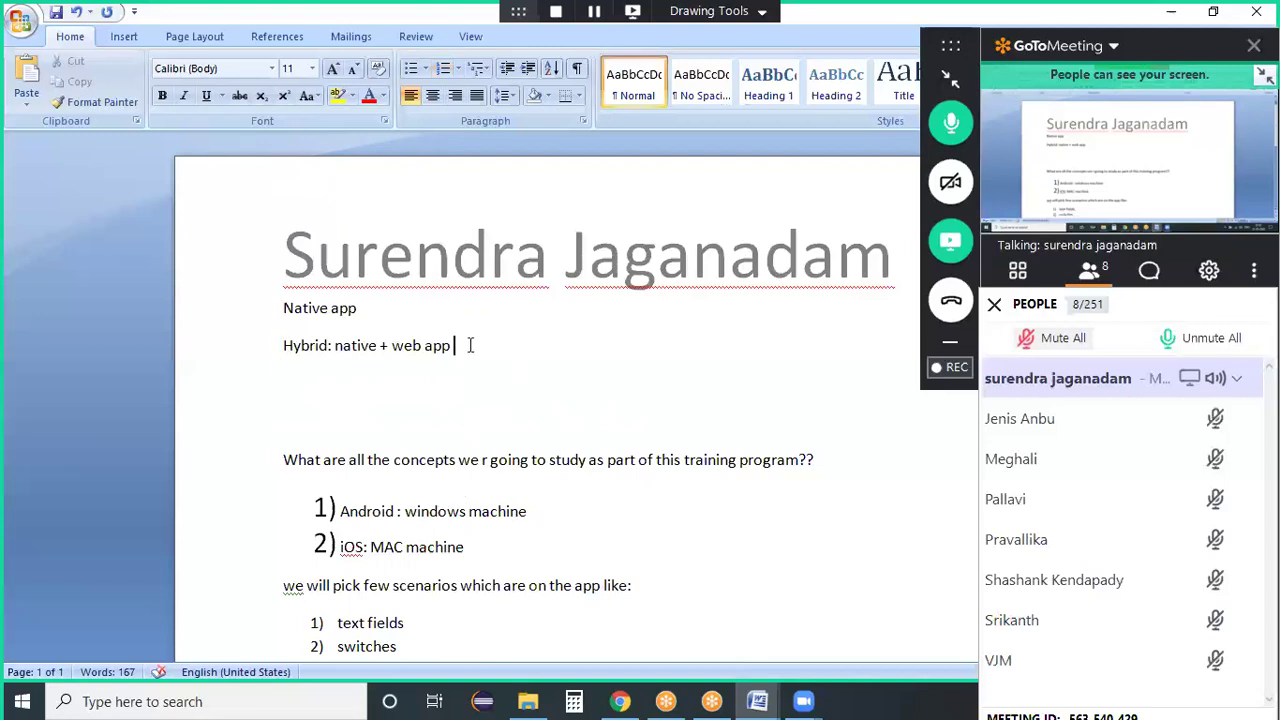
key("shift+Up")
key("shift+Home")
type("POM")
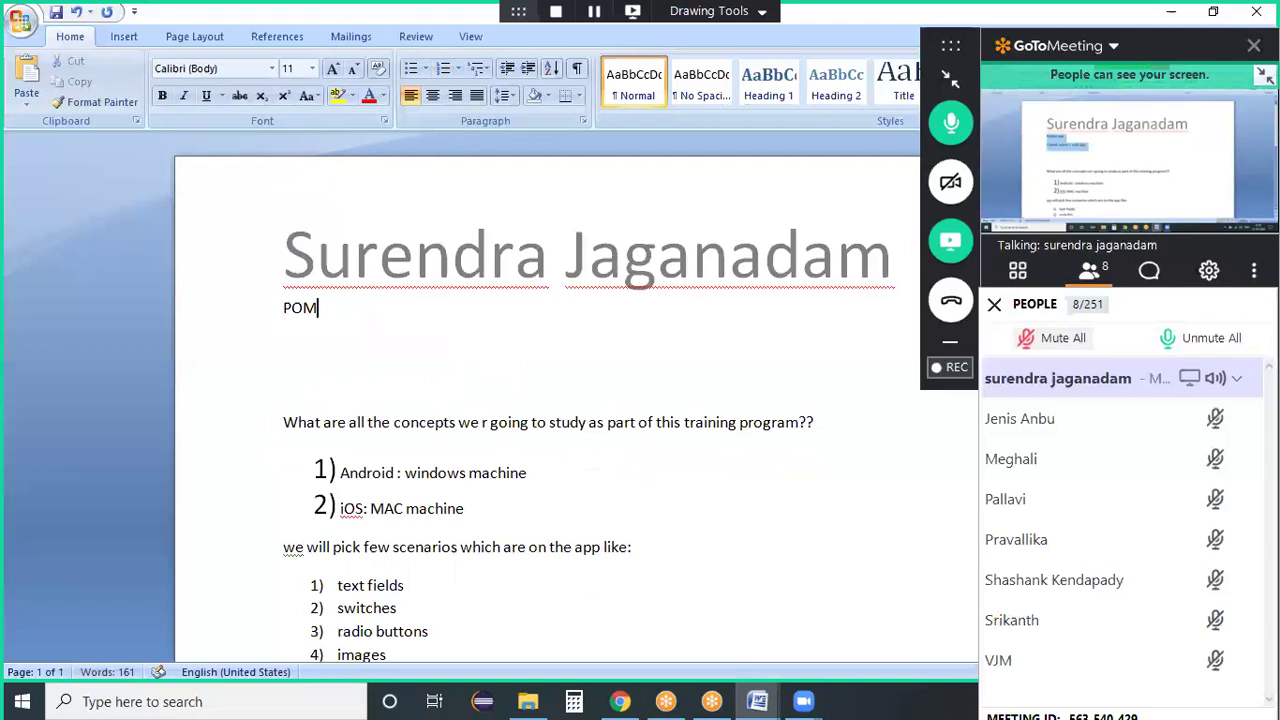
type(":")
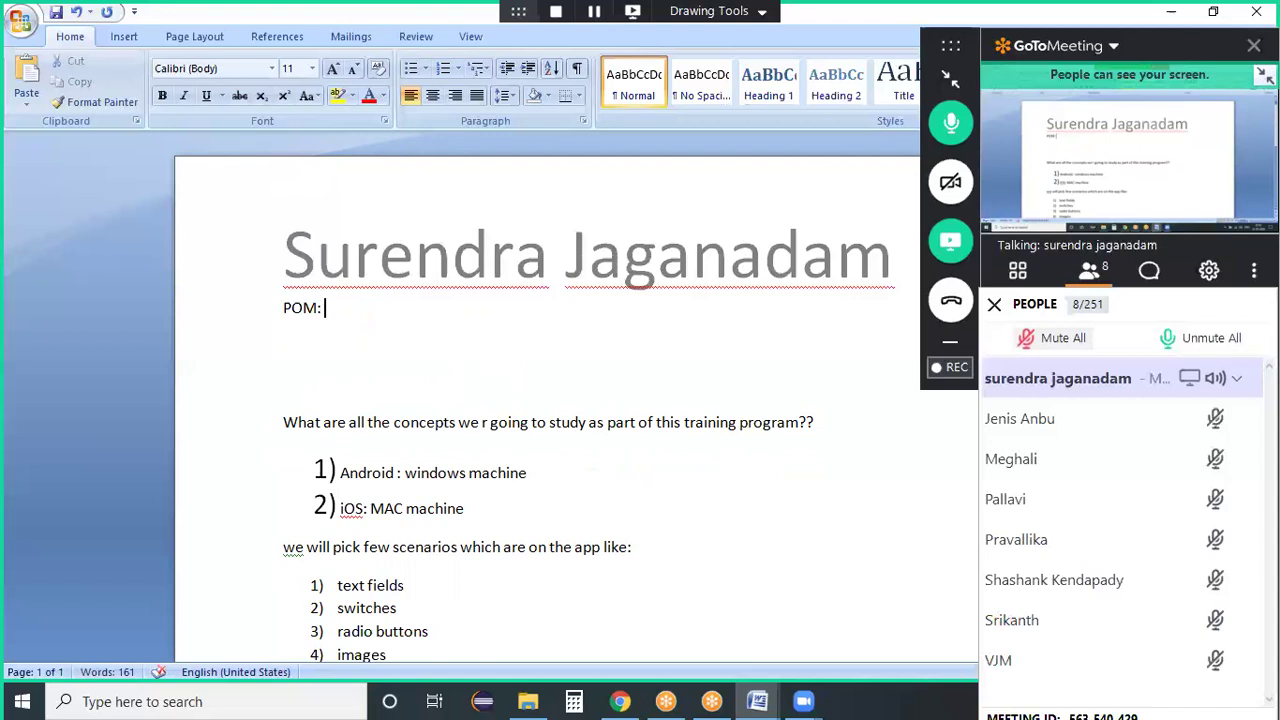
key("Return")
type("as per the new fra")
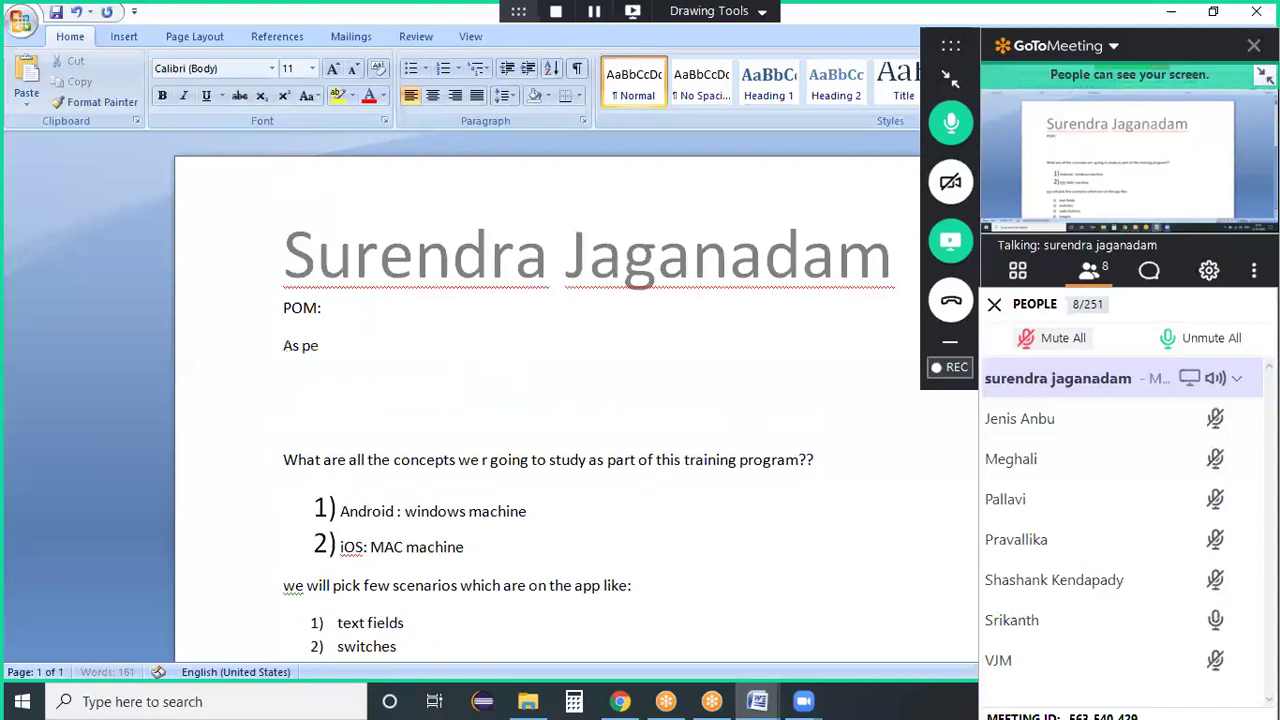
type("m")
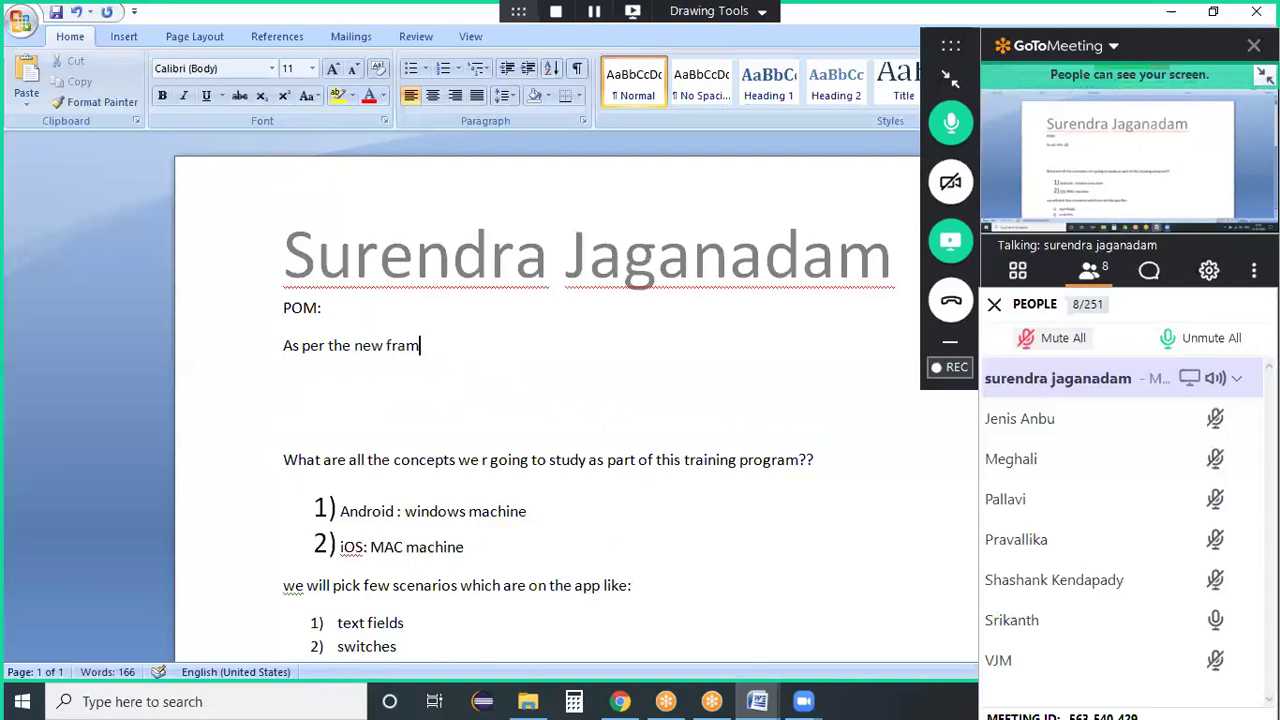
type("ework sturcutr")
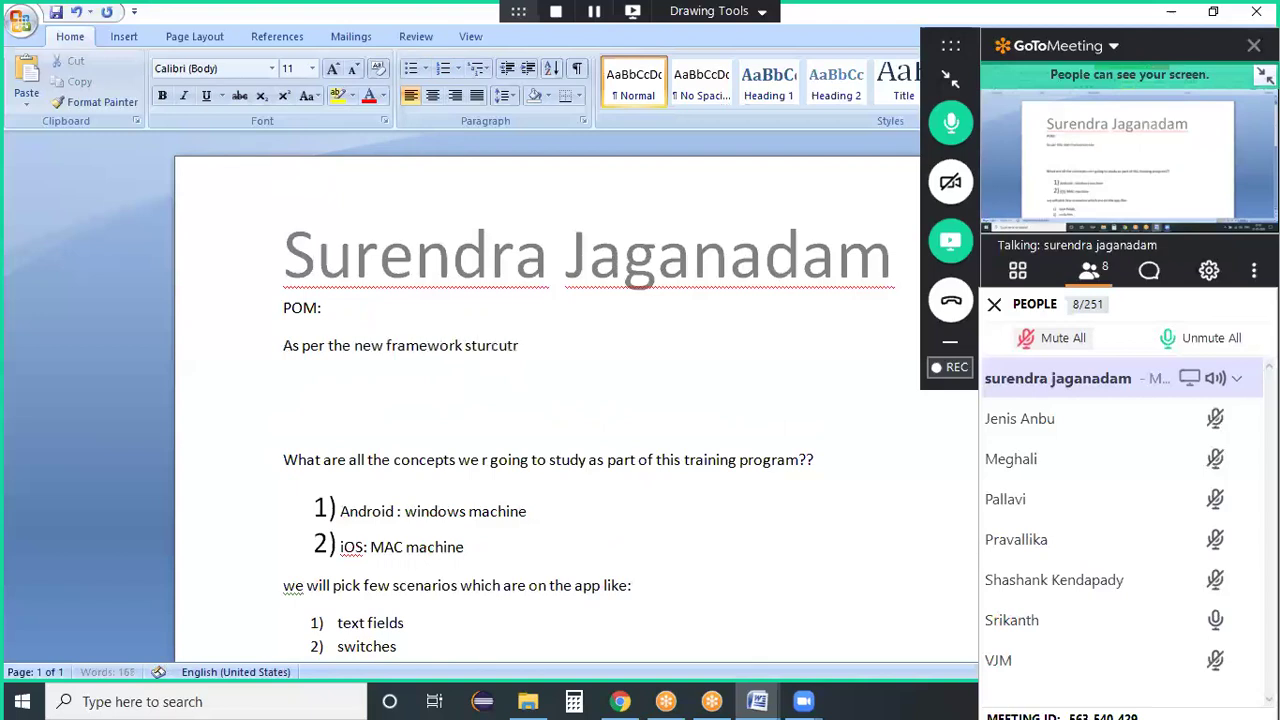
type("e u can sim")
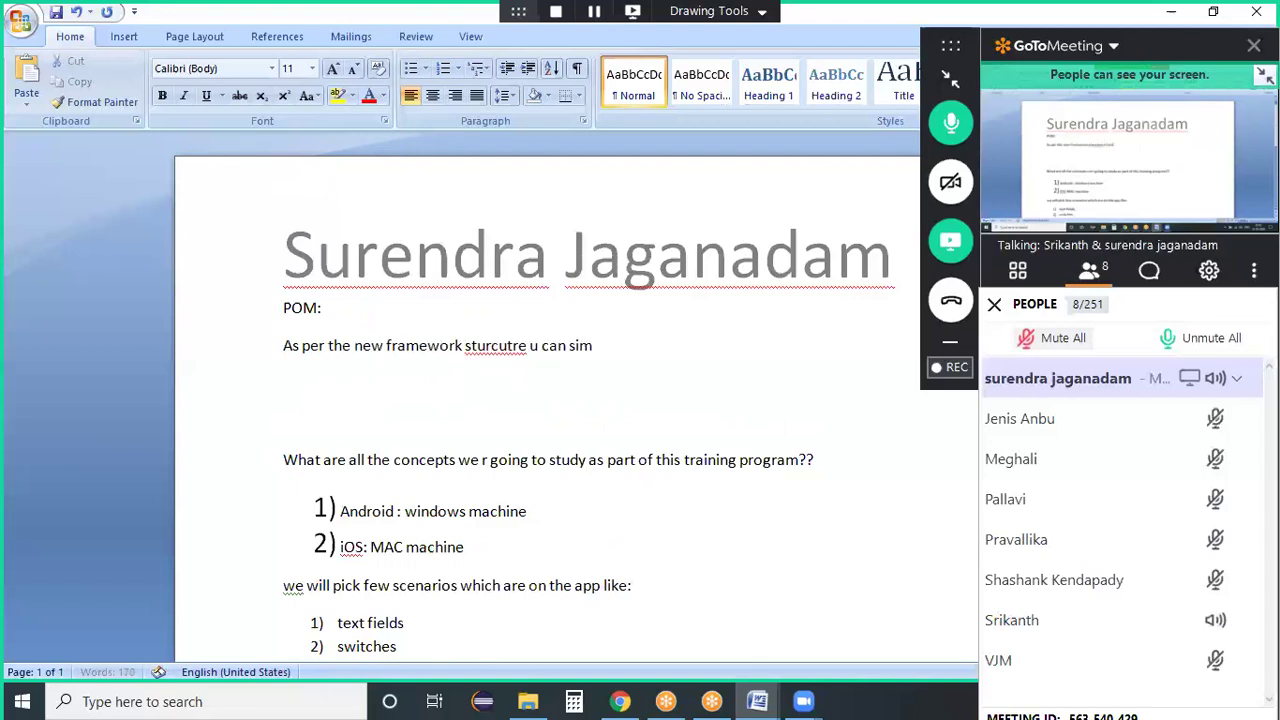
type("ply code the f")
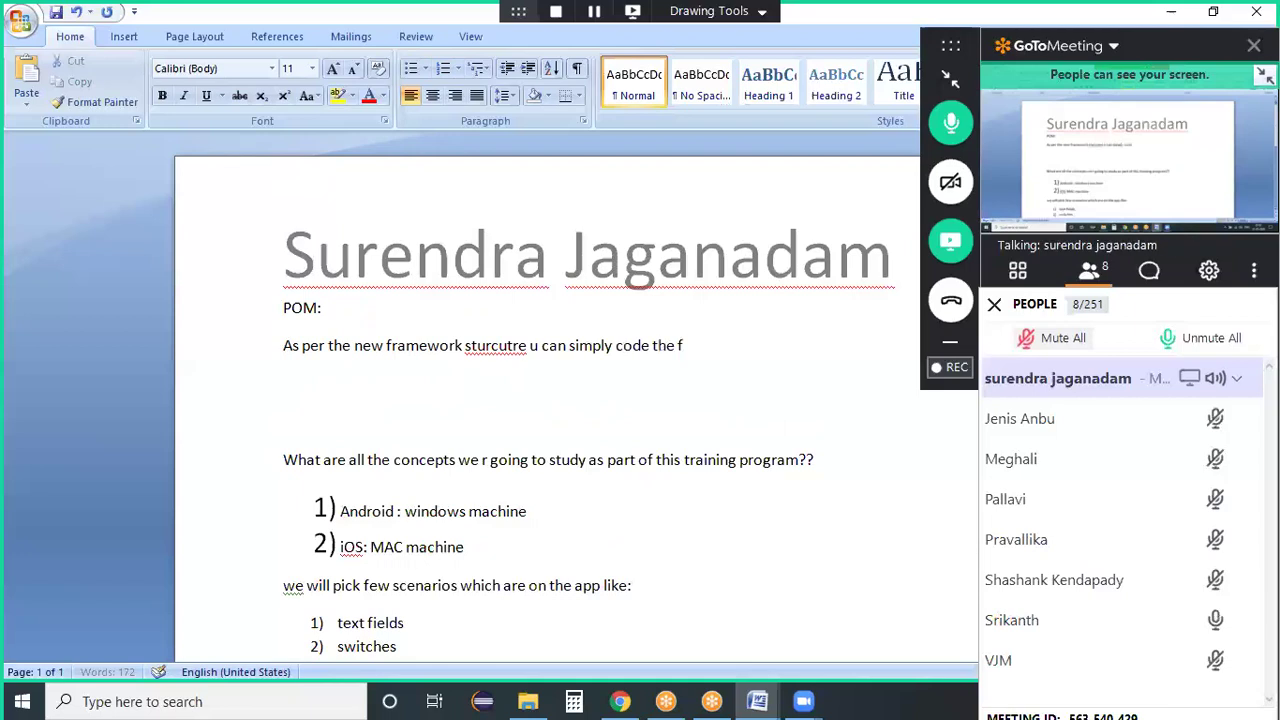
type("rom this cucumber n u can")
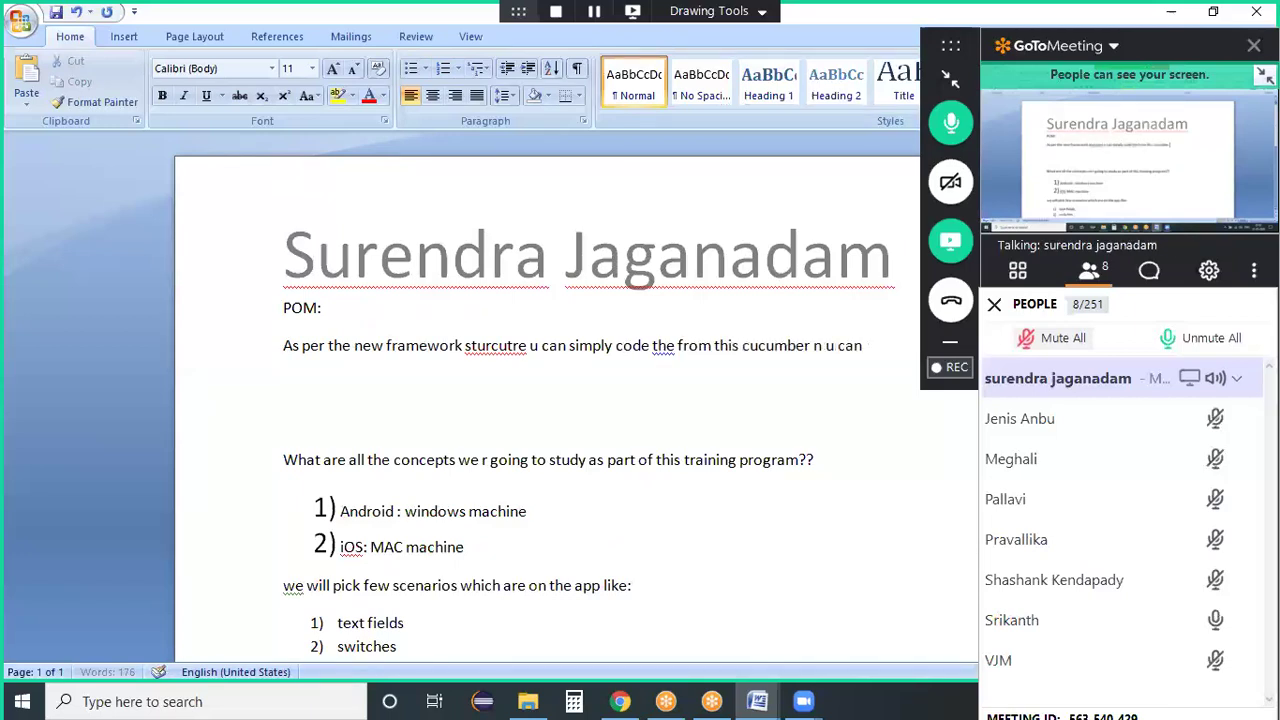
type(" urese it other frame")
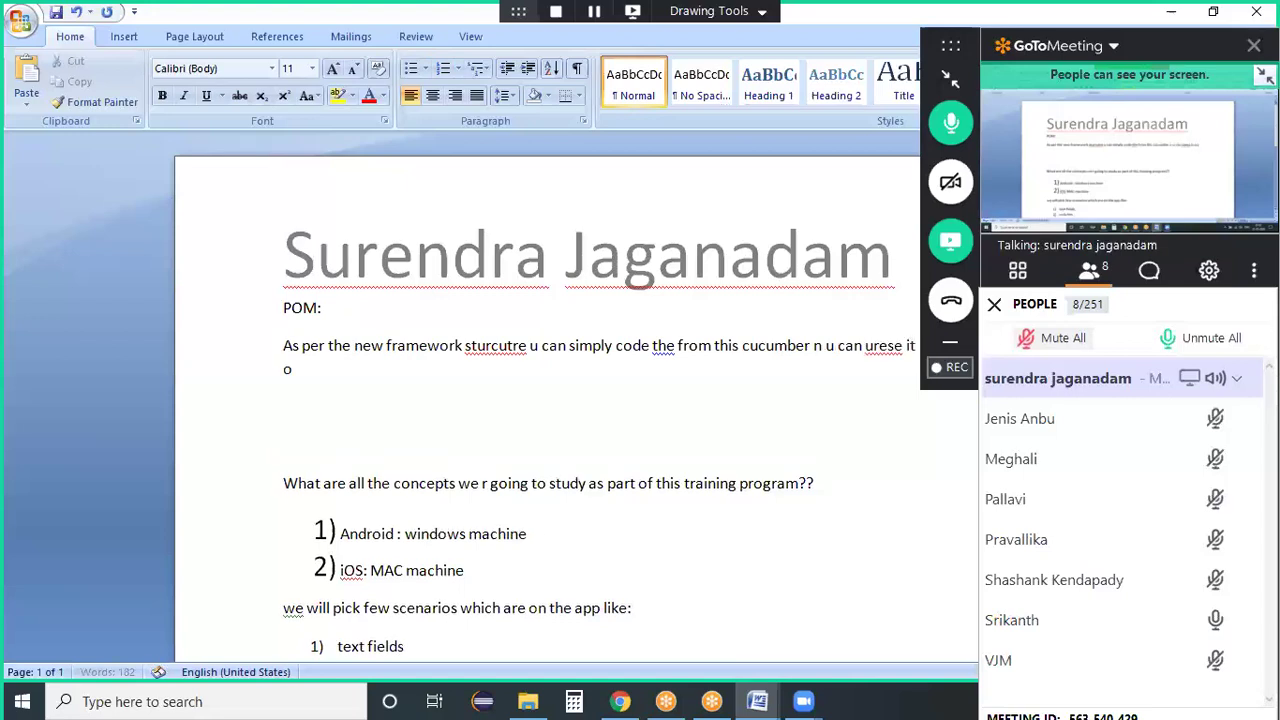
type("work..")
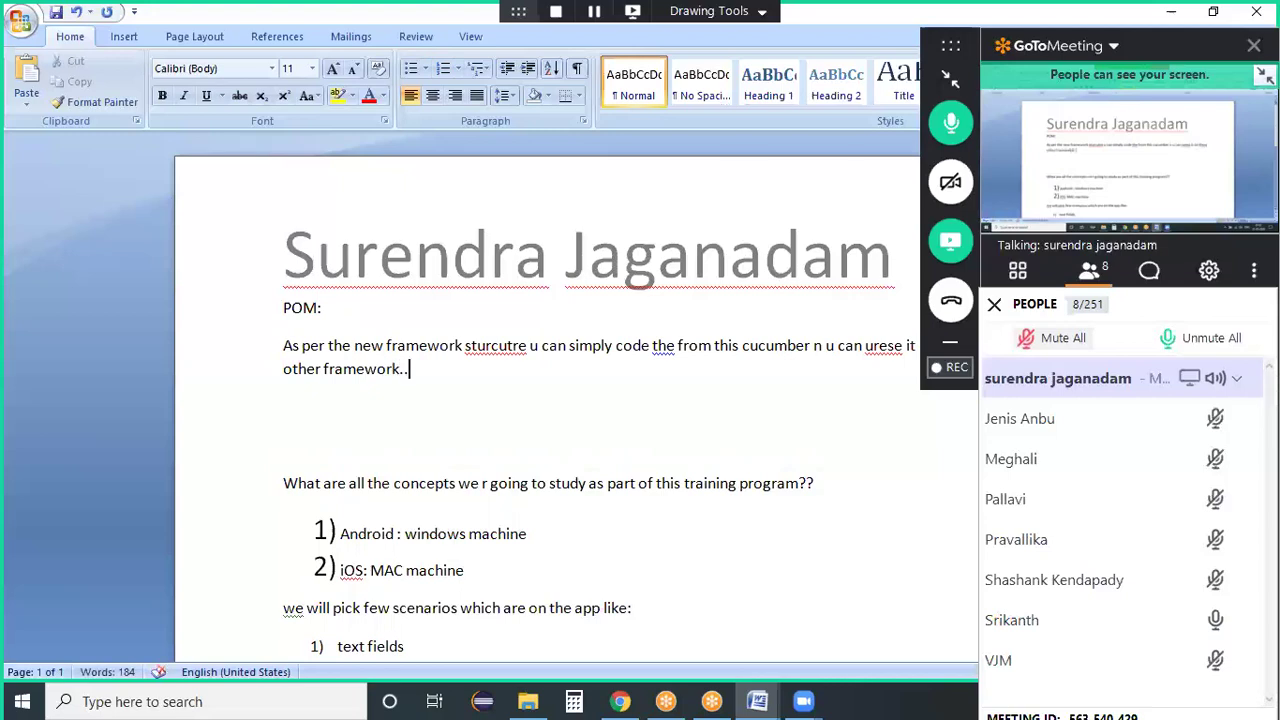
type(".")
Step: Delete all the body text and type 'Monday @9:30PM EST' under the title
key("ctrl+a")
key("Delete")
type("Mo")
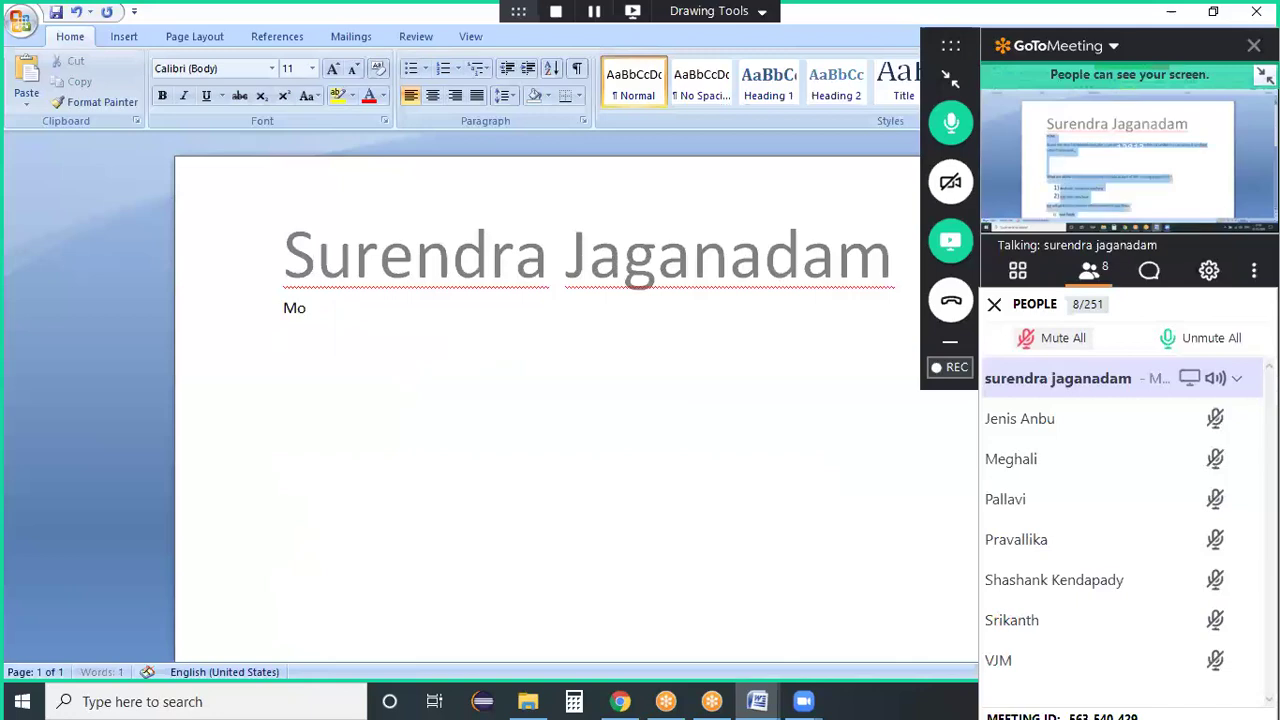
type("nday ")
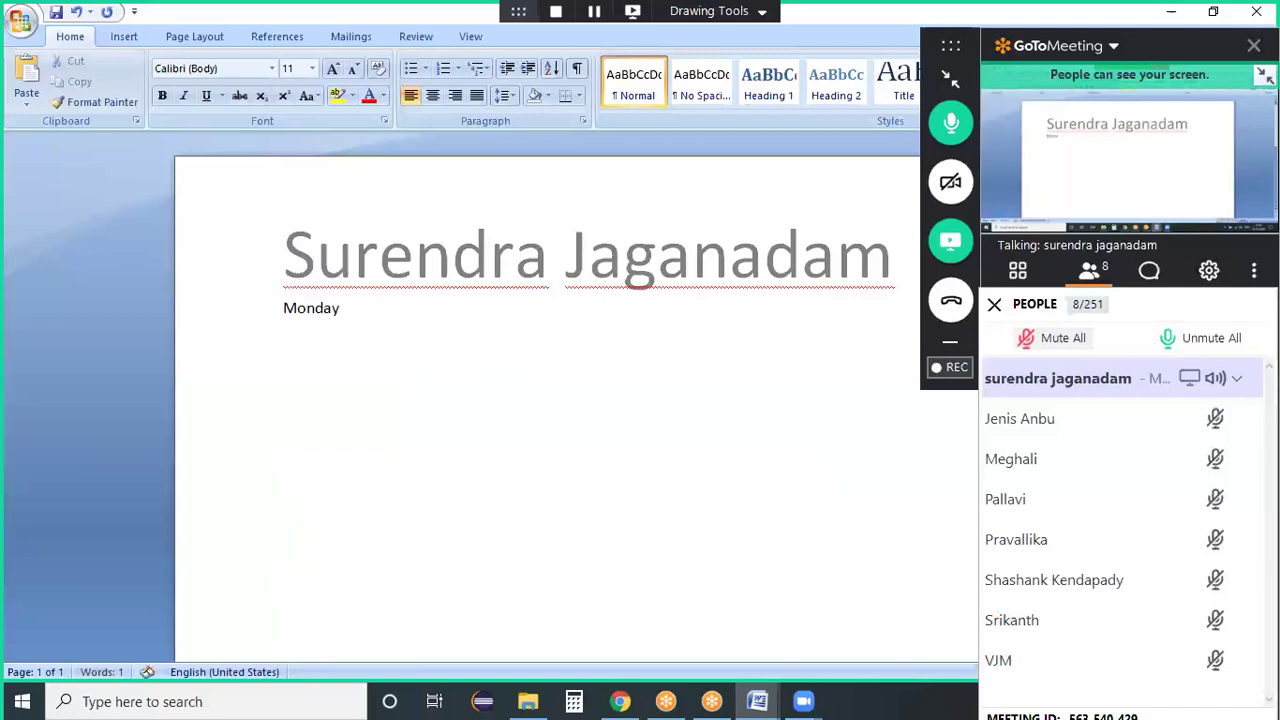
type("@9:30PM")
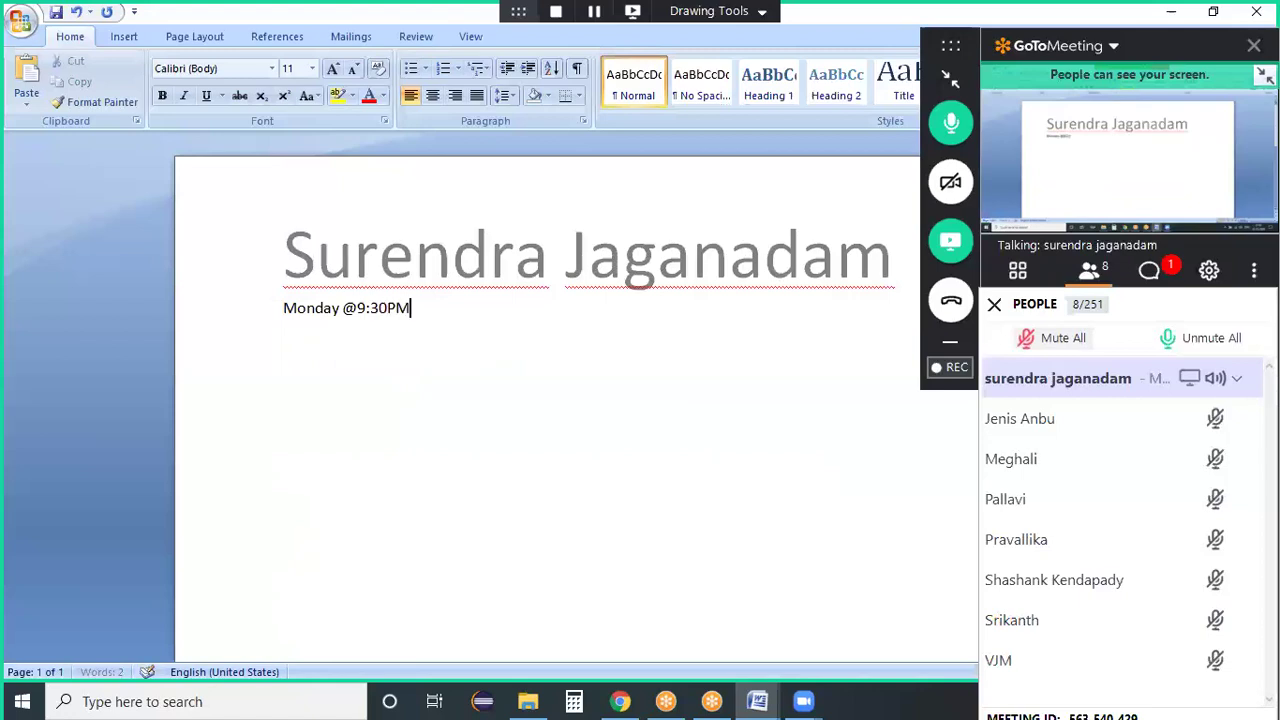
type(" EST")
left_click(1148, 271)
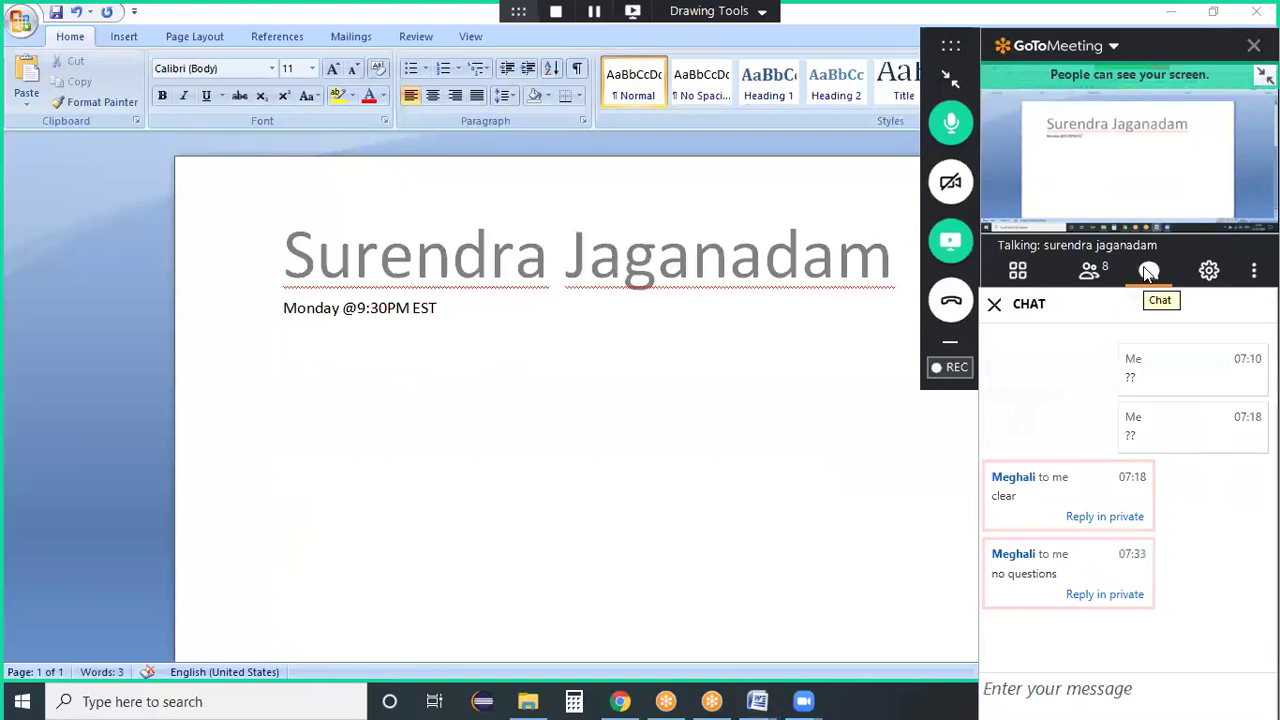
left_click(617, 329)
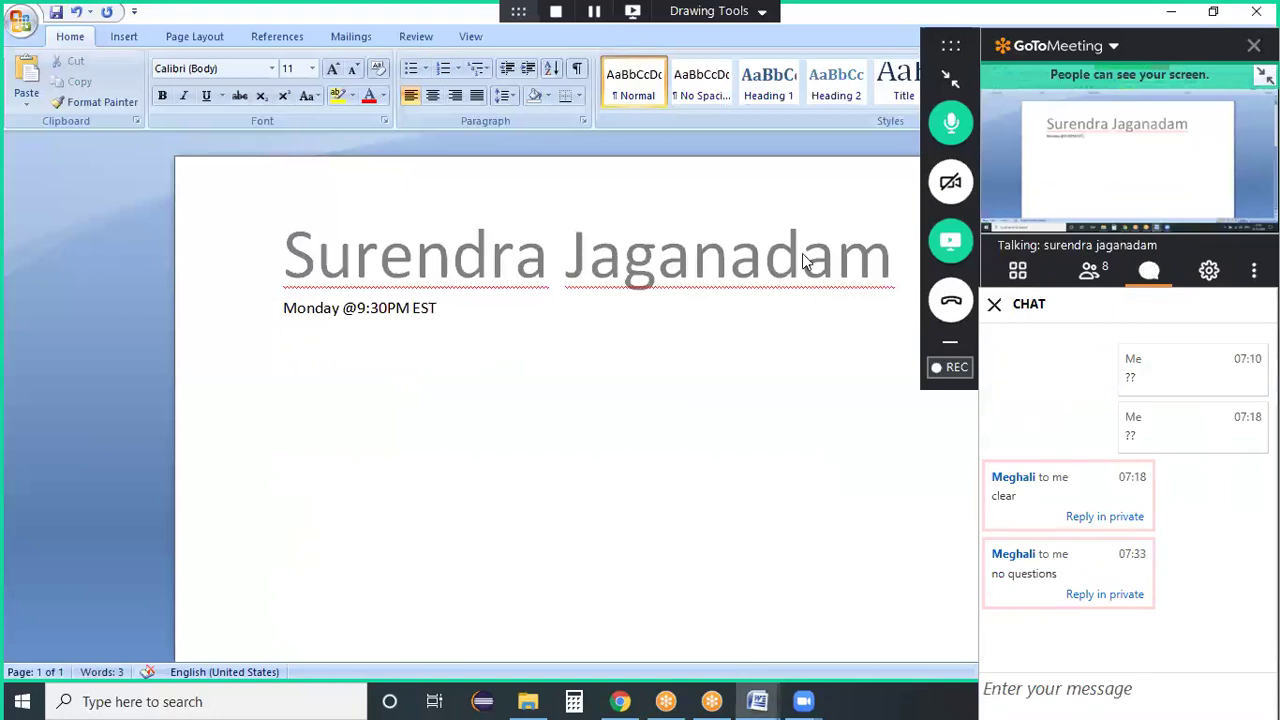
left_click(1097, 272)
left_click(1097, 272)
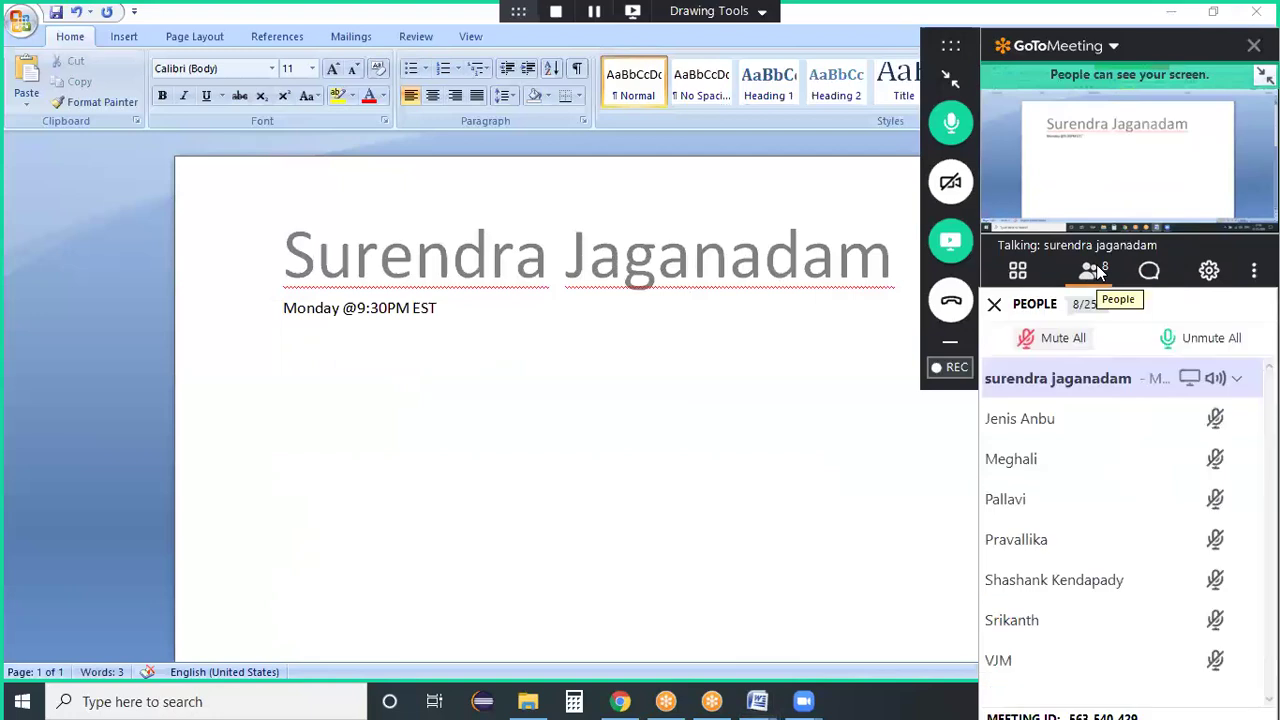